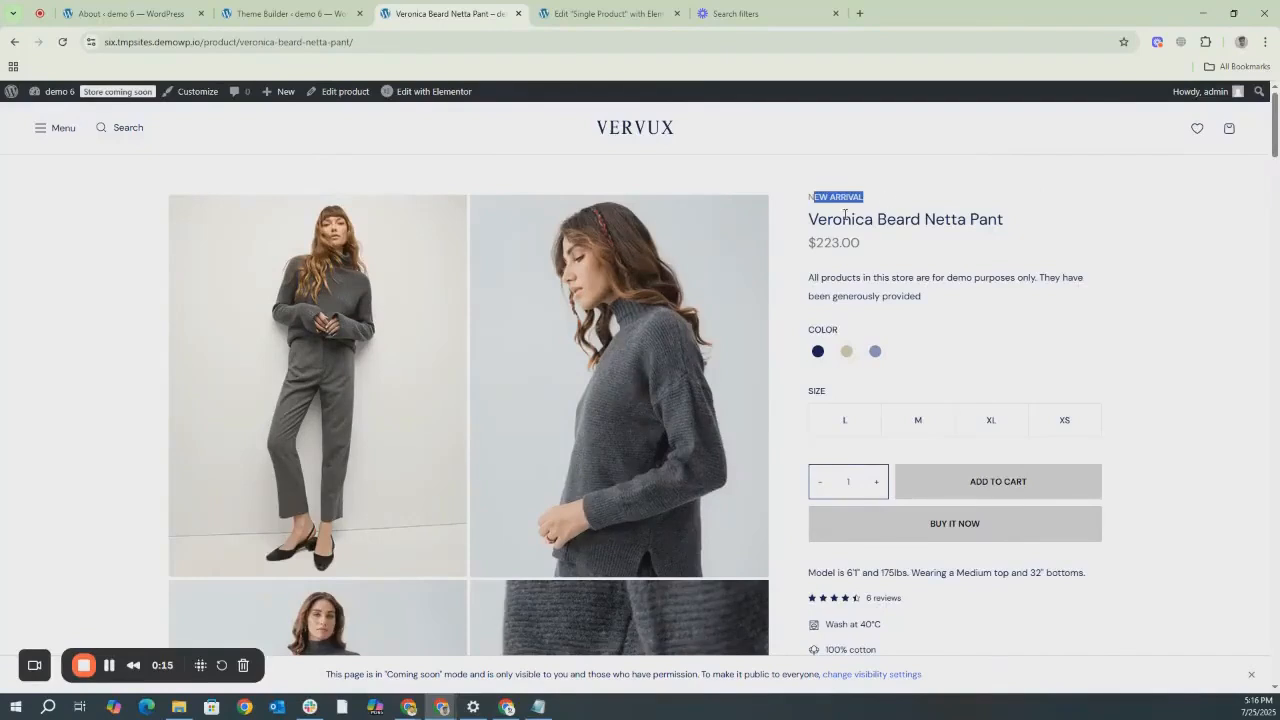
# Examine the product page's title, price, description, color and size options, fit note and the Complete the Look carousel.
pyautogui.moveTo(794, 224); pyautogui.dragTo(1034, 229)
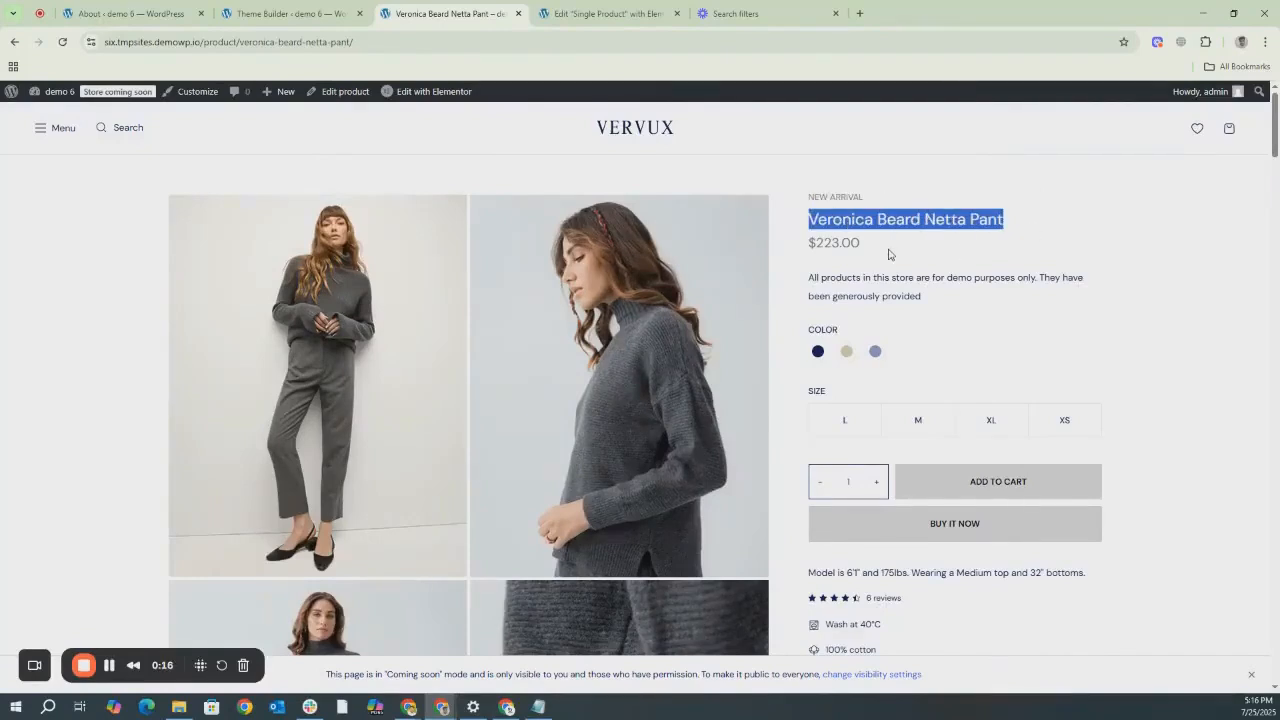
pyautogui.click(853, 242)
pyautogui.moveTo(855, 242); pyautogui.dragTo(926, 365)
pyautogui.scroll(-1, 880, 330)
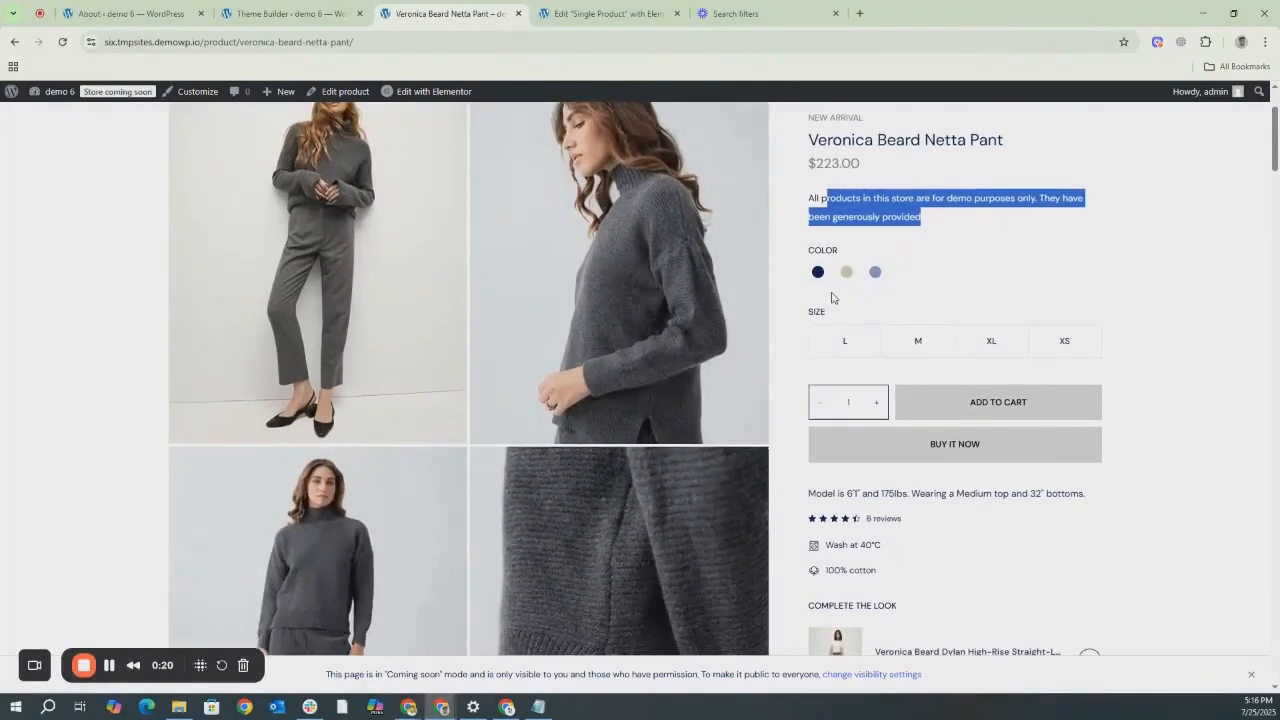
pyautogui.scroll(-3, 860, 366)
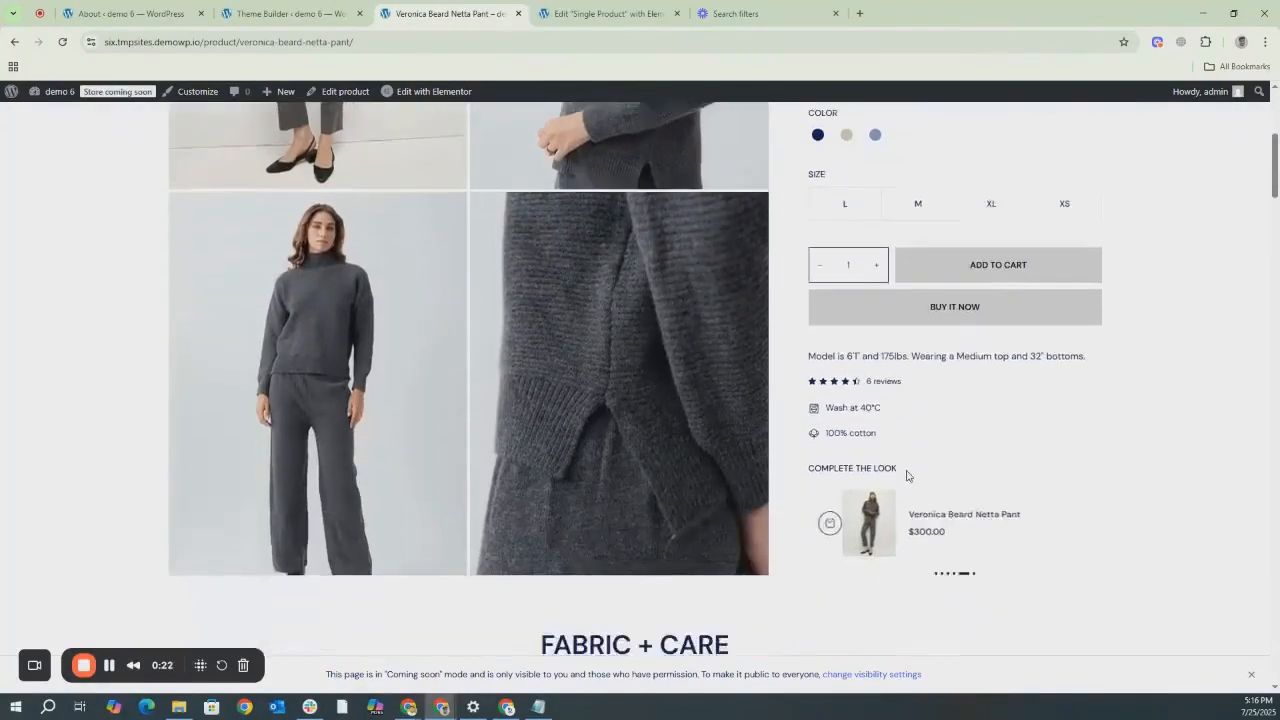
pyautogui.scroll(-1, 855, 348)
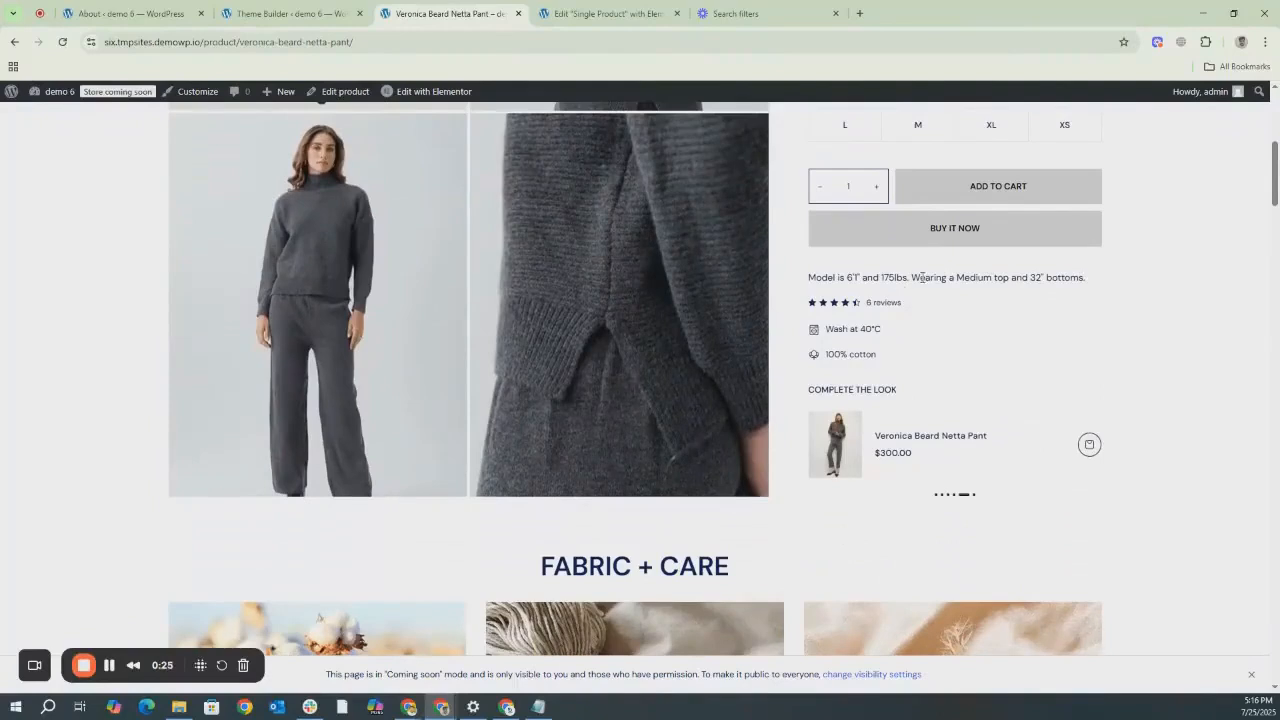
pyautogui.tripleClick(922, 277)
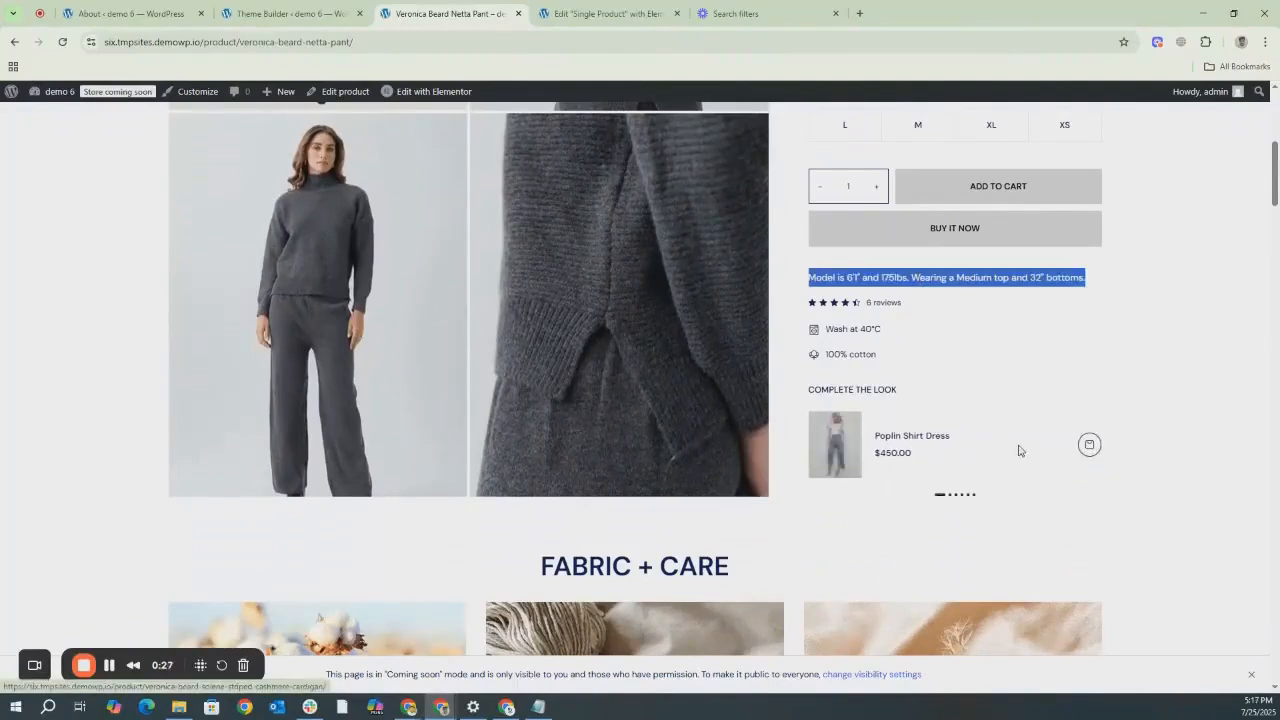
pyautogui.moveTo(1020, 451); pyautogui.dragTo(786, 449)
pyautogui.moveTo(1050, 443); pyautogui.dragTo(831, 443)
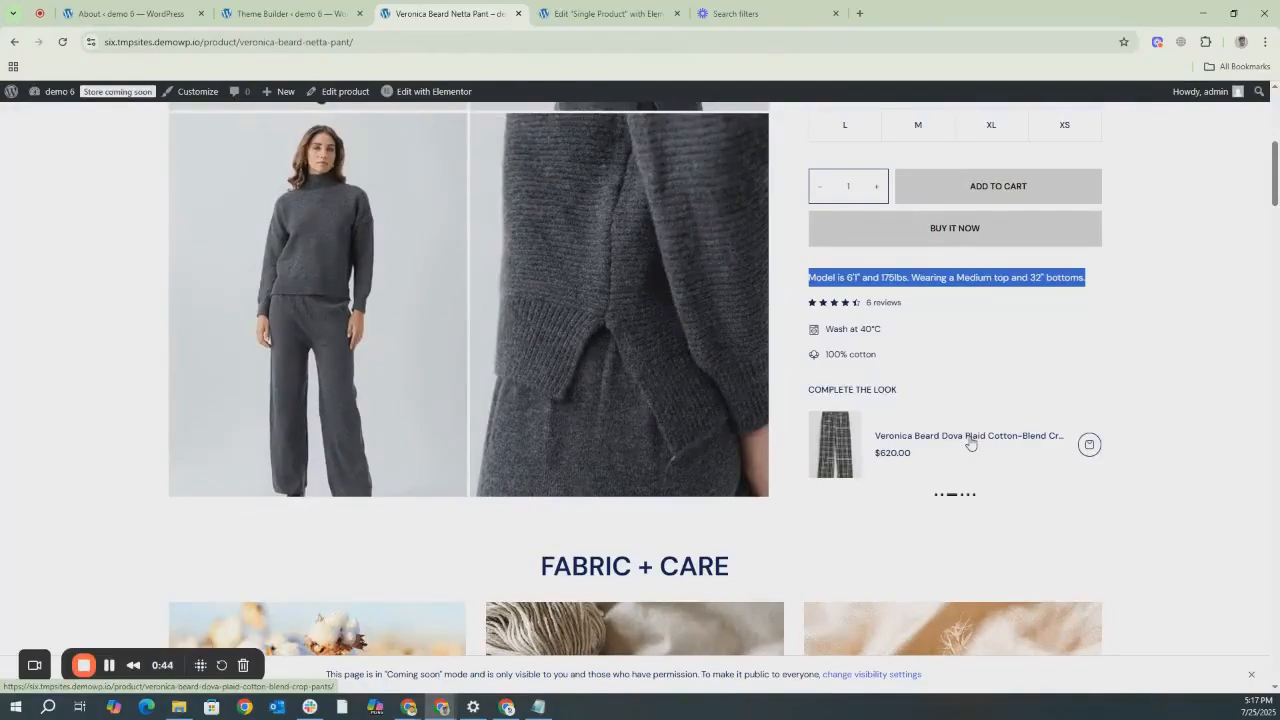
# Review the product page's Fabric + Care, Description, Information, Specifications, Reviews and You May Also Like sections.
pyautogui.scroll(-4, 588, 364)
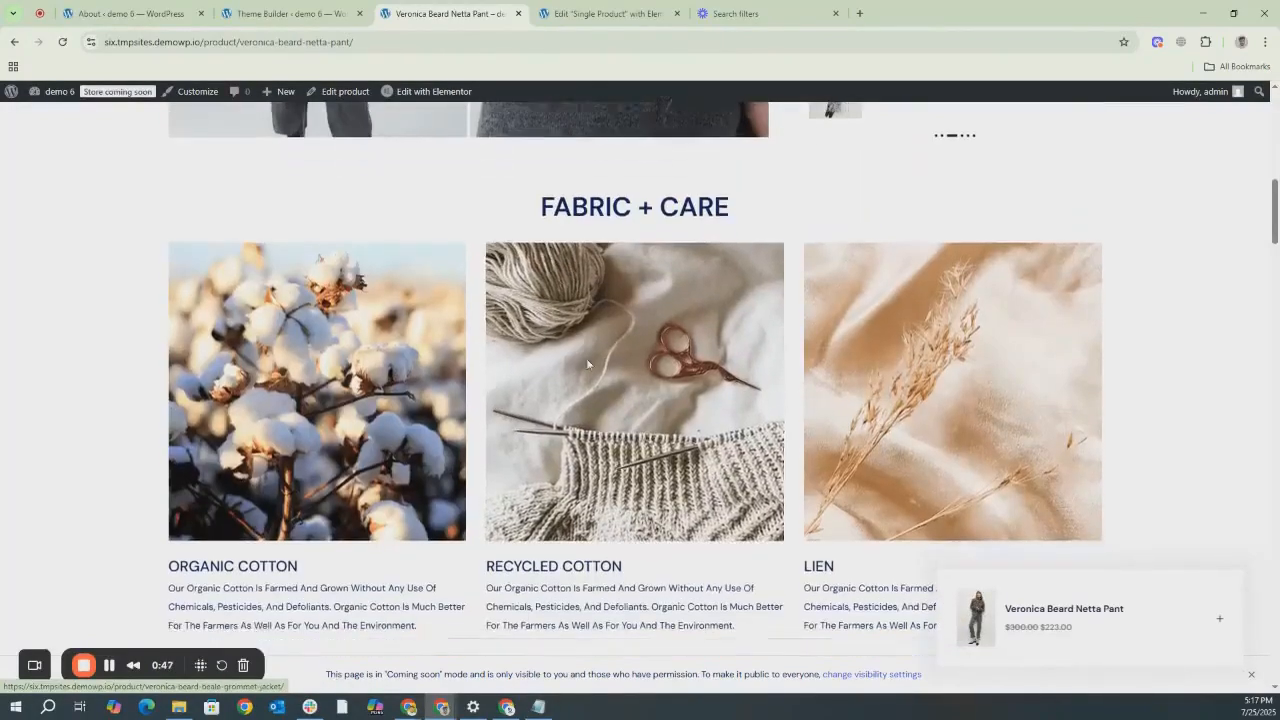
pyautogui.scroll(-8, 588, 364)
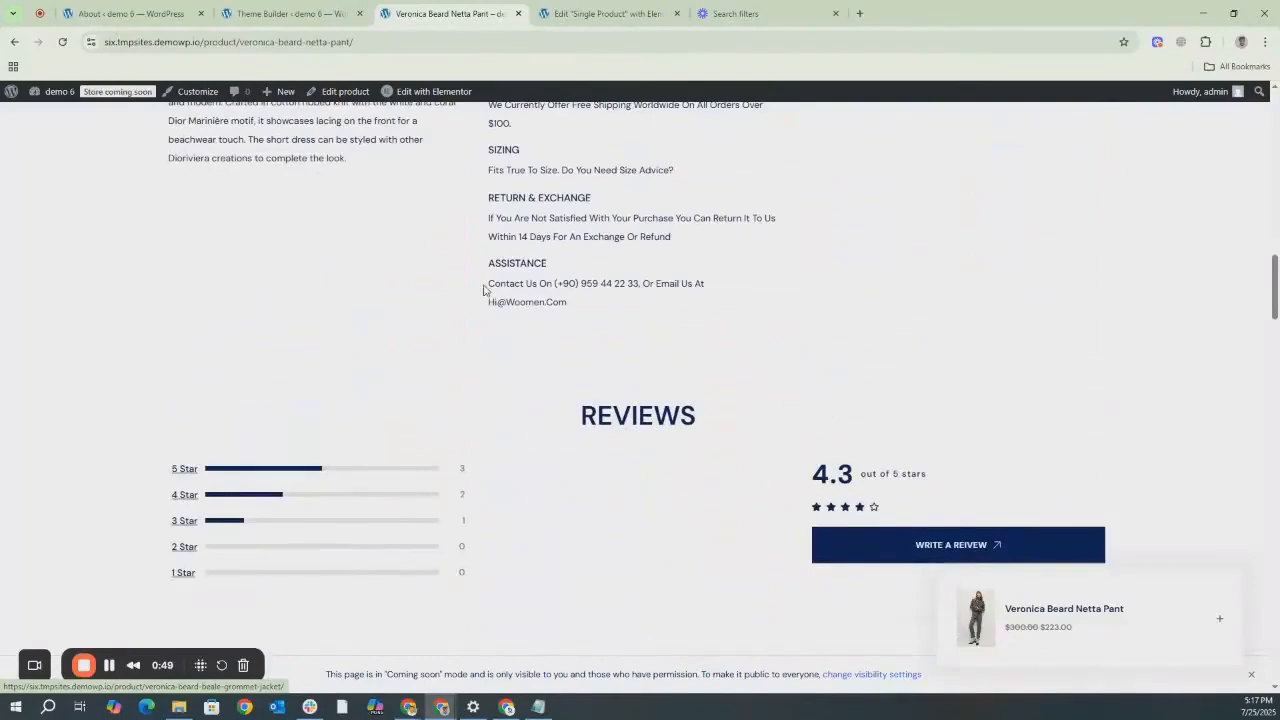
pyautogui.scroll(2, 779, 361)
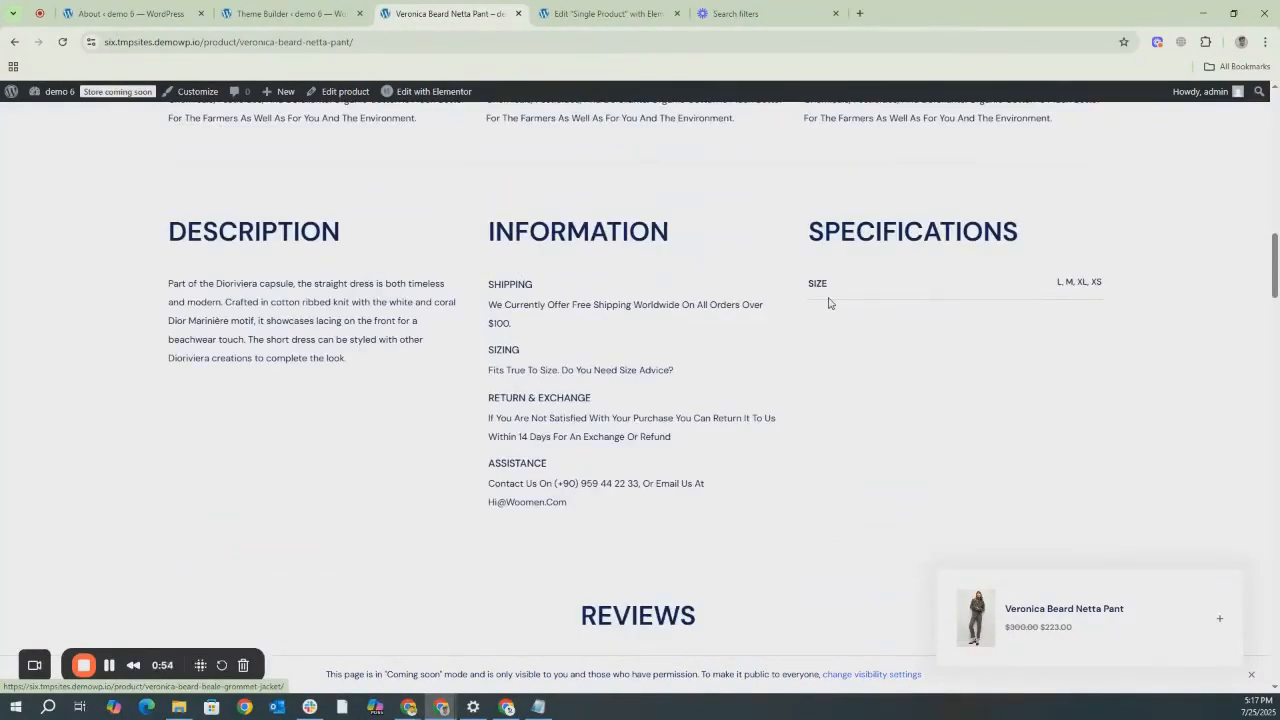
pyautogui.scroll(-4, 743, 290)
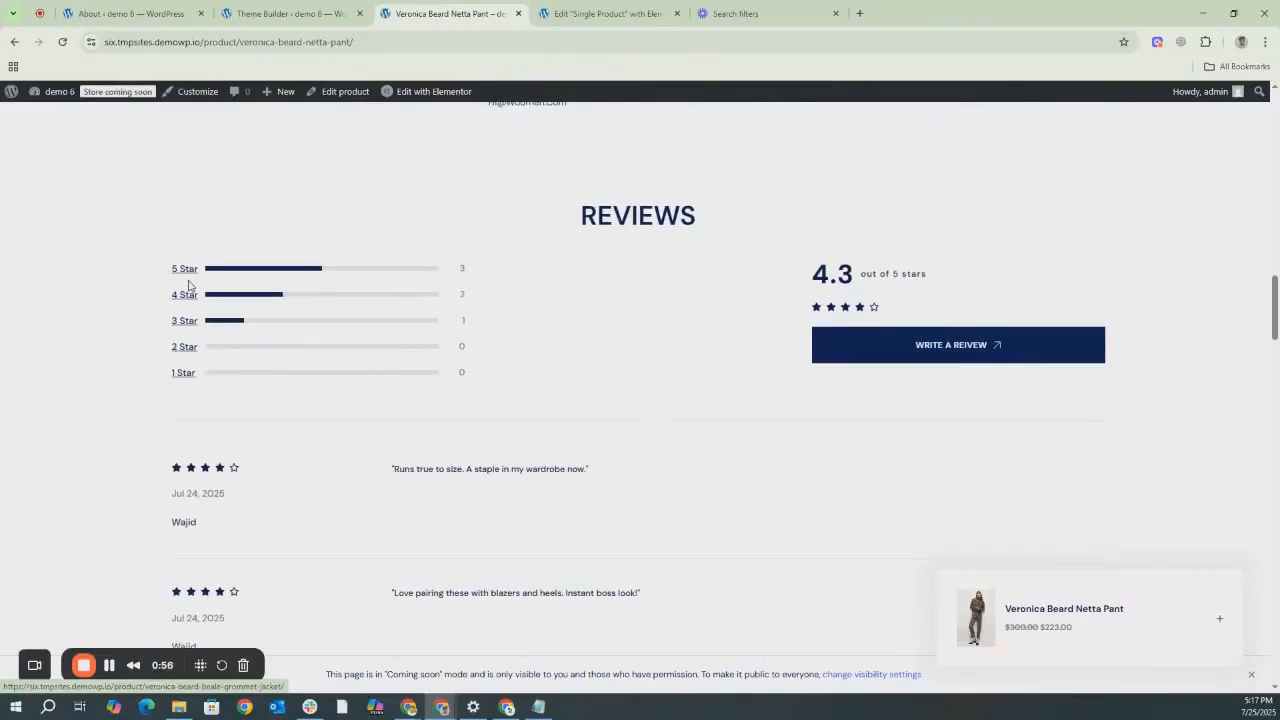
pyautogui.scroll(-20, 754, 449)
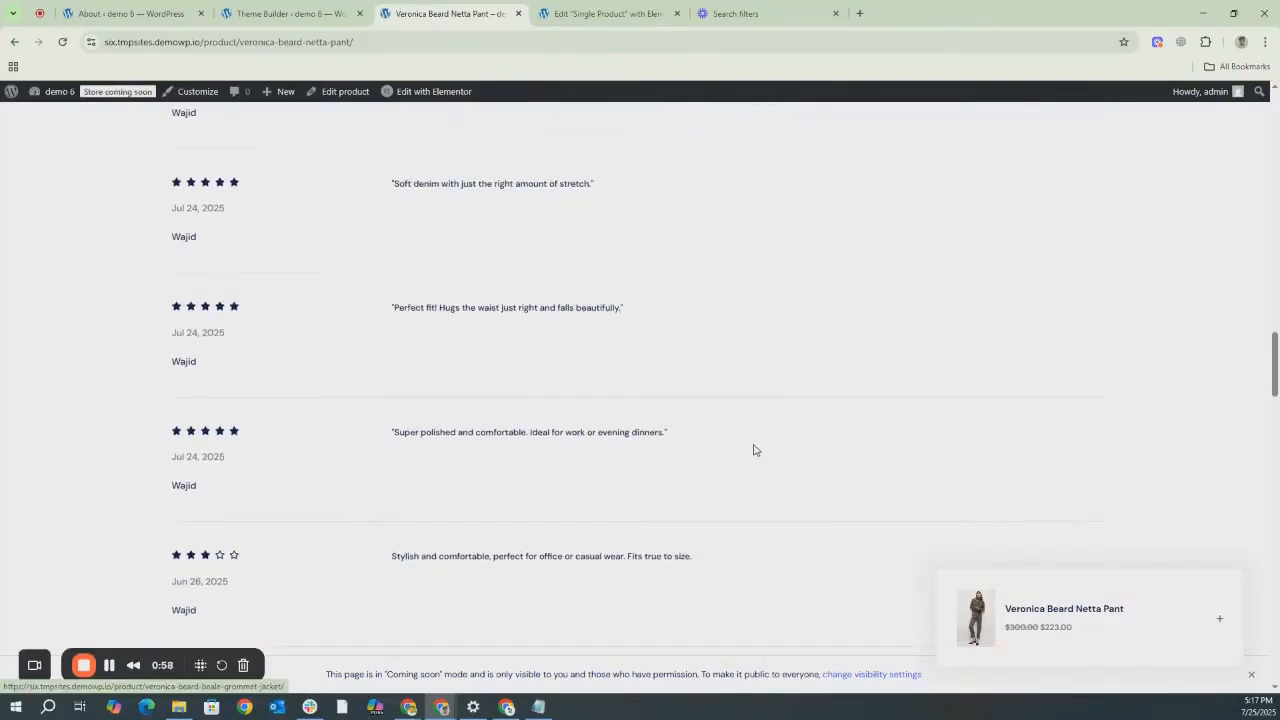
pyautogui.scroll(-3, 752, 448)
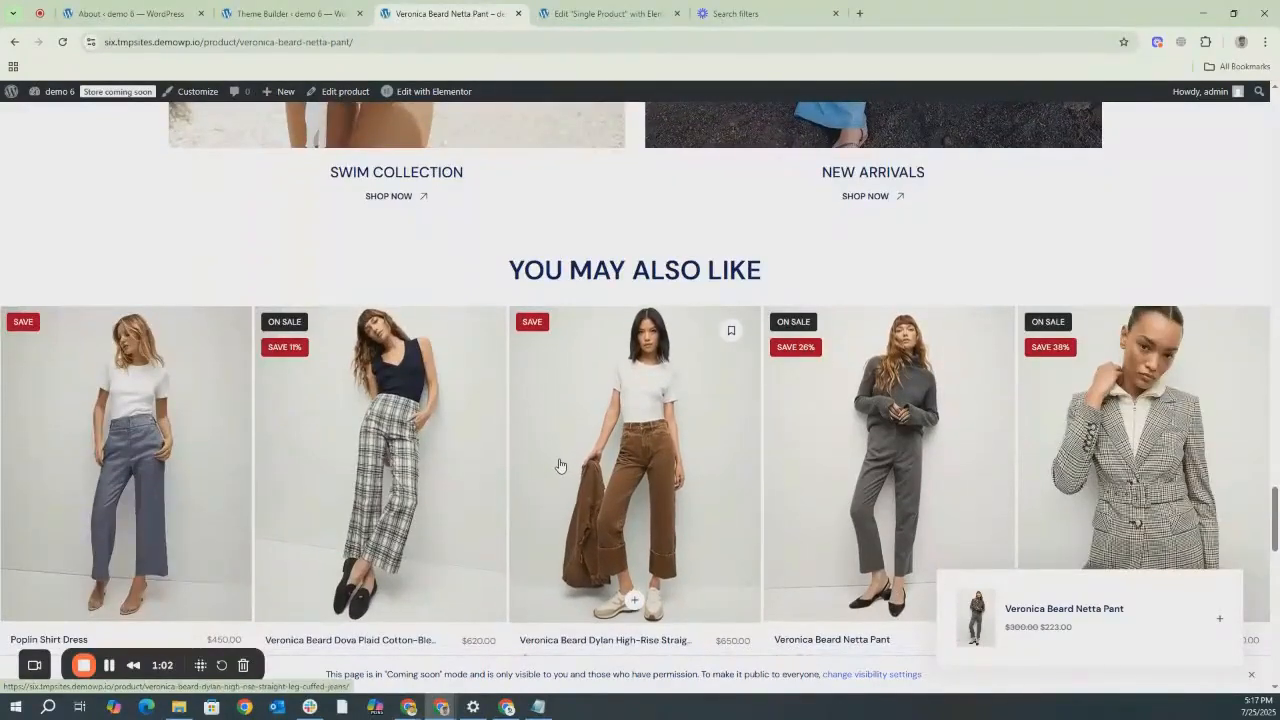
pyautogui.scroll(20, 540, 300)
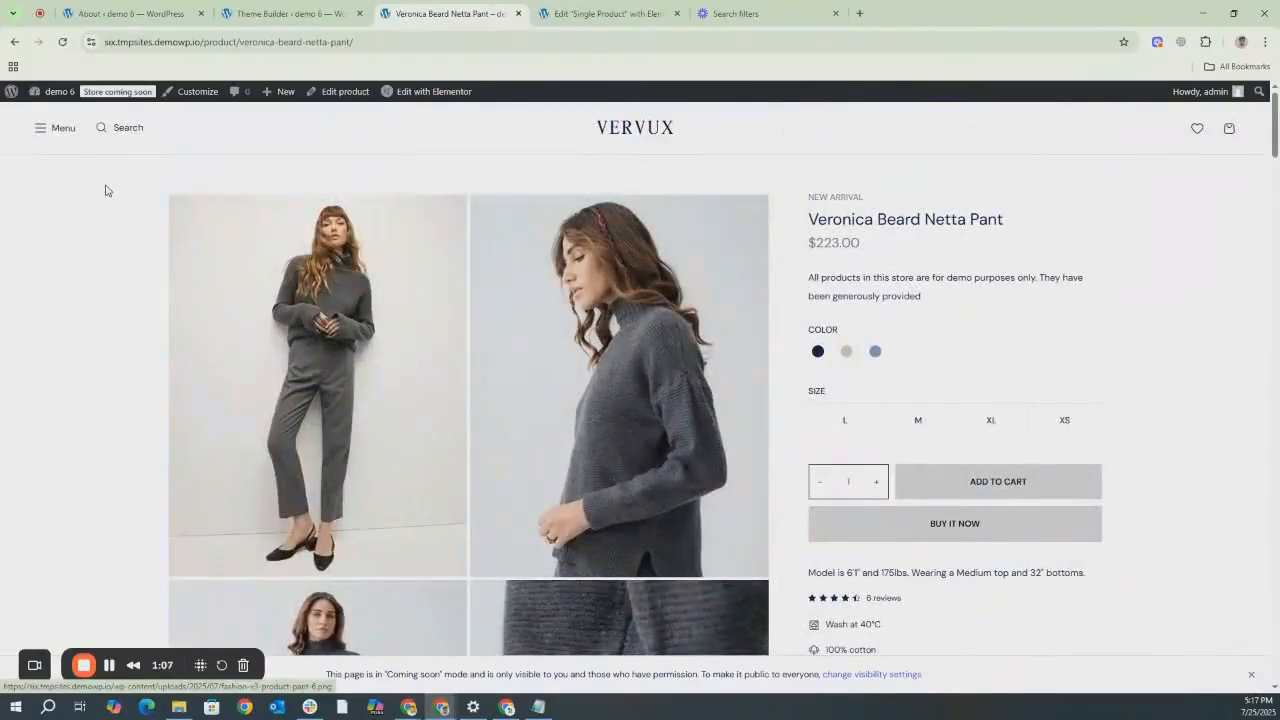
pyautogui.scroll(-1, 888, 466)
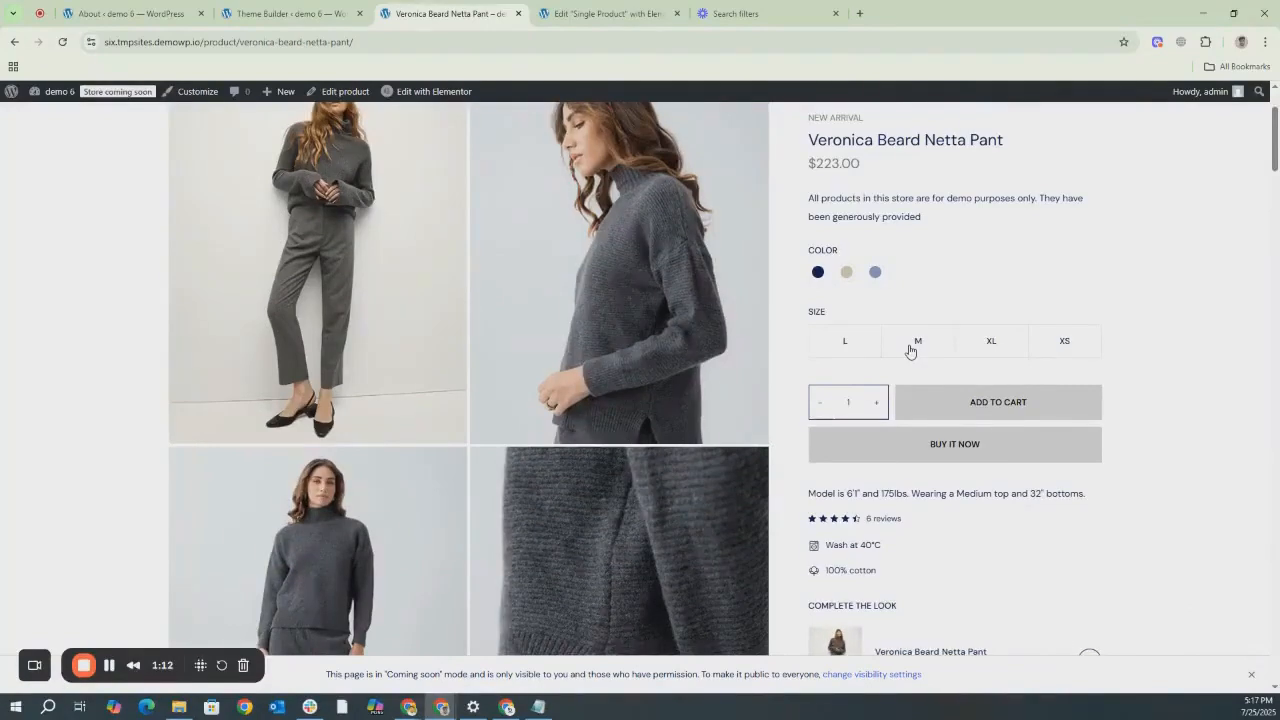
# Close the separate Theme Builder browser tab and open the CubeWP Theme Builder from the WordPress admin page.
pyautogui.middleClick(263, 18)
pyautogui.click(143, 17)
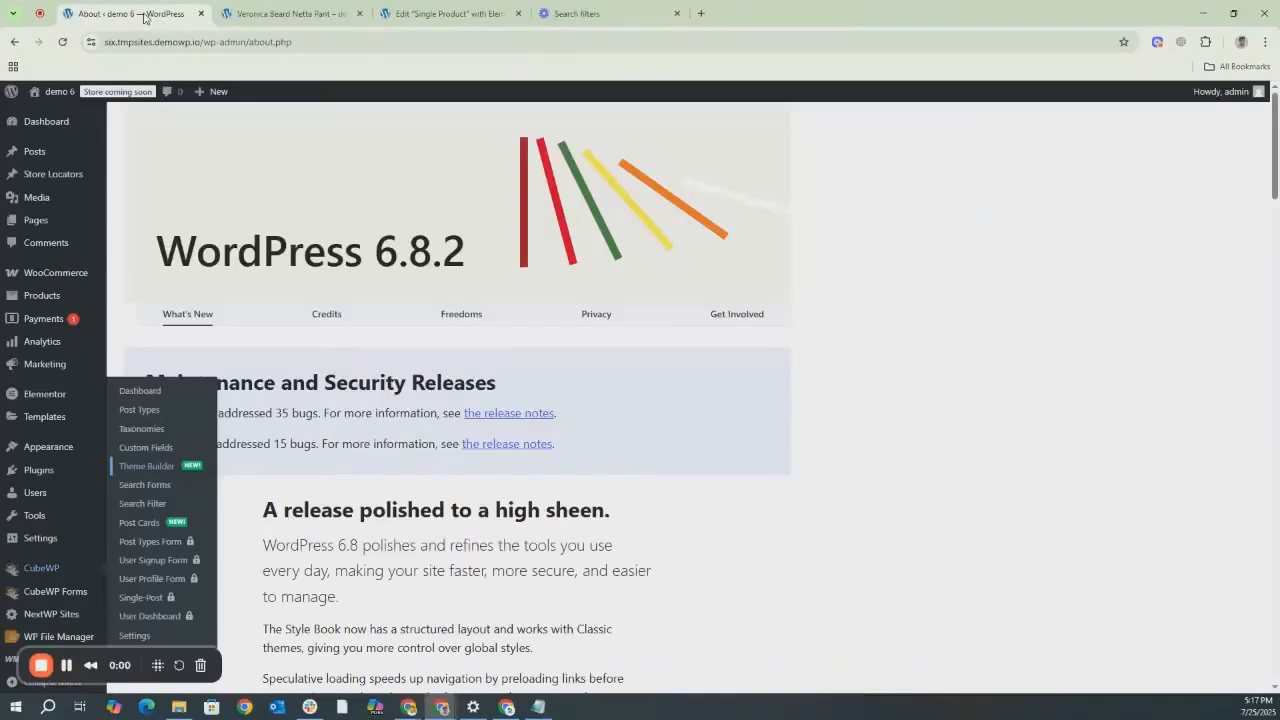
pyautogui.moveTo(41, 567)
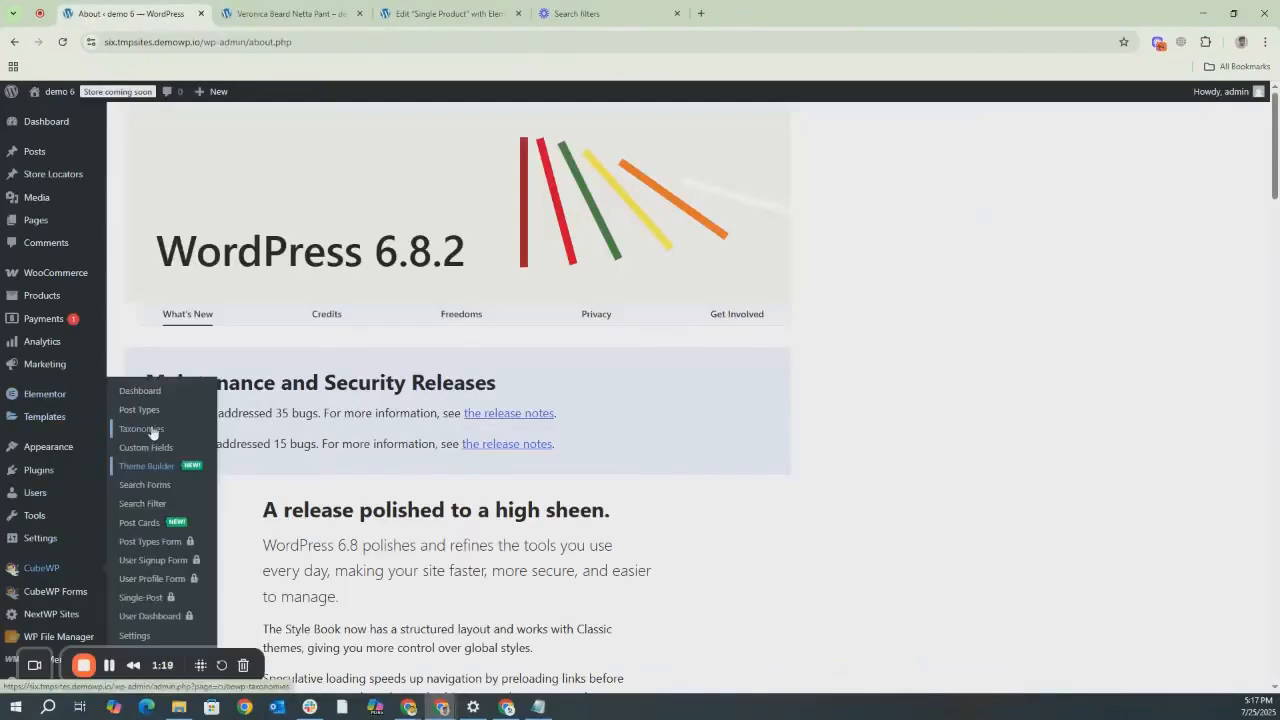
pyautogui.click(139, 471)
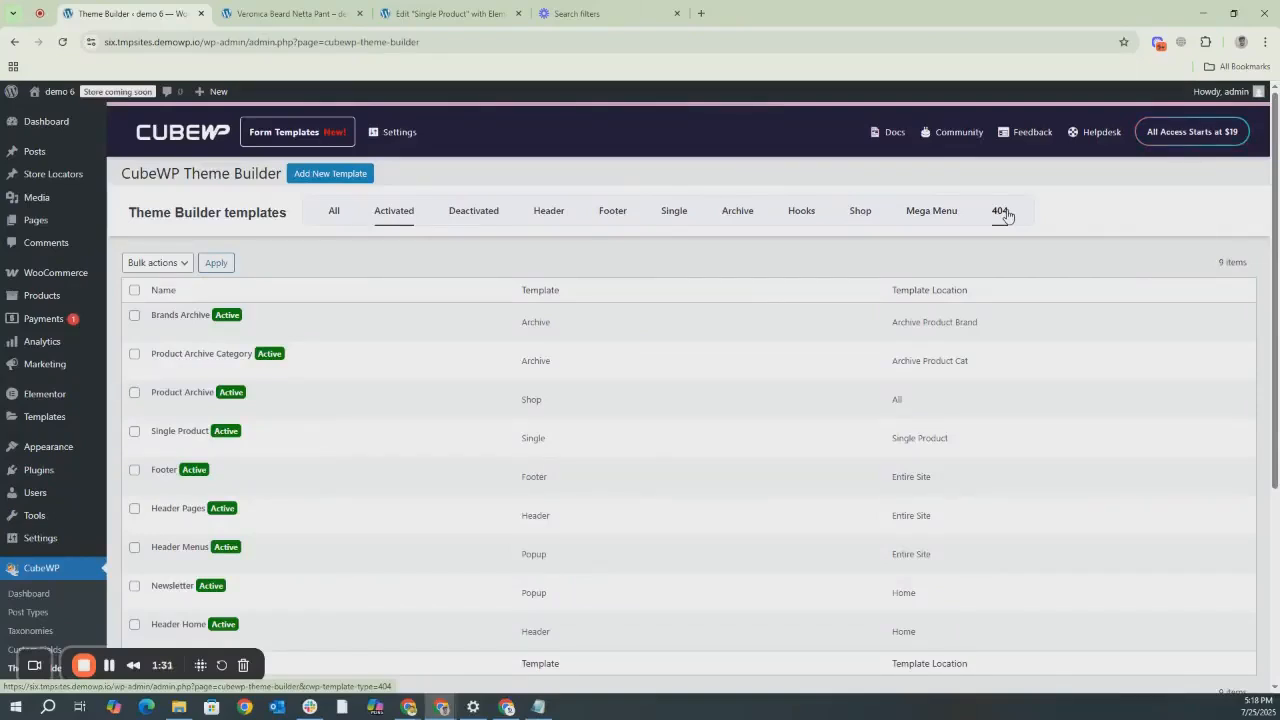
# Create a Single template named "detail page" displayed on Single Products, and save it for editing.
pyautogui.click(330, 173)
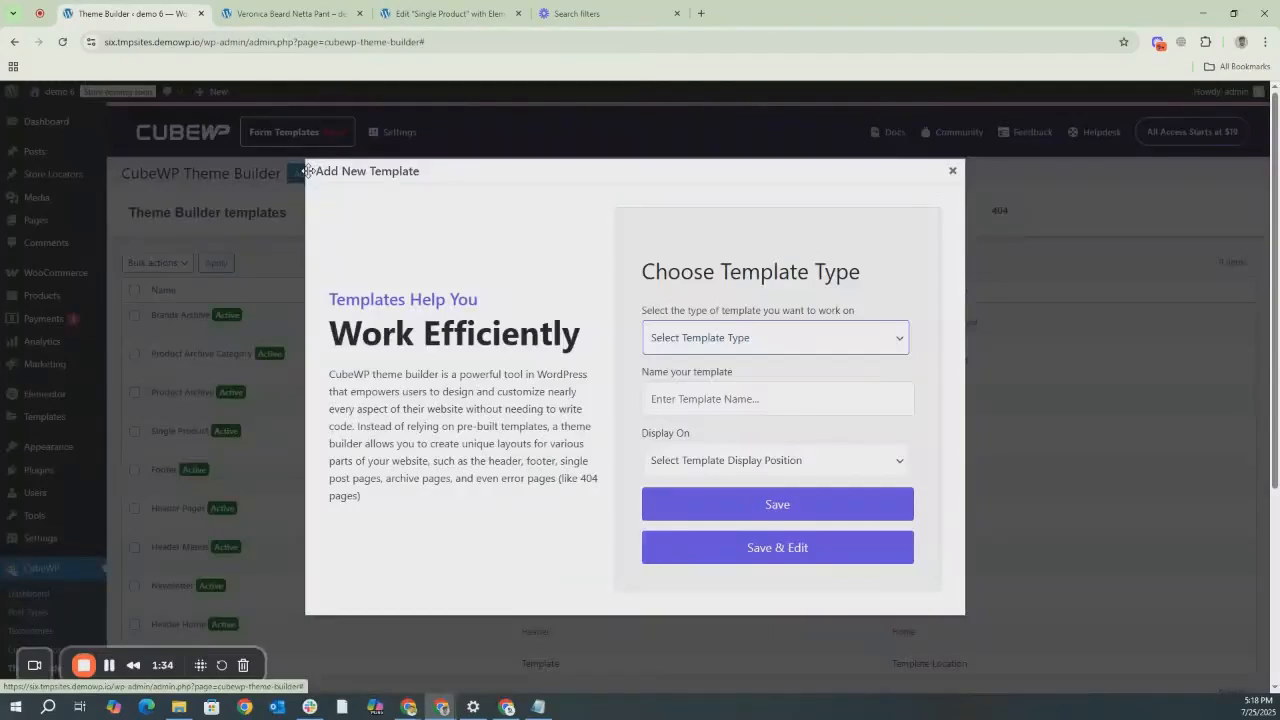
pyautogui.click(676, 340)
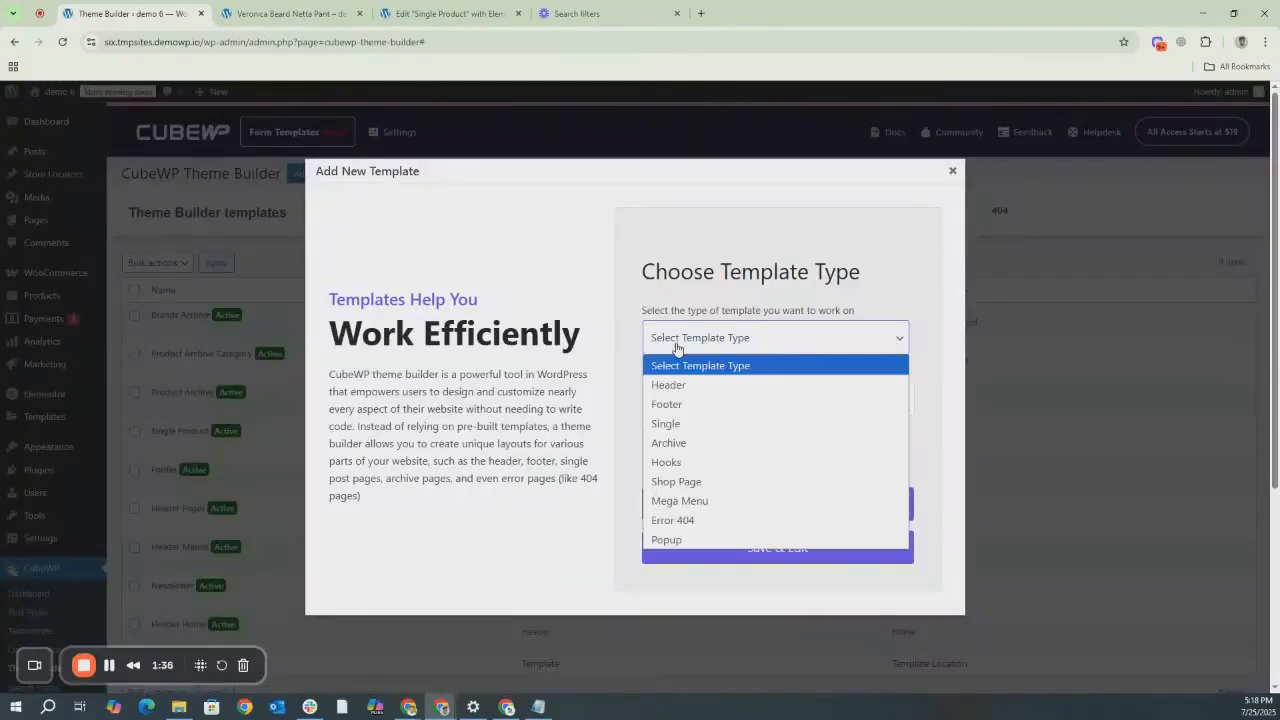
pyautogui.click(660, 424)
pyautogui.click(695, 398)
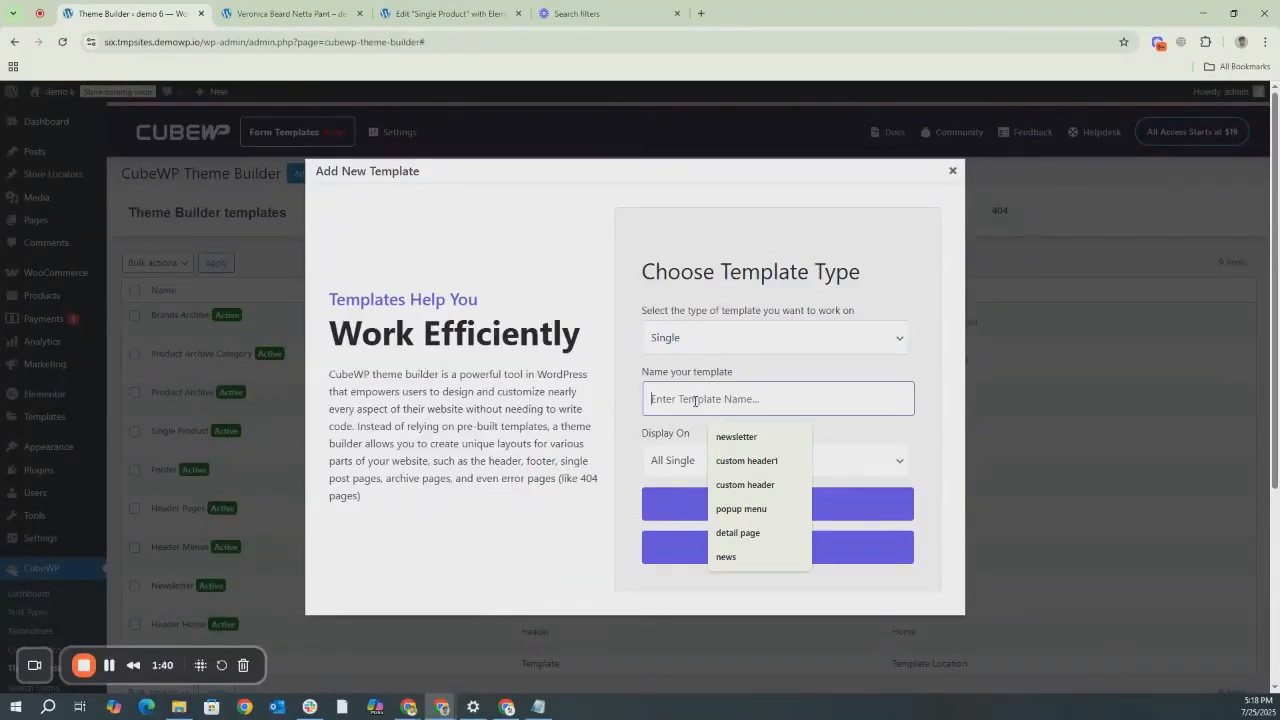
pyautogui.click(738, 532)
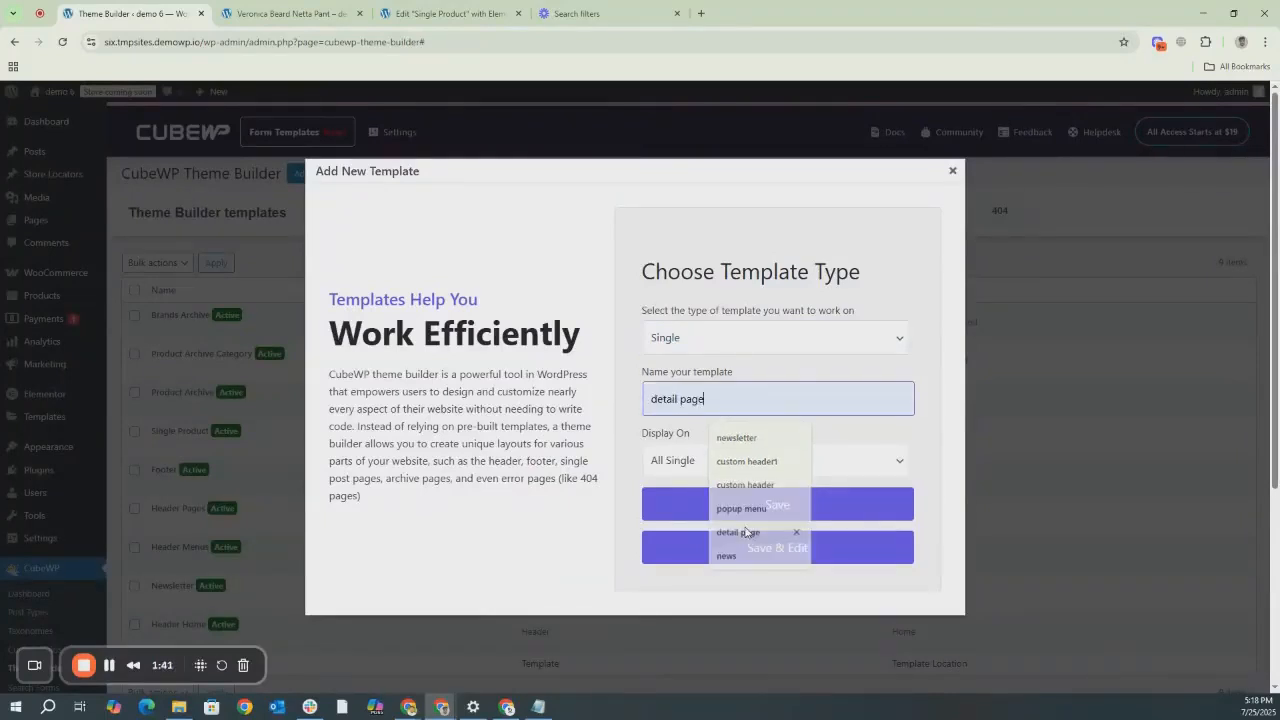
pyautogui.click(681, 462)
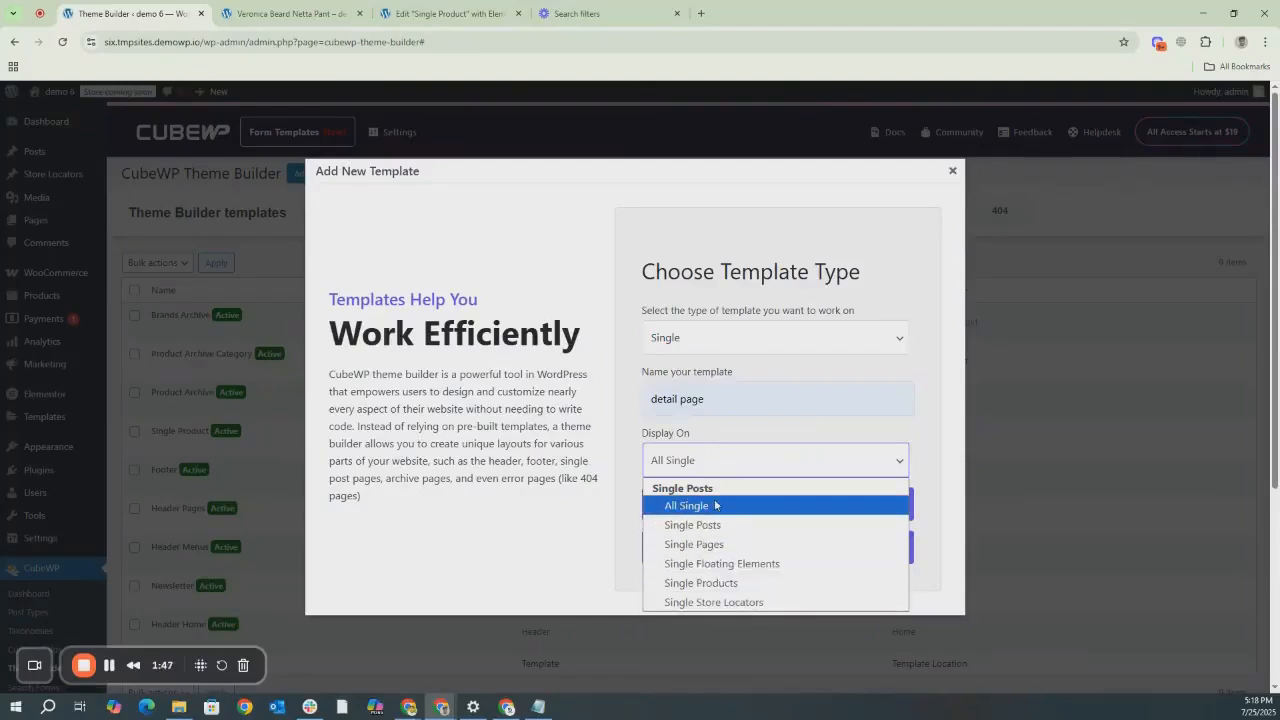
pyautogui.click(723, 585)
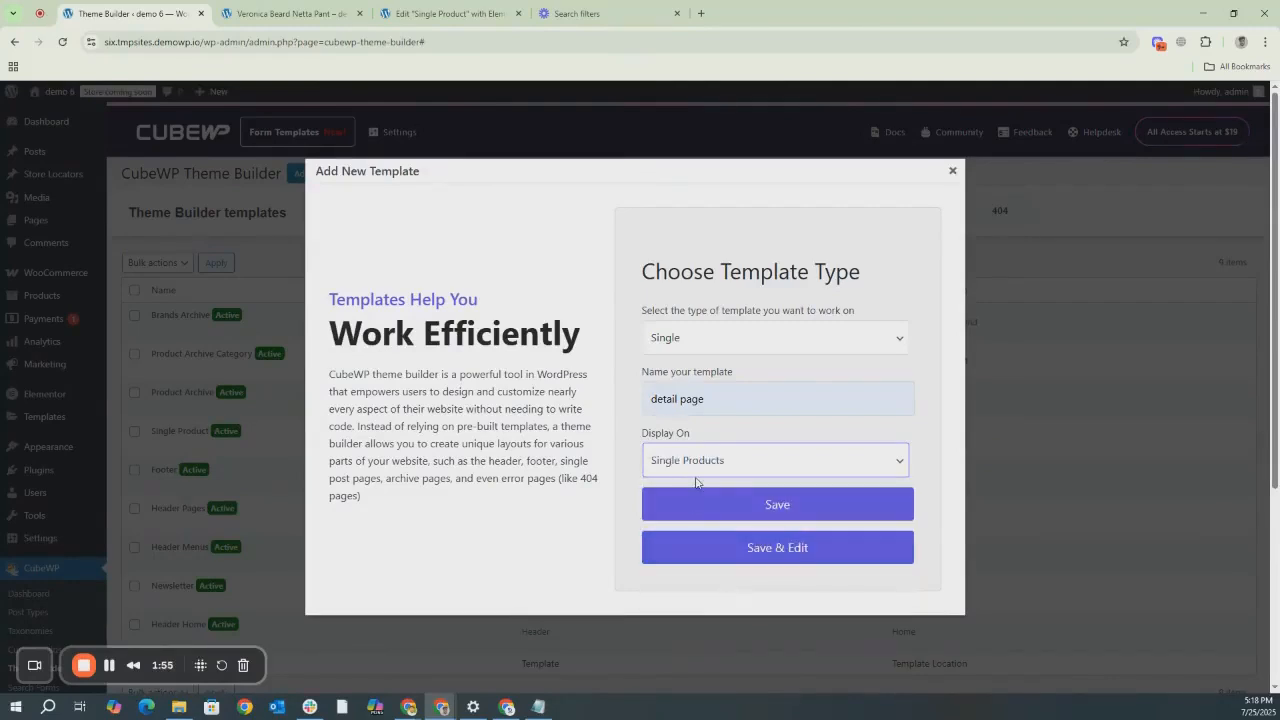
pyautogui.click(772, 558)
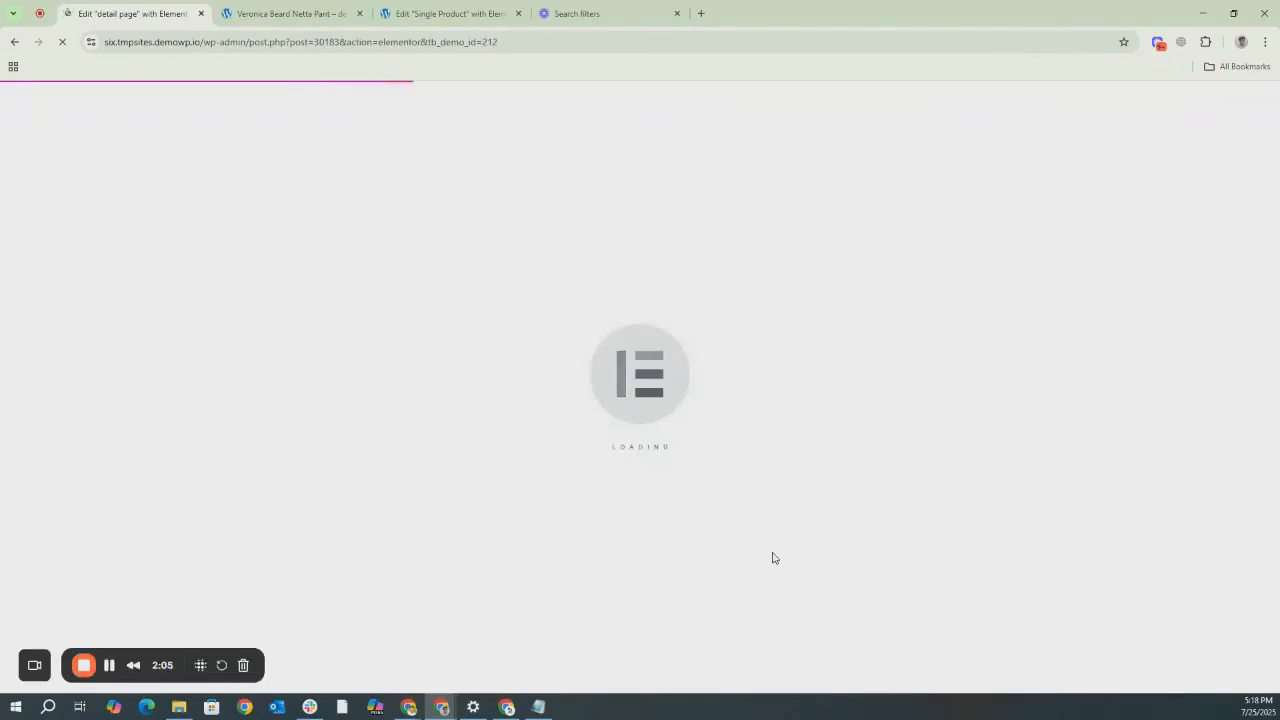
# Add a container to the empty detail page template and set its content width to Full Width.
pyautogui.click(288, 15)
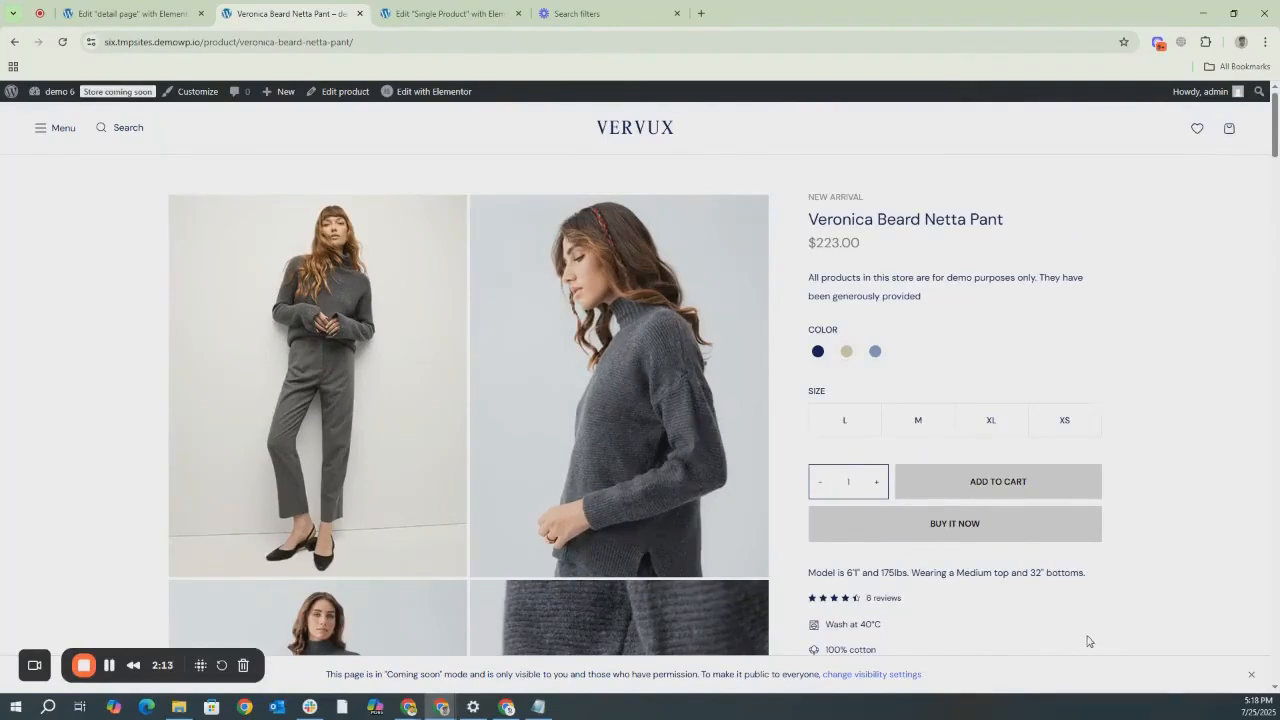
pyautogui.click(130, 13)
pyautogui.moveTo(46, 278); pyautogui.dragTo(500, 303)
pyautogui.click(131, 281)
pyautogui.click(118, 309)
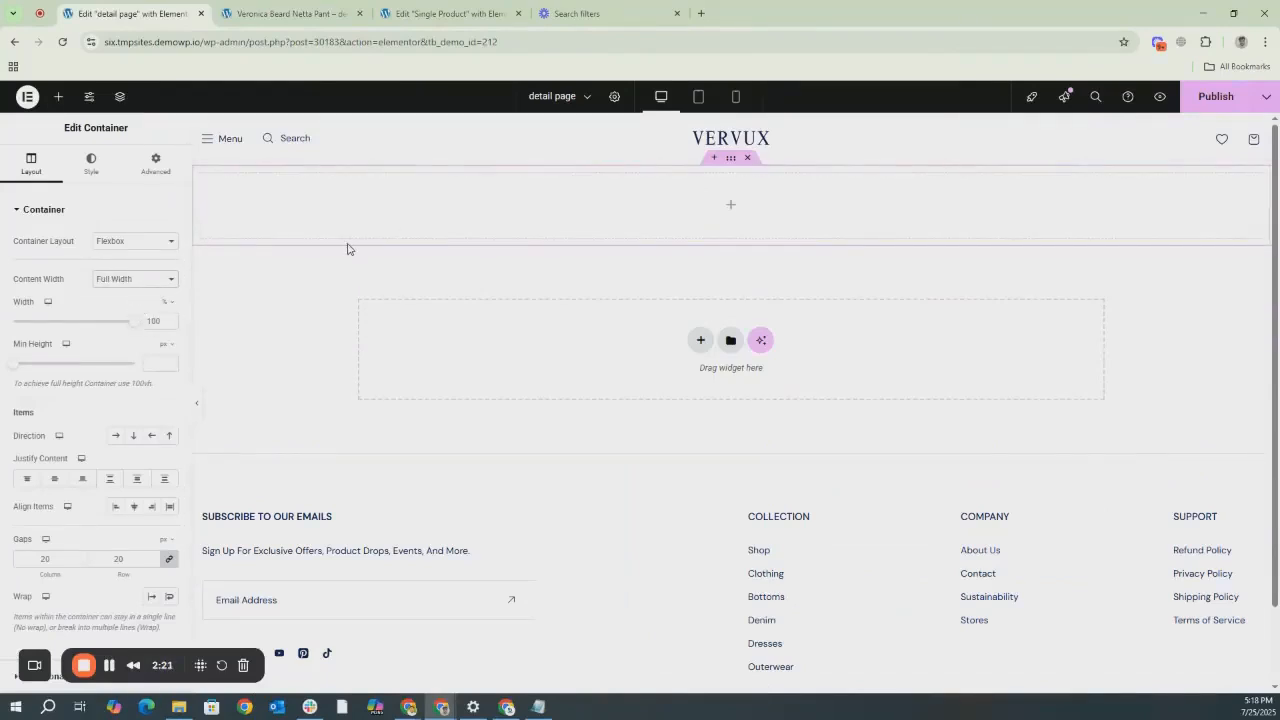
# Nest a container inside the full-width container, duplicate it, and arrange the two inner containers side by side in a row.
pyautogui.click(58, 96)
pyautogui.moveTo(51, 270); pyautogui.dragTo(411, 237)
pyautogui.rightClick(452, 225)
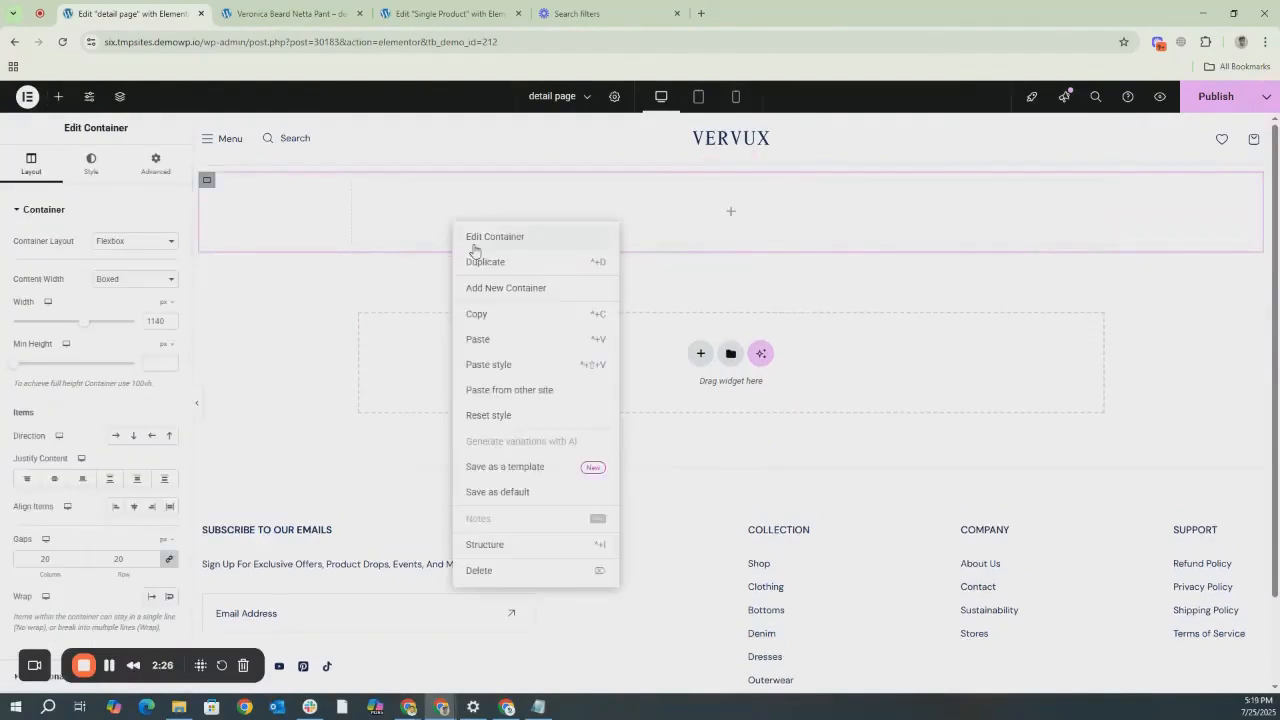
pyautogui.click(484, 262)
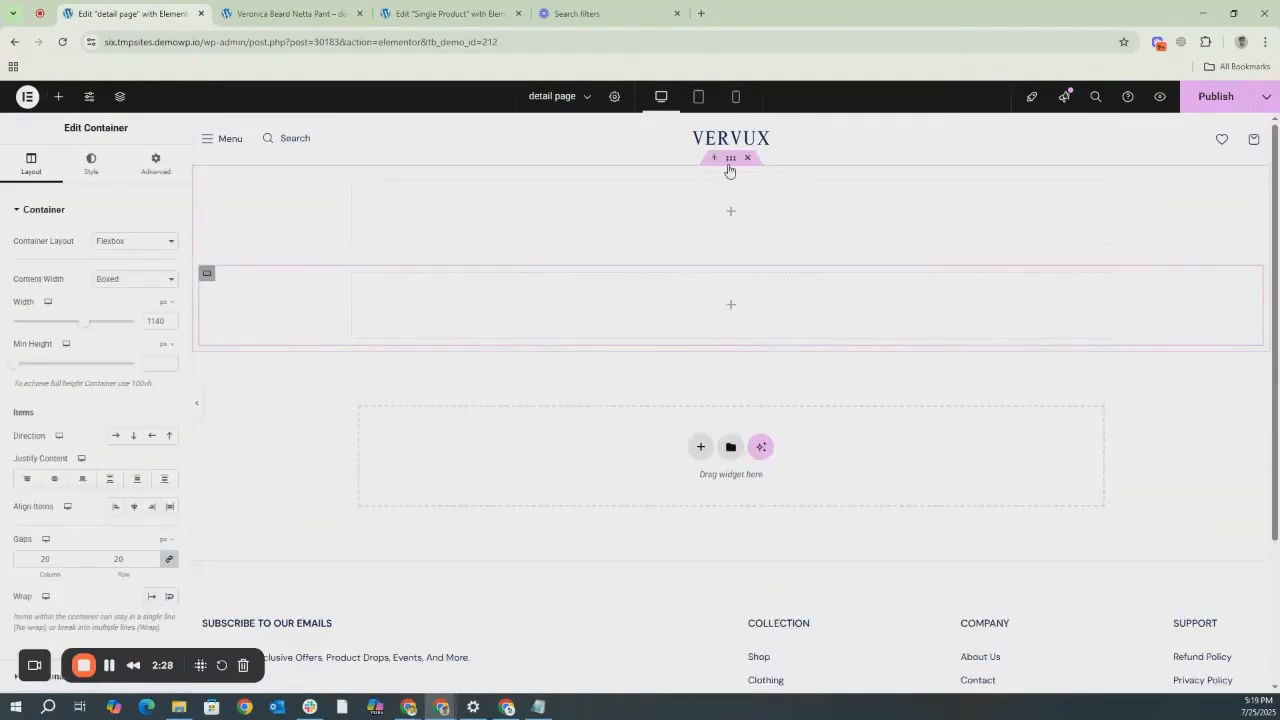
pyautogui.click(729, 168)
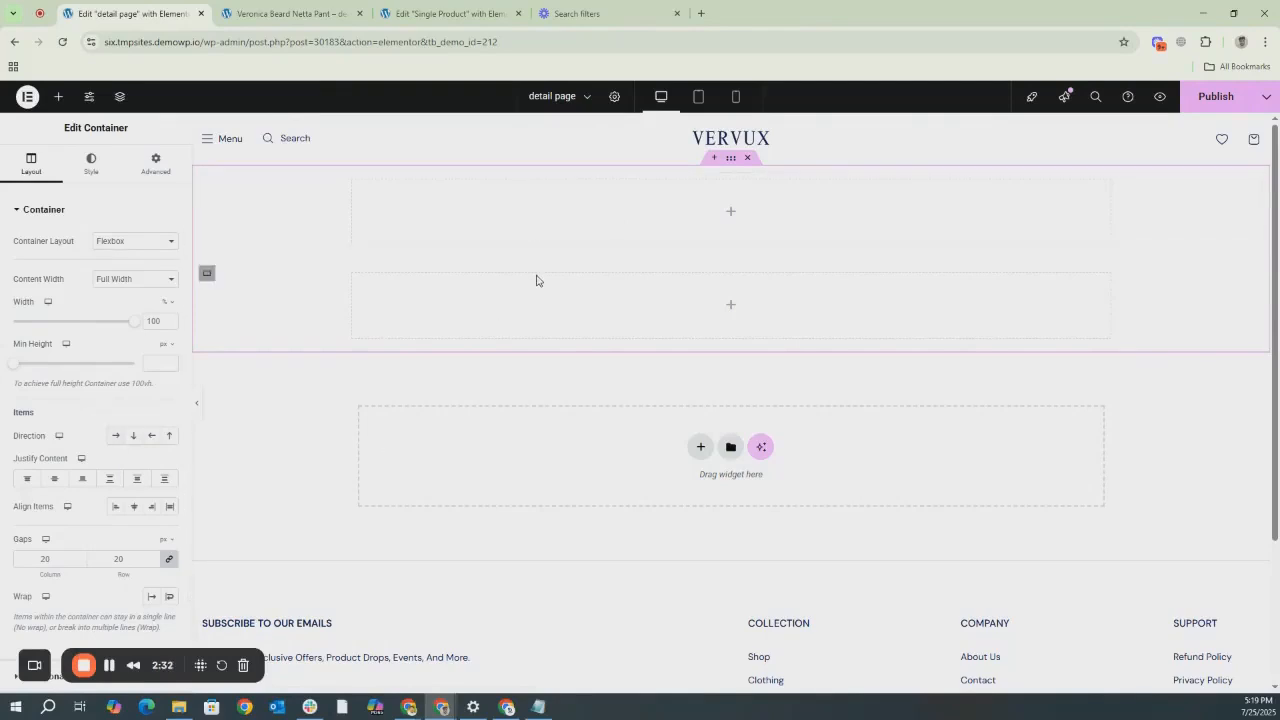
pyautogui.click(116, 435)
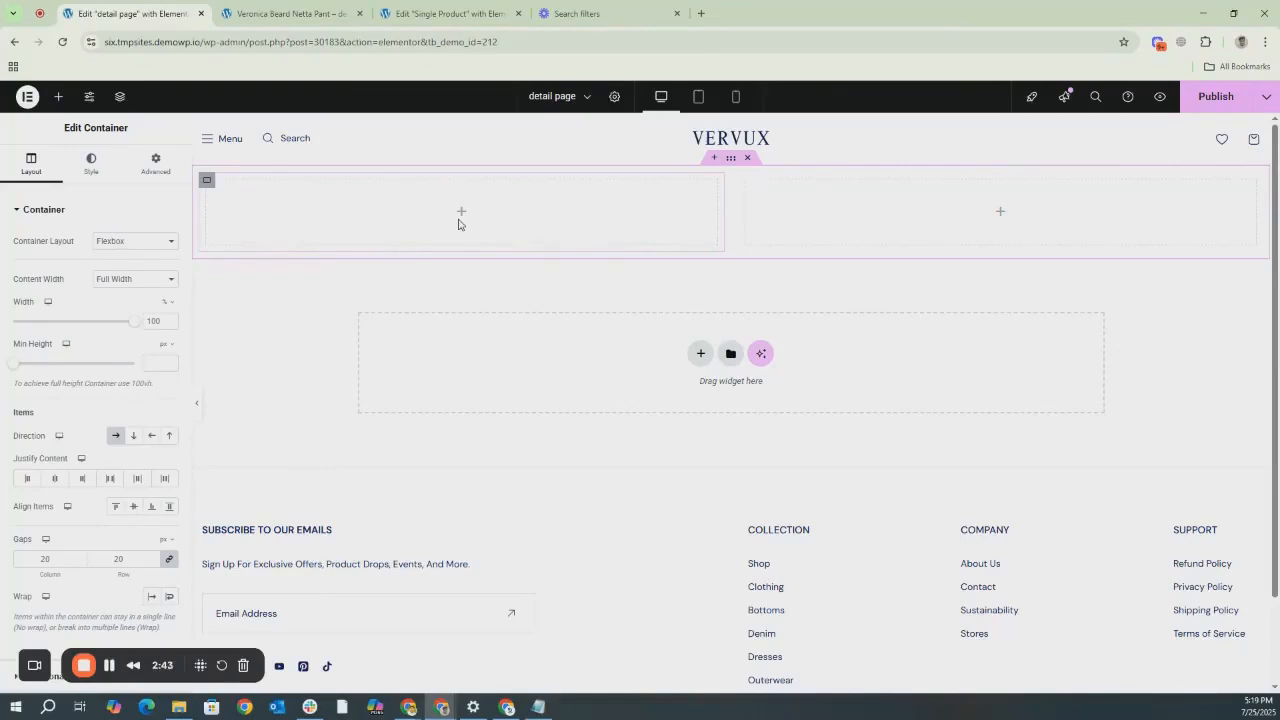
# Check the reference product page's layout and add a Product Gallery widget to the right-hand inner container.
pyautogui.click(286, 14)
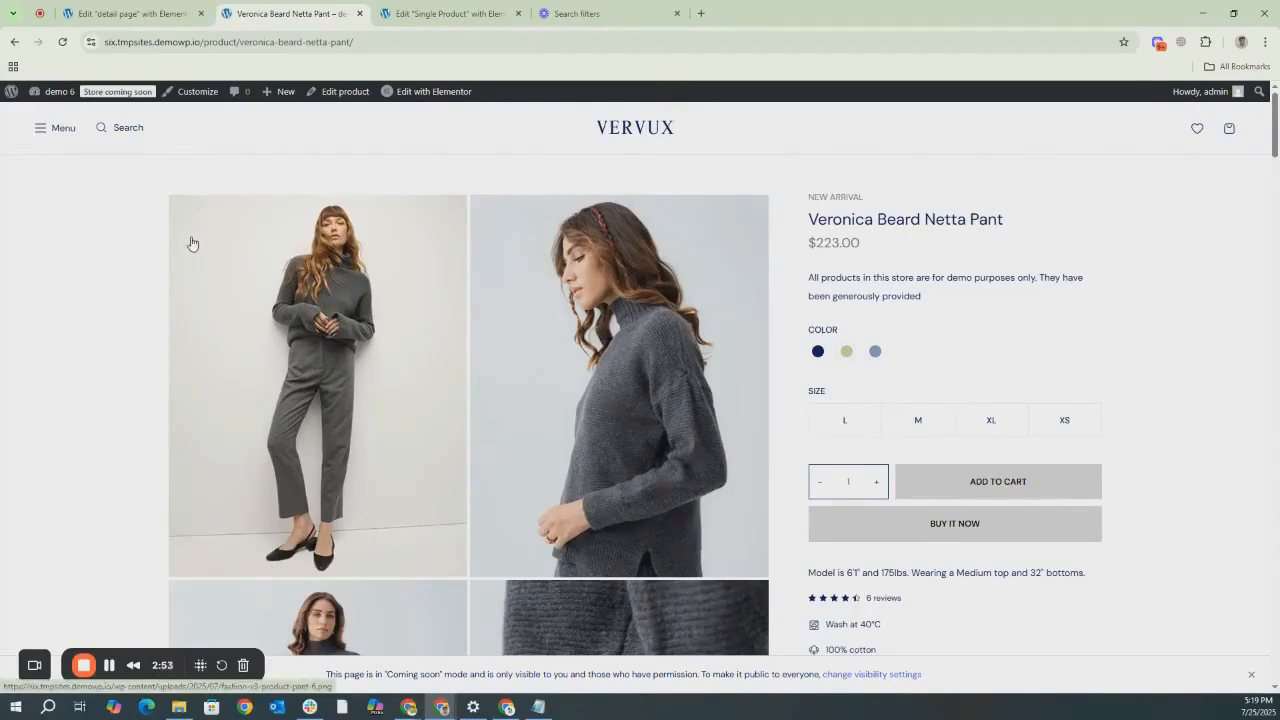
pyautogui.click(130, 13)
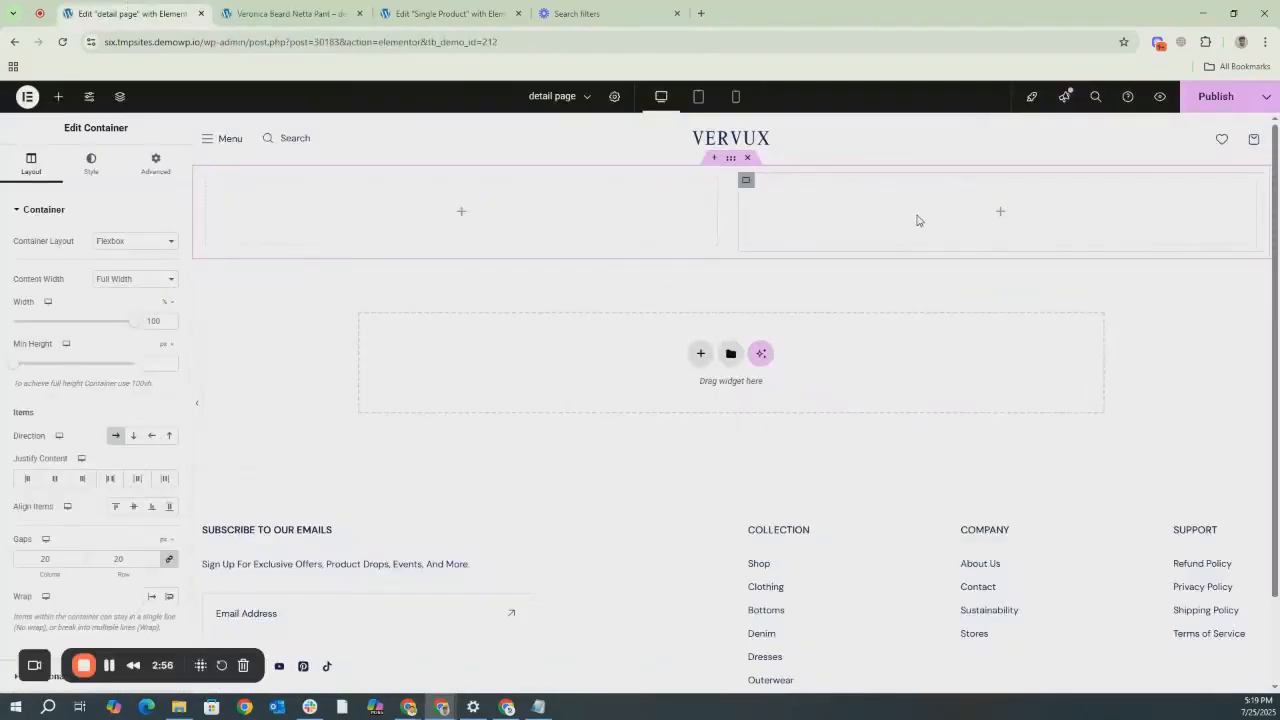
pyautogui.click(58, 96)
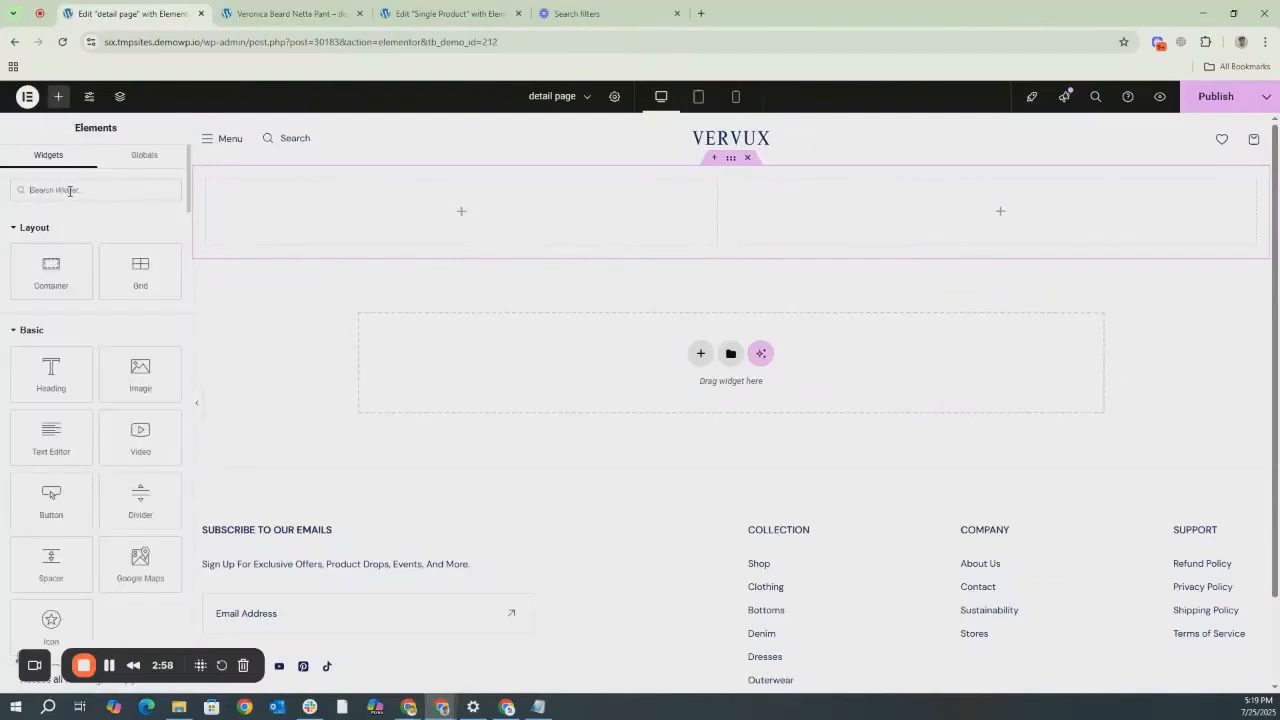
pyautogui.write('ga')
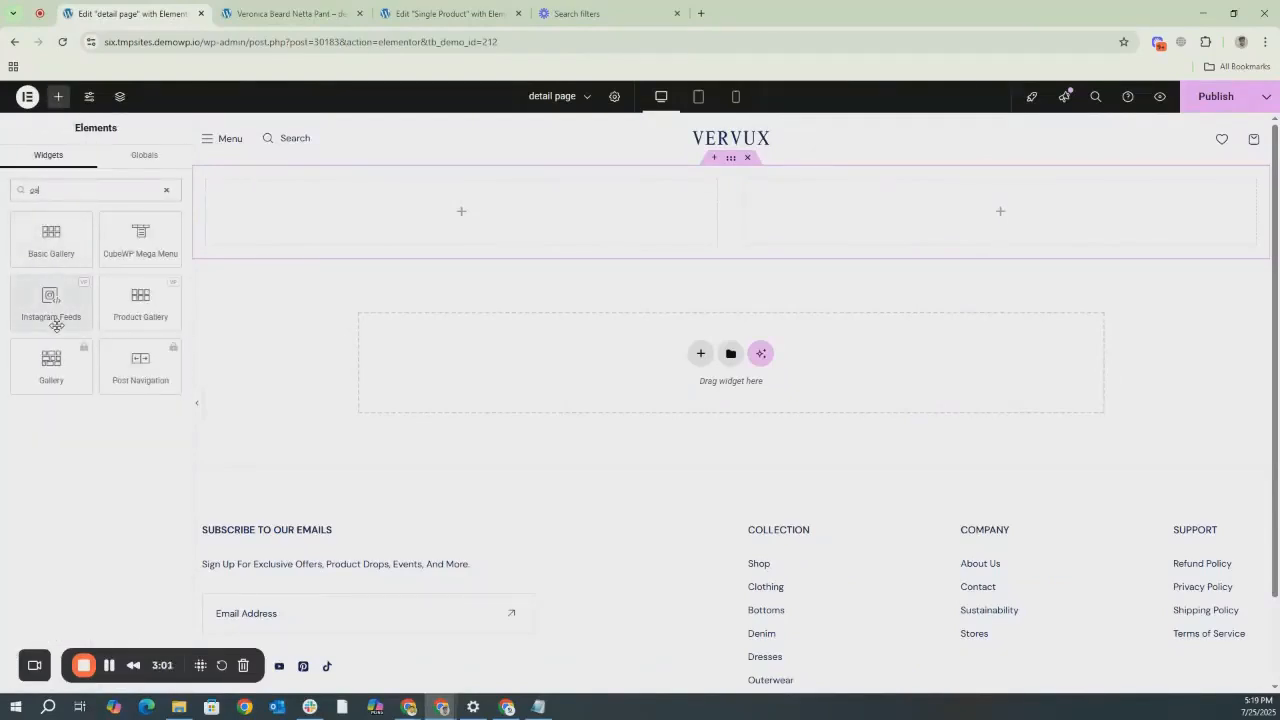
pyautogui.moveTo(140, 295); pyautogui.dragTo(867, 222)
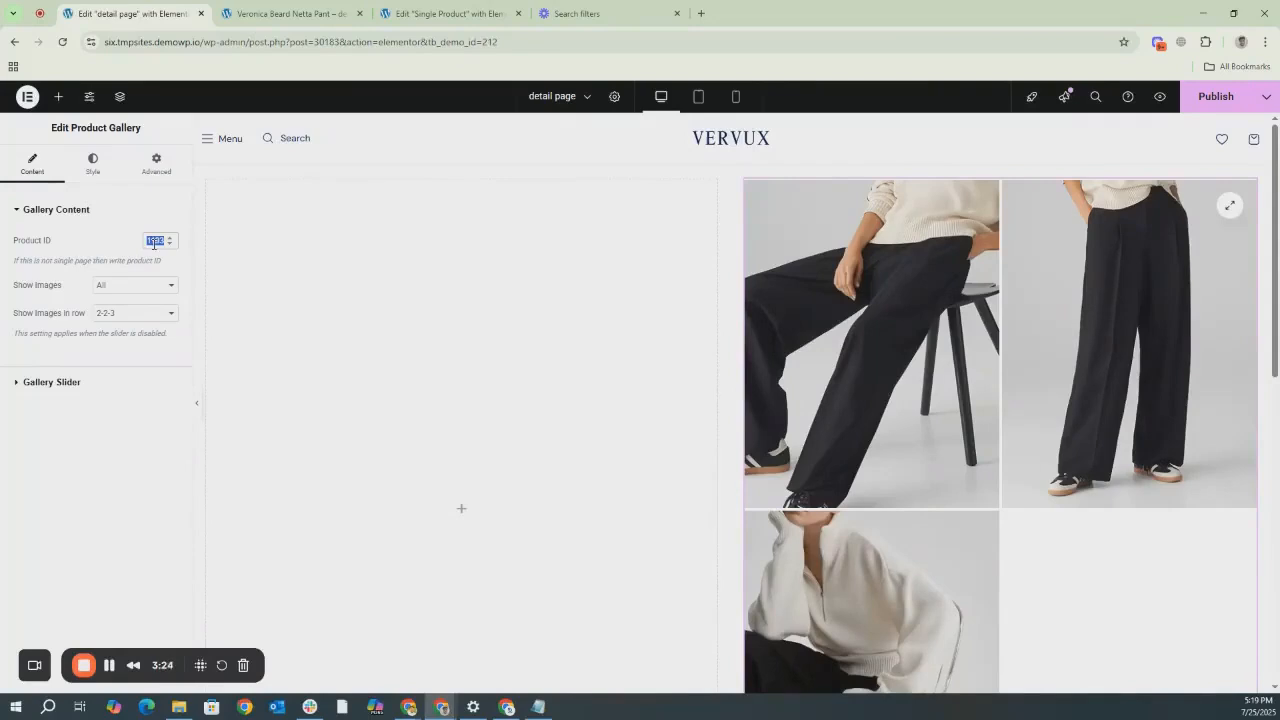
# Try one image per row in the product gallery, and settle on the 1-2 pattern for Show Images in row.
pyautogui.click(134, 292)
pyautogui.click(119, 353)
pyautogui.click(134, 315)
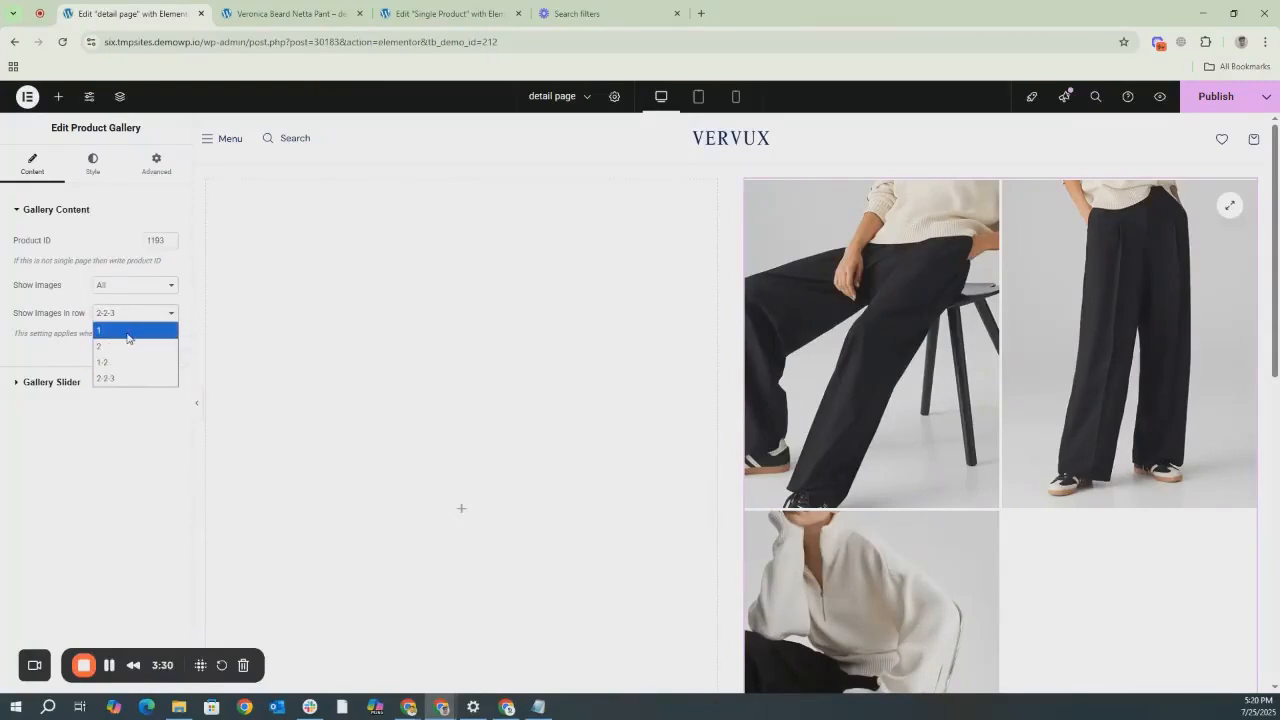
pyautogui.click(118, 334)
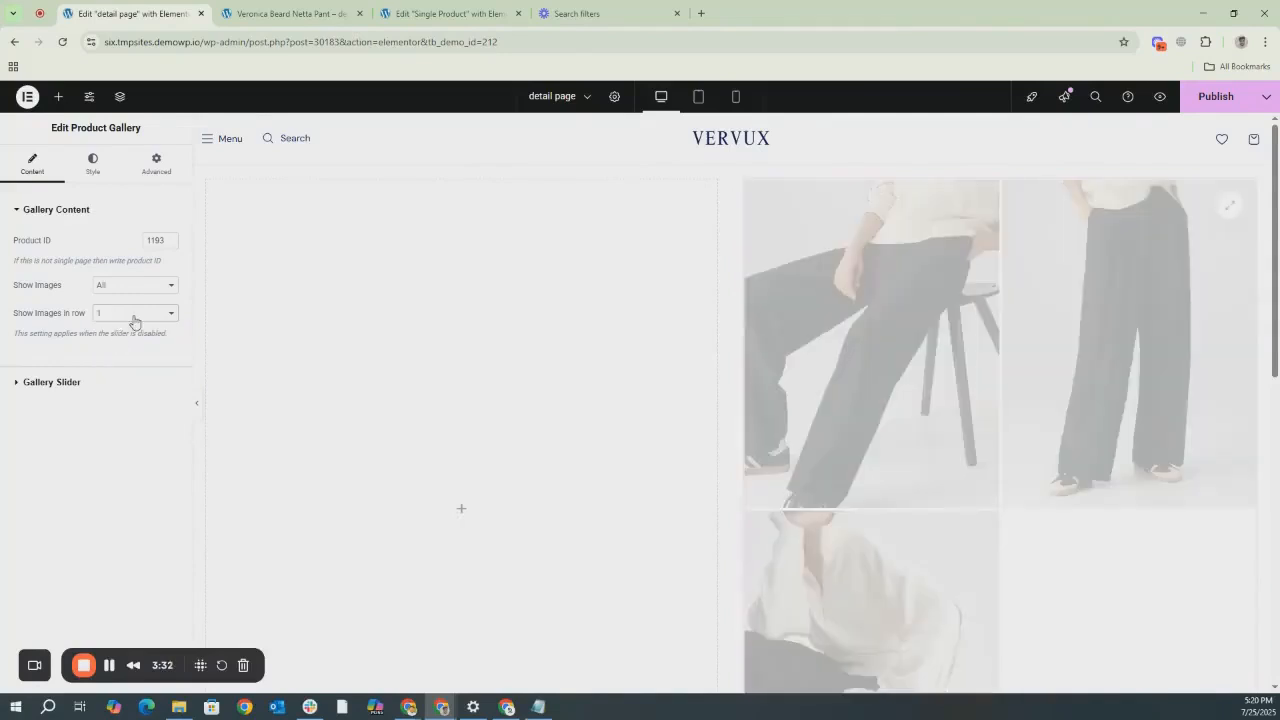
pyautogui.click(134, 316)
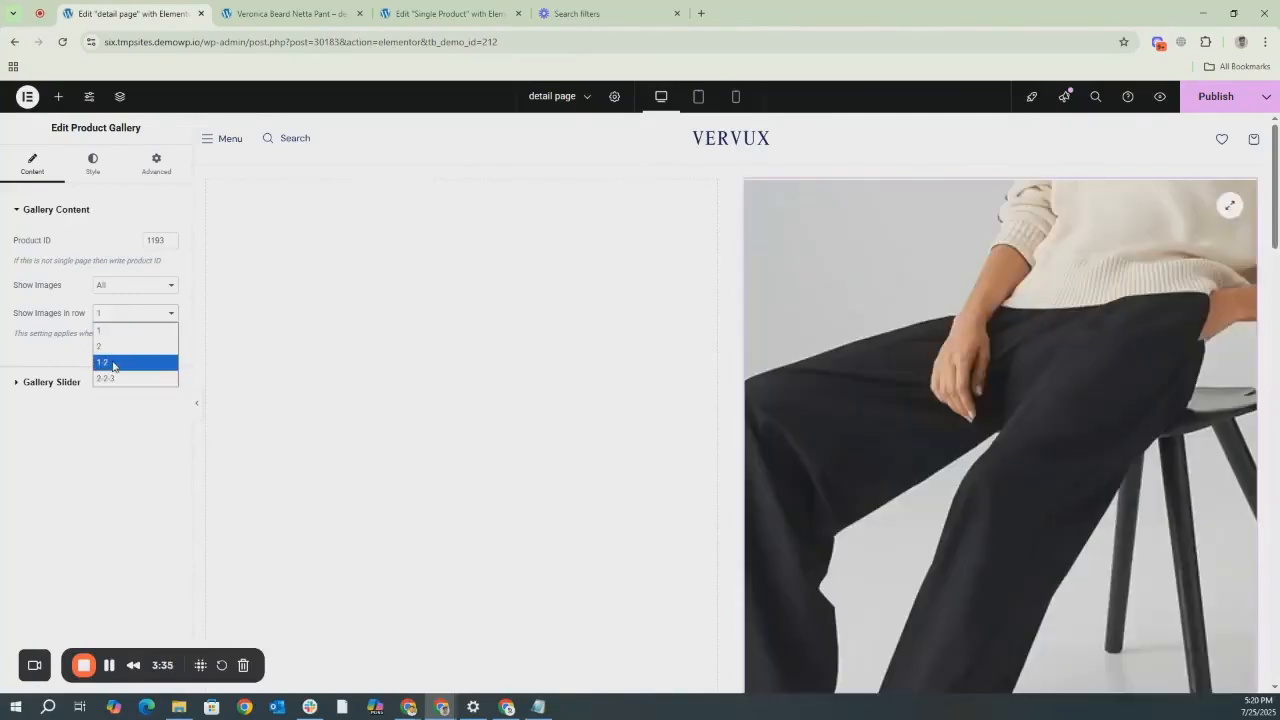
pyautogui.click(113, 364)
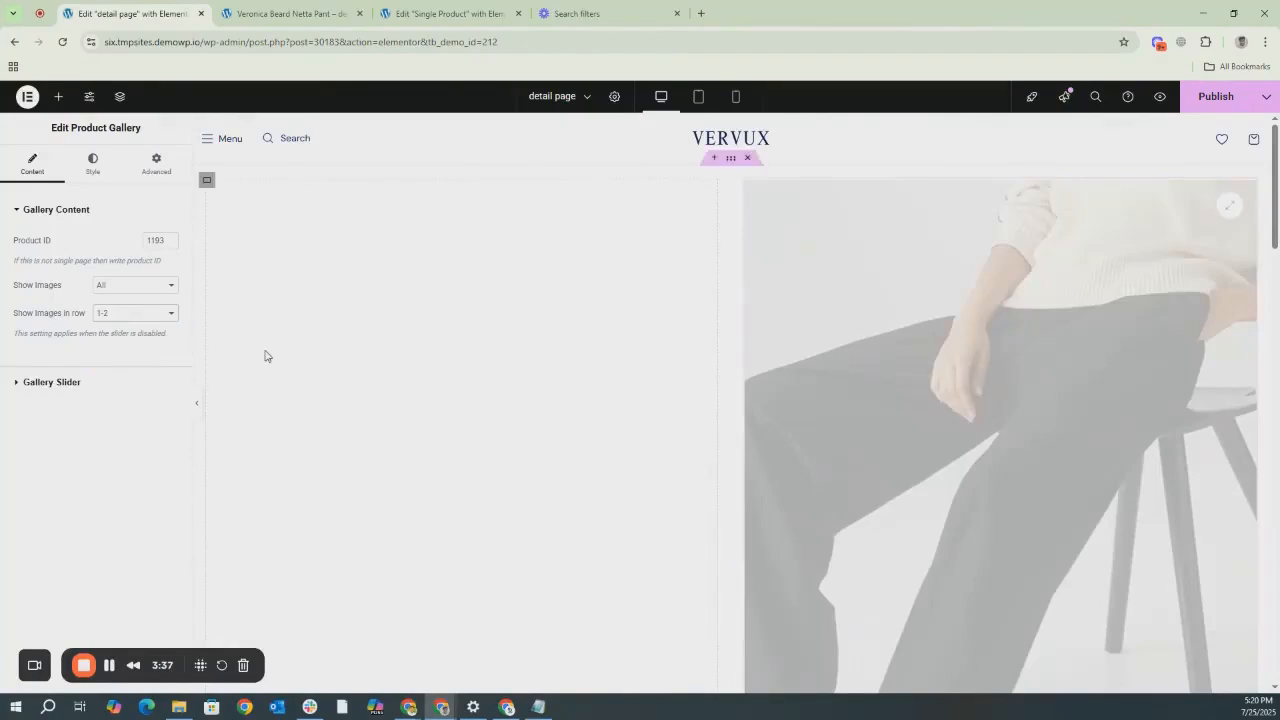
pyautogui.scroll(-3, 1066, 396)
pyautogui.scroll(-1, 1066, 396)
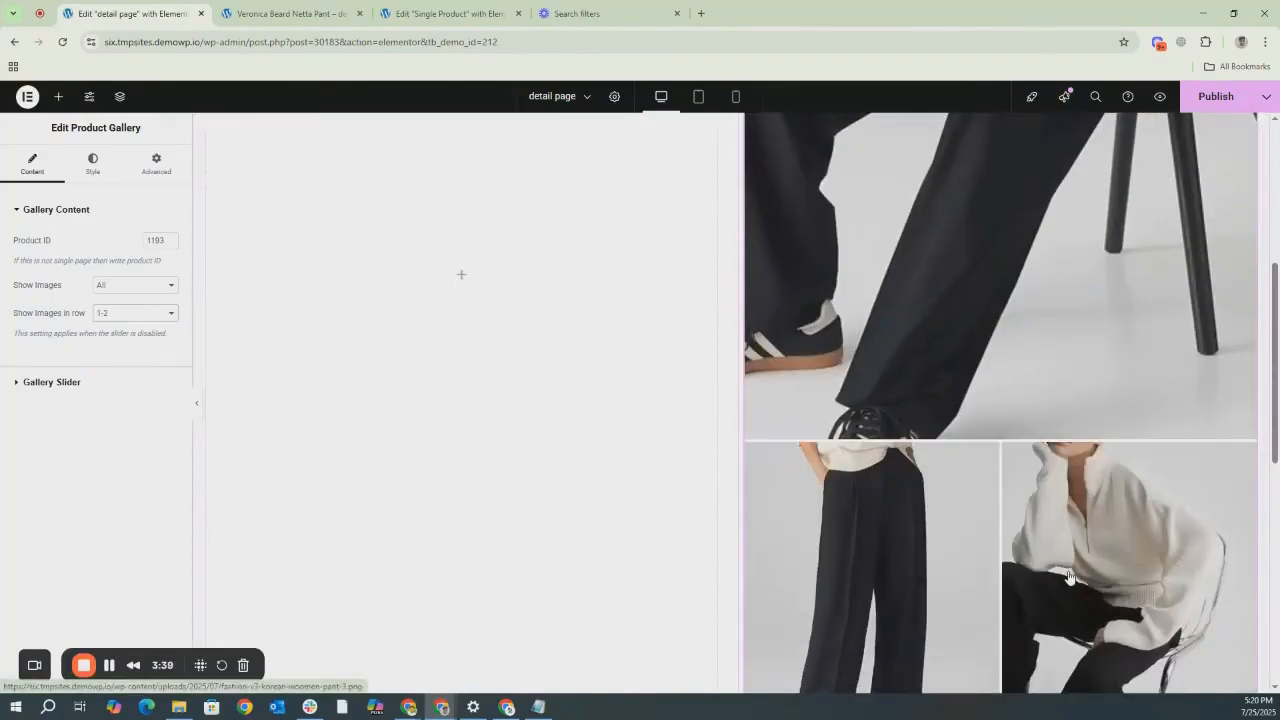
pyautogui.click(150, 316)
pyautogui.click(82, 438)
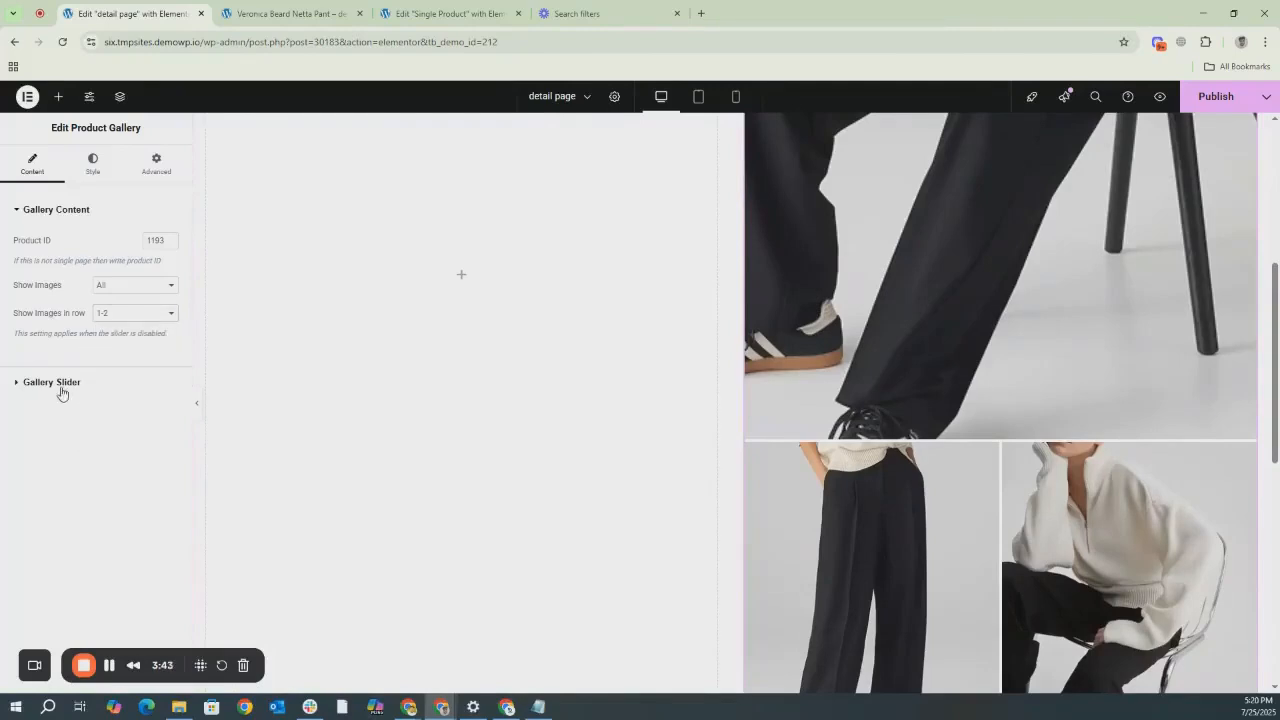
# Try the gallery as a slider with Slides To Show set to 2, turn the slider off again, and check the image grid.
pyautogui.click(60, 389)
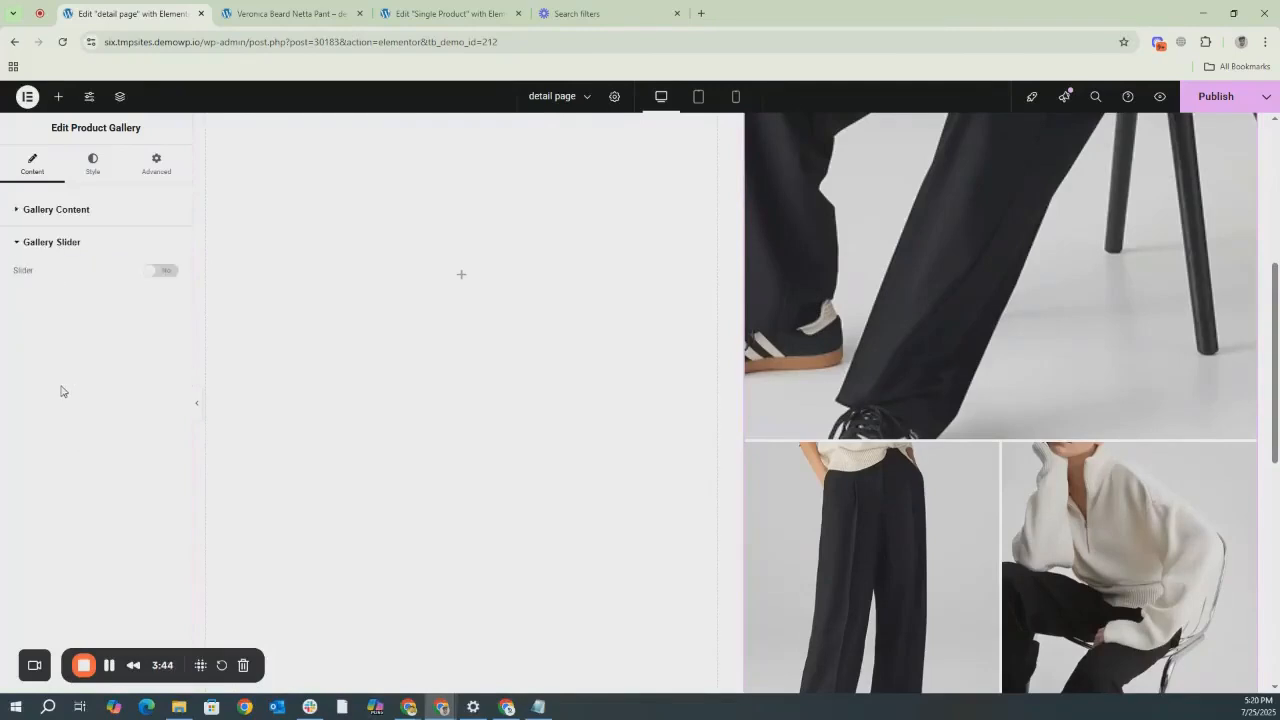
pyautogui.click(163, 274)
pyautogui.doubleClick(160, 318)
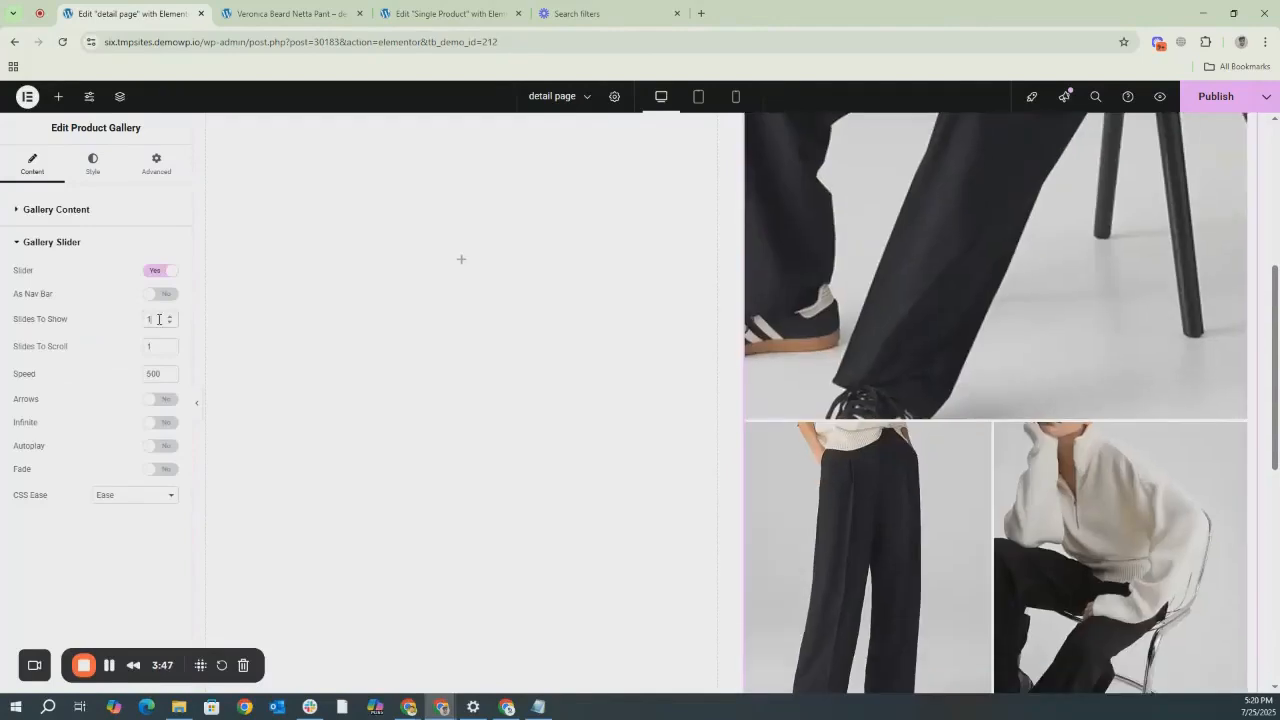
pyautogui.write('2')
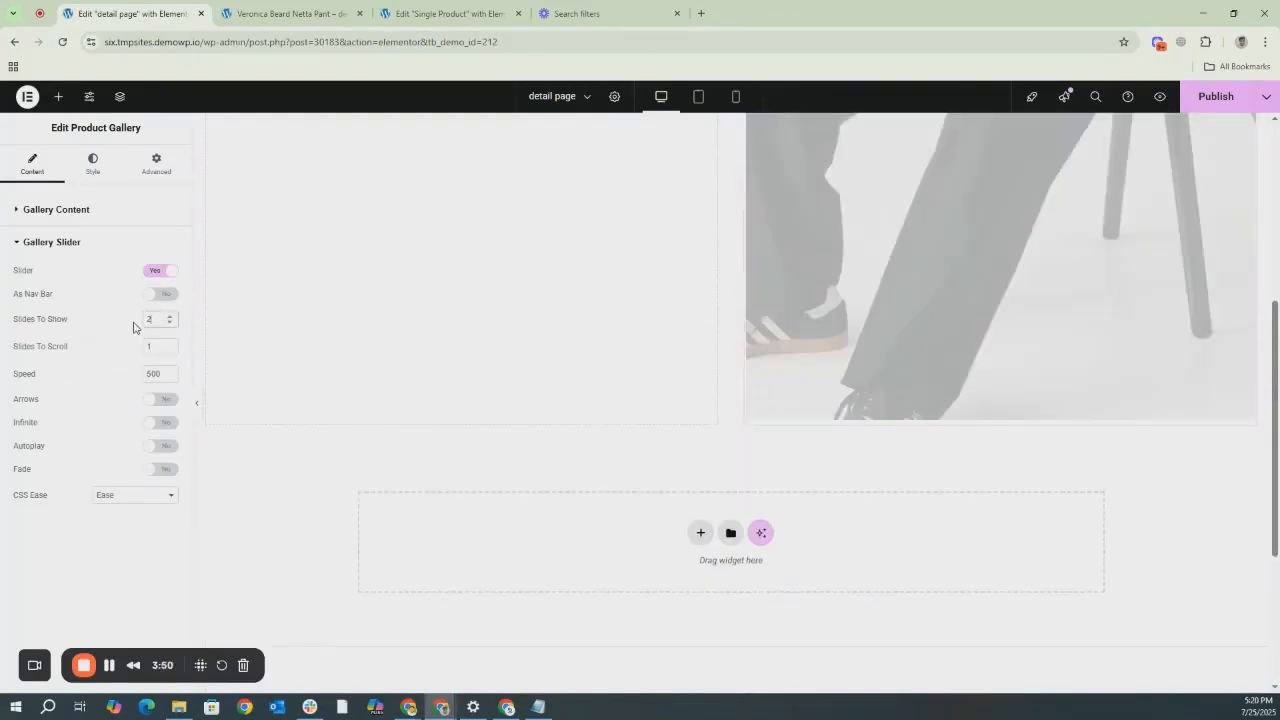
pyautogui.scroll(1, 886, 300)
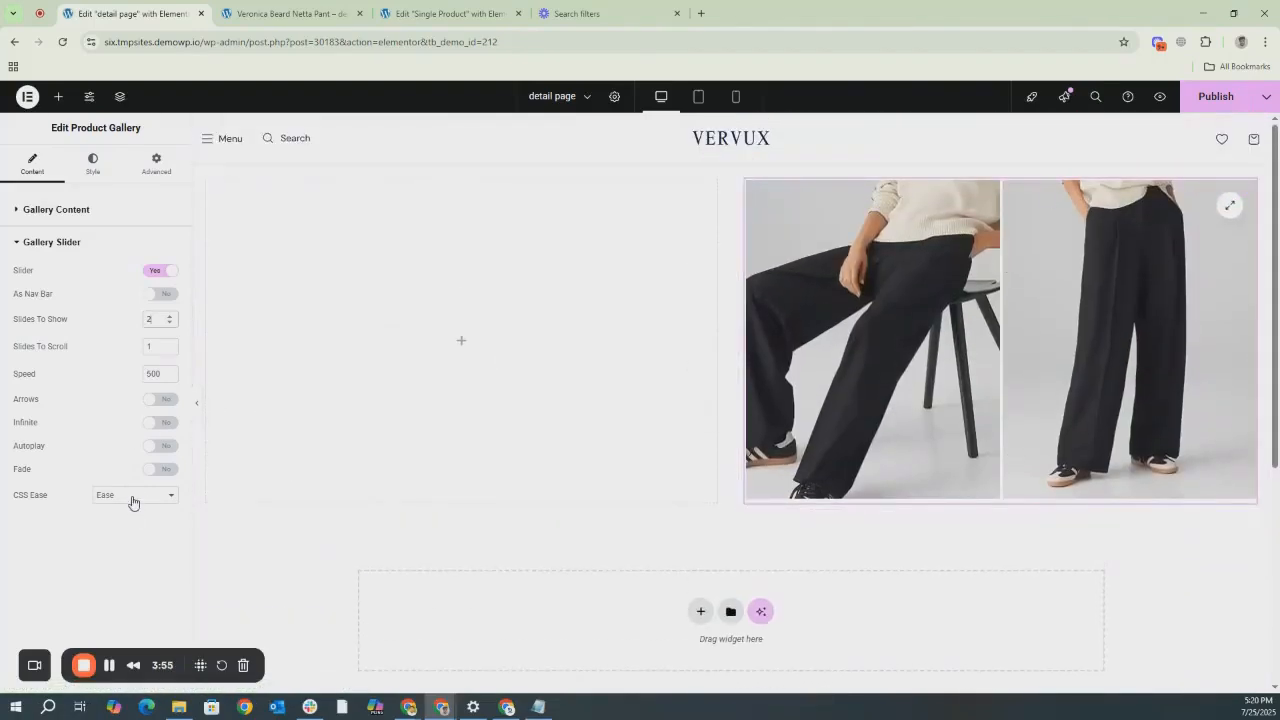
pyautogui.click(15, 309)
pyautogui.moveTo(14, 309); pyautogui.dragTo(138, 478)
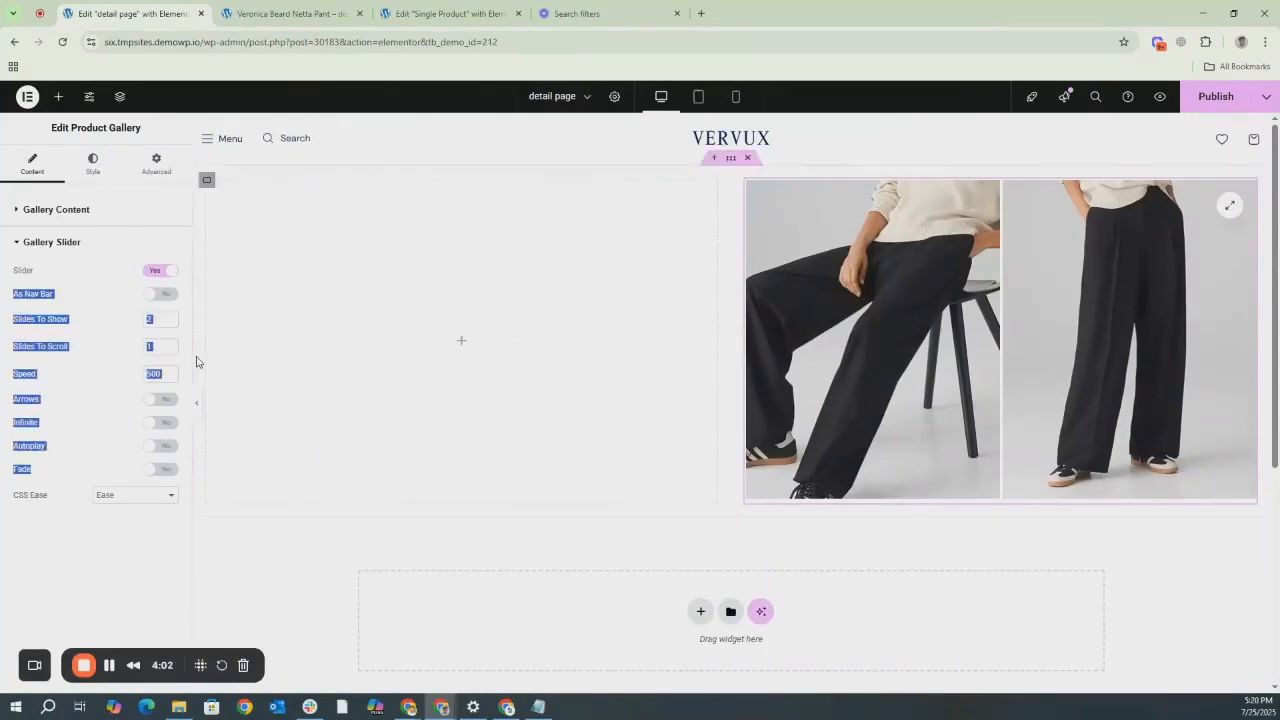
pyautogui.click(165, 321)
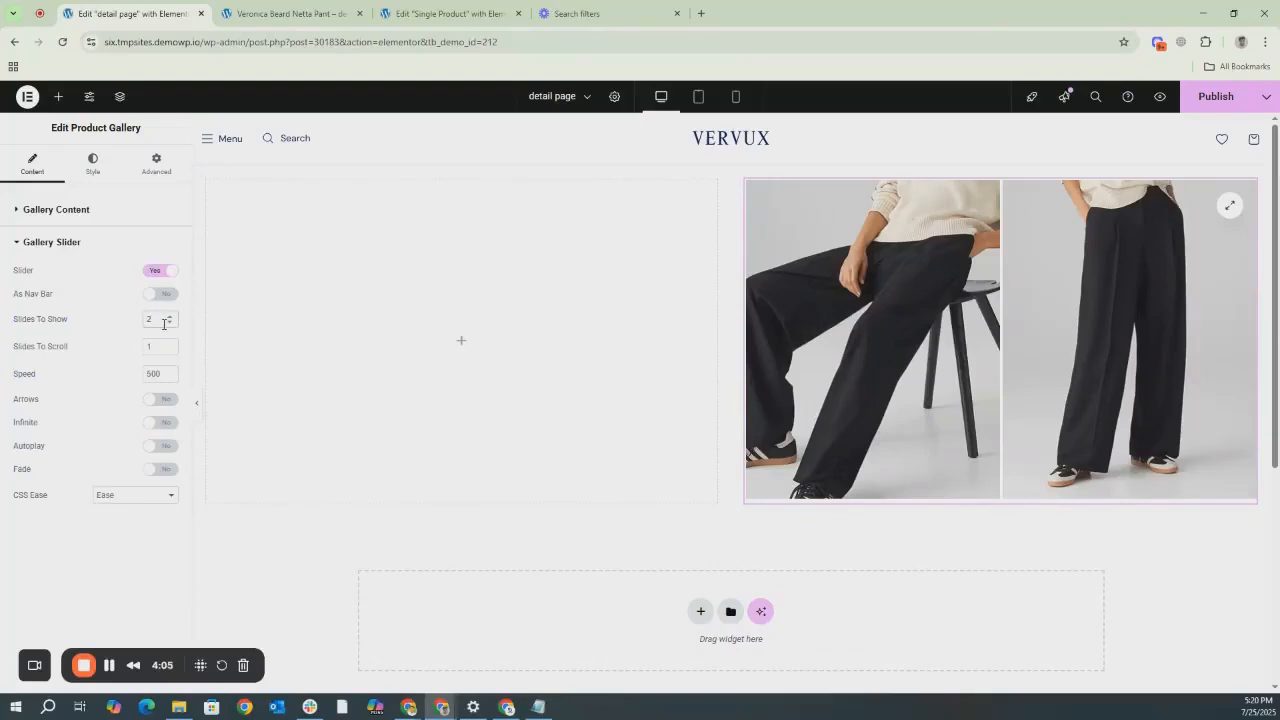
pyautogui.click(160, 272)
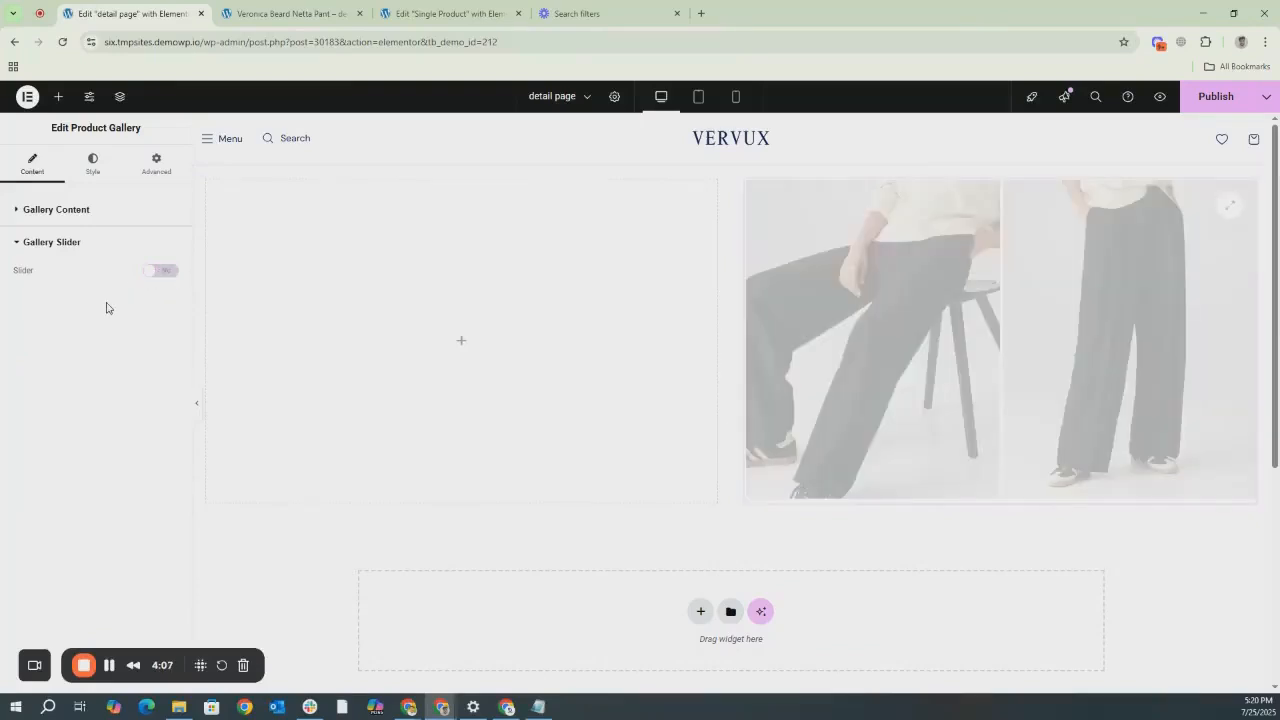
pyautogui.click(91, 216)
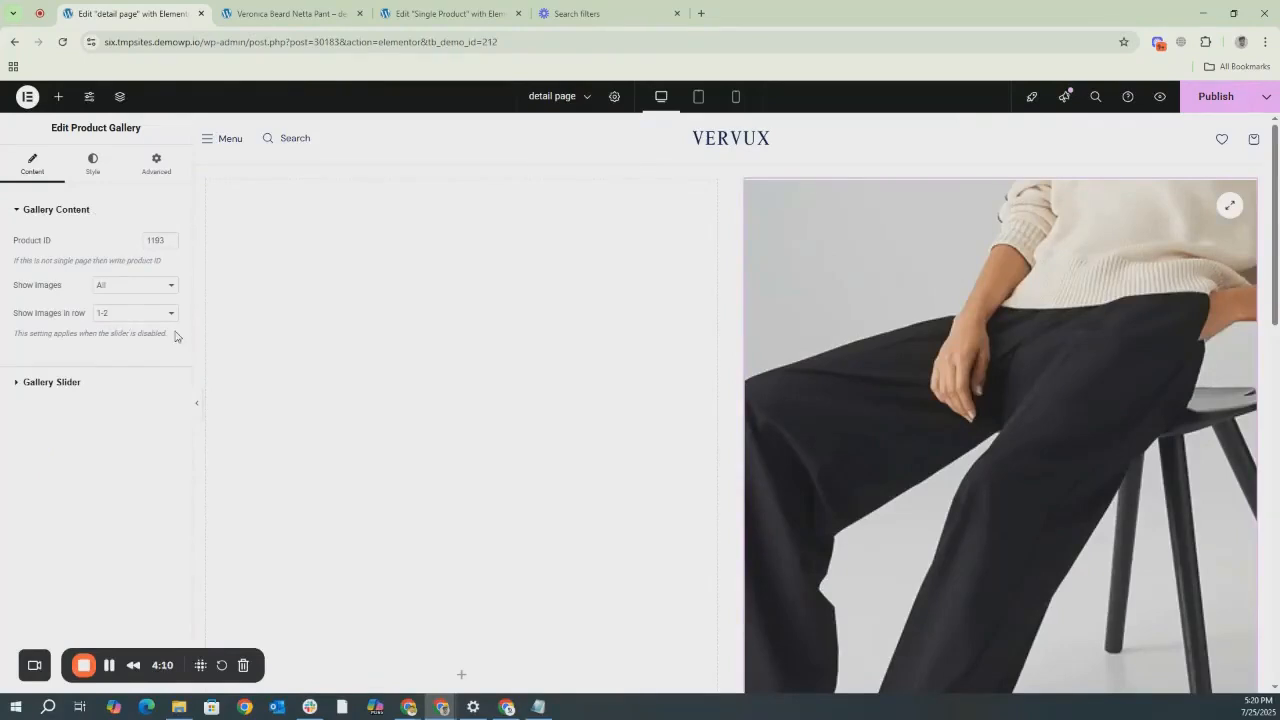
pyautogui.scroll(-3, 1034, 490)
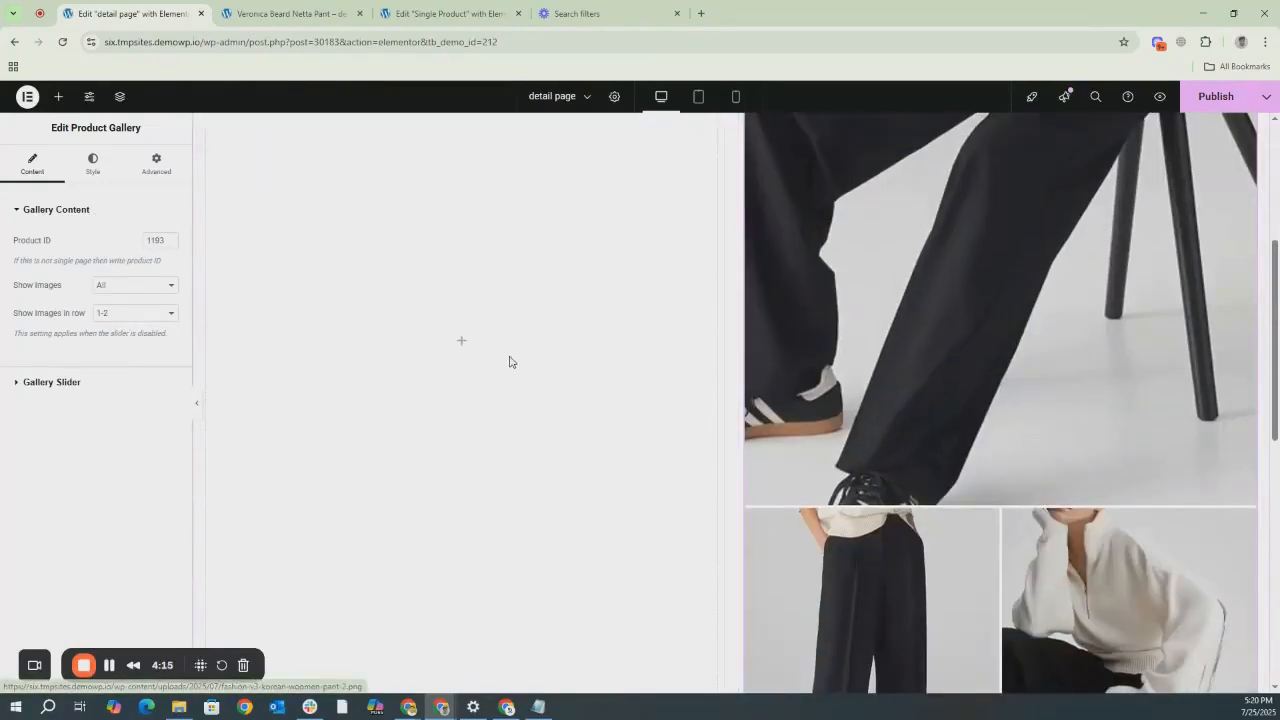
pyautogui.scroll(4, 509, 360)
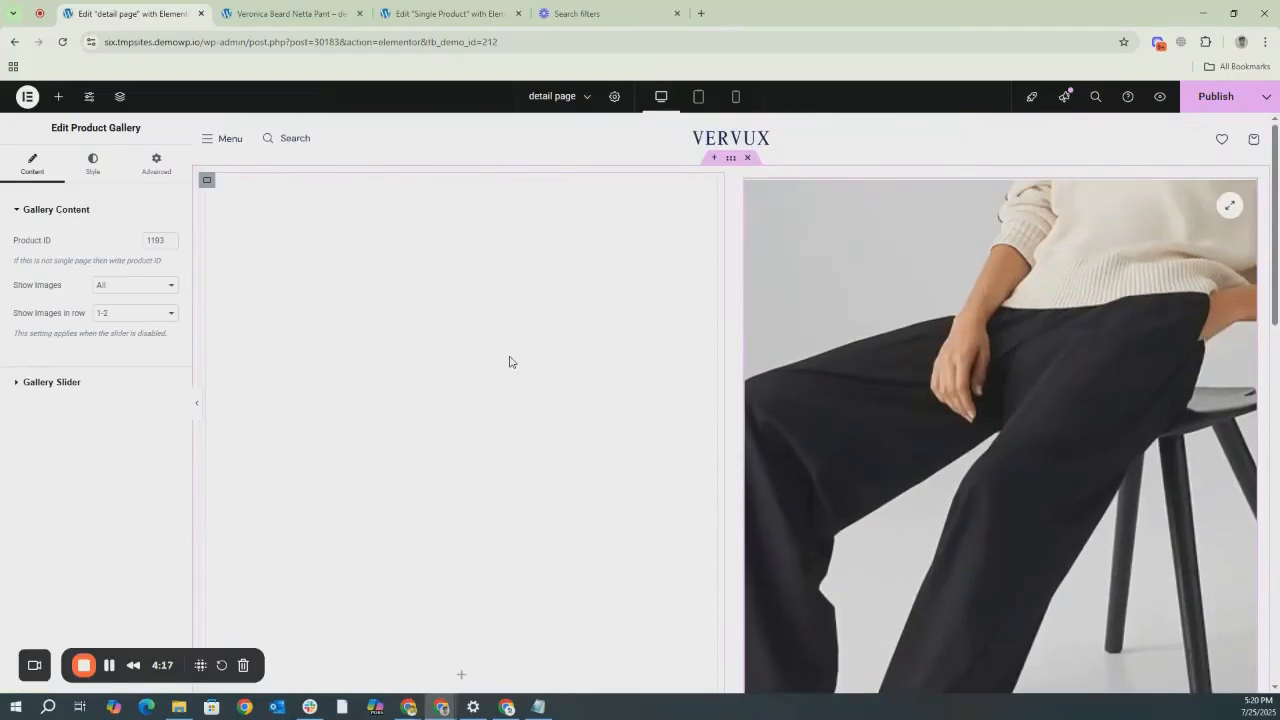
# Nest a container in the empty left-hand inner container and place a Heading widget inside it.
pyautogui.click(58, 96)
pyautogui.moveTo(52, 268); pyautogui.dragTo(389, 290)
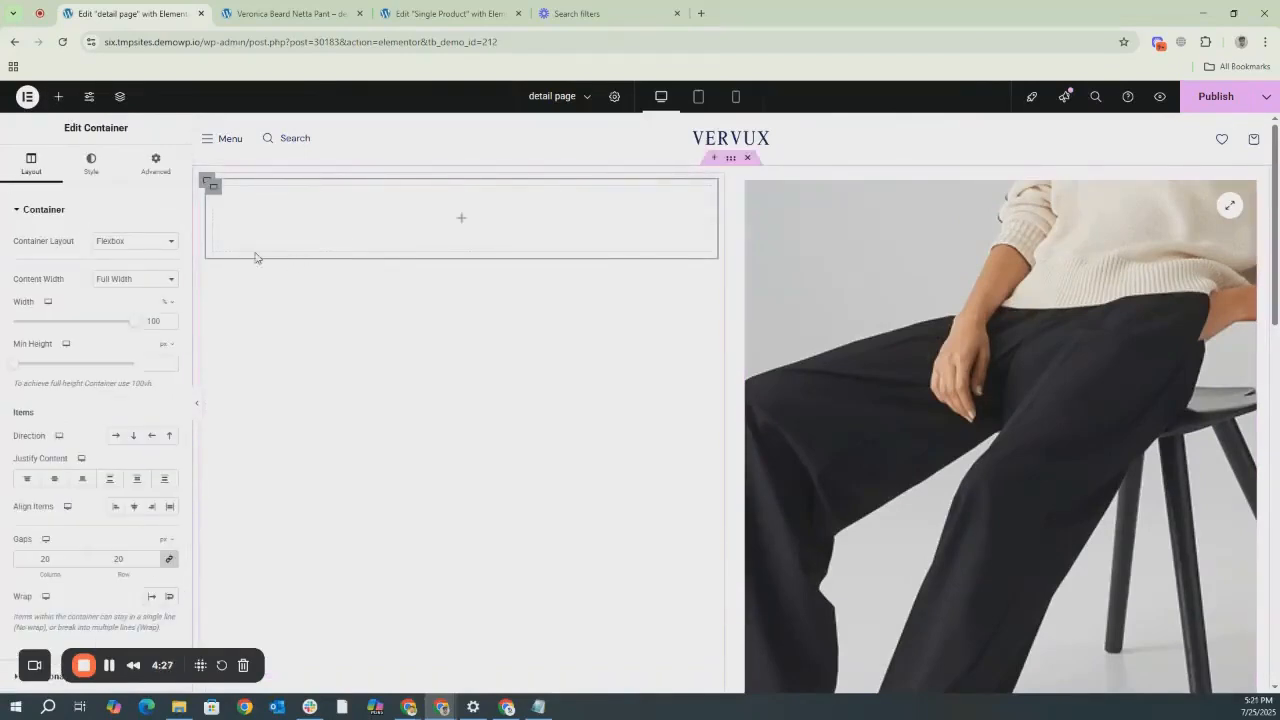
pyautogui.click(58, 96)
pyautogui.moveTo(50, 368); pyautogui.dragTo(273, 216)
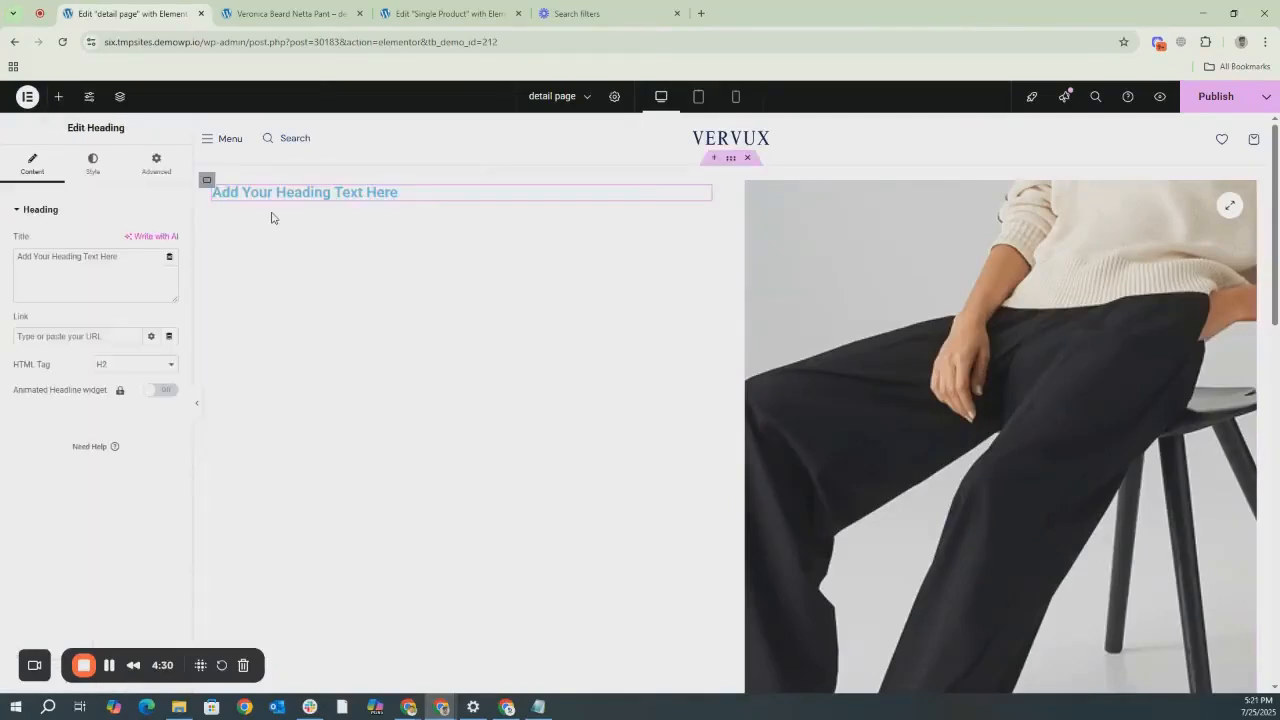
# Bind the heading's title to the Product Terms dynamic tag, using the product category taxonomy and fetching by product ID 1193.
pyautogui.click(169, 259)
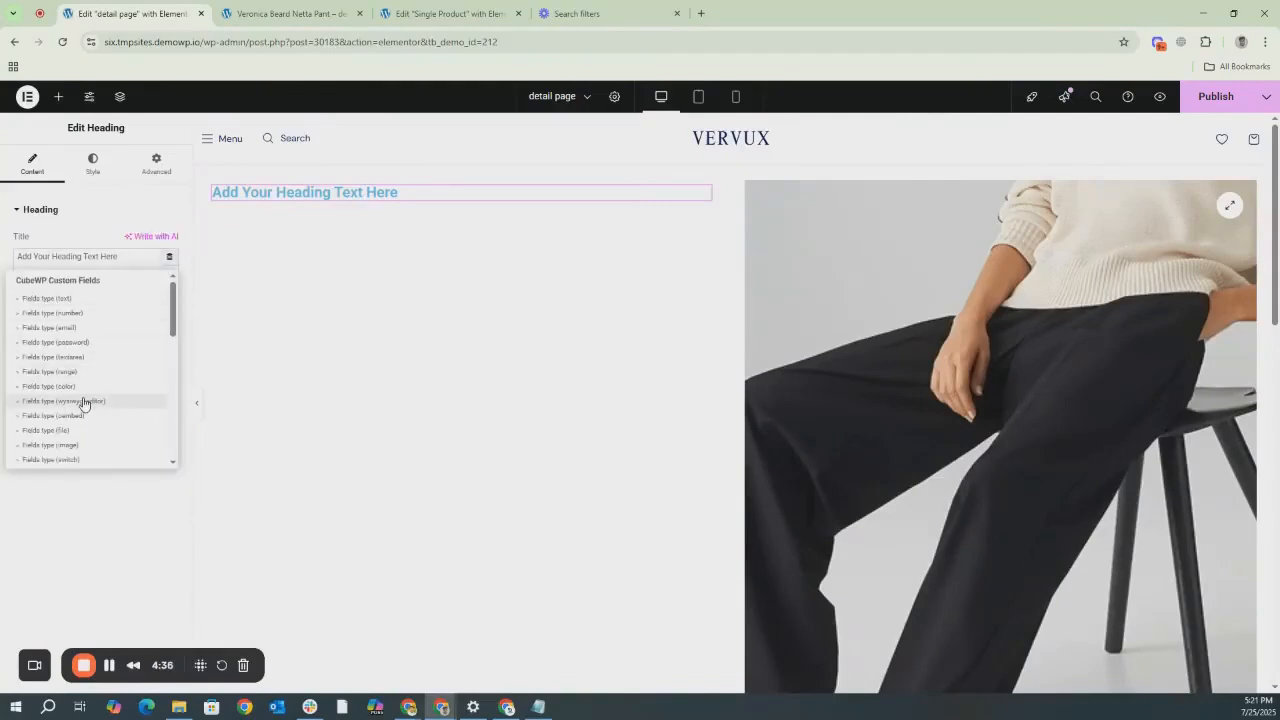
pyautogui.scroll(-4, 78, 320)
pyautogui.scroll(-3, 78, 320)
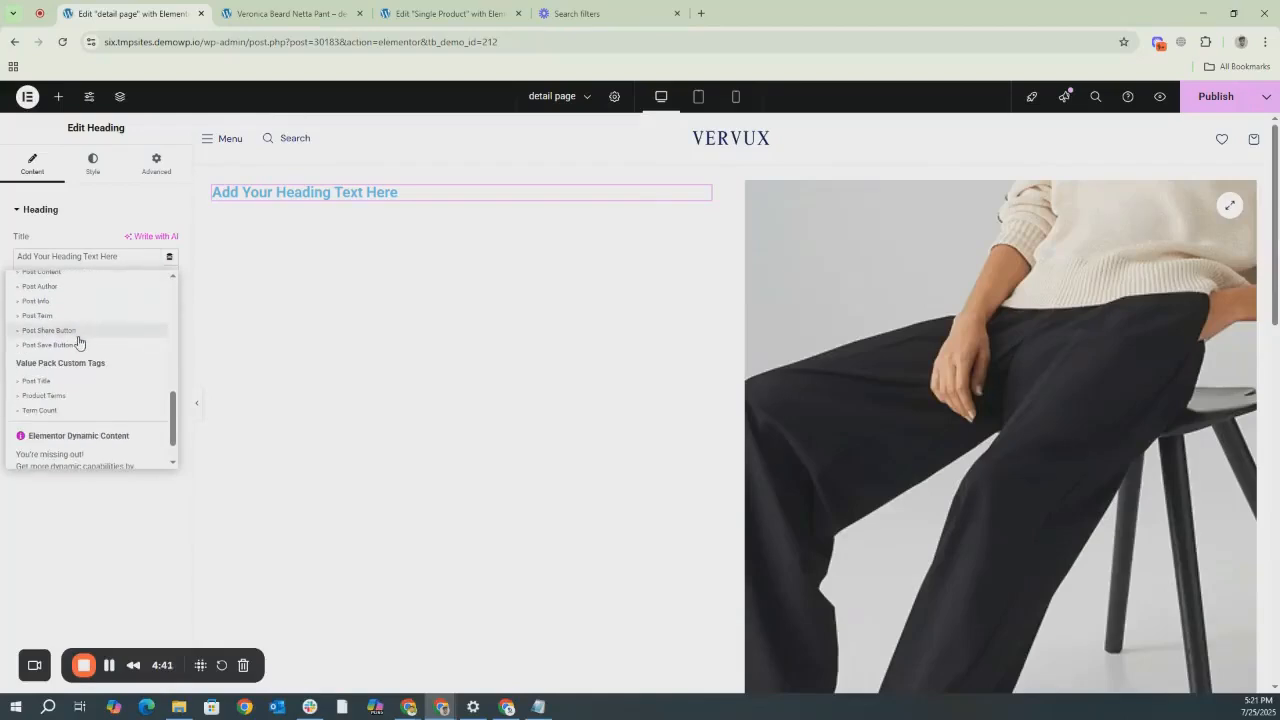
pyautogui.click(44, 396)
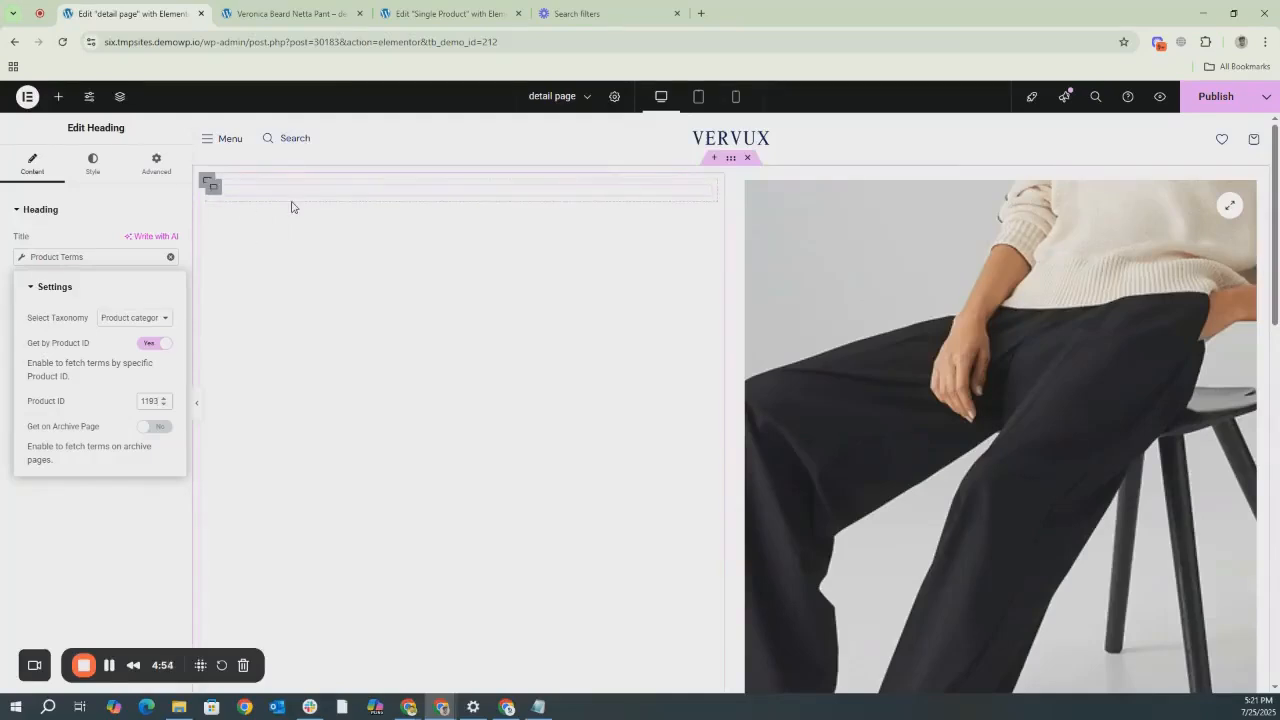
# Add a second heading below the category heading and bind its title to the Value Pack Post Title dynamic tag.
pyautogui.click(58, 96)
pyautogui.moveTo(55, 378); pyautogui.dragTo(377, 203)
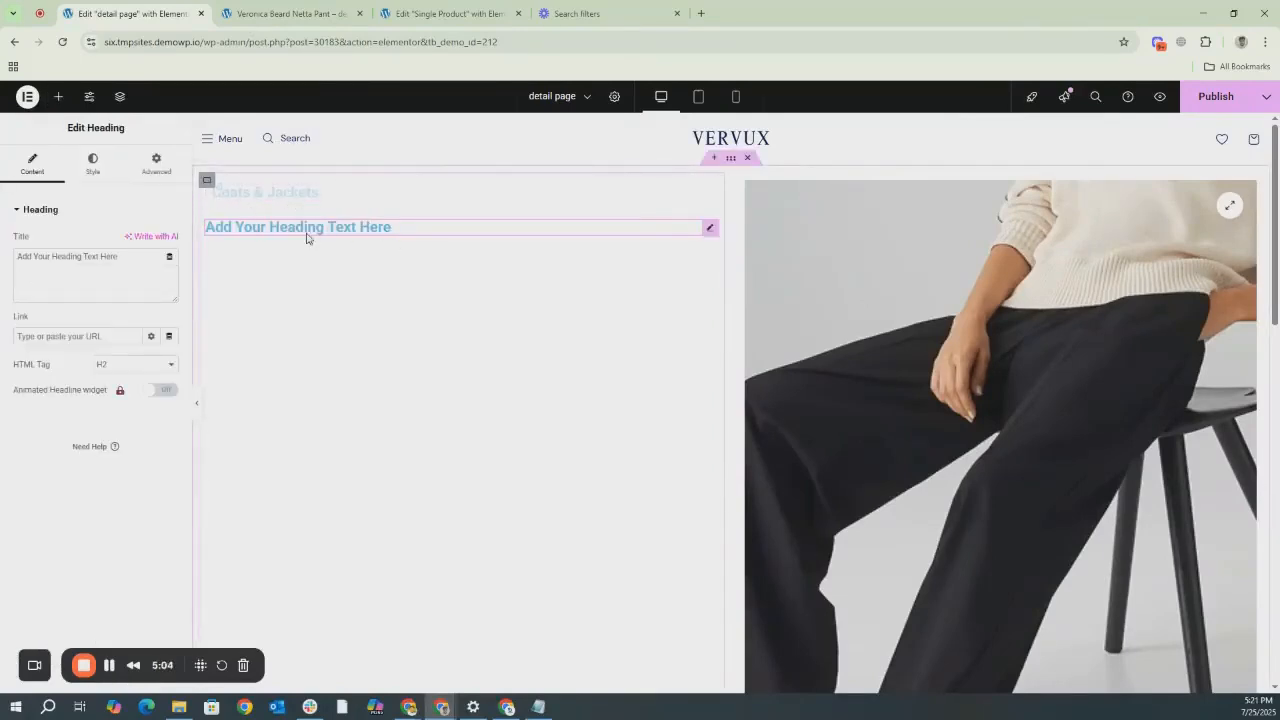
pyautogui.click(170, 258)
pyautogui.scroll(-5, 144, 338)
pyautogui.scroll(-3, 144, 340)
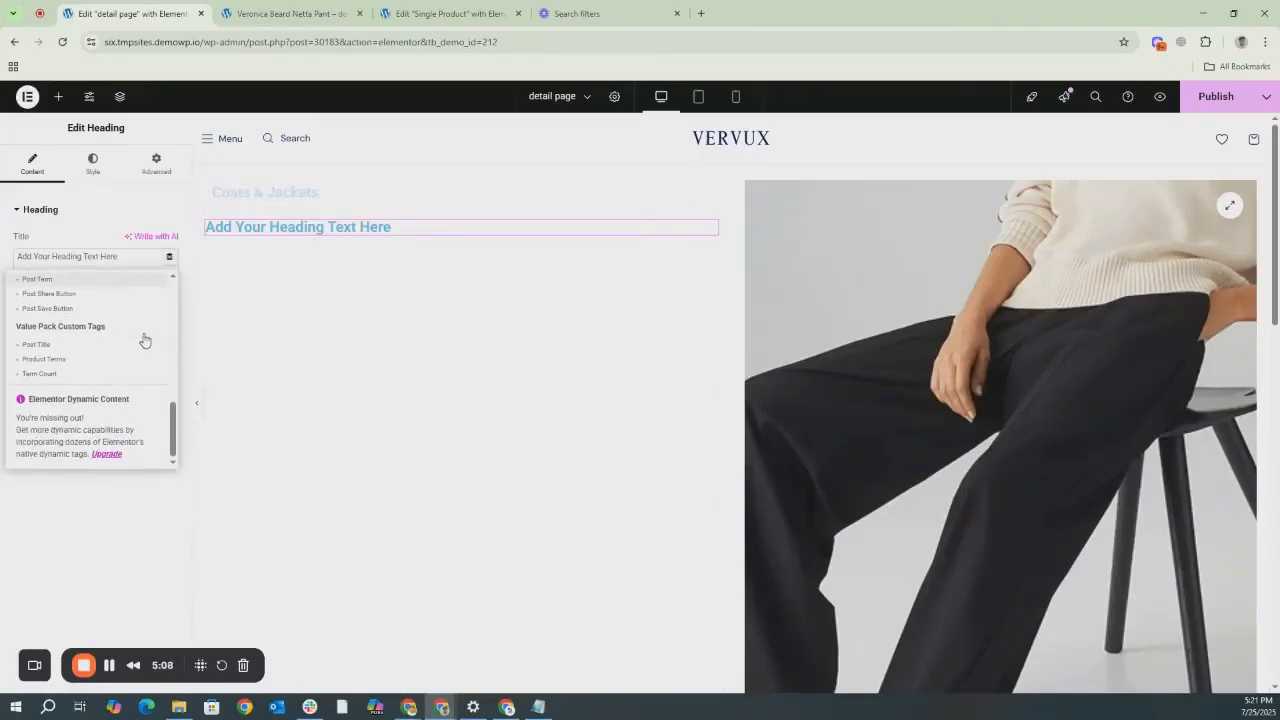
pyautogui.click(36, 345)
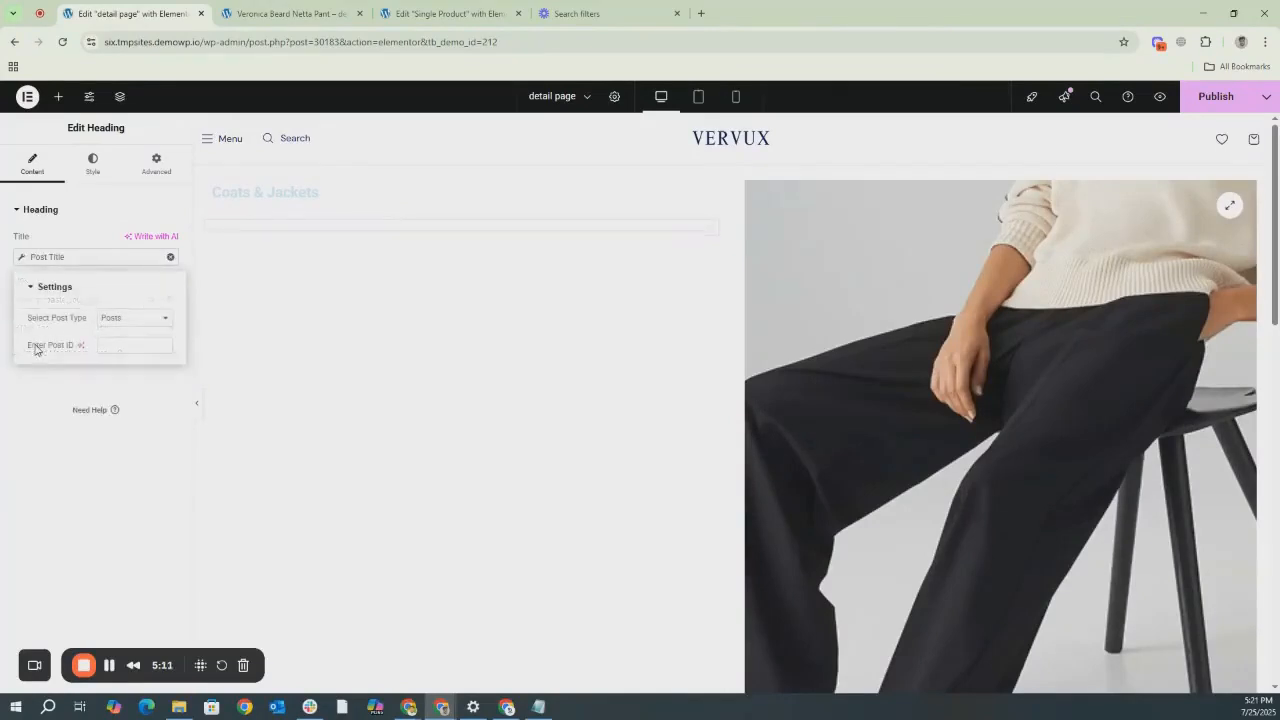
# Set the Post Title tag's post type to Products and its post ID to 1193.
pyautogui.click(112, 320)
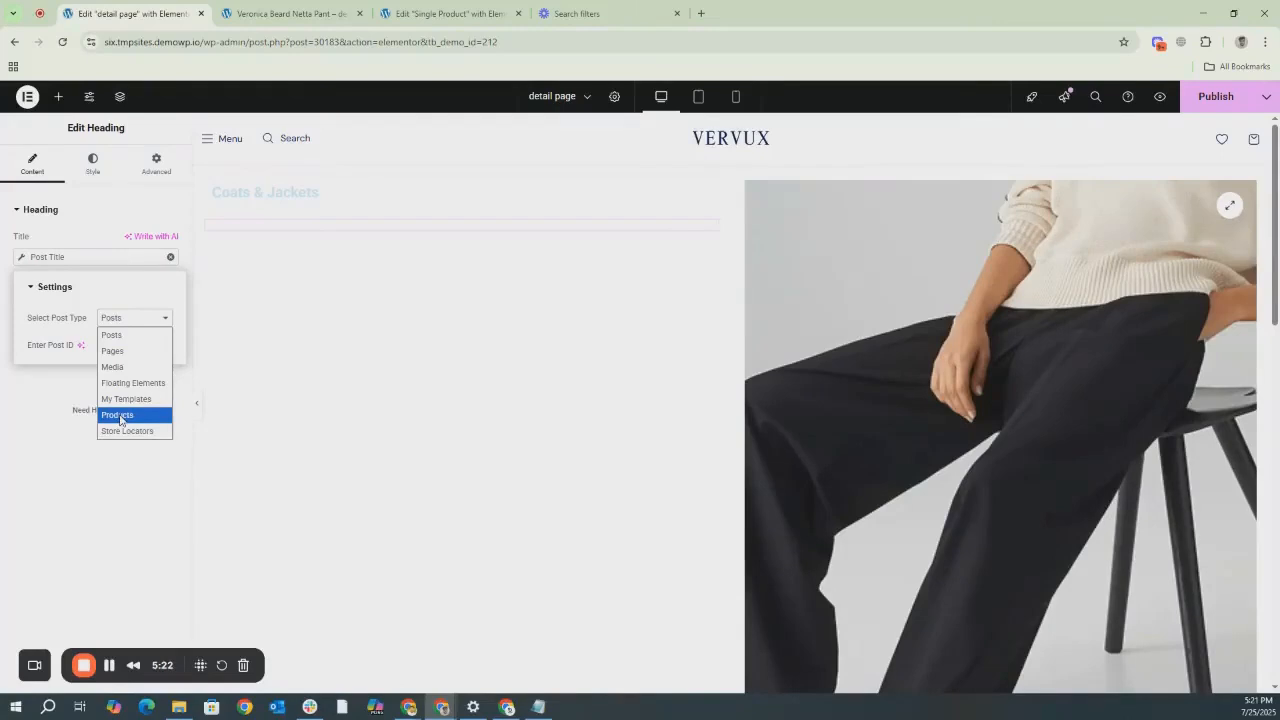
pyautogui.click(120, 418)
pyautogui.click(132, 344)
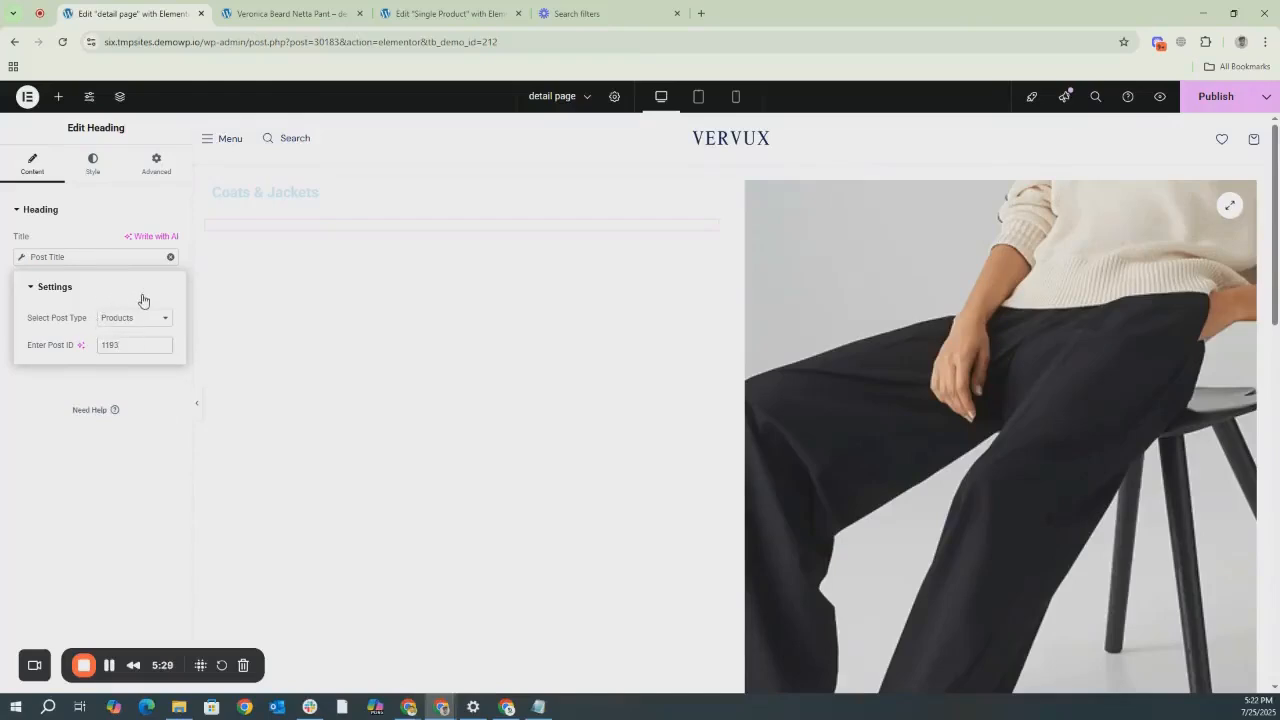
pyautogui.write('1193')
pyautogui.click(18, 400)
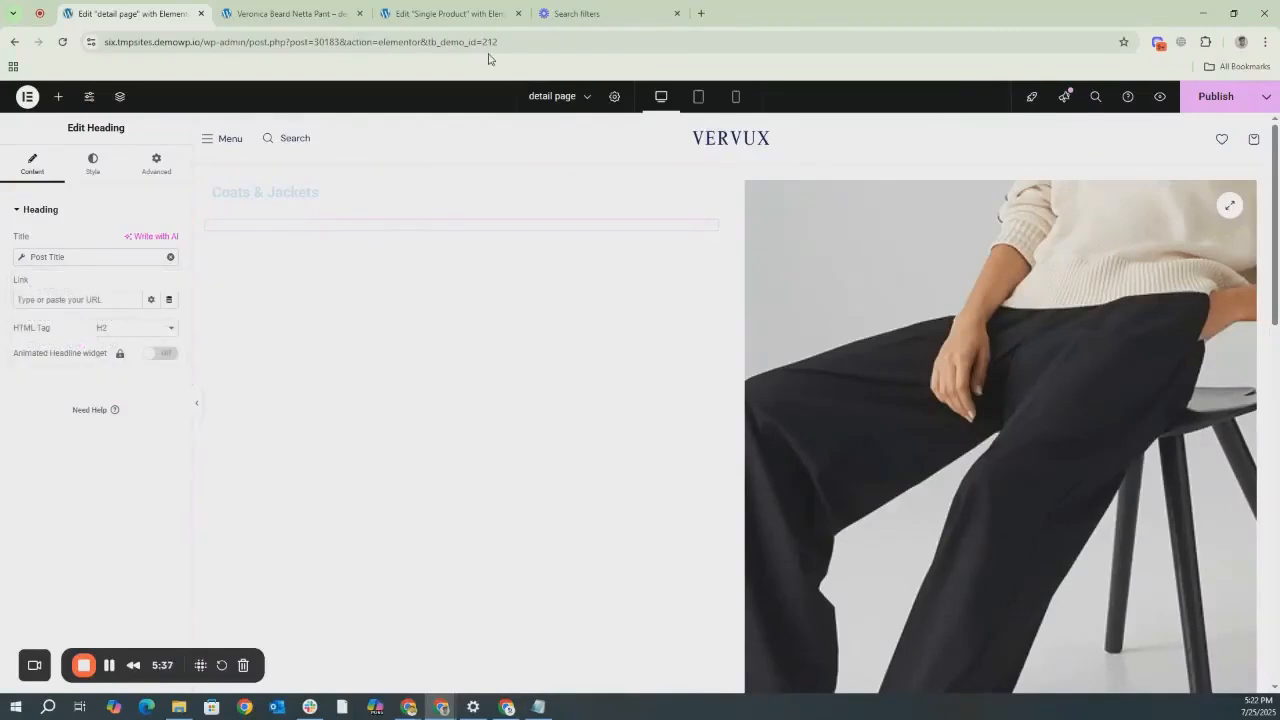
# Copy the short description paragraph from the Veronica Beard Netta Pant product page and return to the detail page template.
pyautogui.click(291, 13)
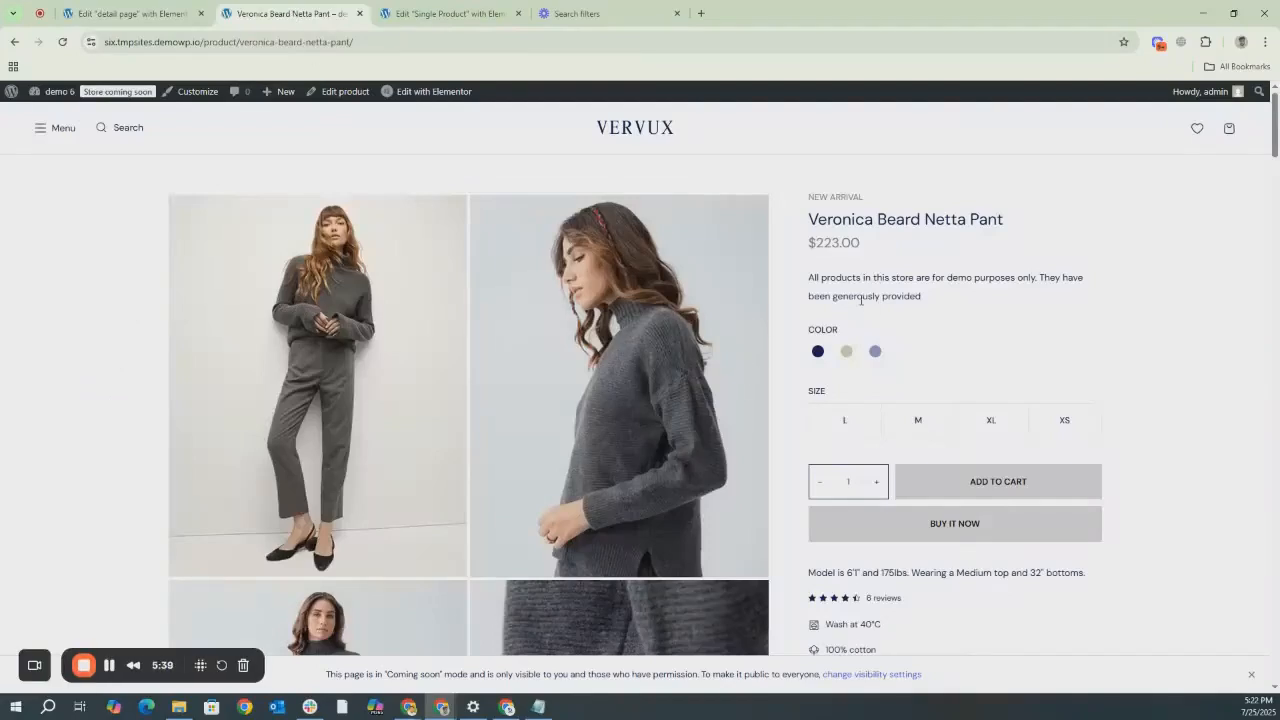
pyautogui.tripleClick(822, 280)
pyautogui.hotkey('ctrl', 'c')
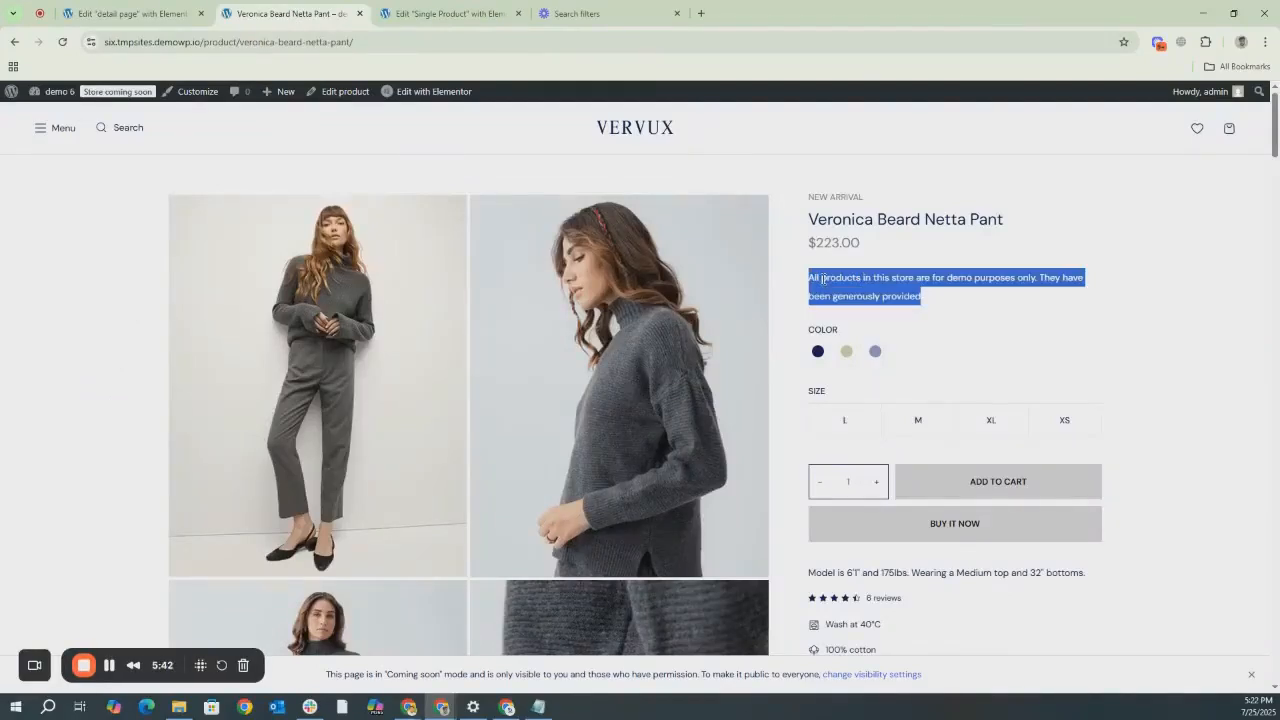
pyautogui.click(440, 13)
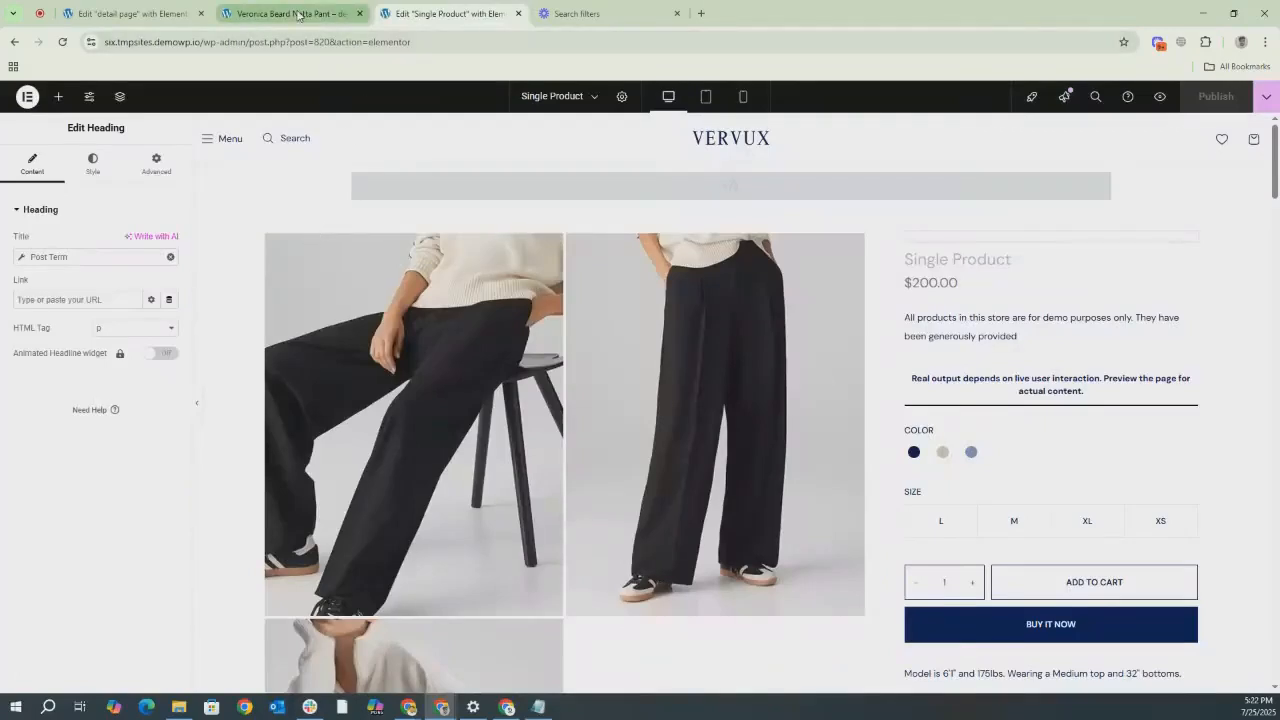
pyautogui.click(158, 13)
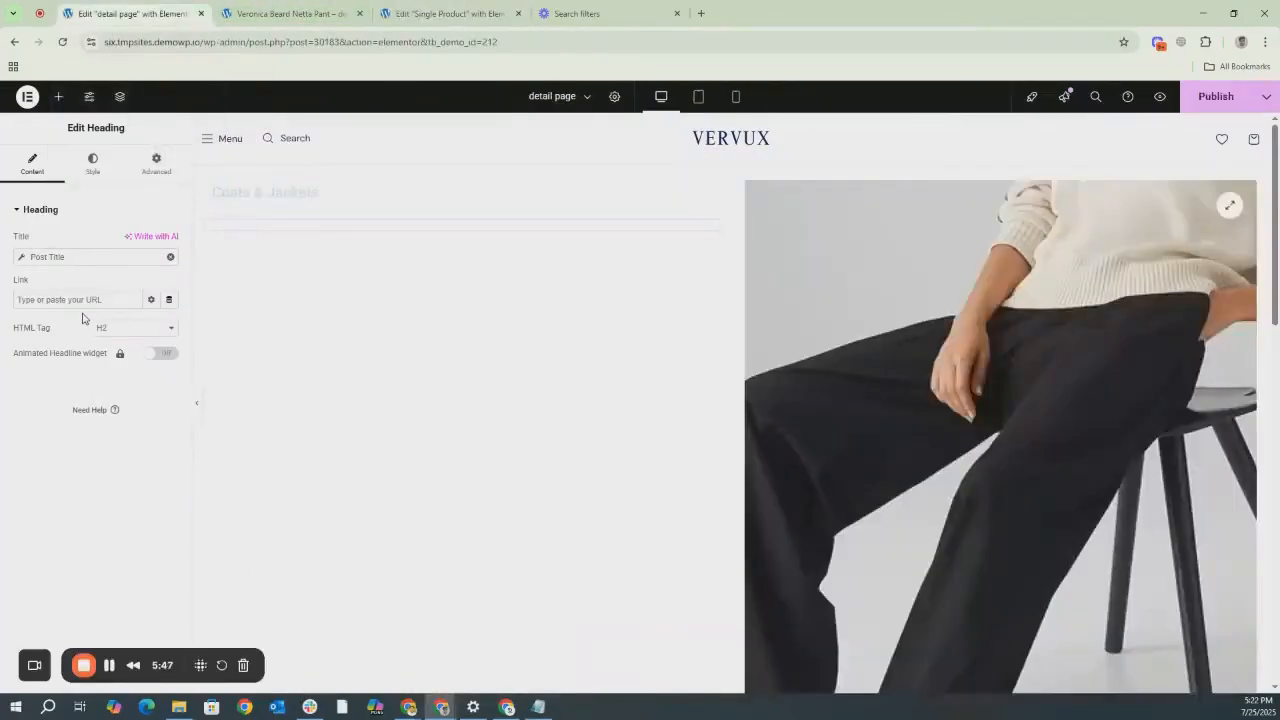
# Add a third heading below the product title and replace its placeholder text with the copied product description.
pyautogui.click(58, 96)
pyautogui.moveTo(75, 365); pyautogui.dragTo(397, 234)
pyautogui.tripleClick(147, 261)
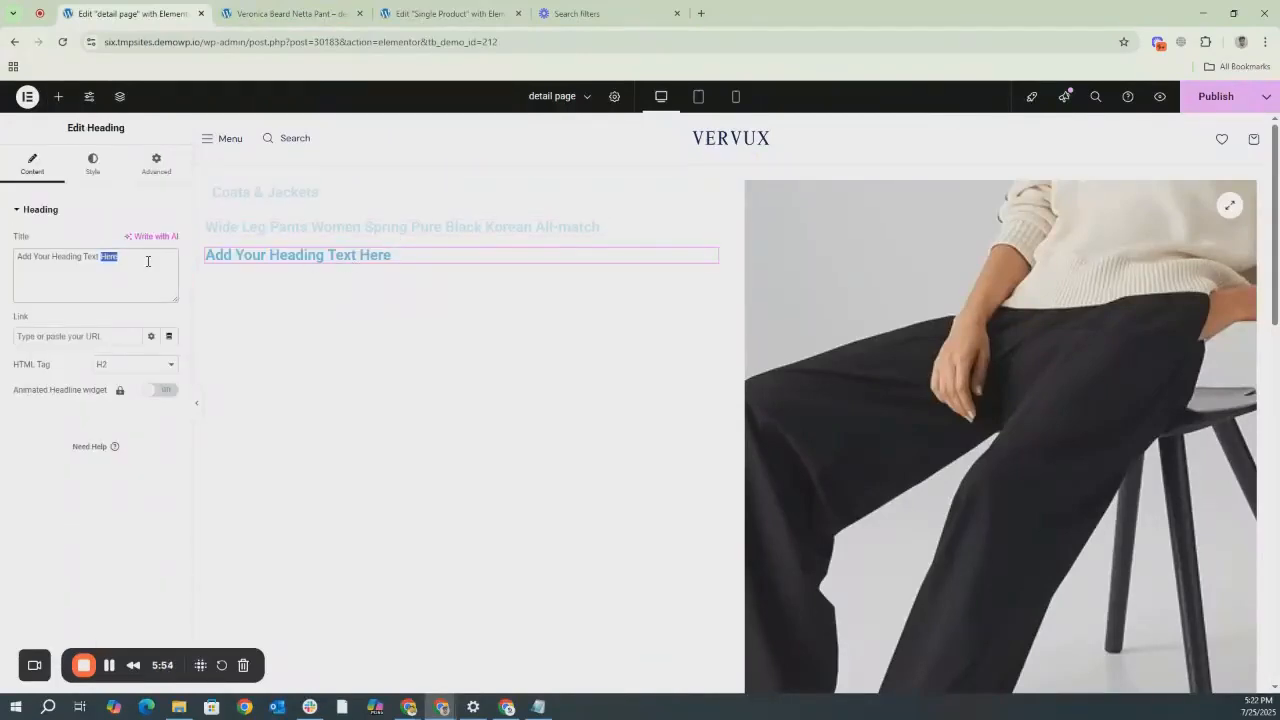
pyautogui.hotkey('ctrl', 'v')
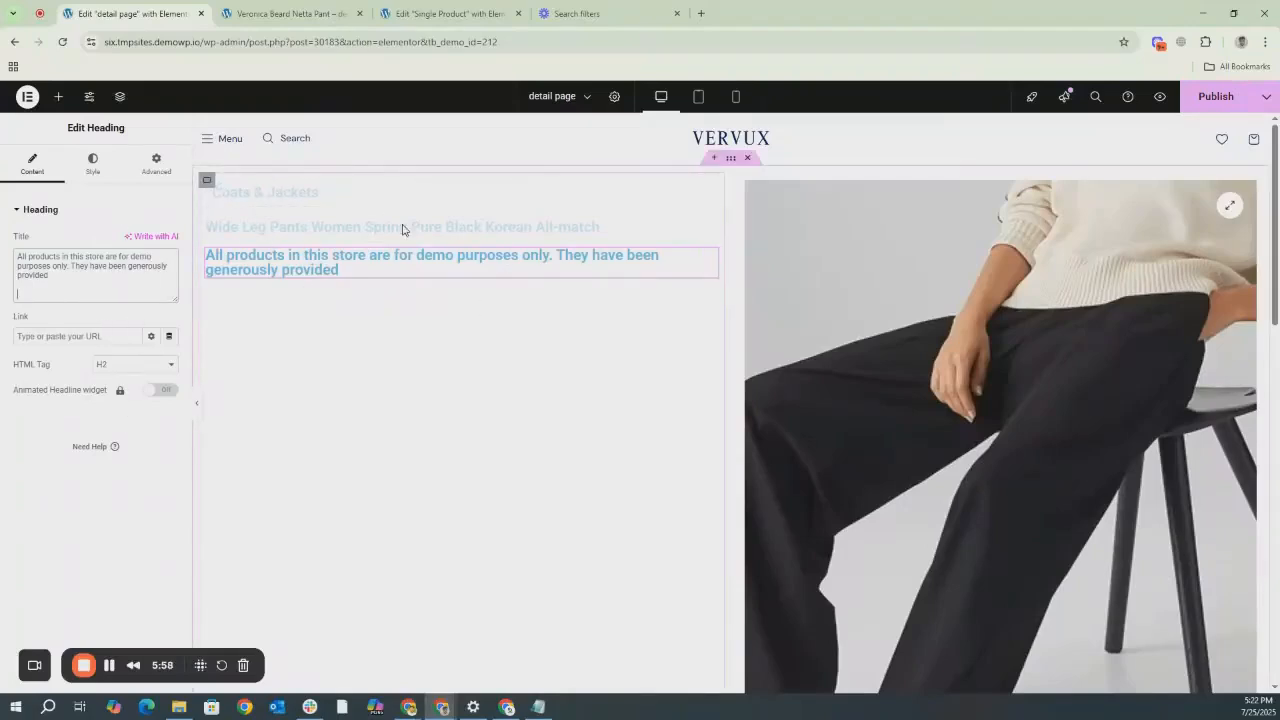
# Change the category heading's text color to black and reduce its font size.
pyautogui.click(275, 191)
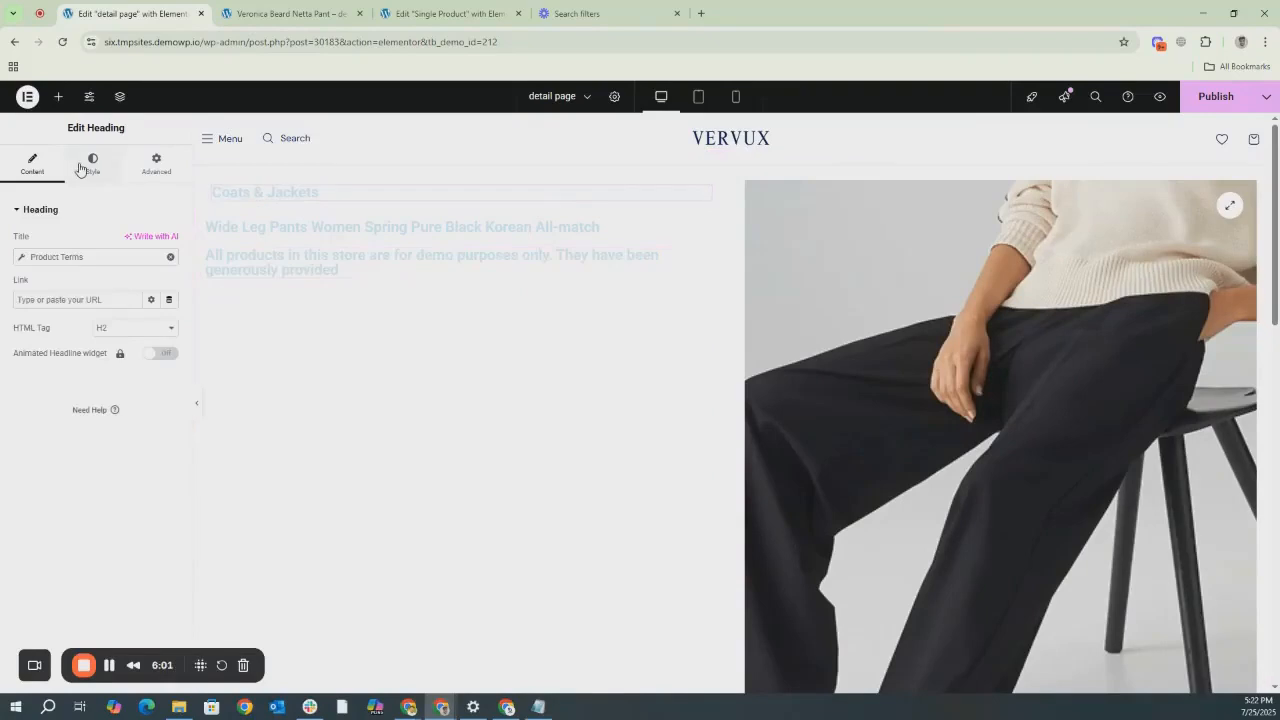
pyautogui.click(91, 167)
pyautogui.click(169, 428)
pyautogui.click(91, 578)
pyautogui.click(169, 279)
pyautogui.click(147, 382)
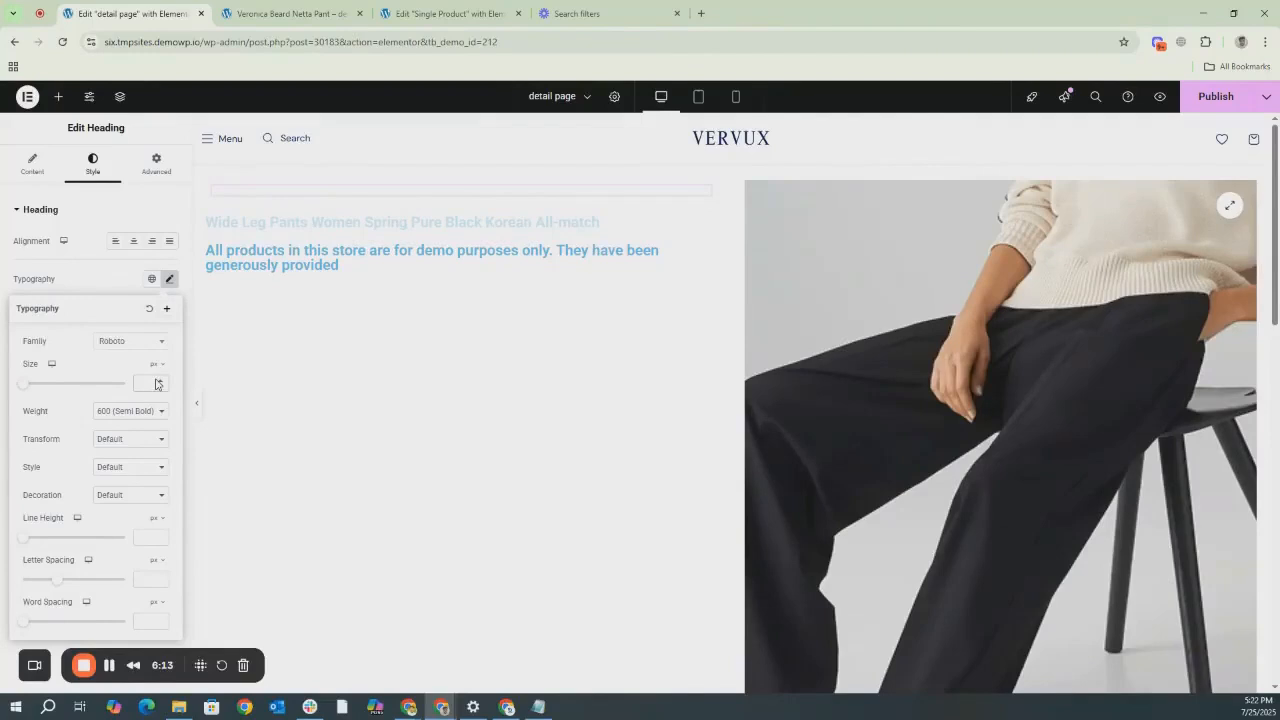
pyautogui.click(290, 231)
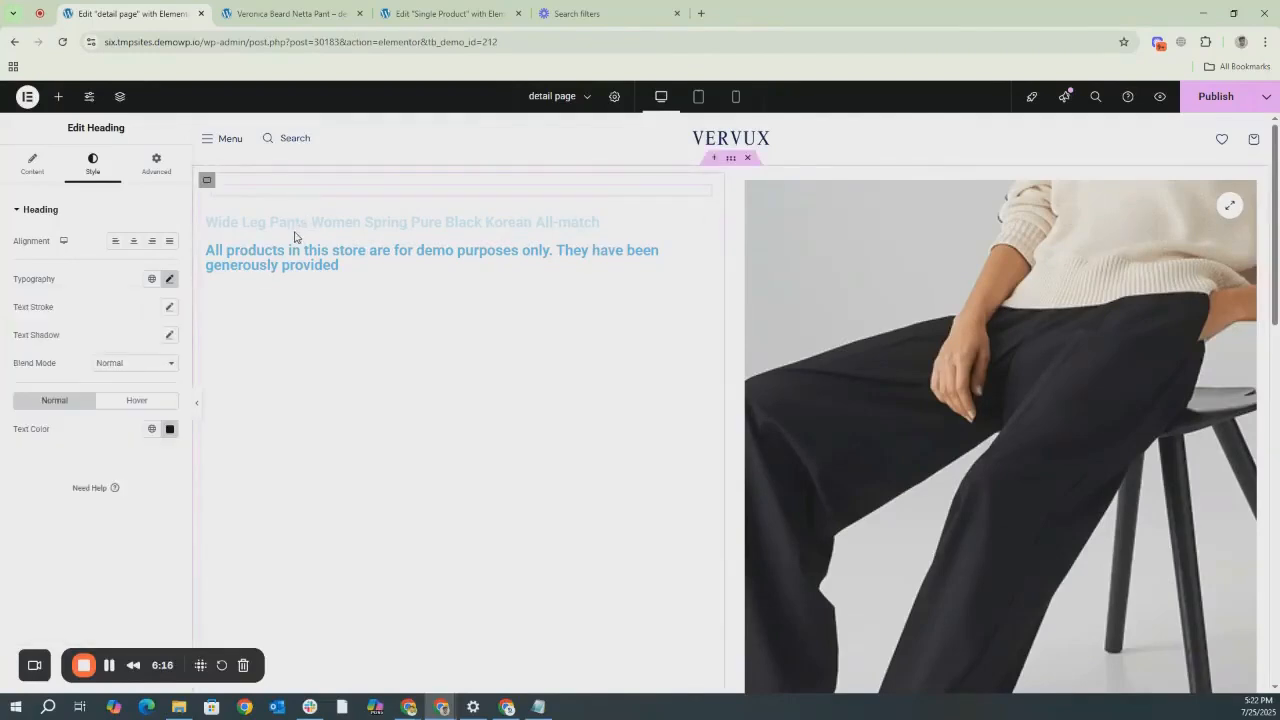
# Set the product title heading's text color to black (#000000).
pyautogui.click(293, 231)
pyautogui.click(93, 164)
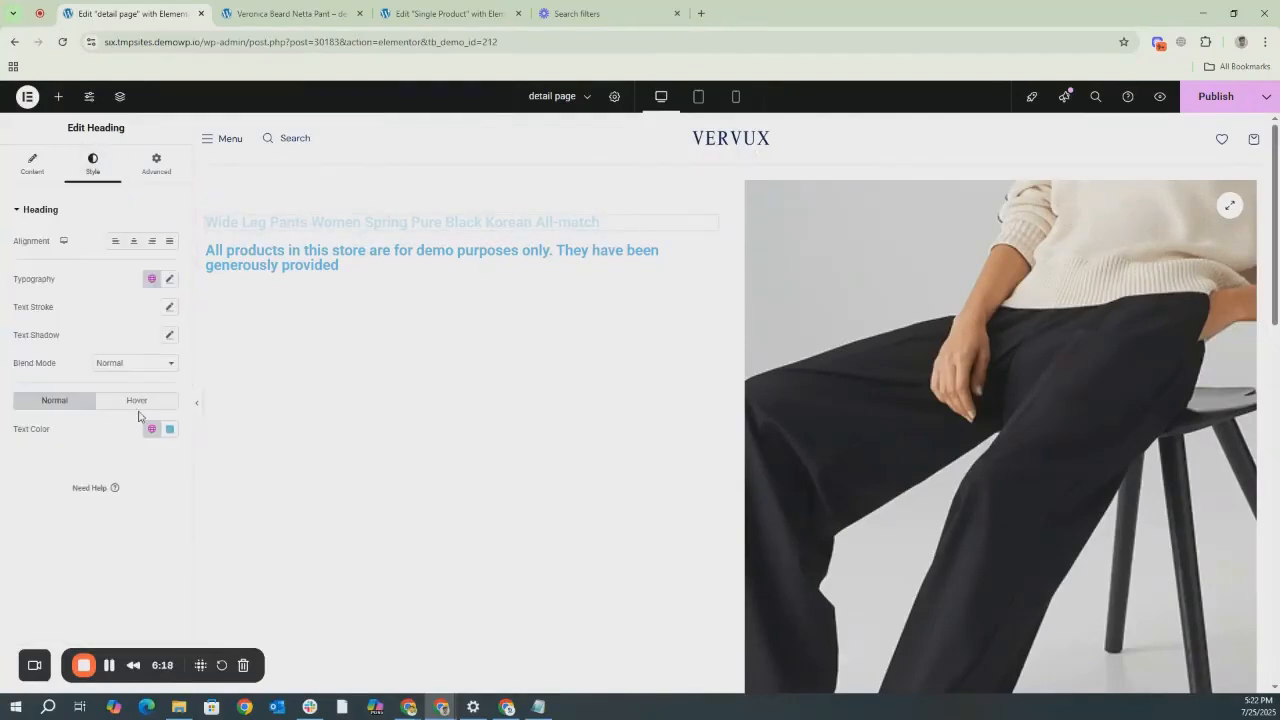
pyautogui.click(169, 432)
pyautogui.moveTo(101, 547); pyautogui.dragTo(88, 596)
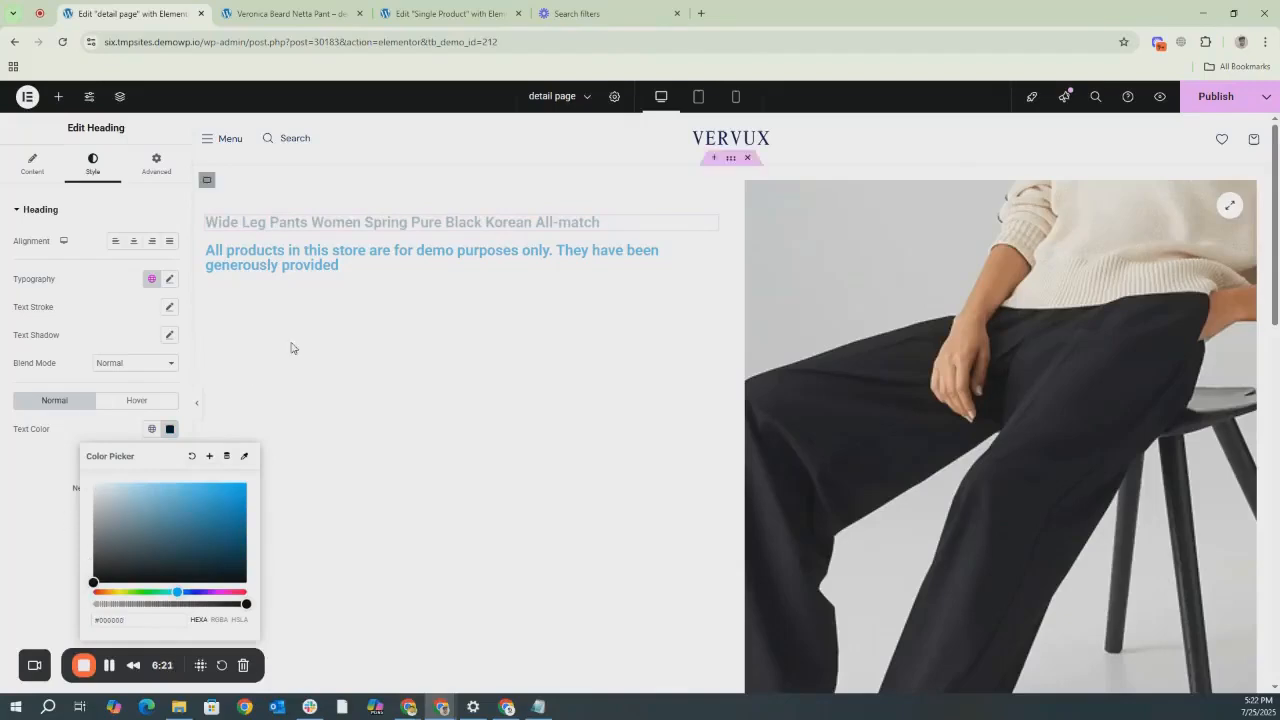
# Restyle the product description heading with a dark text color, 15 px size and 300 (Light) weight.
pyautogui.click(384, 262)
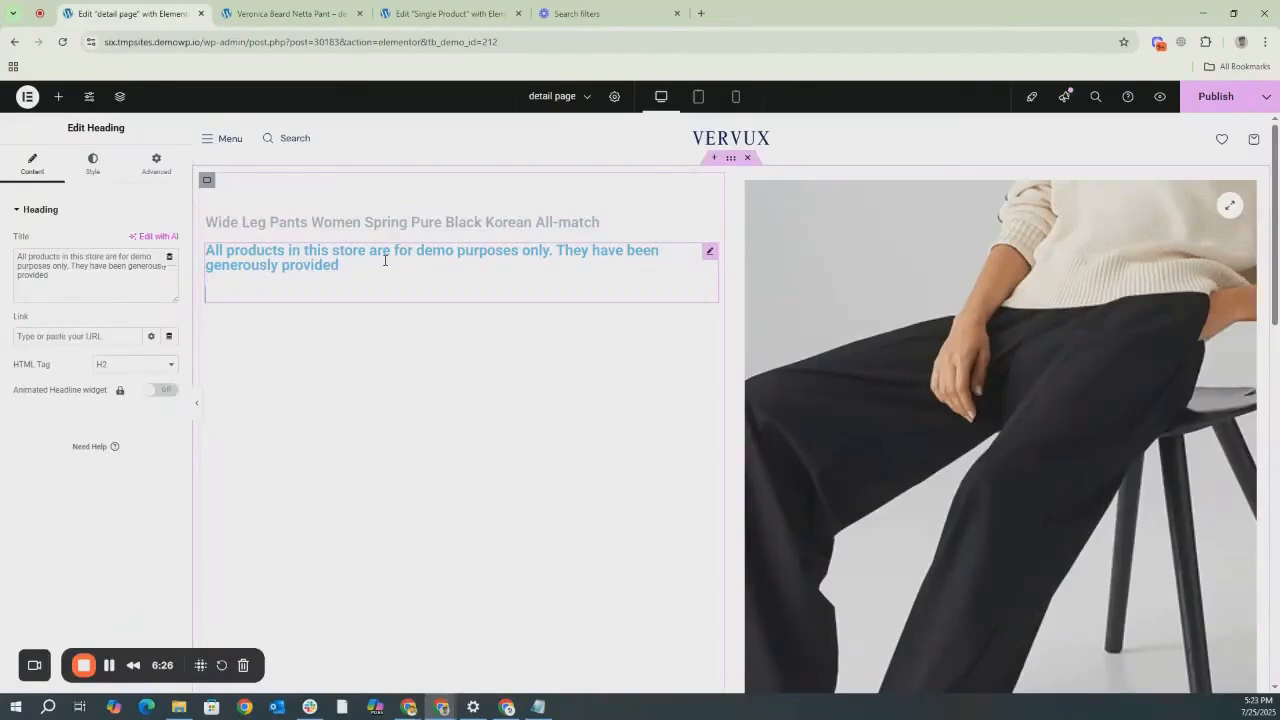
pyautogui.click(93, 165)
pyautogui.click(170, 430)
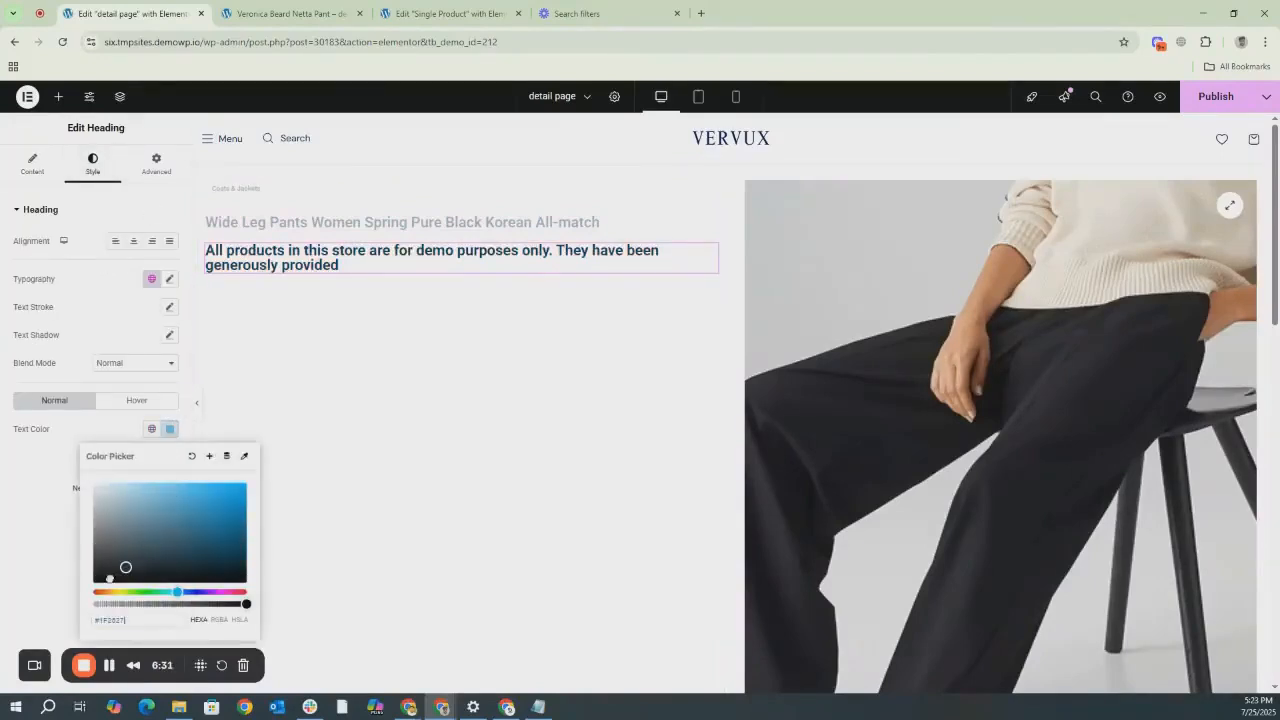
pyautogui.click(169, 279)
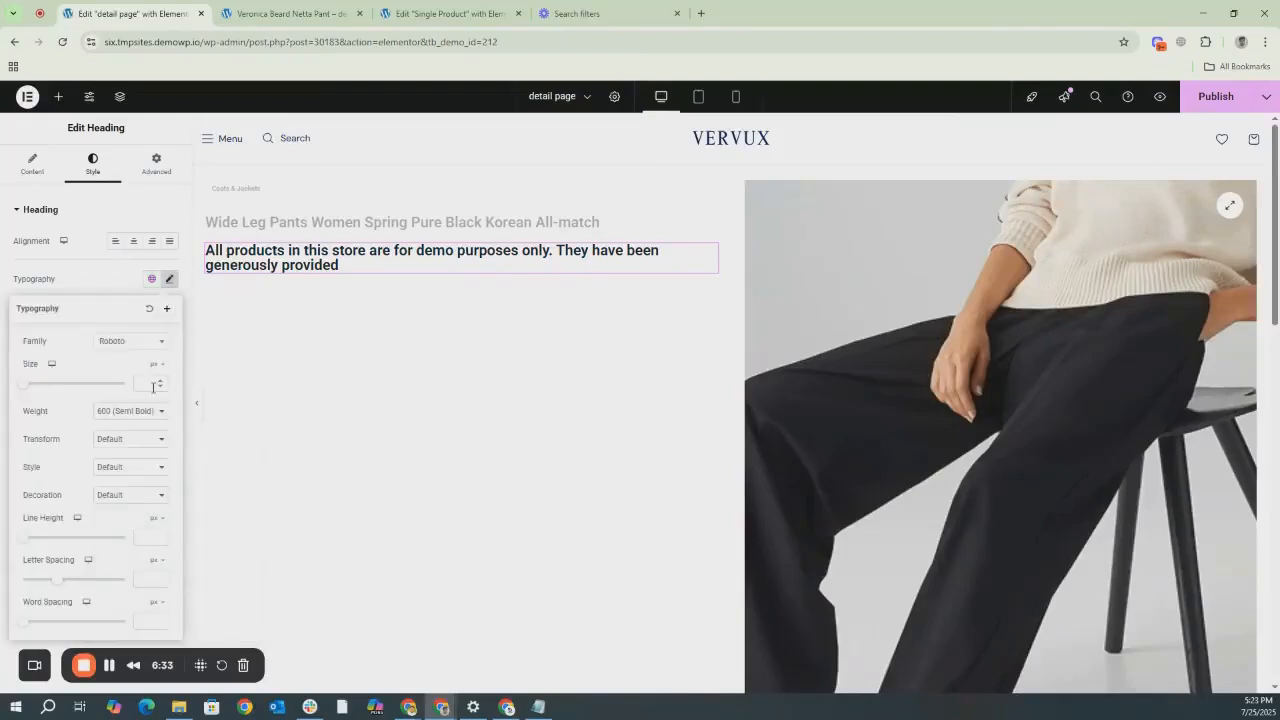
pyautogui.click(152, 387)
pyautogui.write('15')
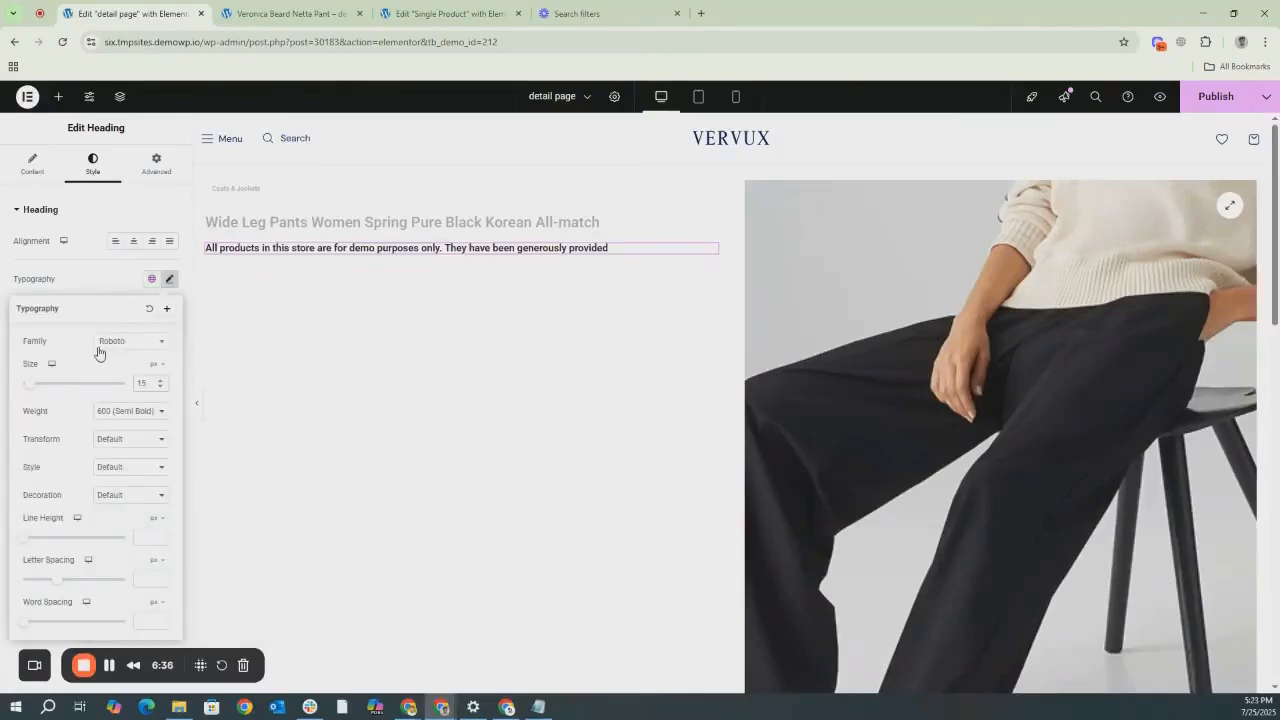
pyautogui.click(117, 420)
pyautogui.click(106, 460)
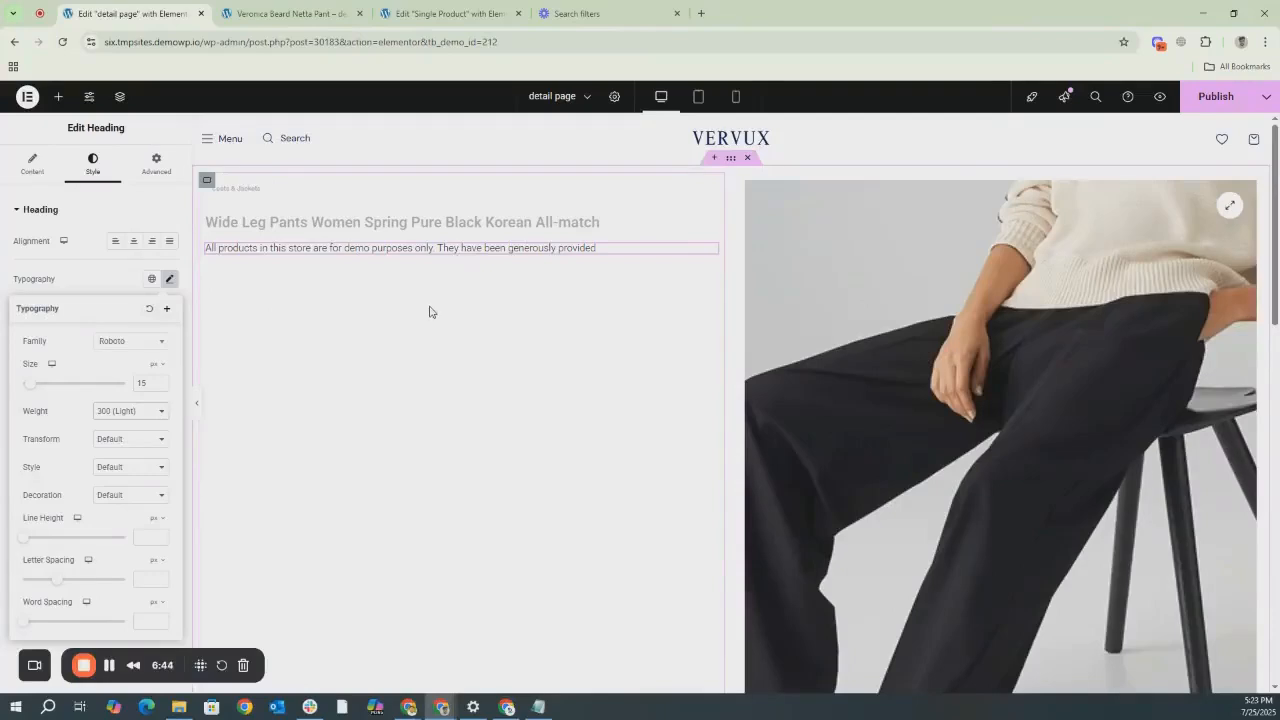
# Add a Product Variations widget below the product description, using product ID 1193.
pyautogui.click(60, 98)
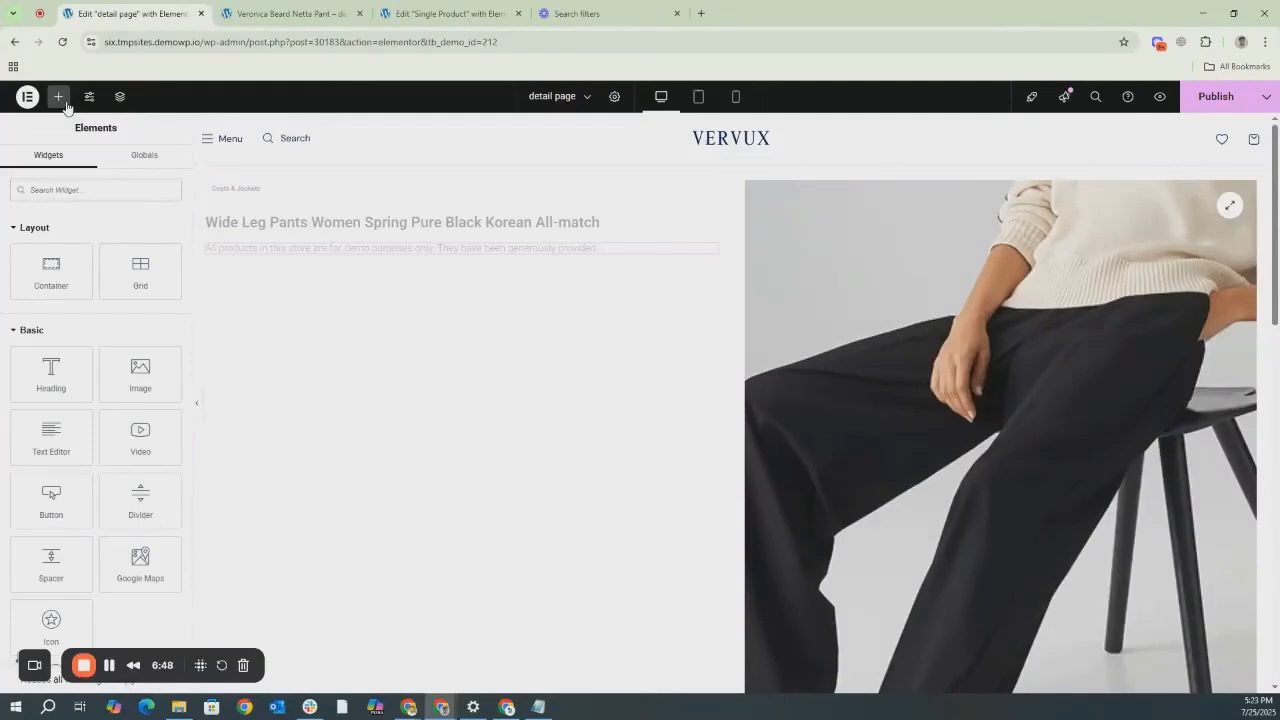
pyautogui.write('ver')
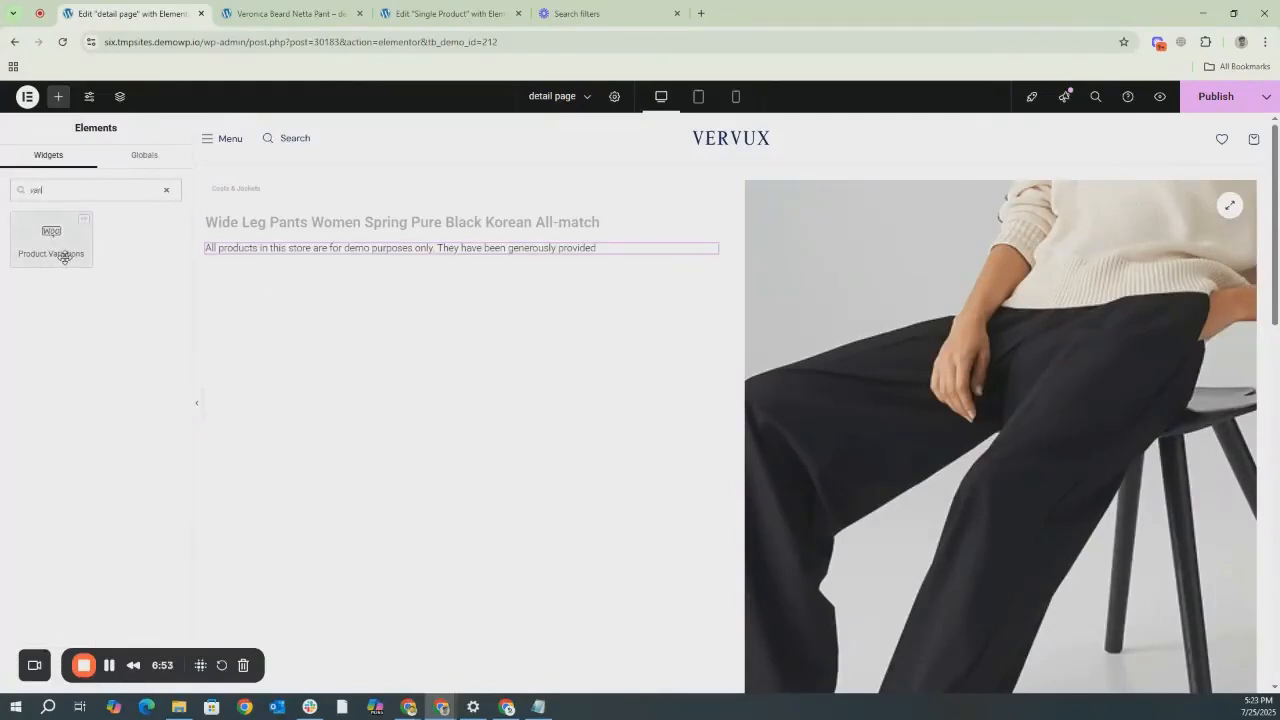
pyautogui.moveTo(44, 246); pyautogui.dragTo(415, 268)
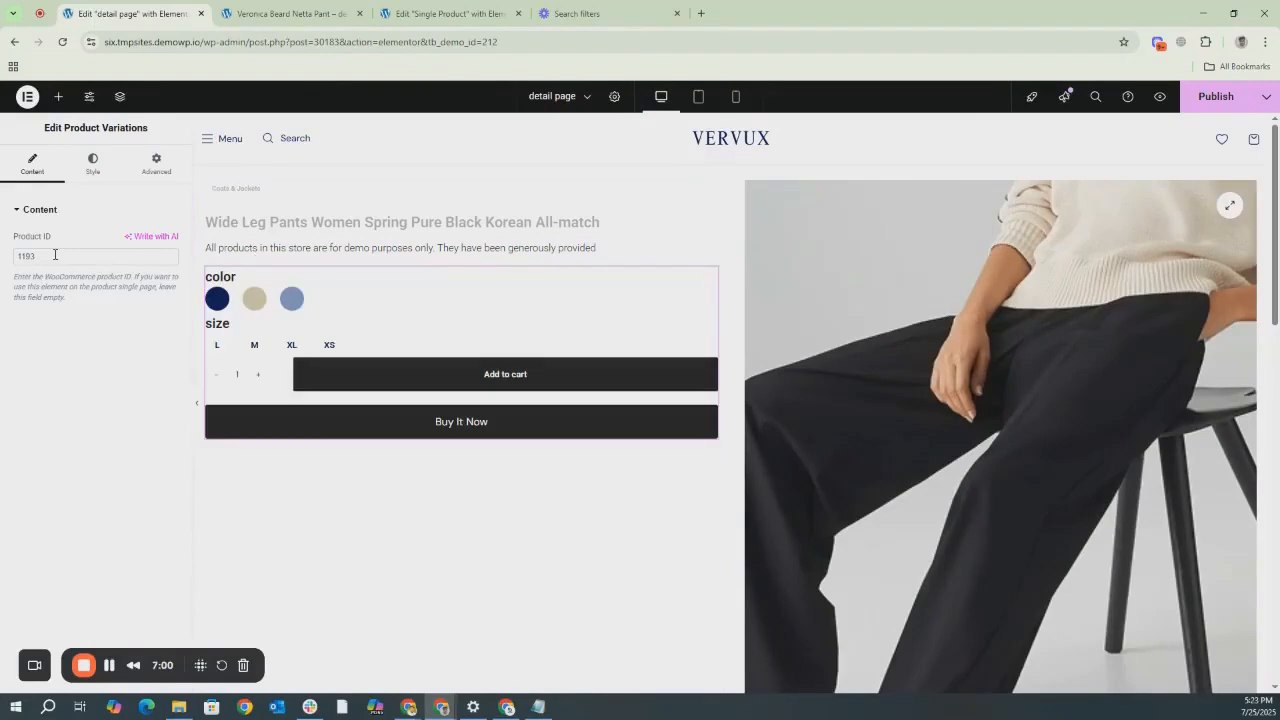
pyautogui.moveTo(54, 258); pyautogui.dragTo(11, 263)
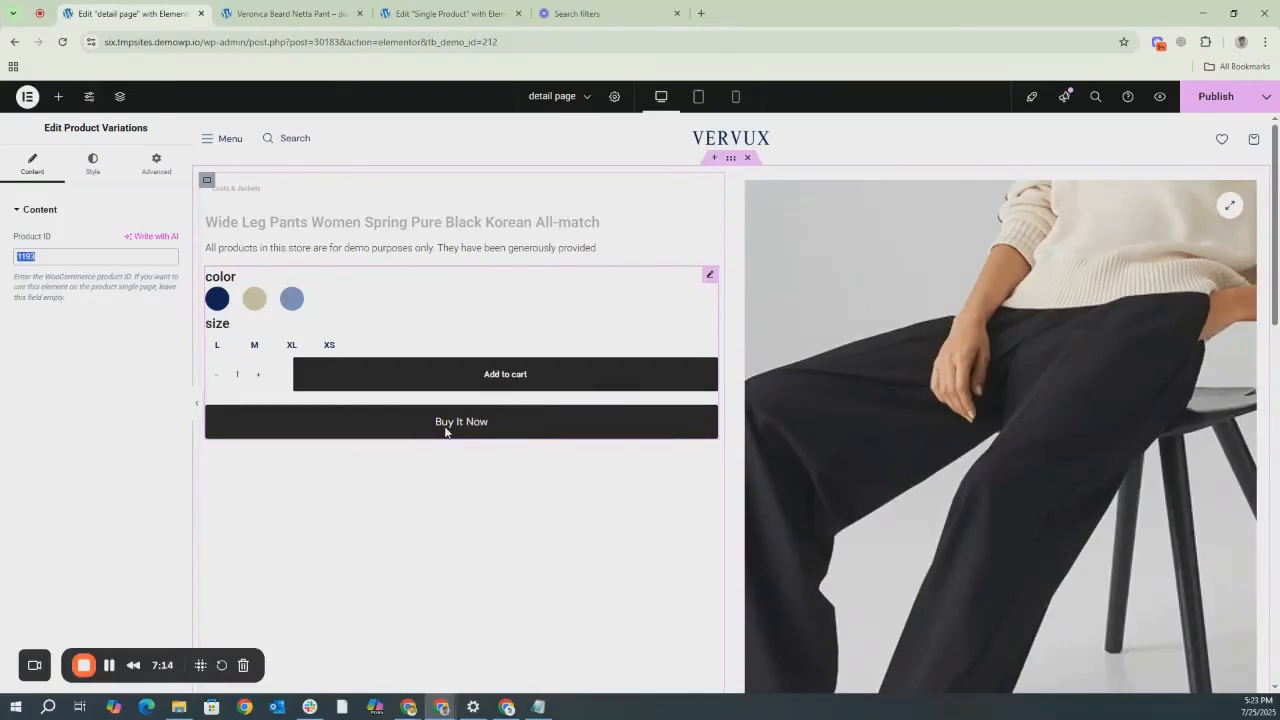
# Copy the "Model is 6'1" and 175lbs" sentence from the Veronica Beard Netta Pant page and return to the detail page template.
pyautogui.click(290, 14)
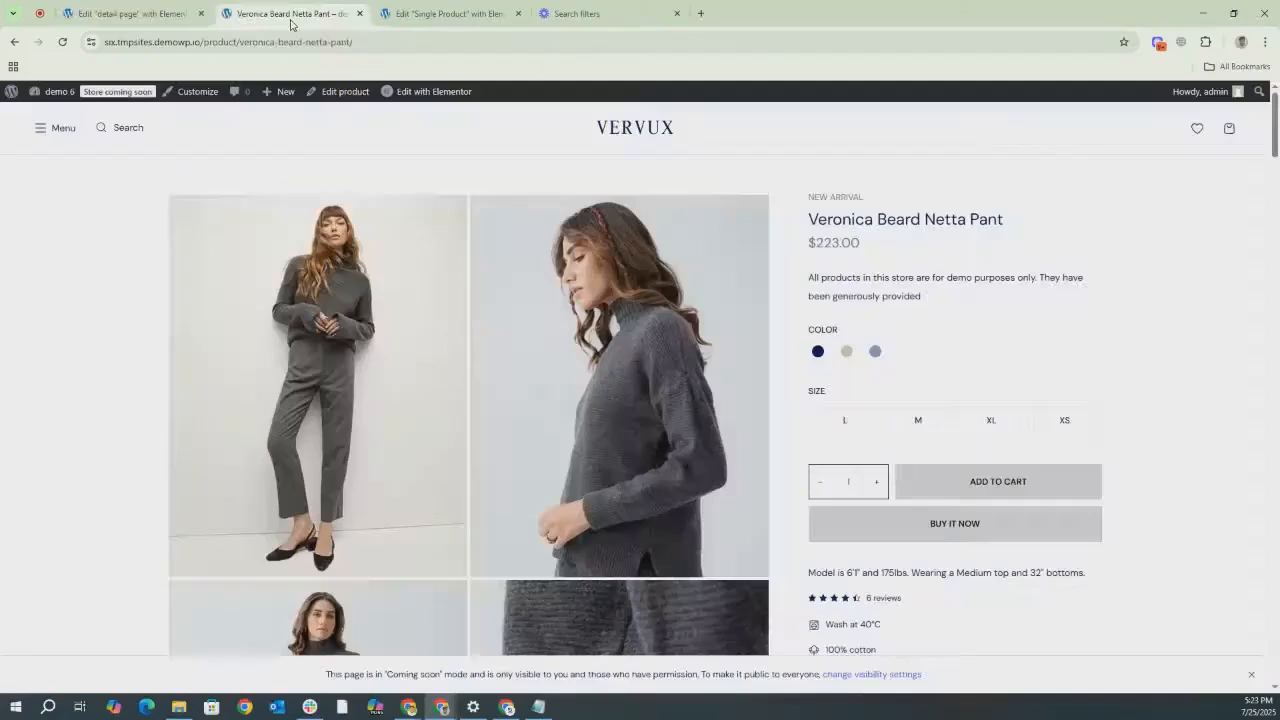
pyautogui.scroll(-2, 797, 400)
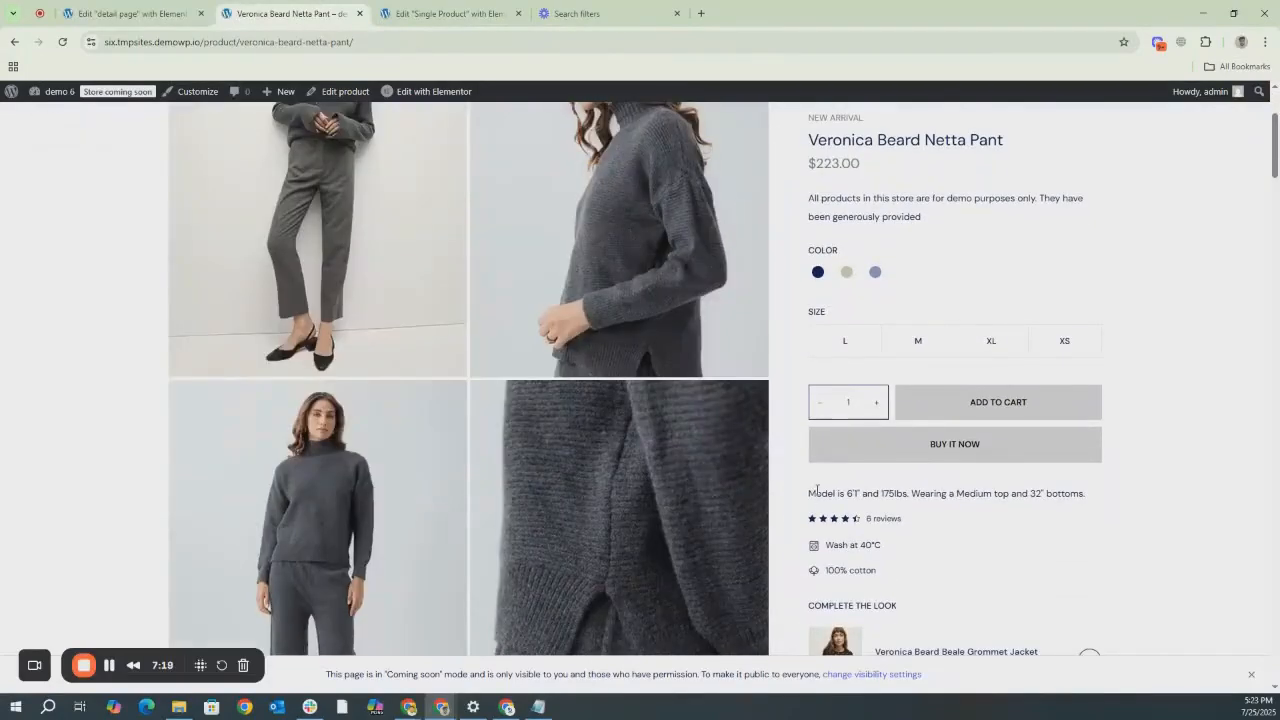
pyautogui.tripleClick(816, 491)
pyautogui.hotkey('ctrl', 'c')
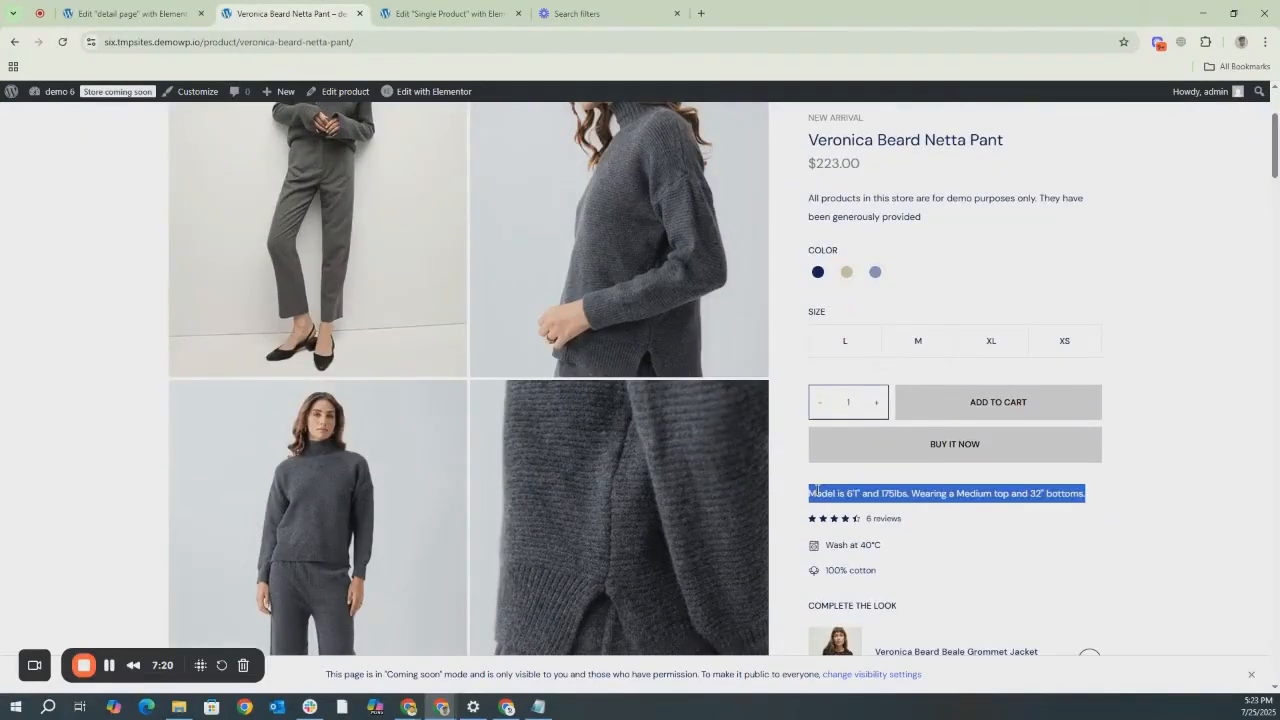
pyautogui.click(150, 14)
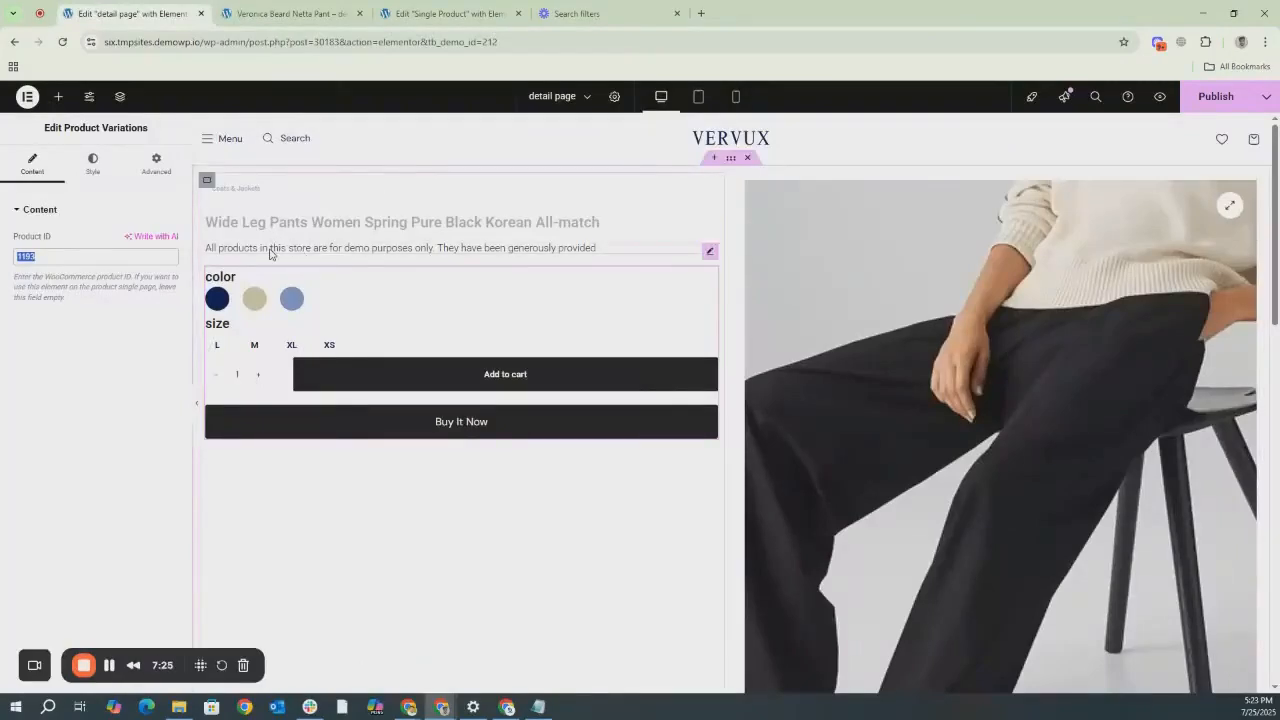
# Add a heading below the product variations and replace its placeholder text with the copied model sizing sentence.
pyautogui.click(58, 96)
pyautogui.moveTo(51, 372); pyautogui.dragTo(434, 440)
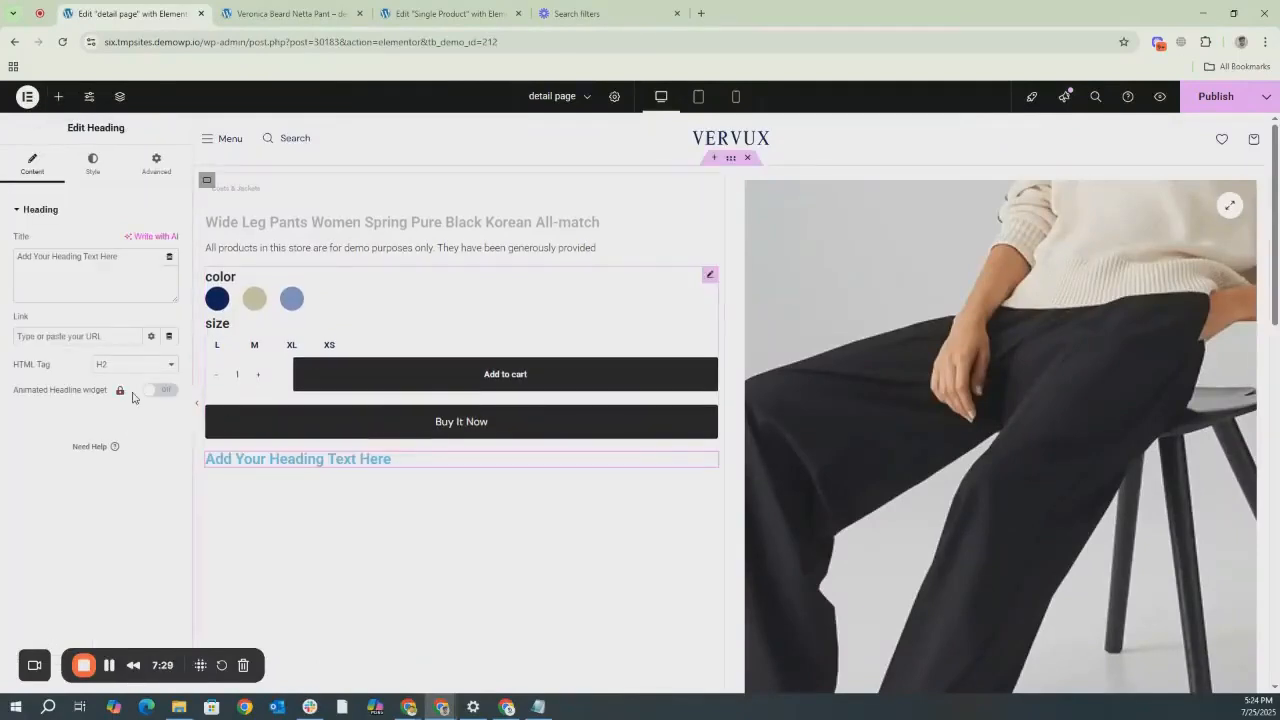
pyautogui.tripleClick(115, 260)
pyautogui.hotkey('ctrl', 'v')
# Restyle the model sizing heading with black text, 15 px size and 300 (Light) weight.
pyautogui.click(92, 163)
pyautogui.click(170, 430)
pyautogui.moveTo(110, 555); pyautogui.dragTo(96, 579)
pyautogui.click(169, 280)
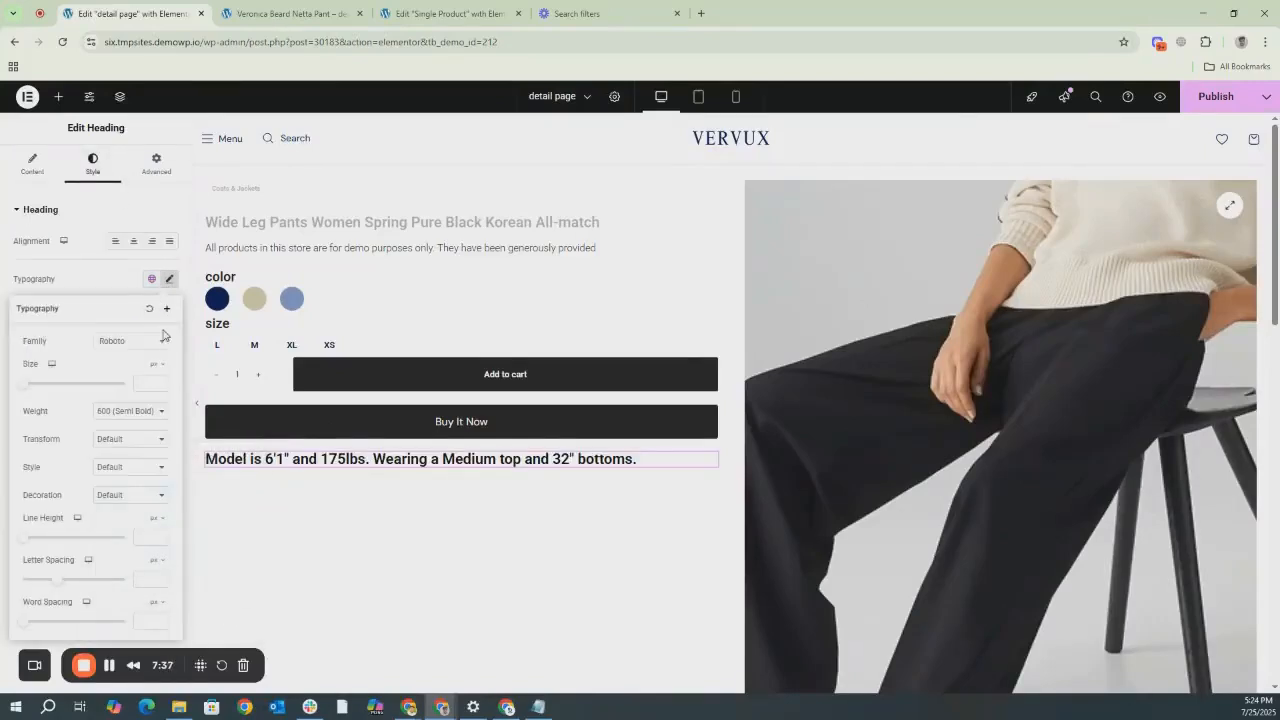
pyautogui.click(150, 385)
pyautogui.write('15')
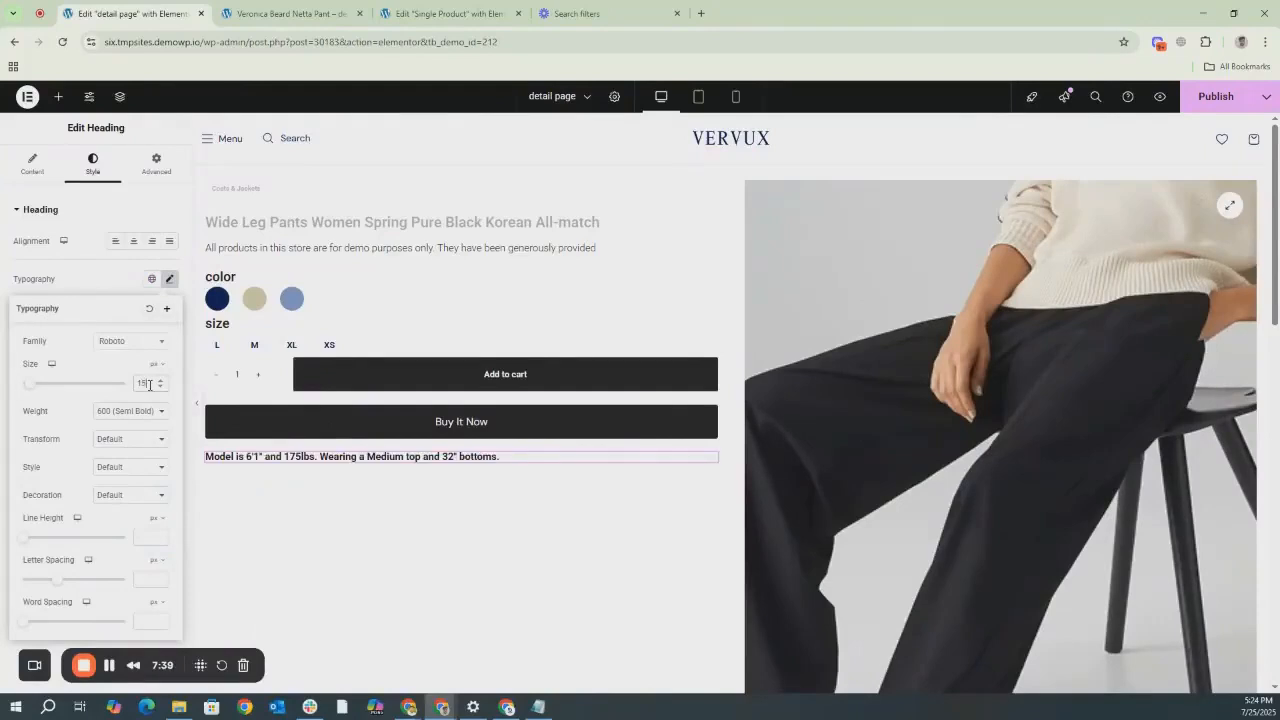
pyautogui.click(128, 410)
pyautogui.click(115, 460)
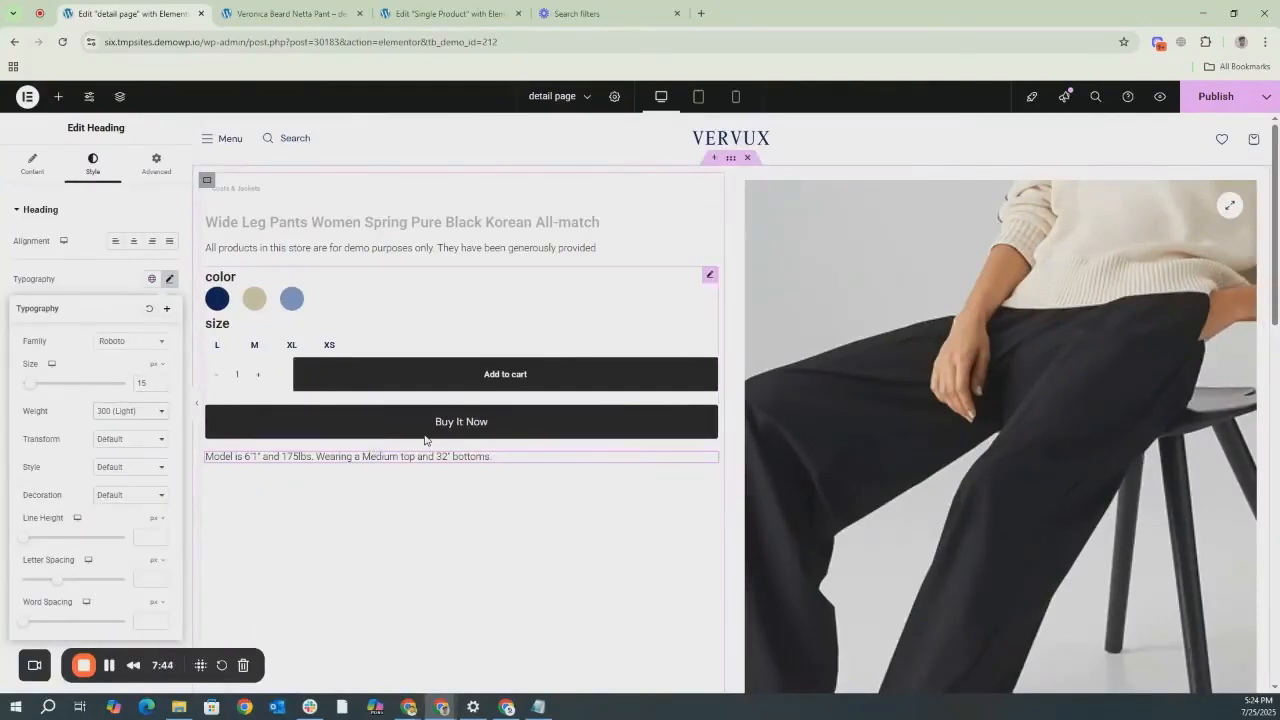
pyautogui.click(309, 508)
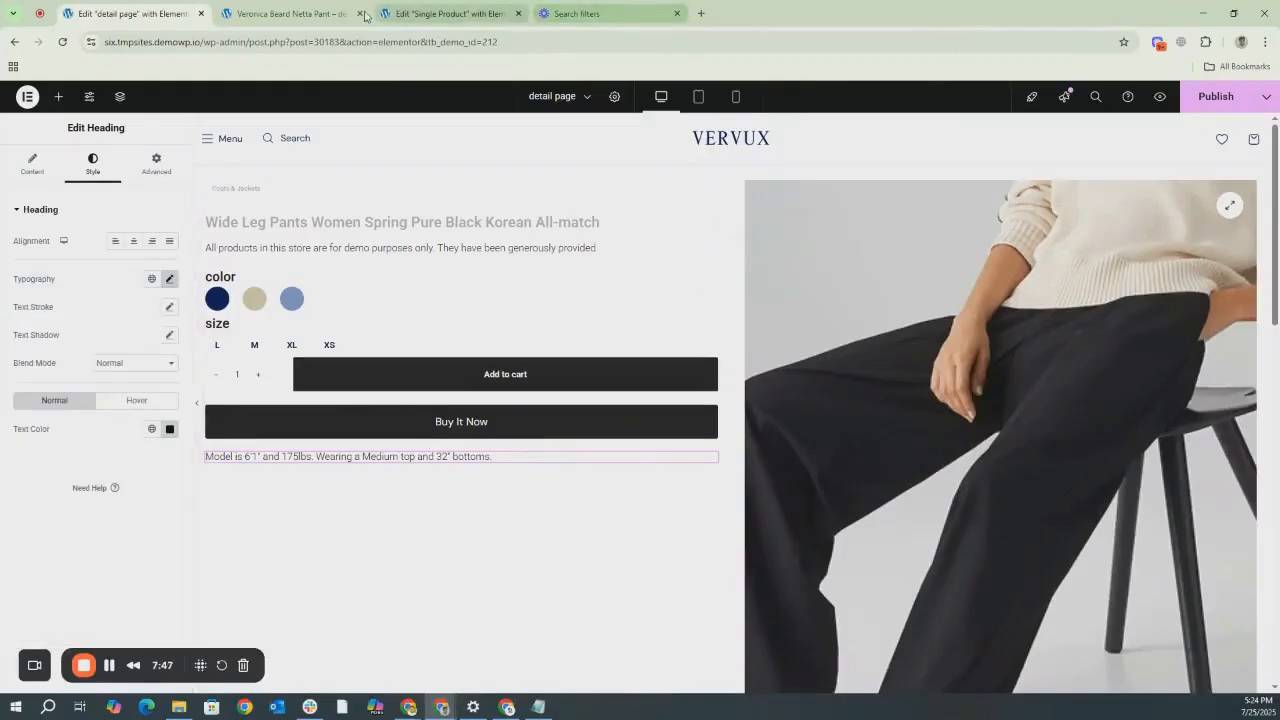
# Check the review stars on the reference product page and add a star Rating widget below the template's model sizing text.
pyautogui.click(308, 8)
pyautogui.moveTo(808, 527); pyautogui.dragTo(883, 527)
pyautogui.click(930, 528)
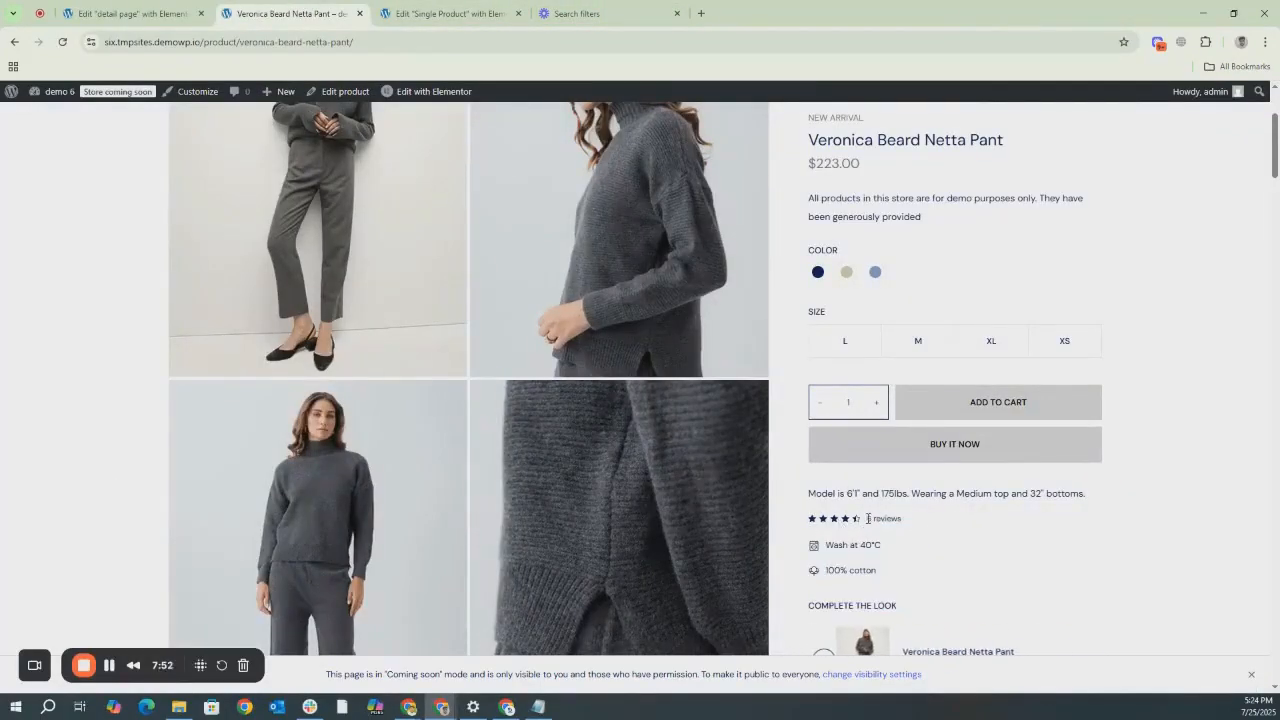
pyautogui.click(138, 12)
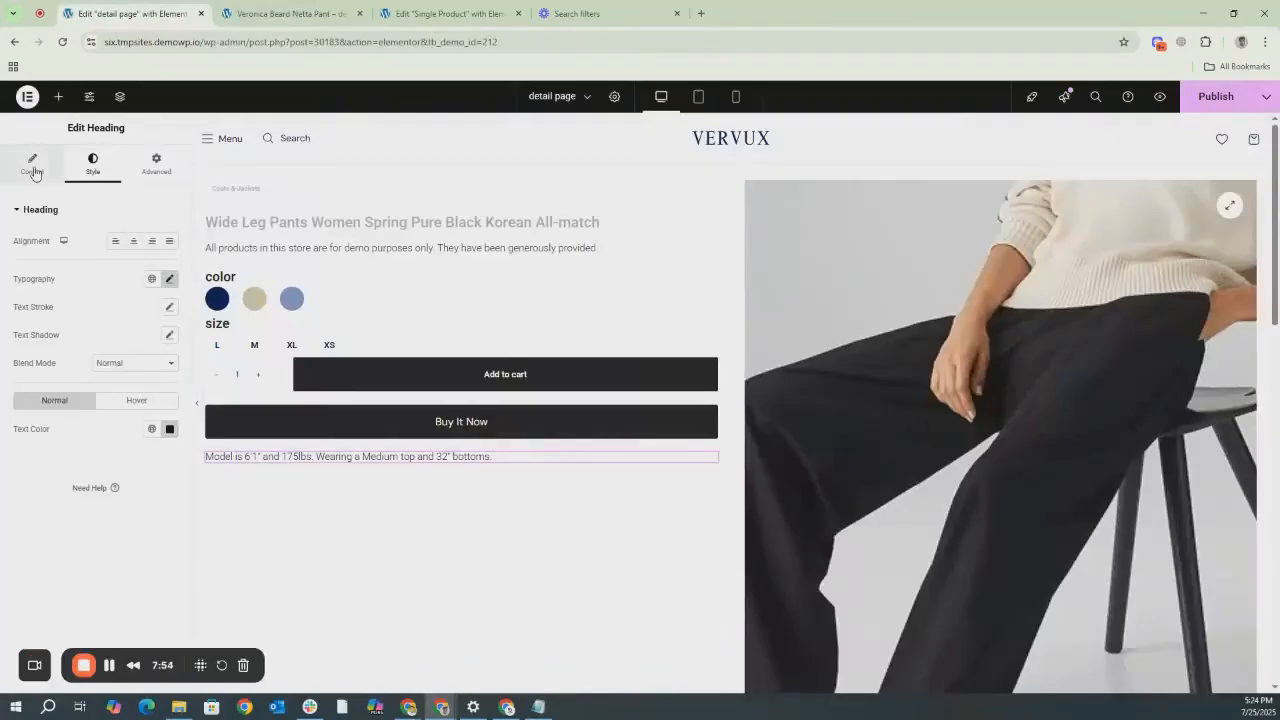
pyautogui.click(58, 96)
pyautogui.click(60, 190)
pyautogui.write('ad')
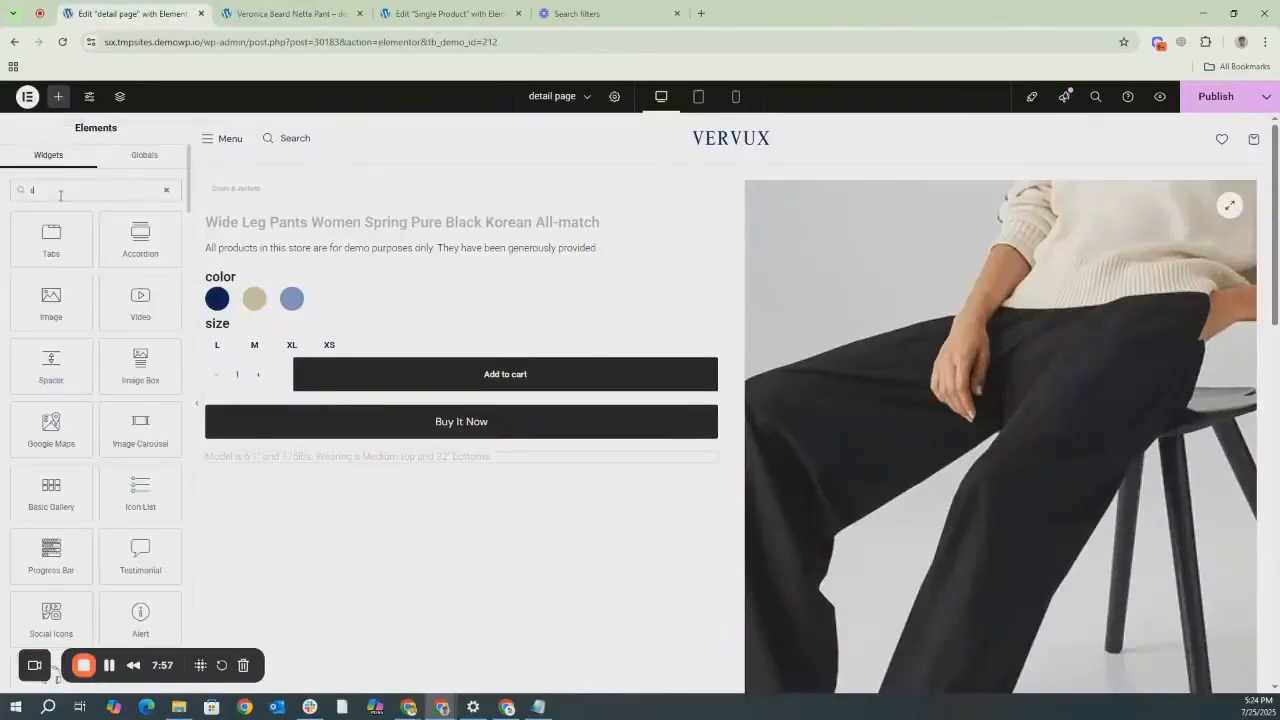
pyautogui.press('BackSpace')
pyautogui.press('BackSpace')
pyautogui.write('star')
pyautogui.moveTo(50, 237); pyautogui.dragTo(336, 452)
pyautogui.moveTo(335, 464); pyautogui.dragTo(338, 470)
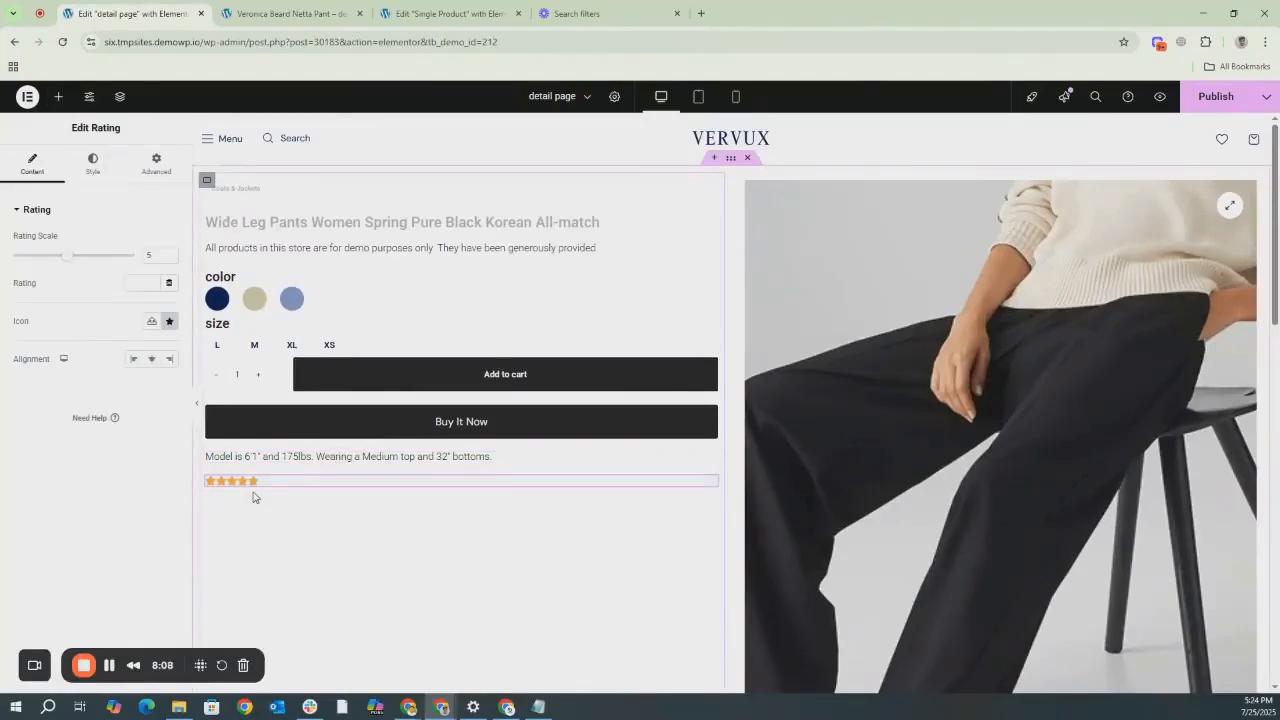
# Change the color of the rating stars to green.
pyautogui.click(93, 165)
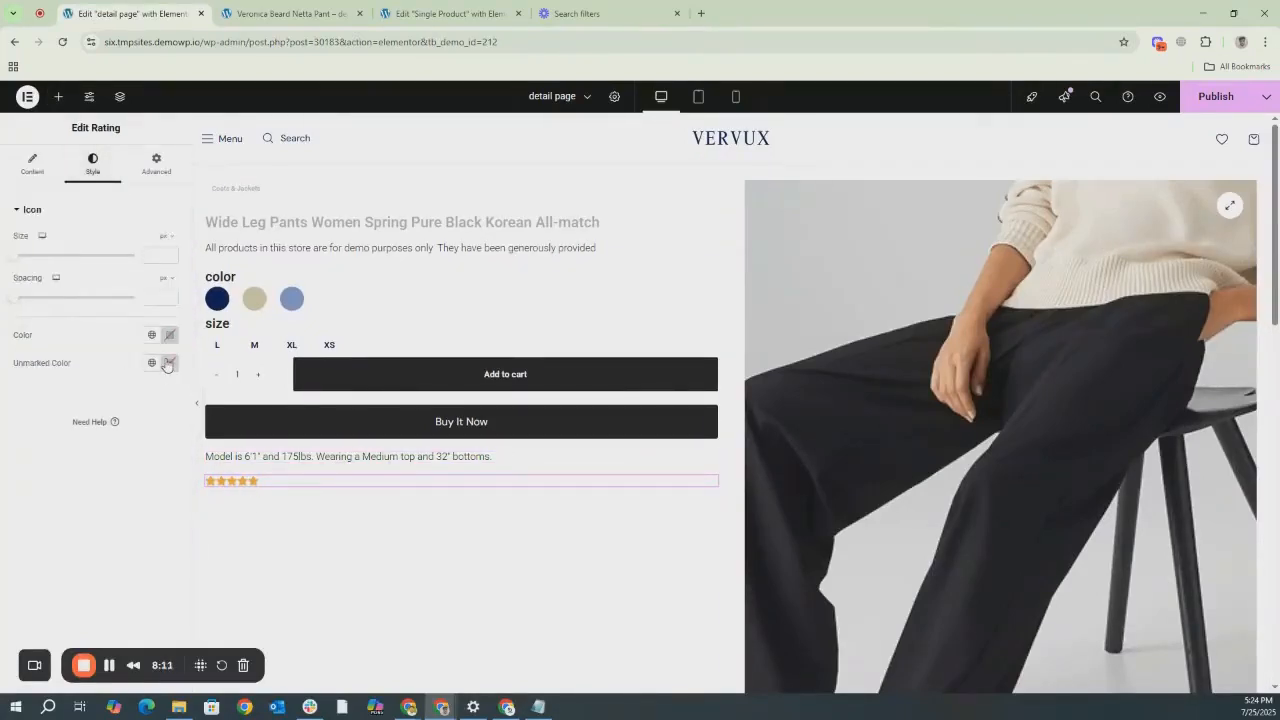
pyautogui.click(168, 364)
pyautogui.moveTo(116, 440); pyautogui.dragTo(241, 393)
pyautogui.click(145, 499)
pyautogui.click(31, 440)
# Set the Rating widget's value to 3.5 on its scale of 5.
pyautogui.click(32, 163)
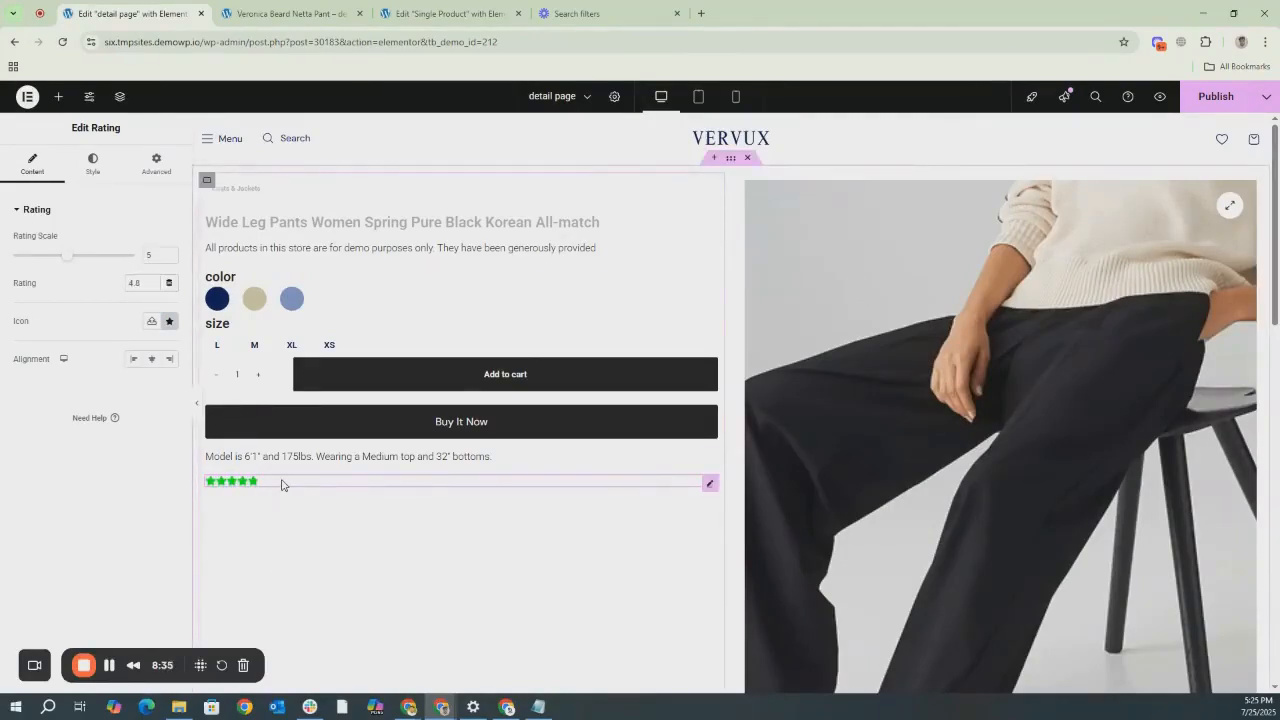
pyautogui.tripleClick(150, 287)
pyautogui.click(168, 287)
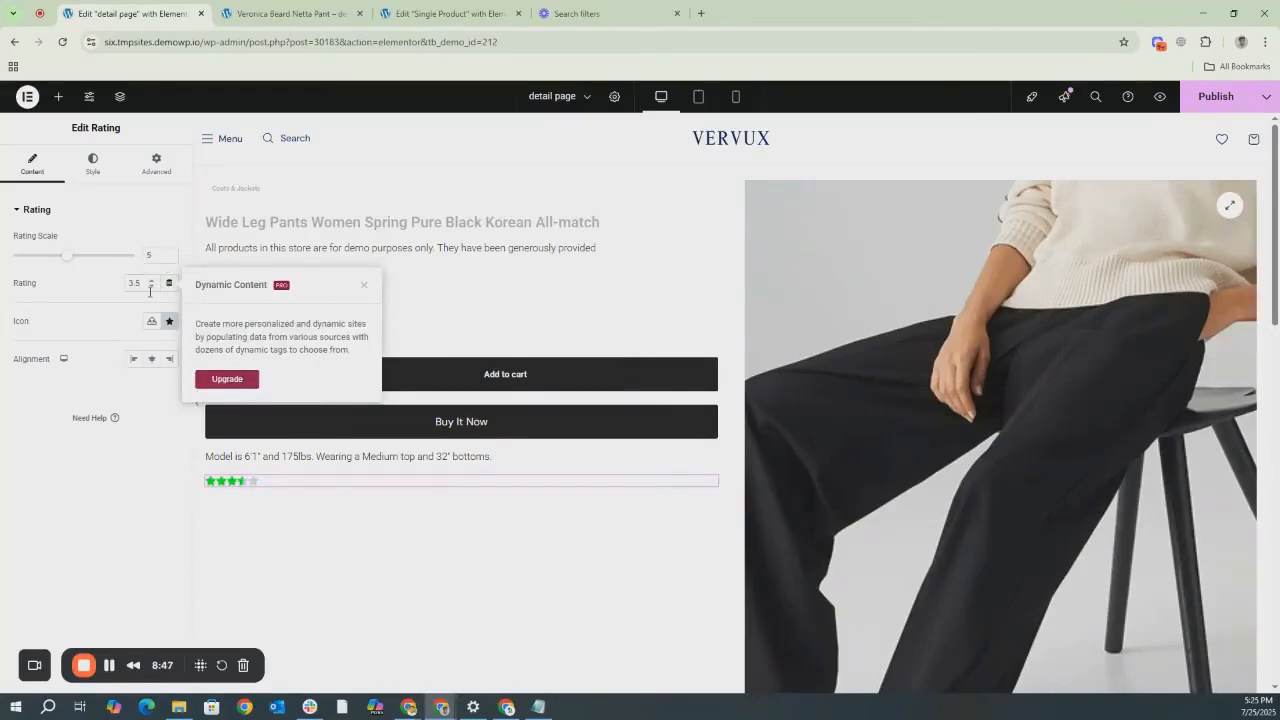
pyautogui.click(131, 283)
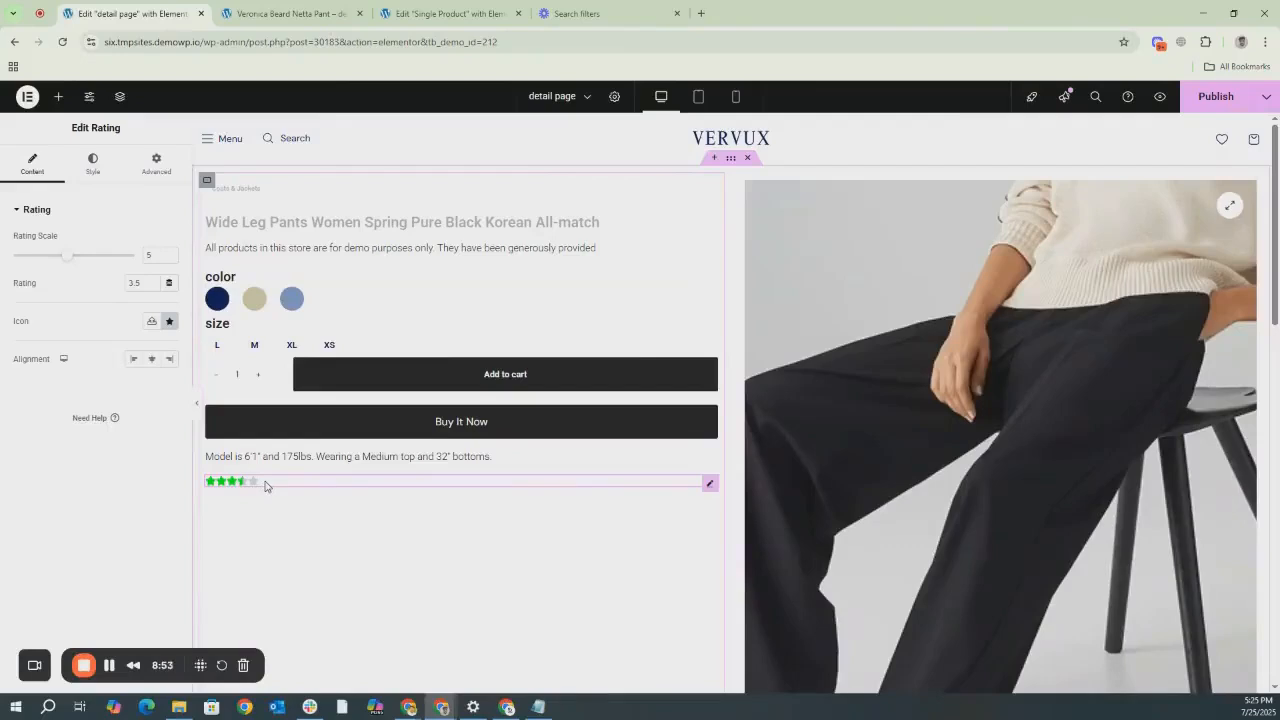
# Copy the "Wash at 40°C" and "100% cotton" lines from the reference product page and return to the detail page template.
pyautogui.click(290, 13)
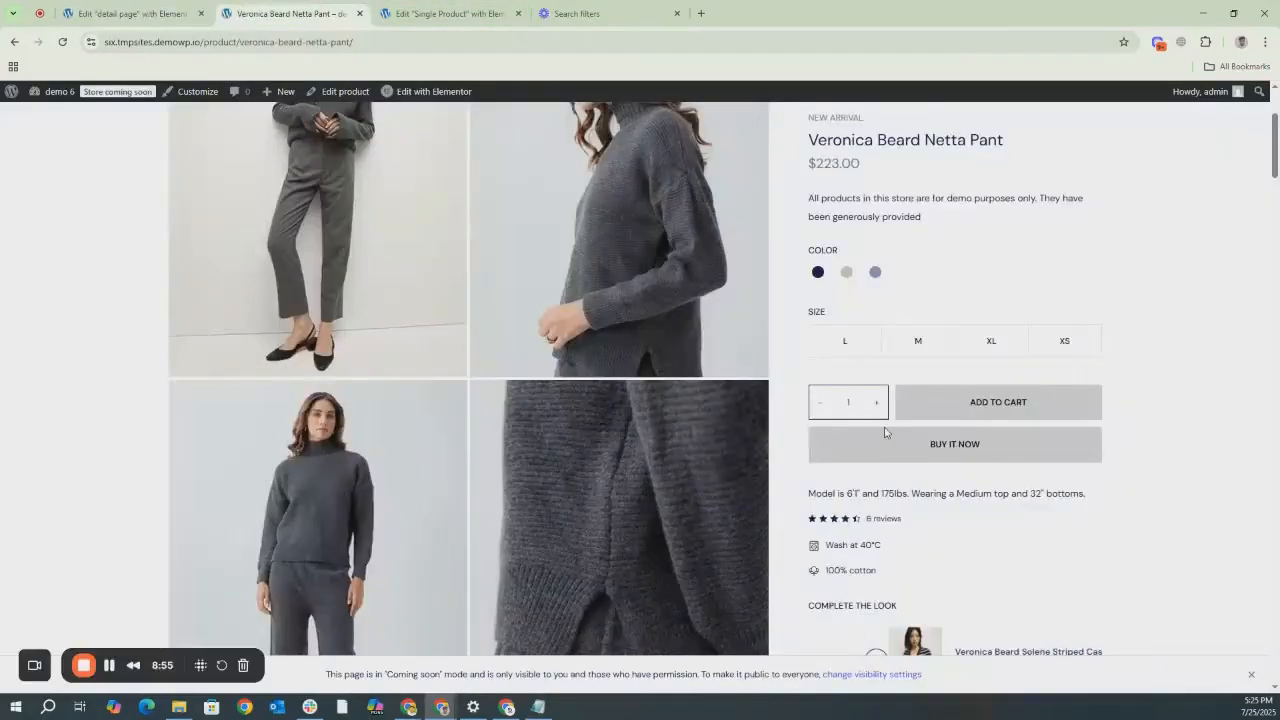
pyautogui.scroll(-2, 888, 516)
pyautogui.moveTo(888, 424); pyautogui.dragTo(810, 404)
pyautogui.hotkey('ctrl', 'c')
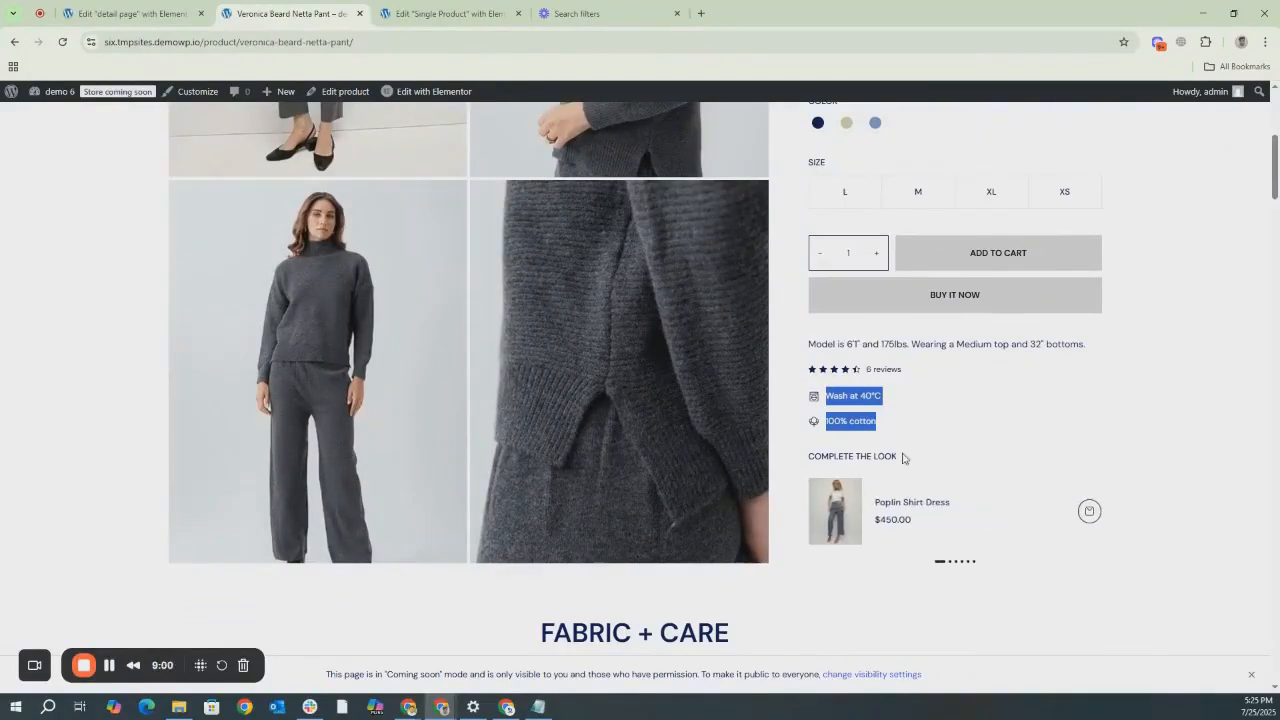
pyautogui.click(130, 13)
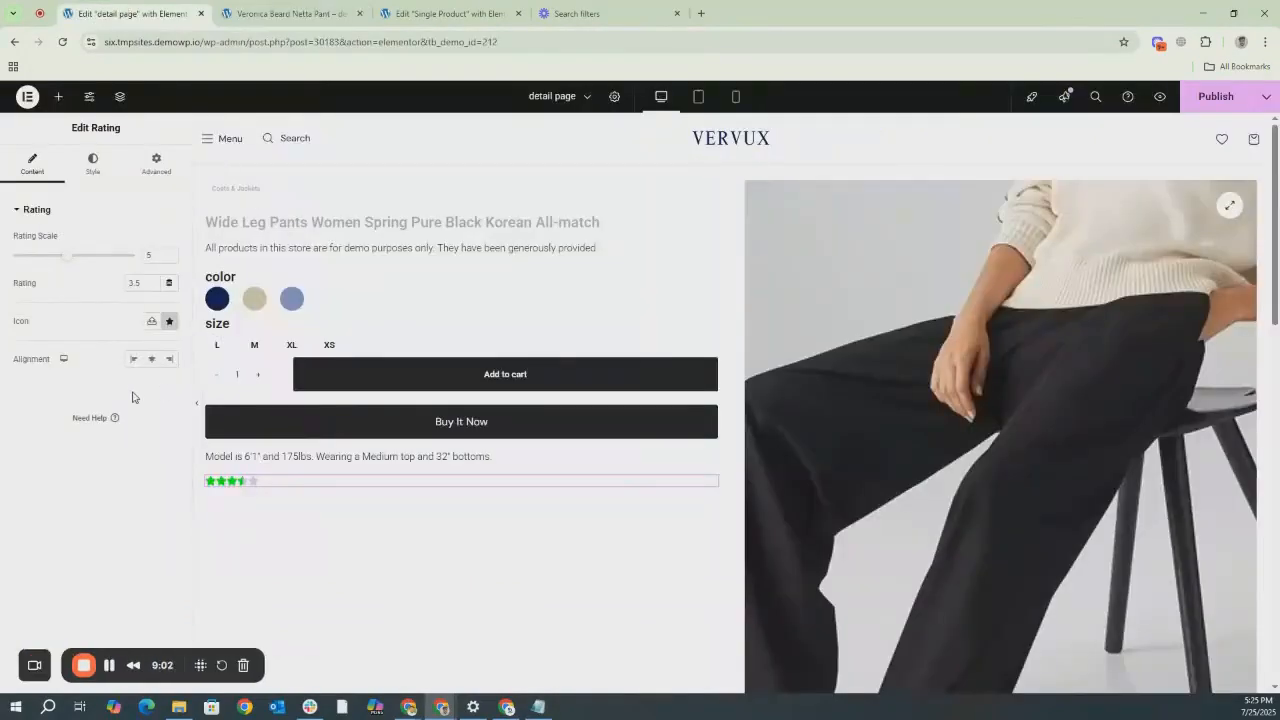
# Add a Text Editor widget below the rating stars with the lines "Wash at 40°C" and "100% cotton", without the blank line between them.
pyautogui.click(58, 96)
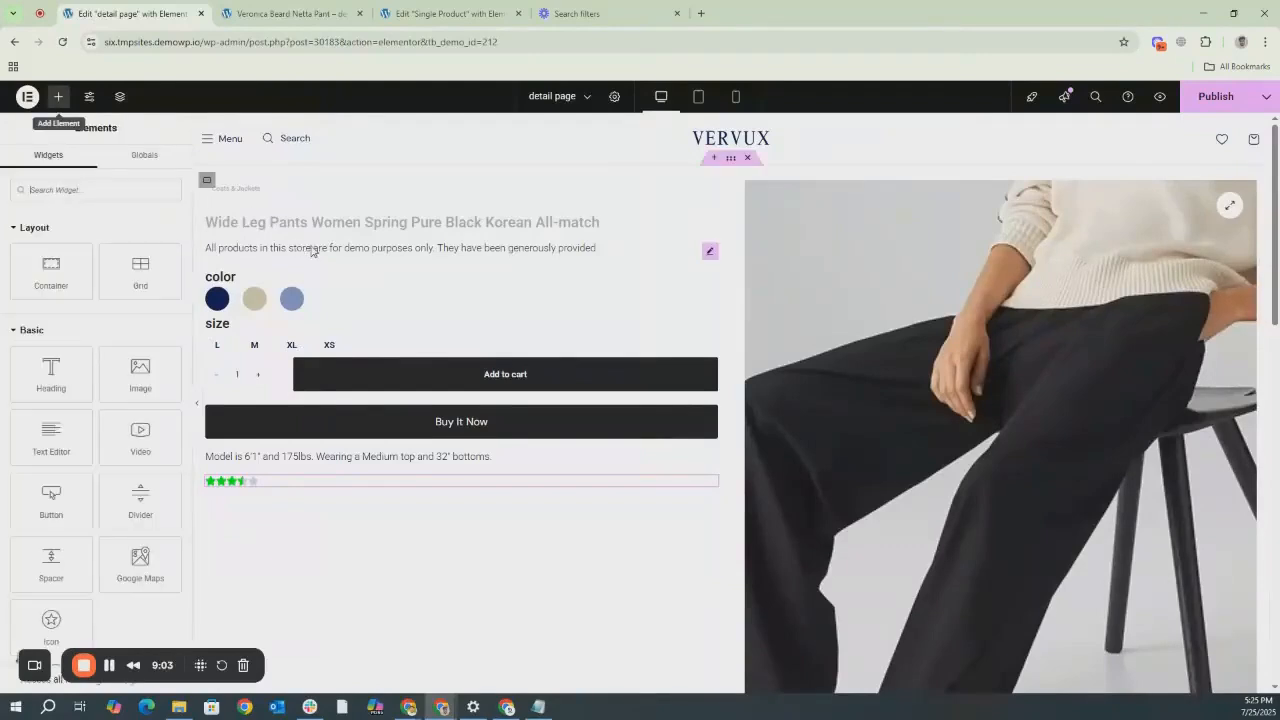
pyautogui.moveTo(43, 445); pyautogui.dragTo(388, 489)
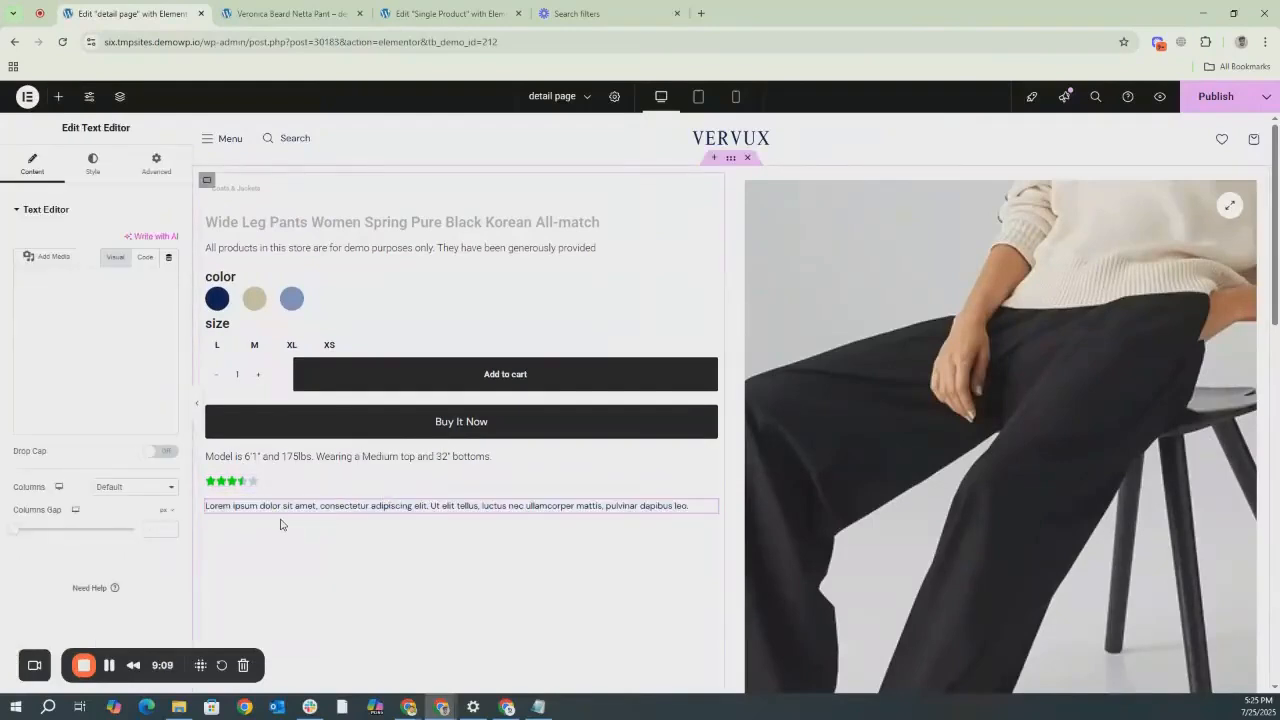
pyautogui.tripleClick(83, 375)
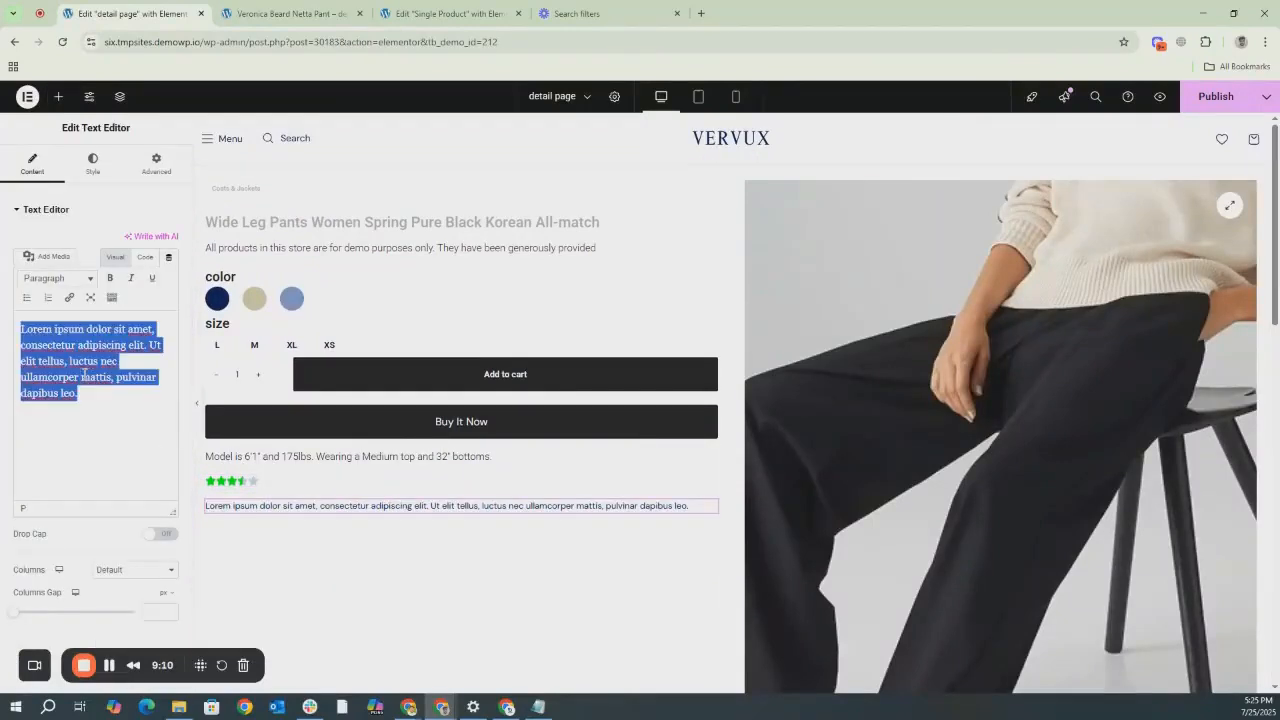
pyautogui.hotkey('ctrl', 'v')
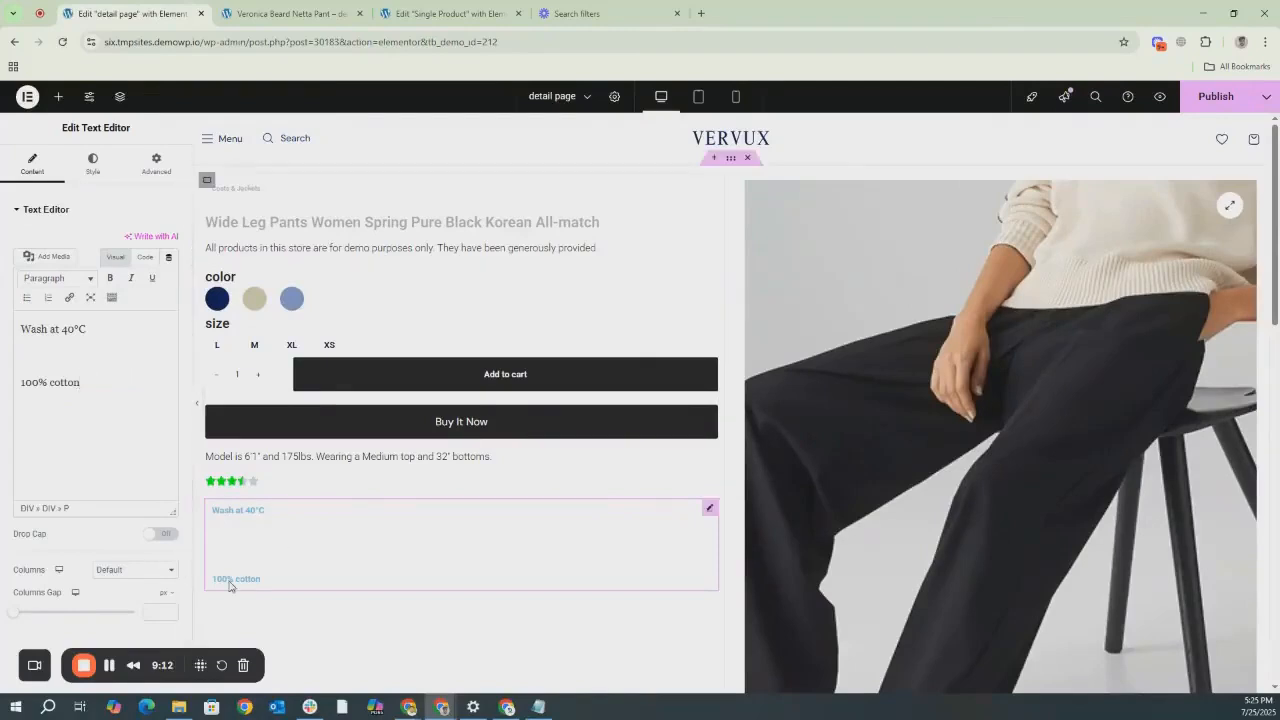
pyautogui.press('BackSpace')
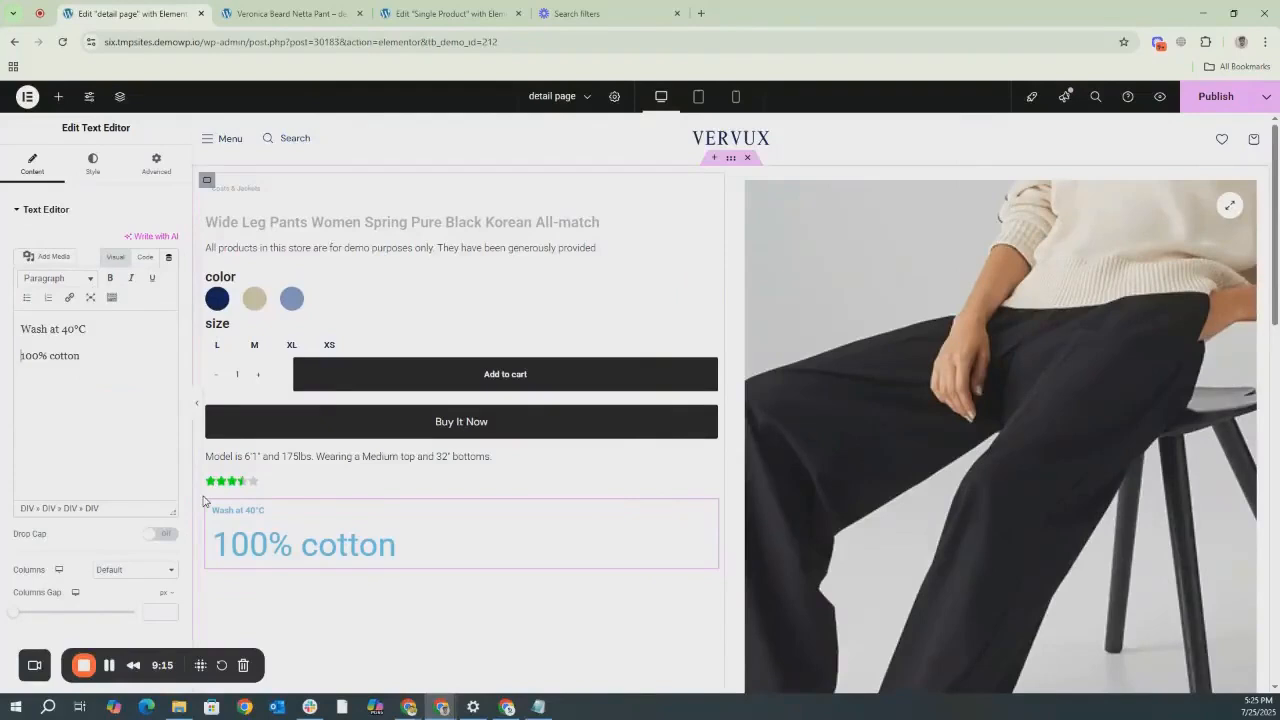
pyautogui.click(22, 330)
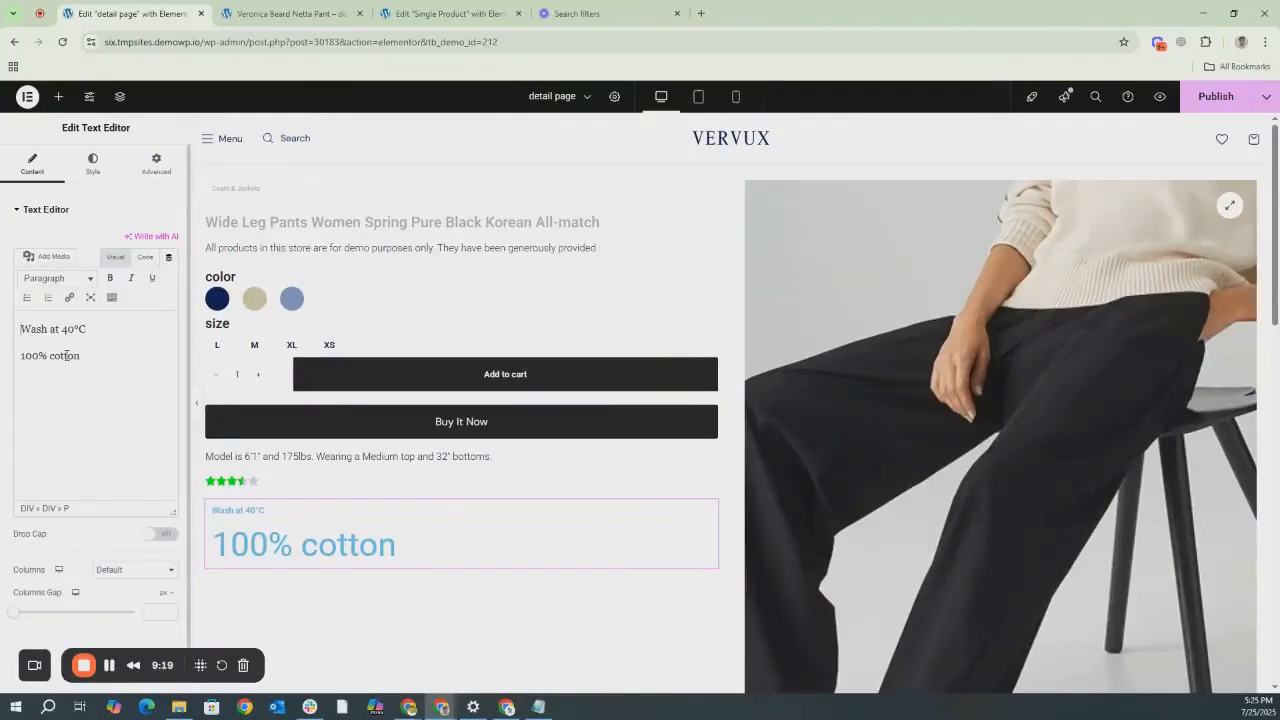
pyautogui.press('Return')
pyautogui.press('BackSpace')
pyautogui.moveTo(82, 356); pyautogui.dragTo(12, 332)
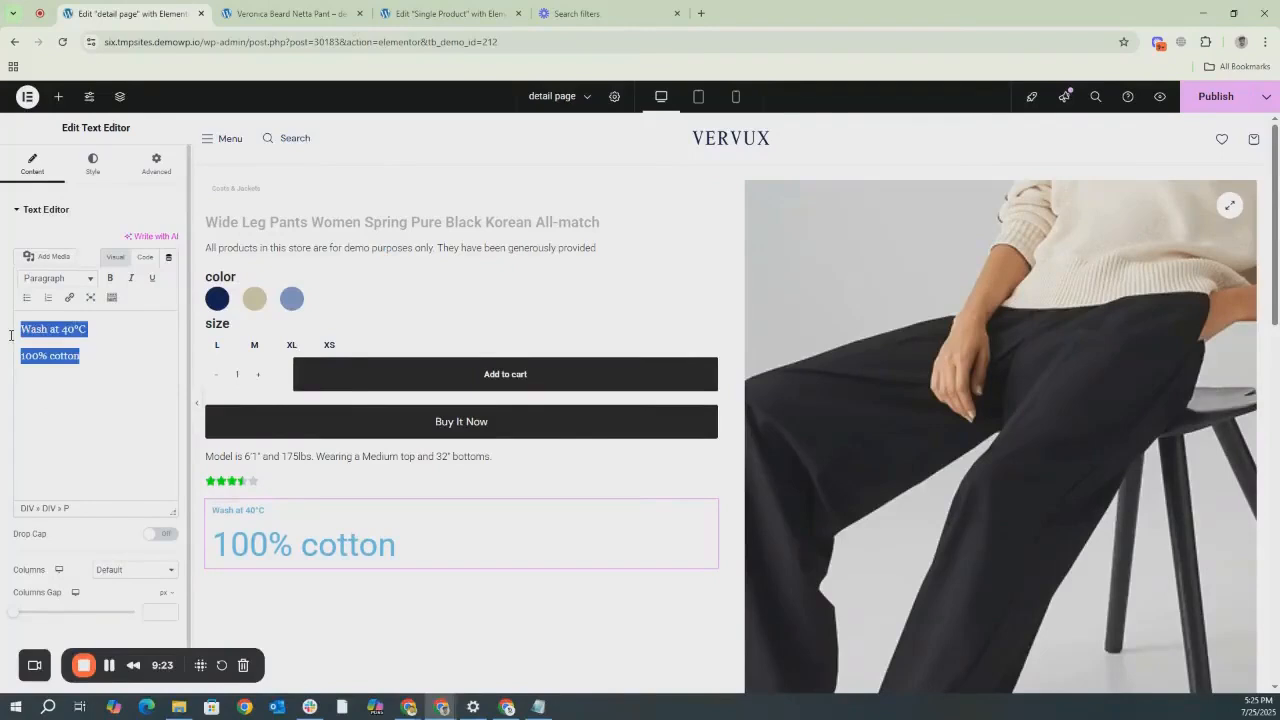
# Try a 20 px typography size on the washing and fabric text, and delete that Text Editor widget.
pyautogui.click(91, 163)
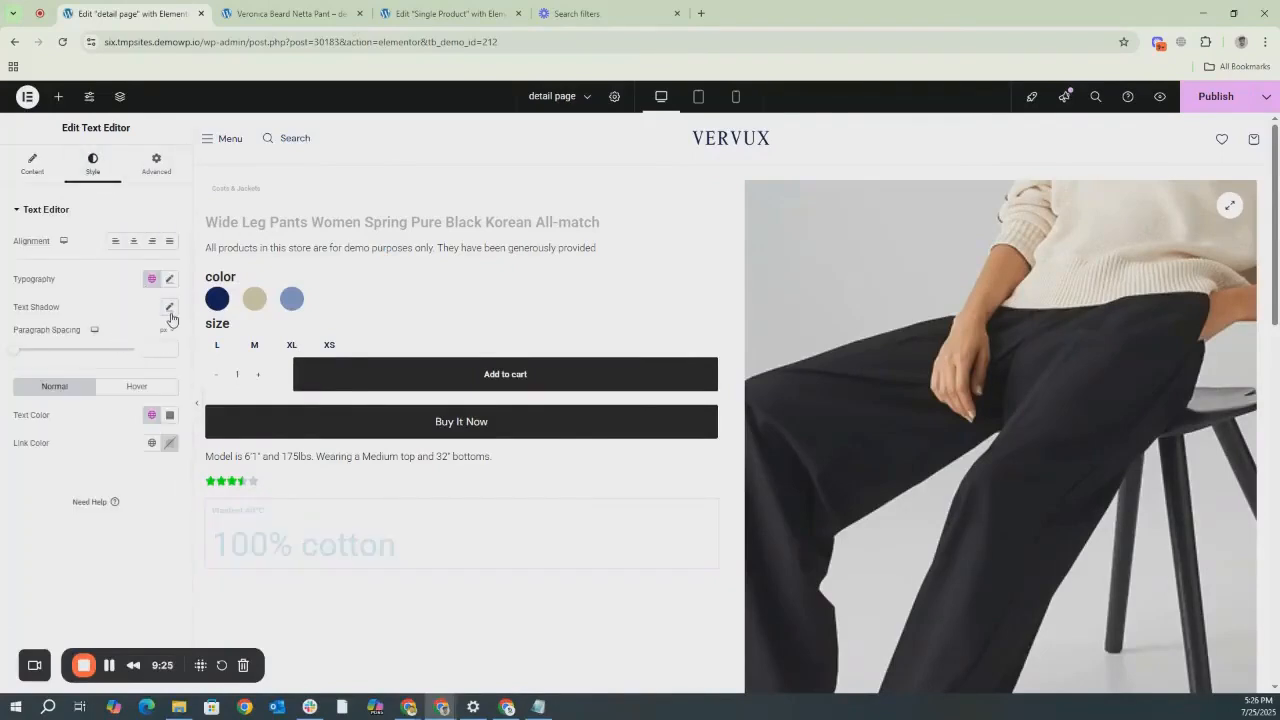
pyautogui.click(169, 279)
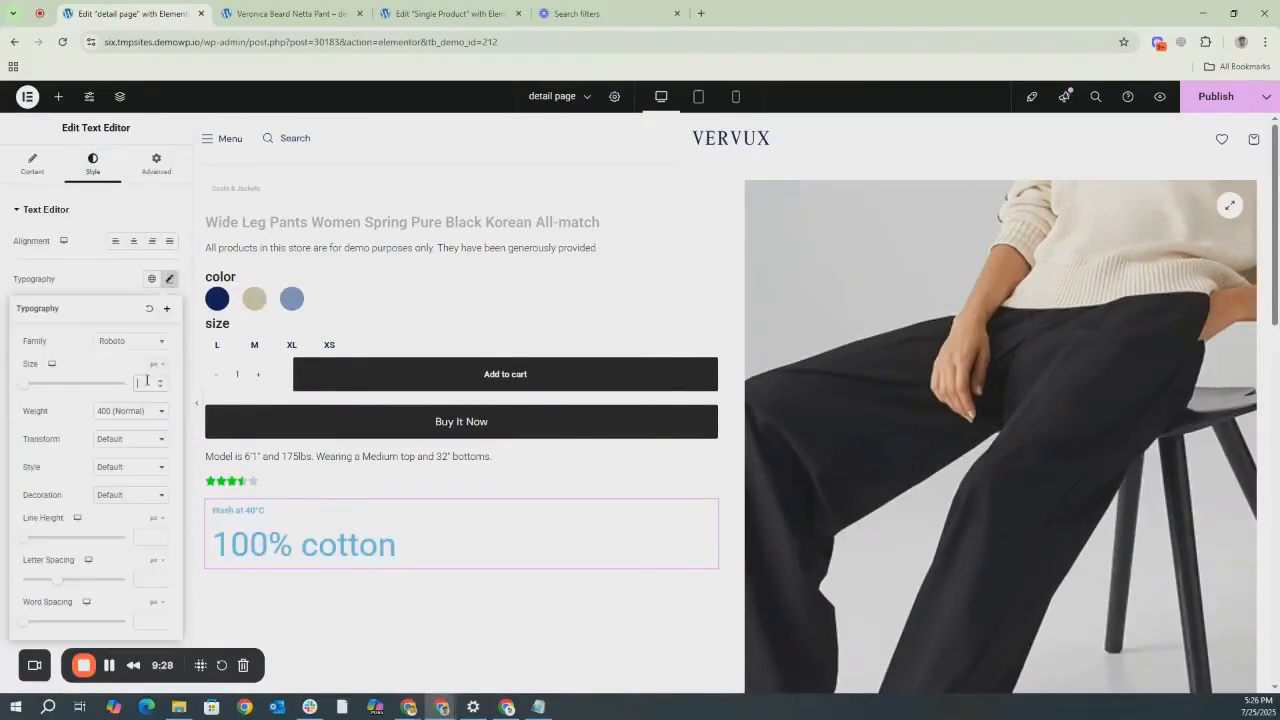
pyautogui.click(147, 382)
pyautogui.write('20')
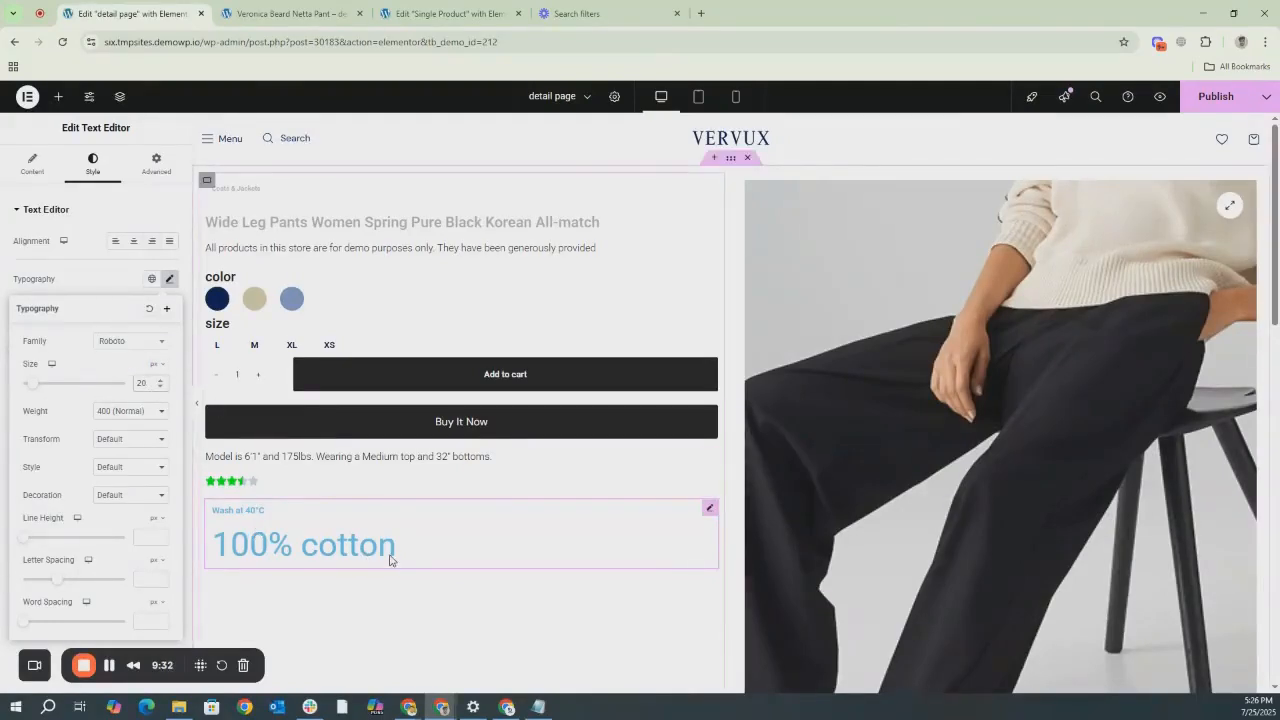
pyautogui.rightClick(286, 546)
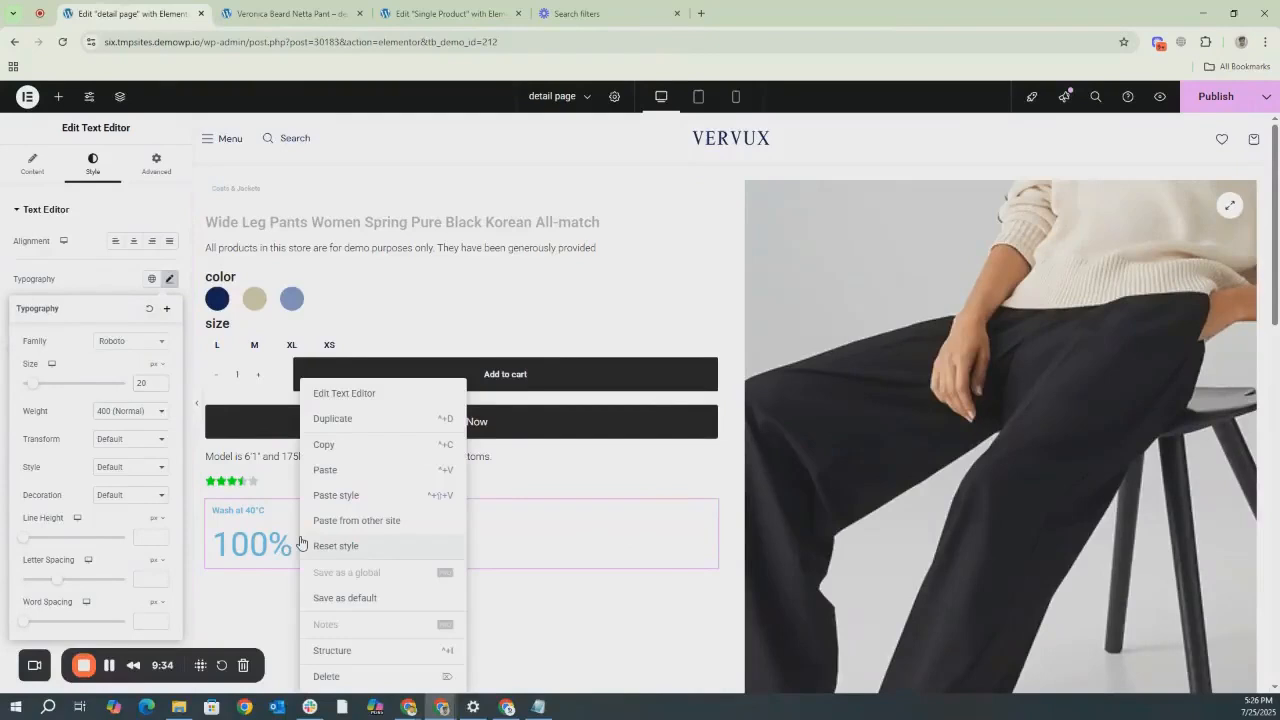
pyautogui.click(348, 671)
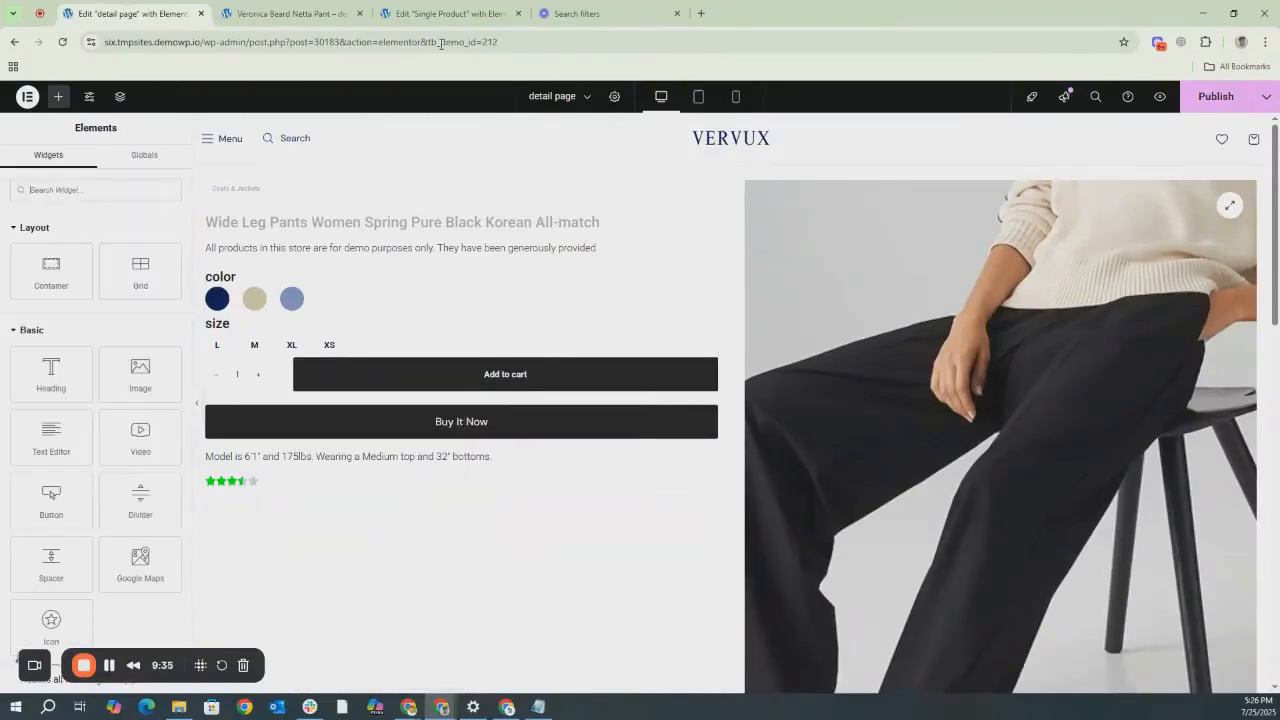
# Review the product slider on the reference product page, copy its "Complete The Look" heading and return to the detail page template.
pyautogui.click(287, 13)
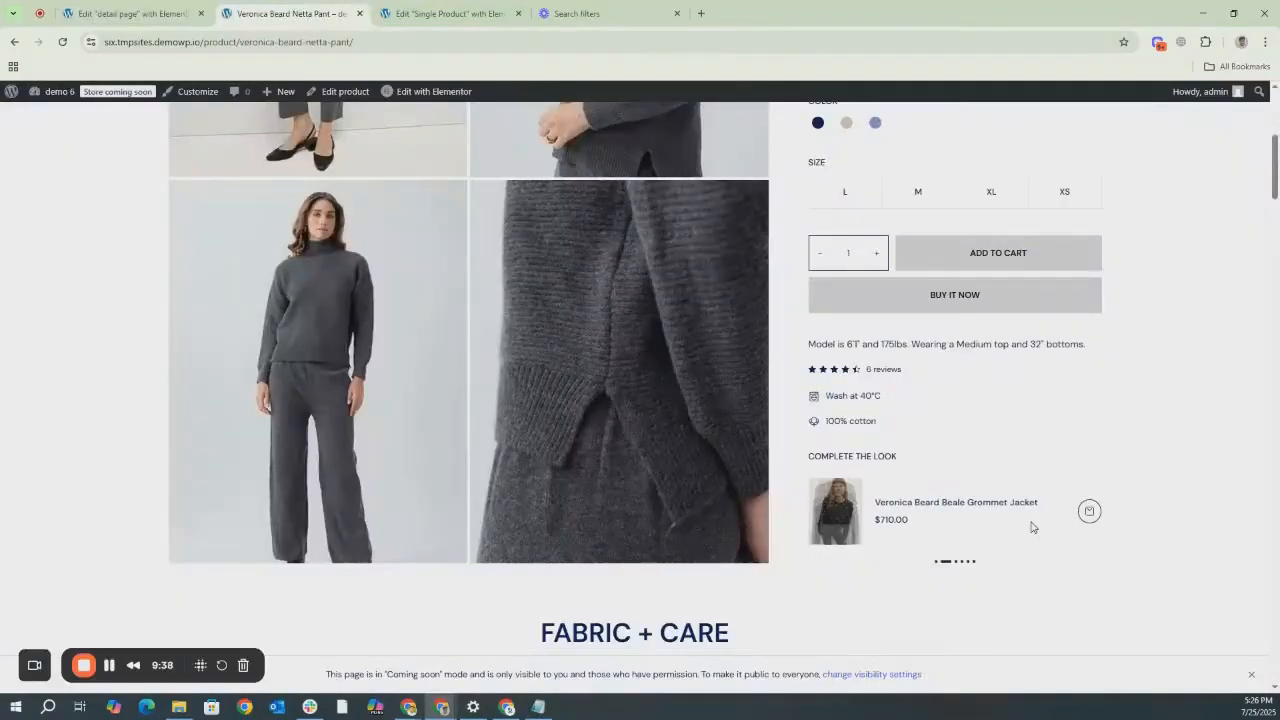
pyautogui.moveTo(1031, 523); pyautogui.dragTo(777, 517)
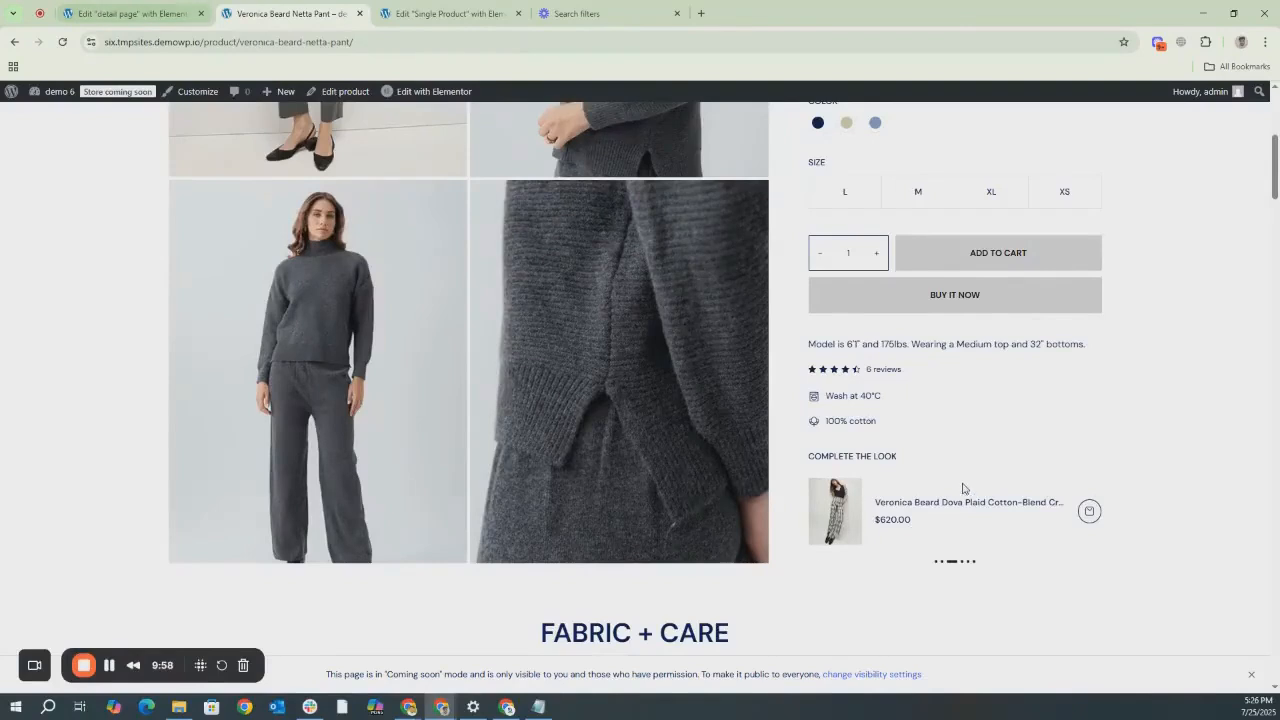
pyautogui.tripleClick(870, 452)
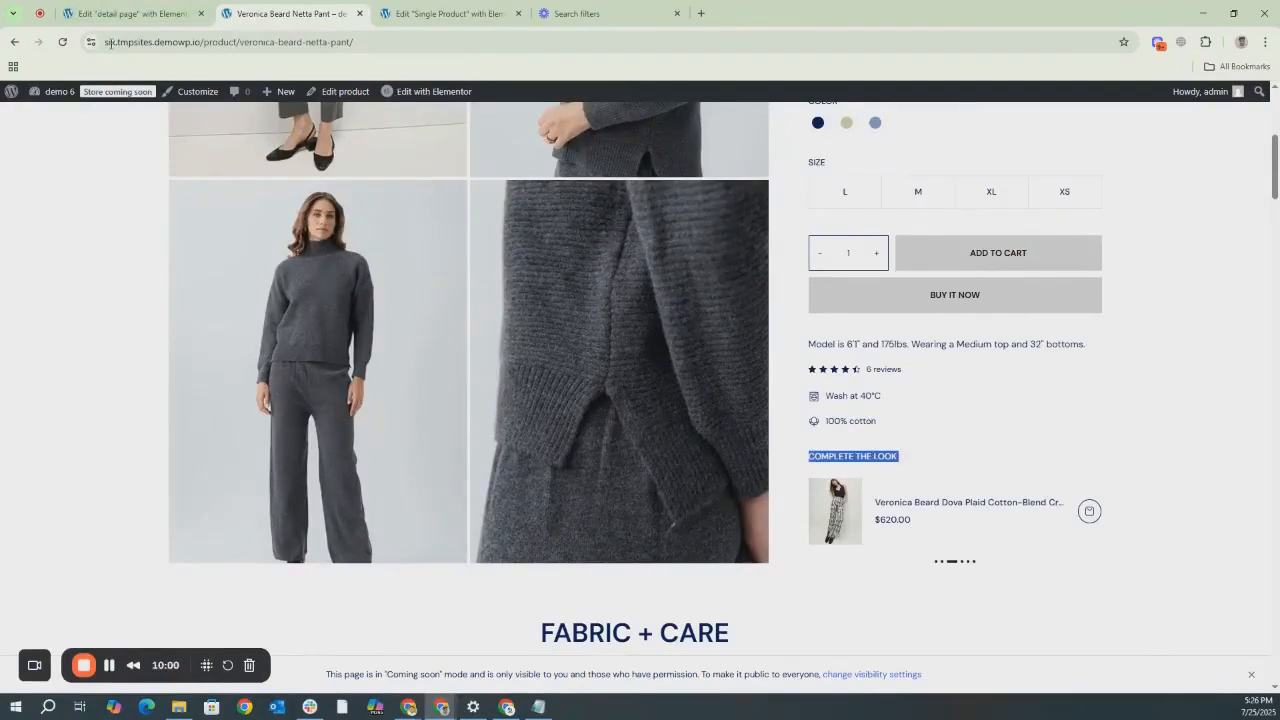
pyautogui.click(128, 13)
# Add a Heading widget below the rating stars with the title "Complete The Look".
pyautogui.moveTo(51, 374); pyautogui.dragTo(323, 490)
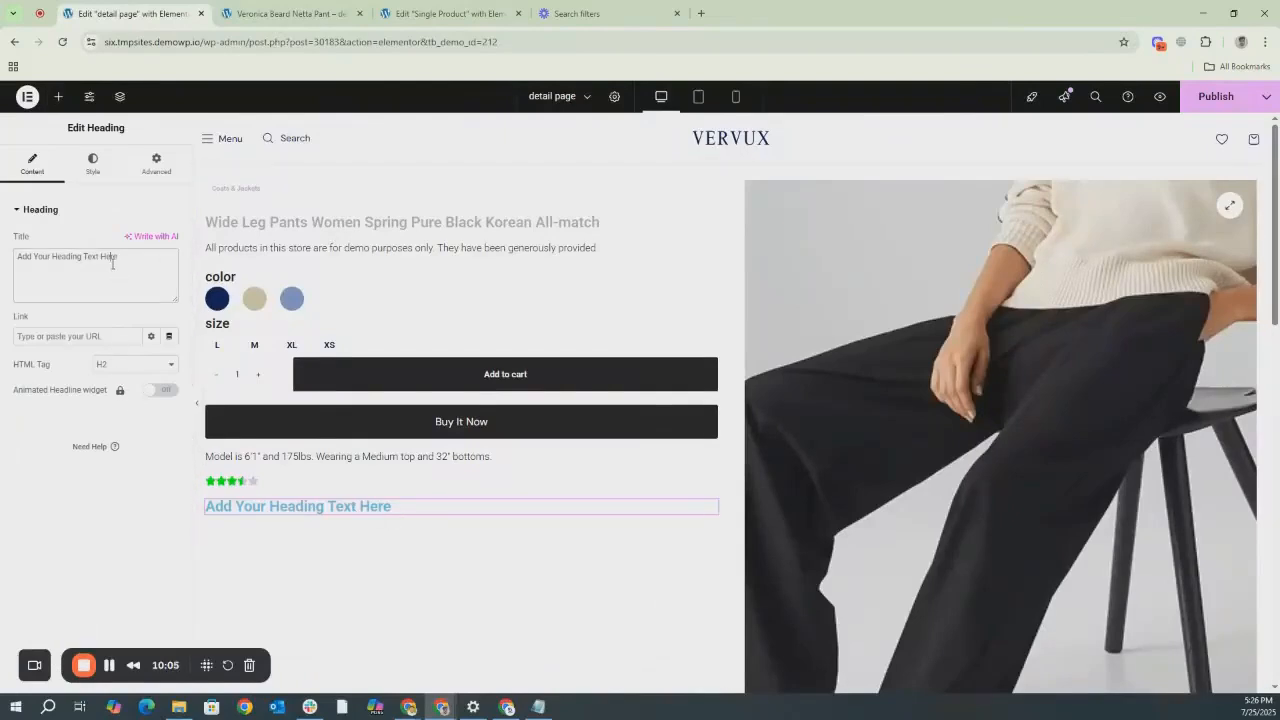
pyautogui.hotkey('ctrl', 'a')
pyautogui.write('Complete The Look')
# Change the "Complete The Look" heading's text color to near-black.
pyautogui.click(93, 163)
pyautogui.click(169, 429)
pyautogui.moveTo(145, 497); pyautogui.dragTo(93, 577)
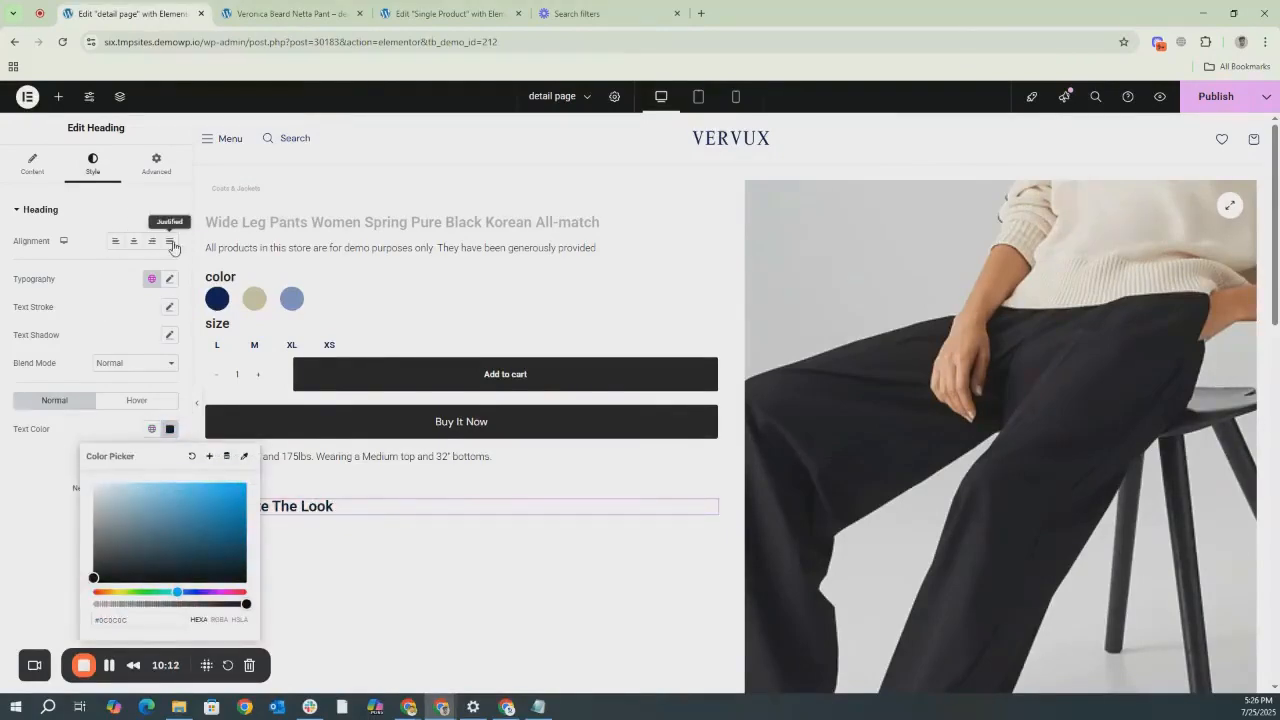
# Set the "Complete The Look" heading's typography to size 20 px and weight 800 (Extra Bold).
pyautogui.click(169, 279)
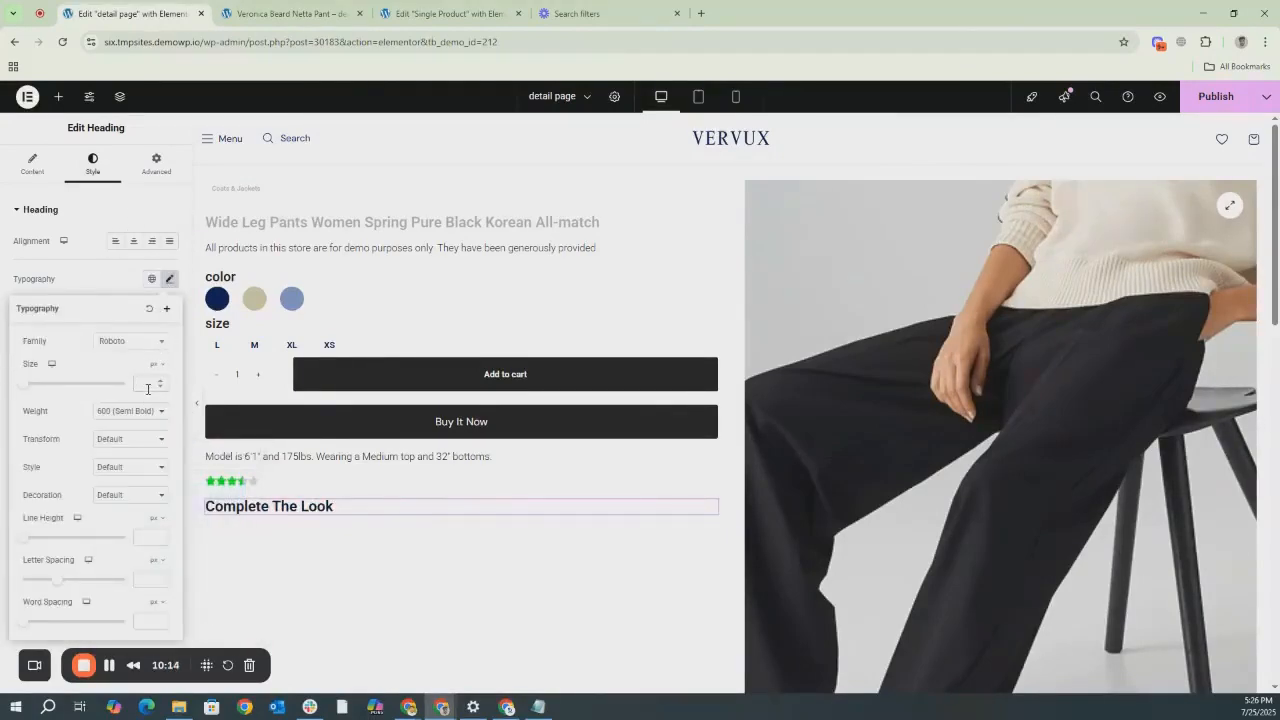
pyautogui.write('20')
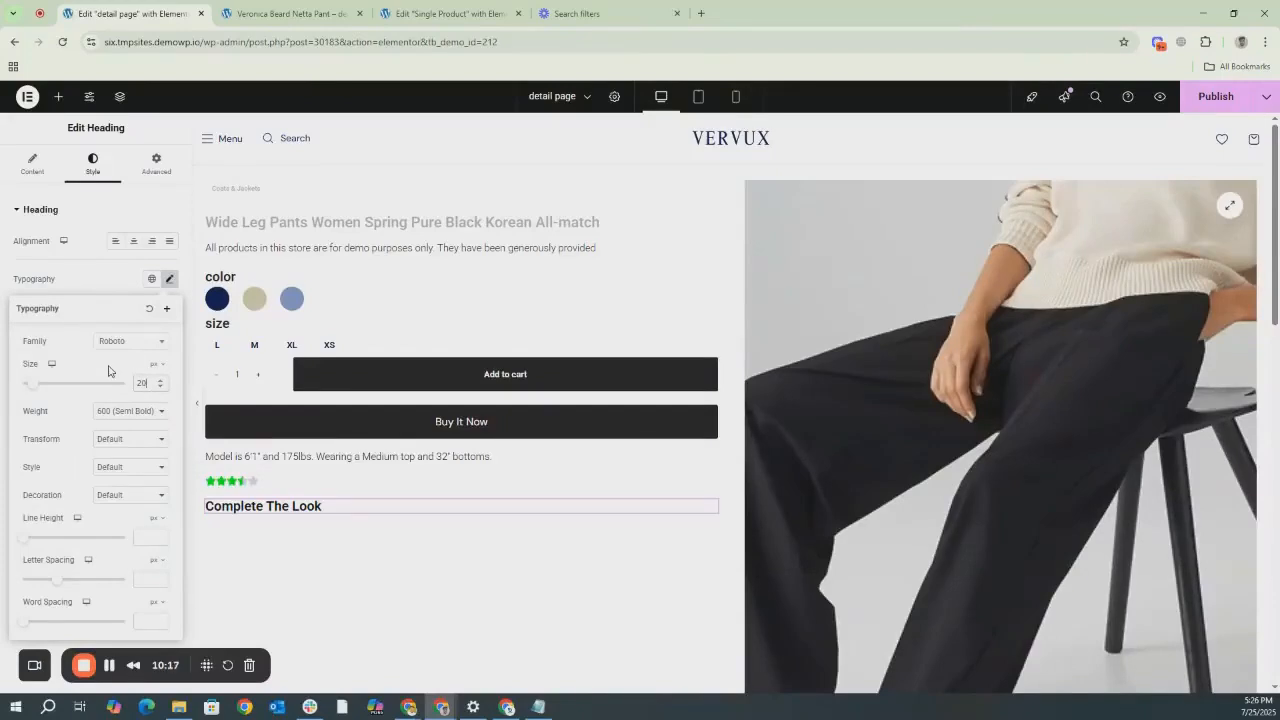
pyautogui.click(108, 411)
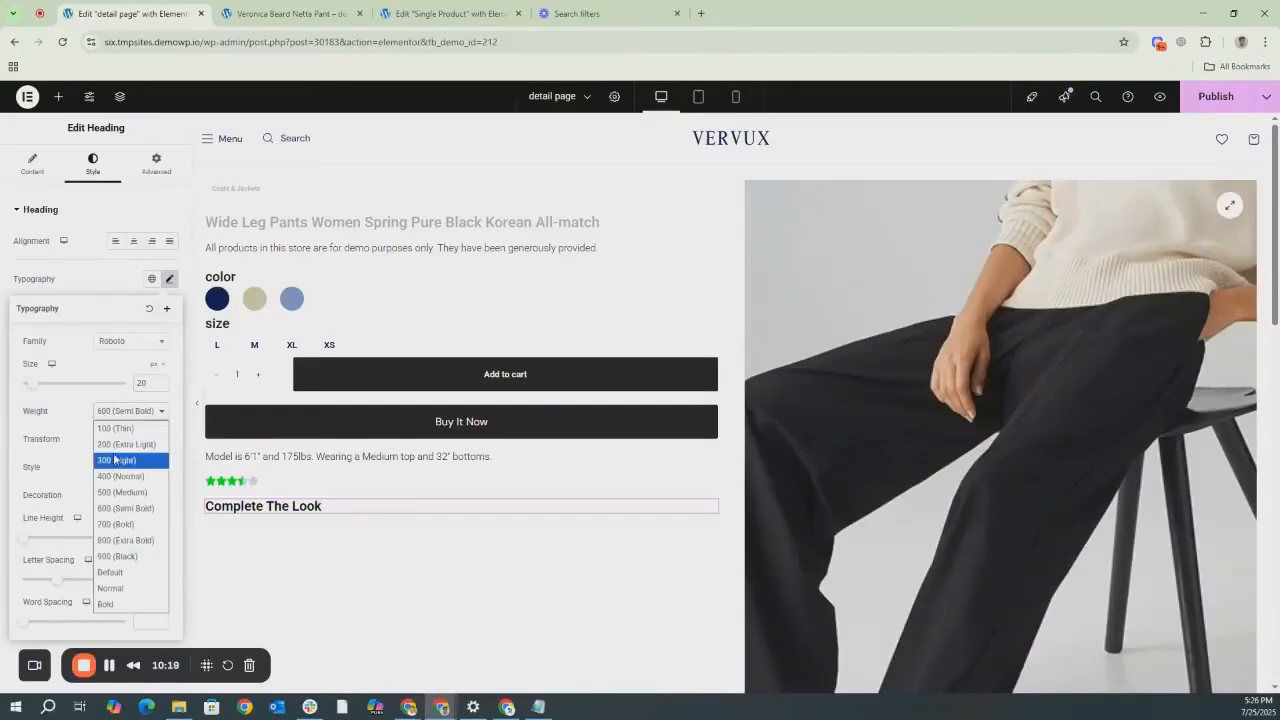
pyautogui.click(115, 540)
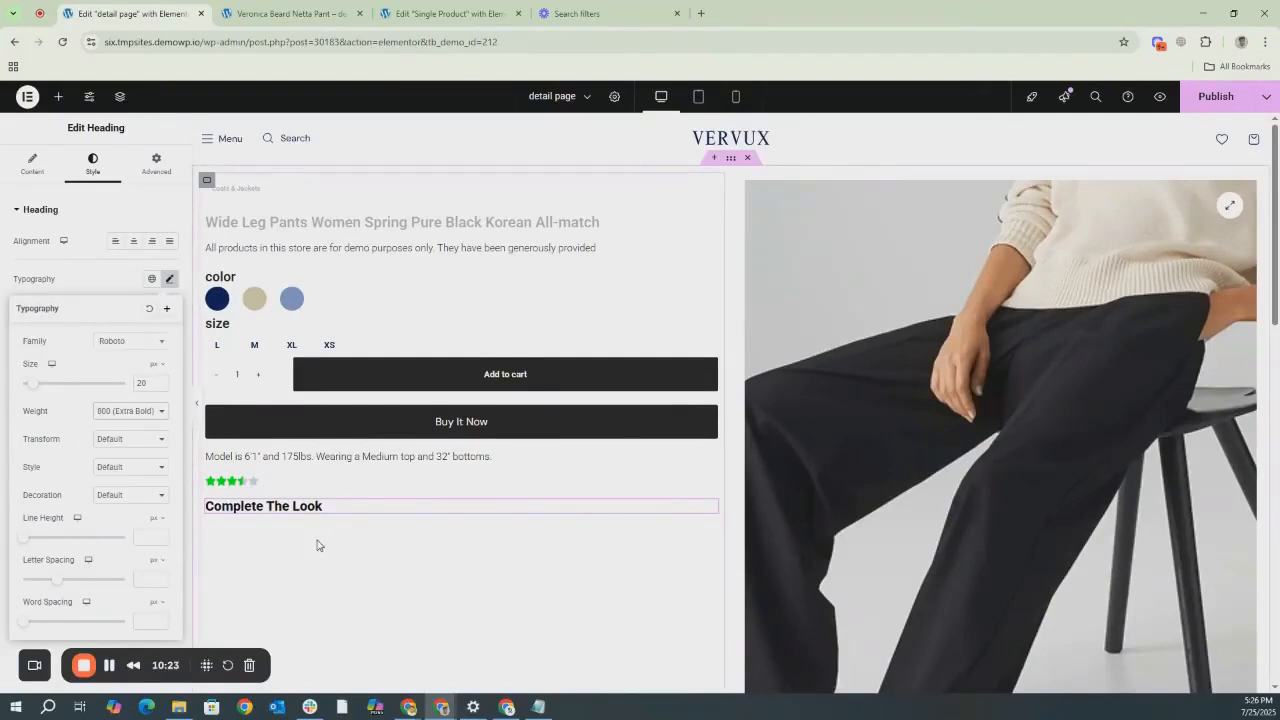
# Search the widgets for "product" and "type", and add the Products by Type widget below the "Complete The Look" heading.
pyautogui.click(58, 96)
pyautogui.write('p')
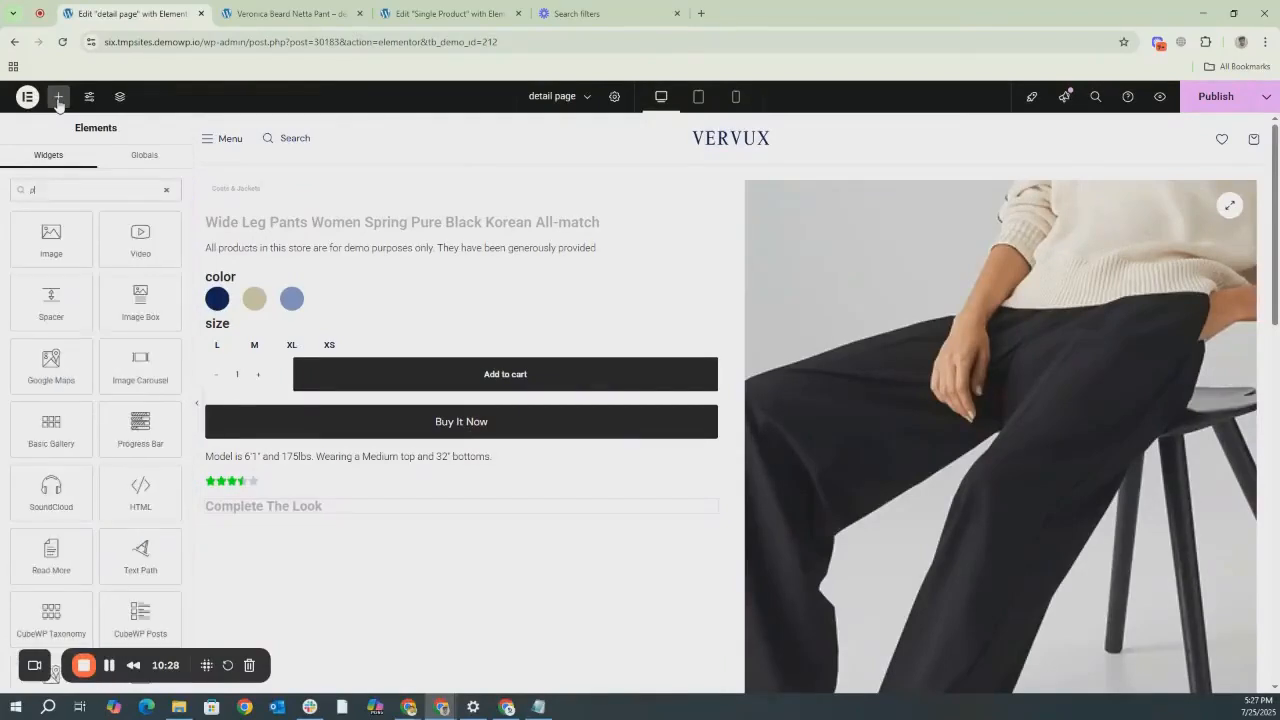
pyautogui.write('roduct')
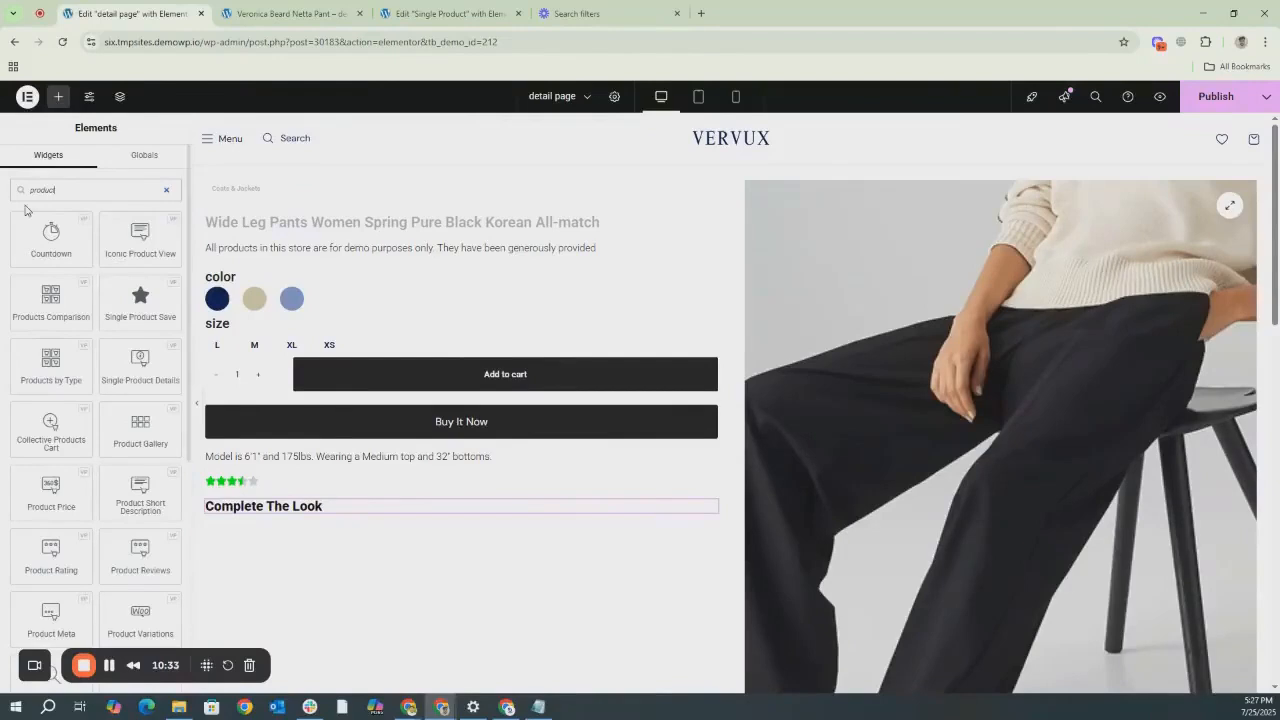
pyautogui.press('BackSpace')
pyautogui.press('BackSpace')
pyautogui.press('BackSpace')
pyautogui.press('BackSpace')
pyautogui.press('BackSpace')
pyautogui.press('BackSpace')
pyautogui.press('BackSpace')
pyautogui.write('si')
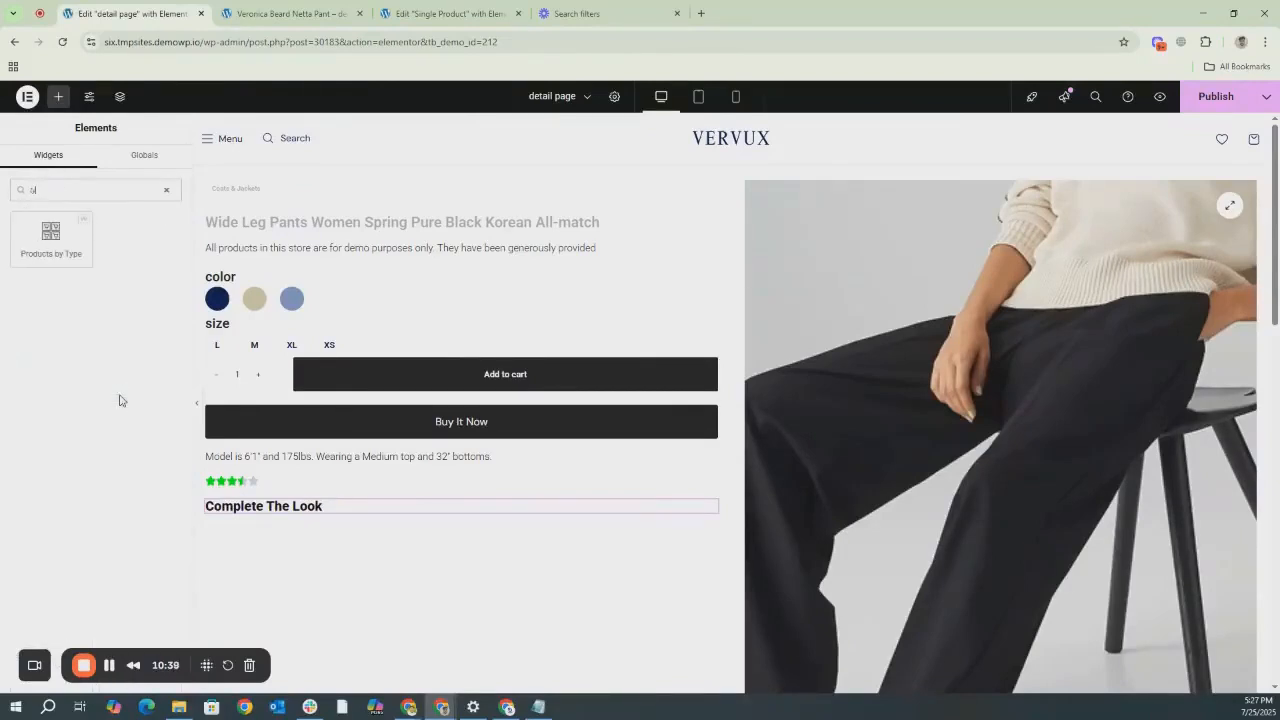
pyautogui.write('e')
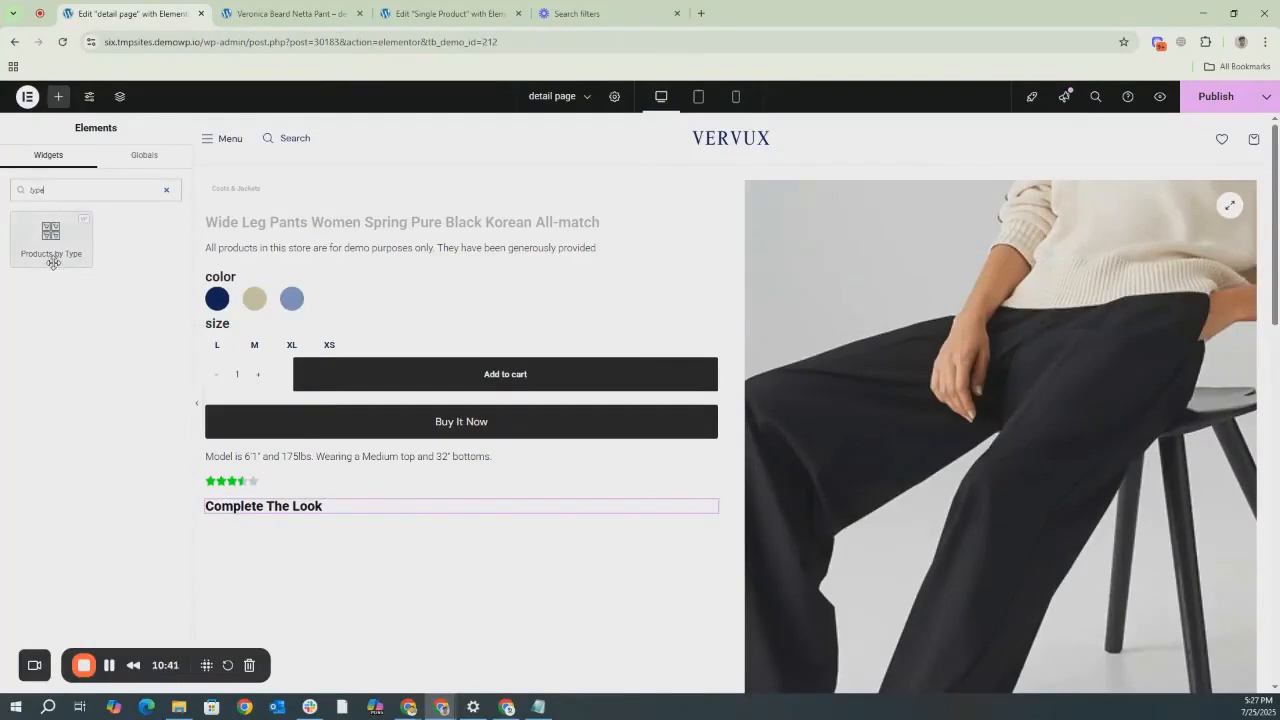
pyautogui.moveTo(53, 260); pyautogui.dragTo(395, 525)
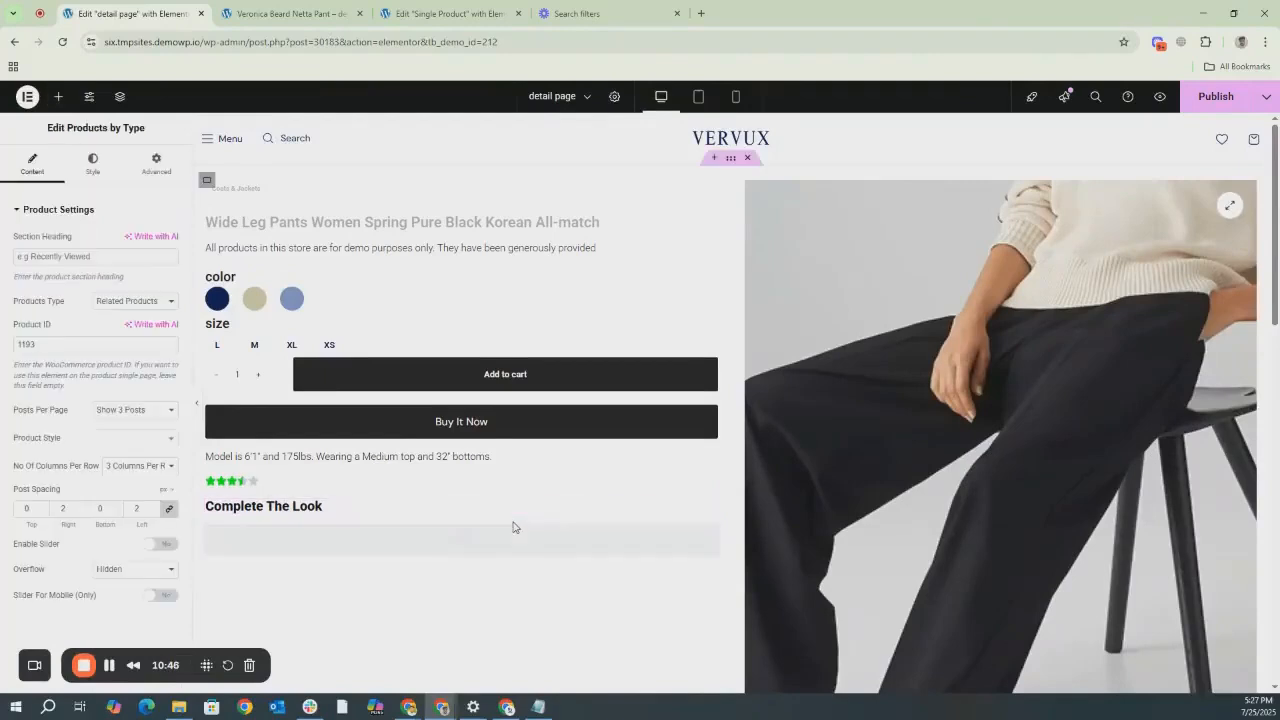
# Compare the template's related product cards with the "Complete The Look" slider on the reference product page.
pyautogui.scroll(-2, 501, 525)
pyautogui.scroll(1, 503, 517)
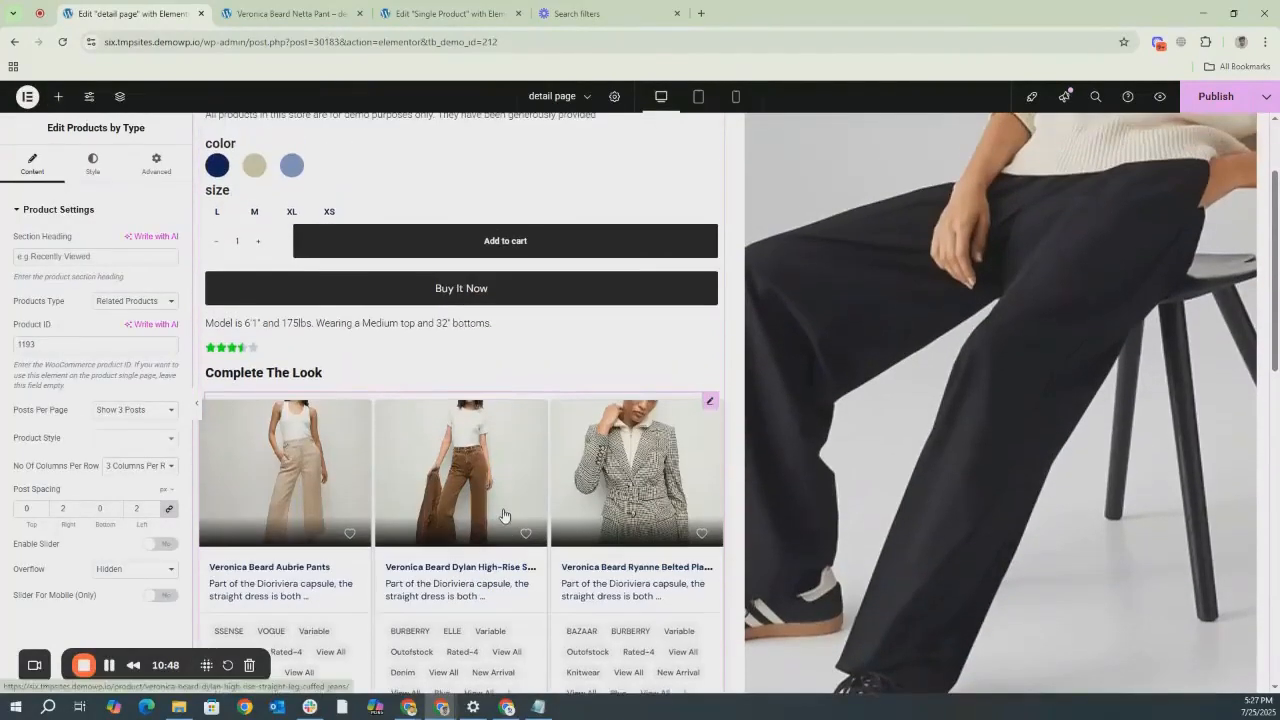
pyautogui.scroll(-3, 503, 515)
pyautogui.scroll(3, 503, 515)
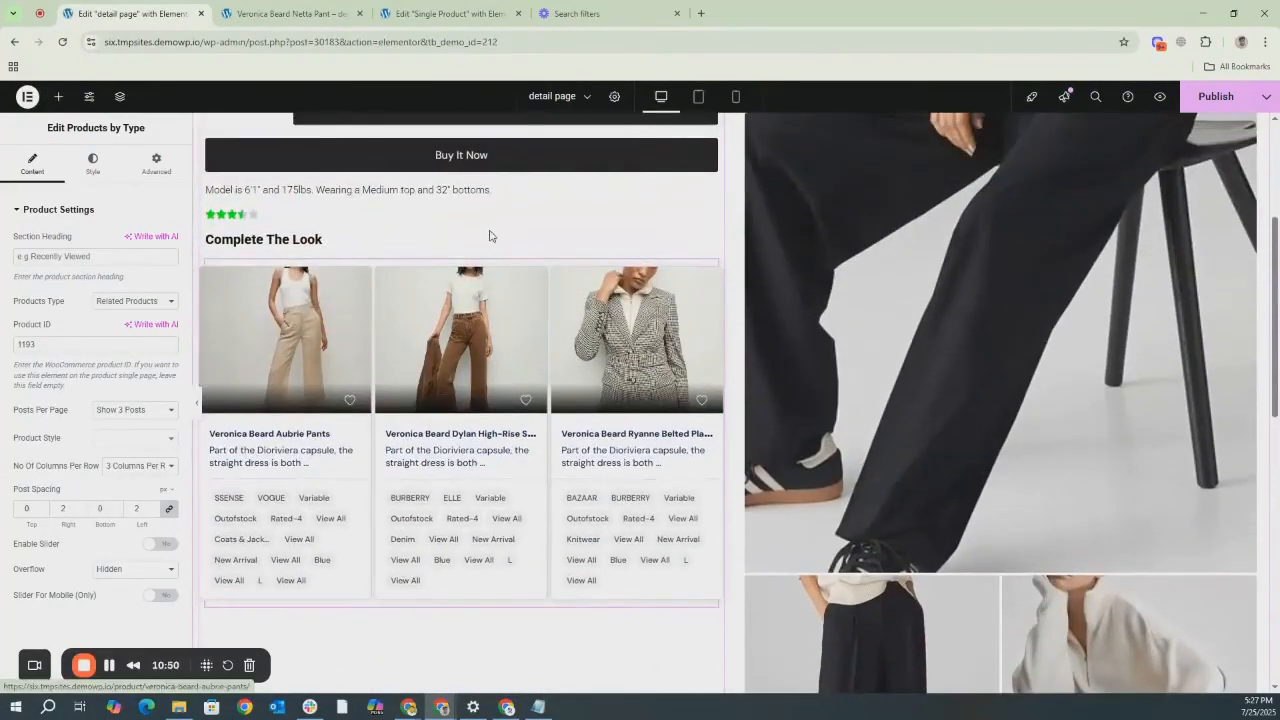
pyautogui.click(300, 13)
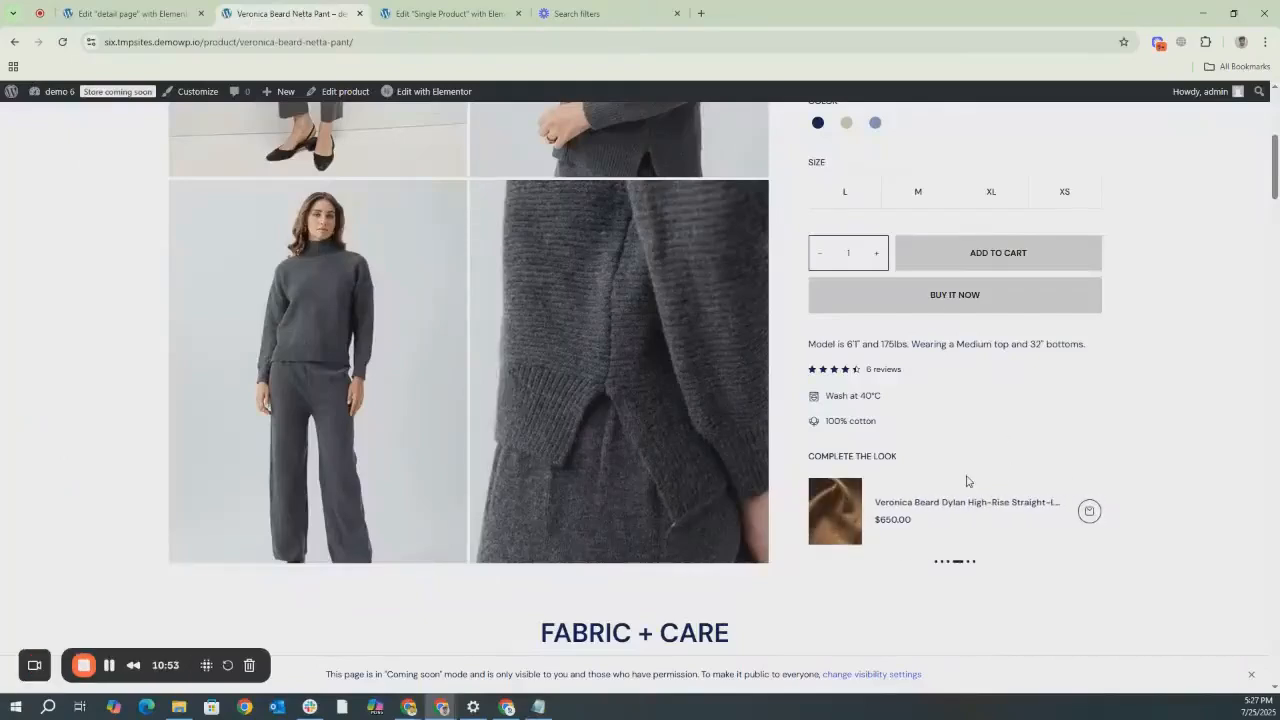
pyautogui.click(120, 16)
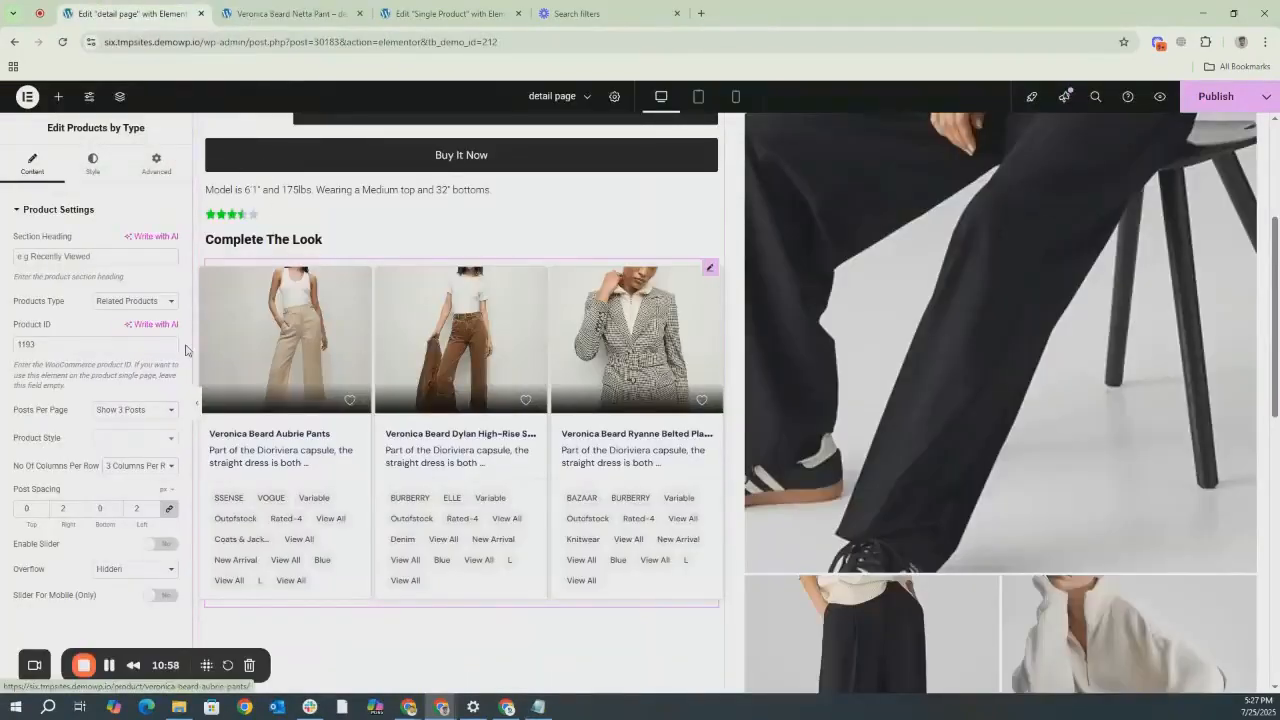
# Set the Products by Type widget's section heading to "Recent Products".
pyautogui.click(51, 254)
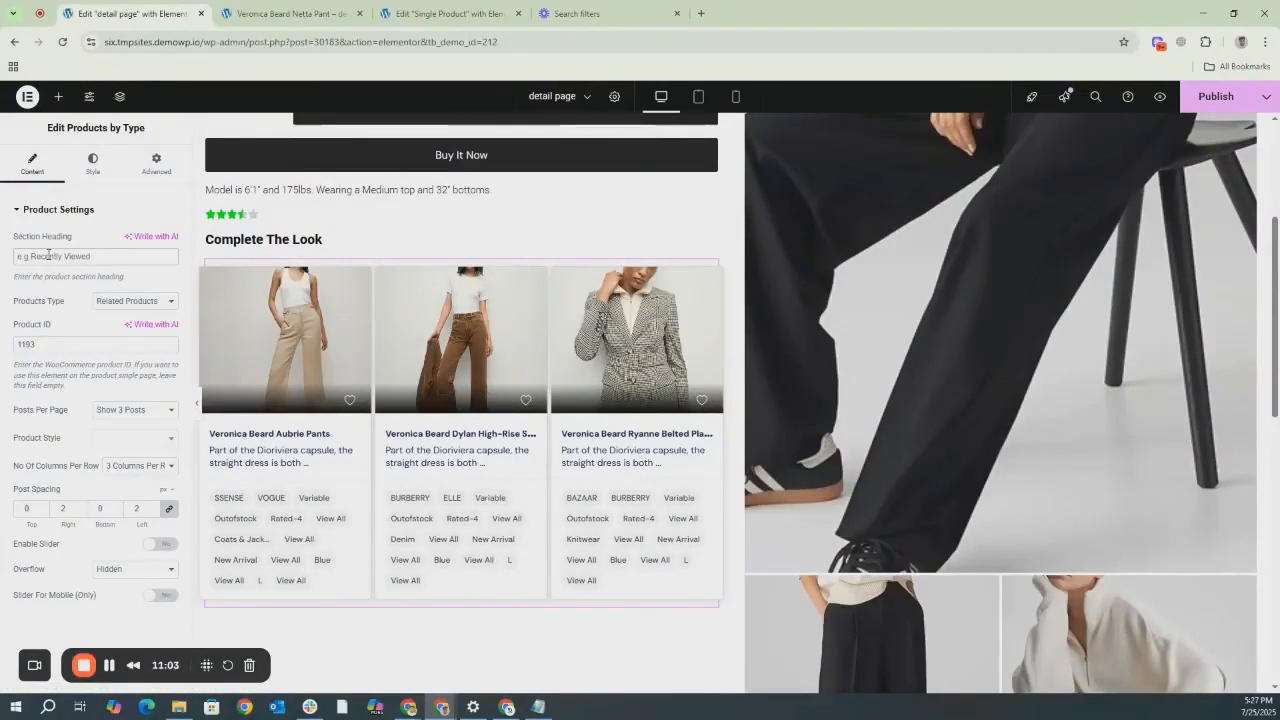
pyautogui.write('Rec')
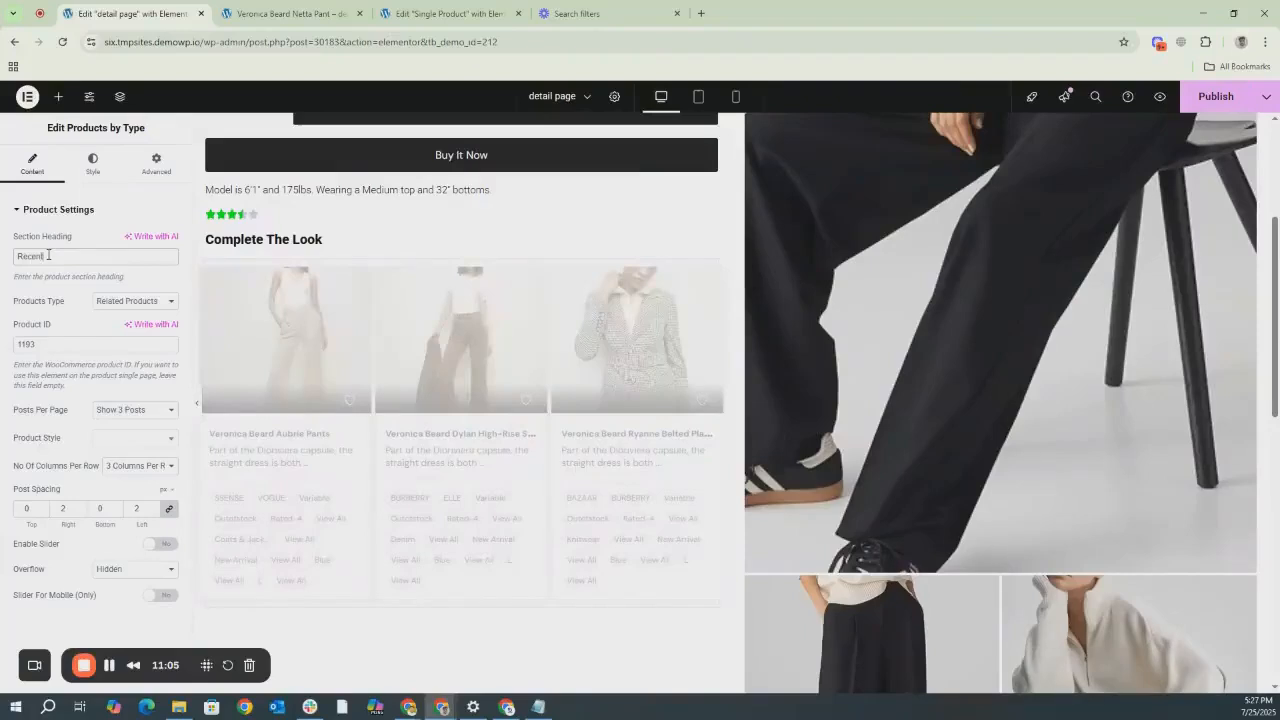
pyautogui.write('ent Produ')
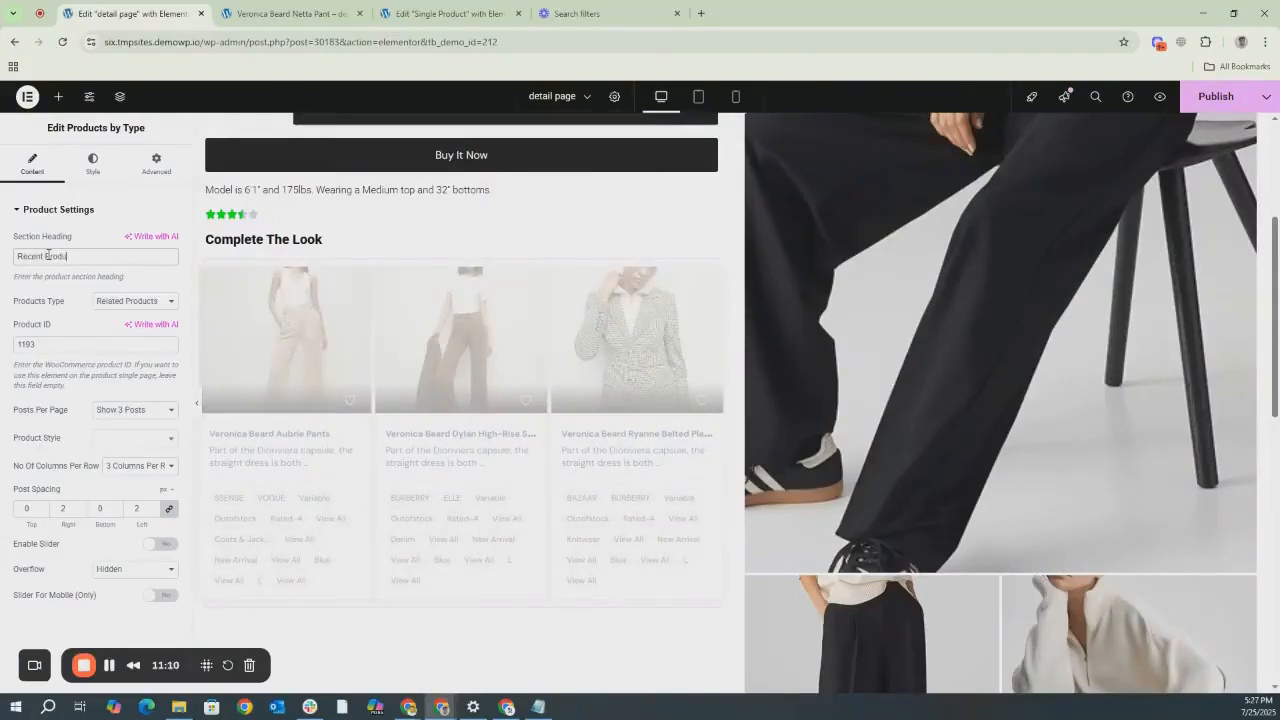
pyautogui.write('cts')
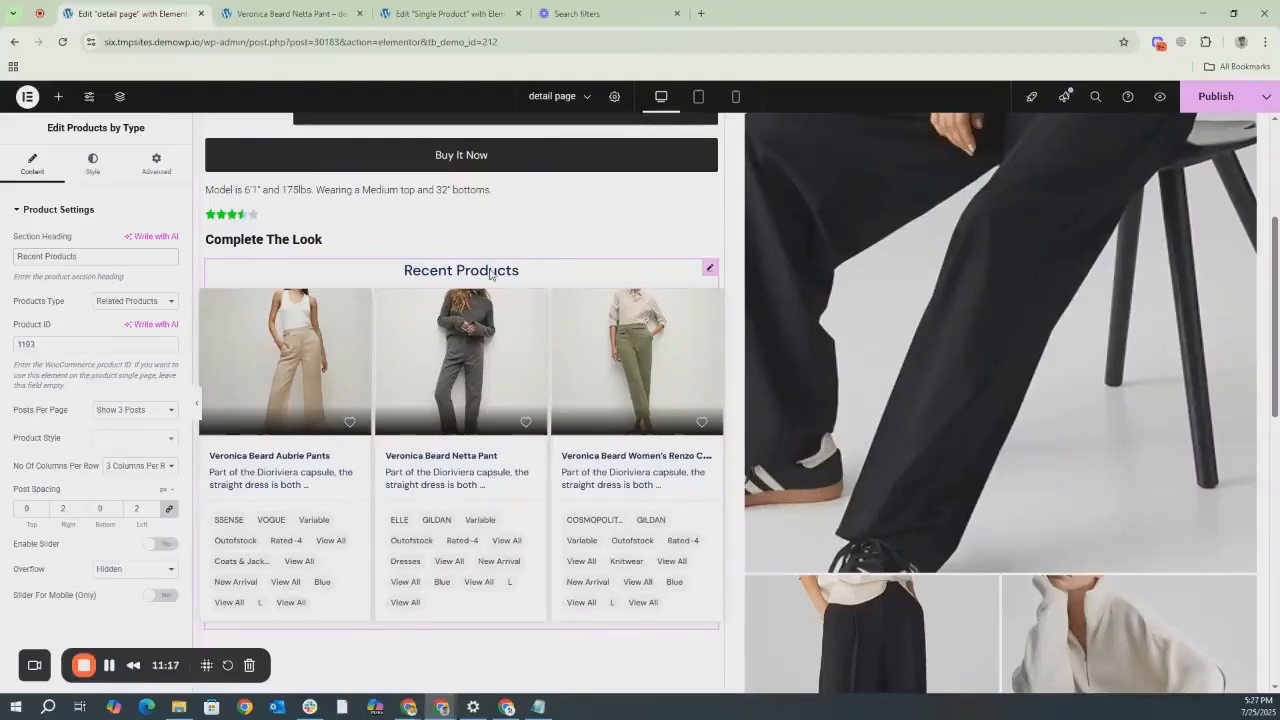
# Keep Related Products as the Products by Type source and set the product style to fashion-v3-card-4.
pyautogui.click(130, 301)
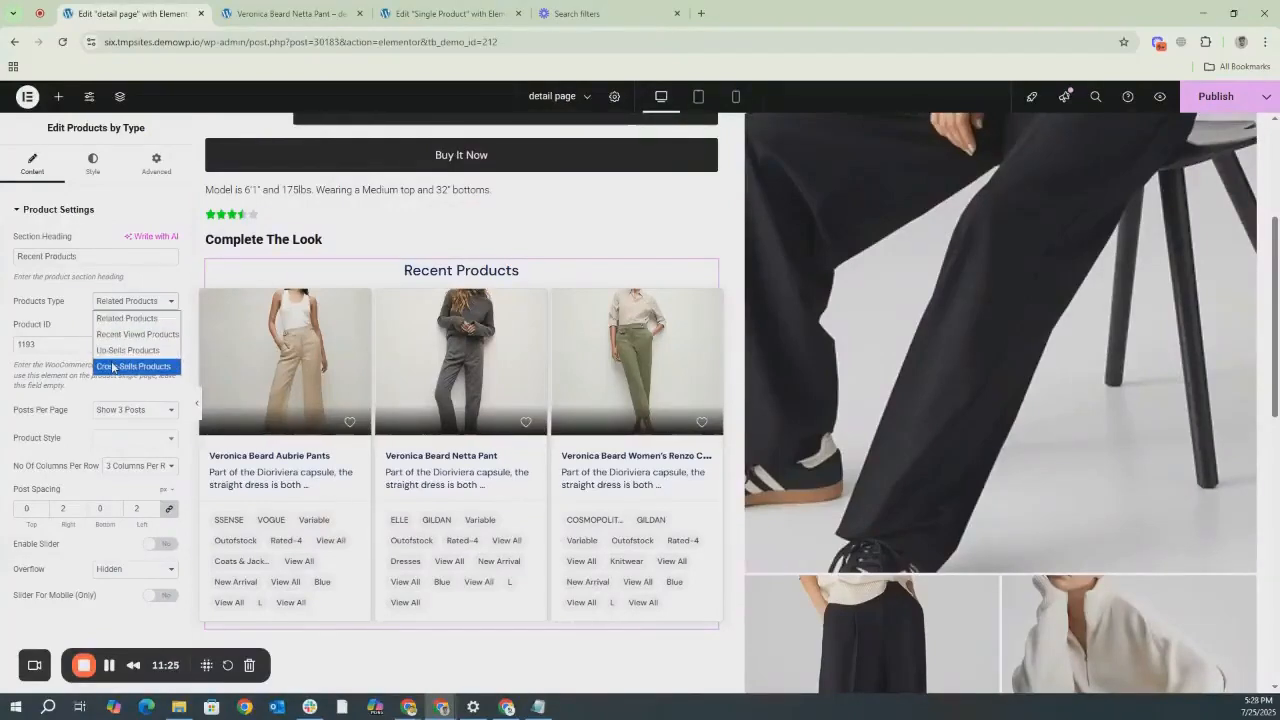
pyautogui.click(111, 324)
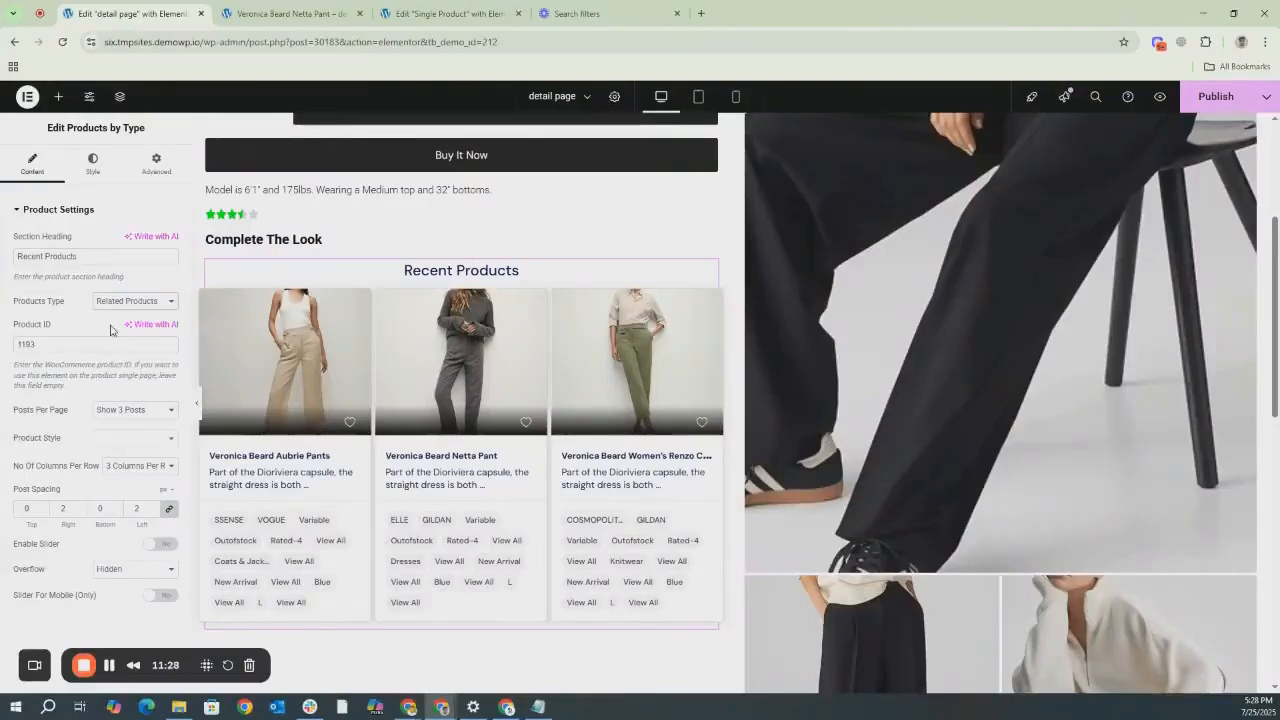
pyautogui.moveTo(48, 347); pyautogui.dragTo(12, 350)
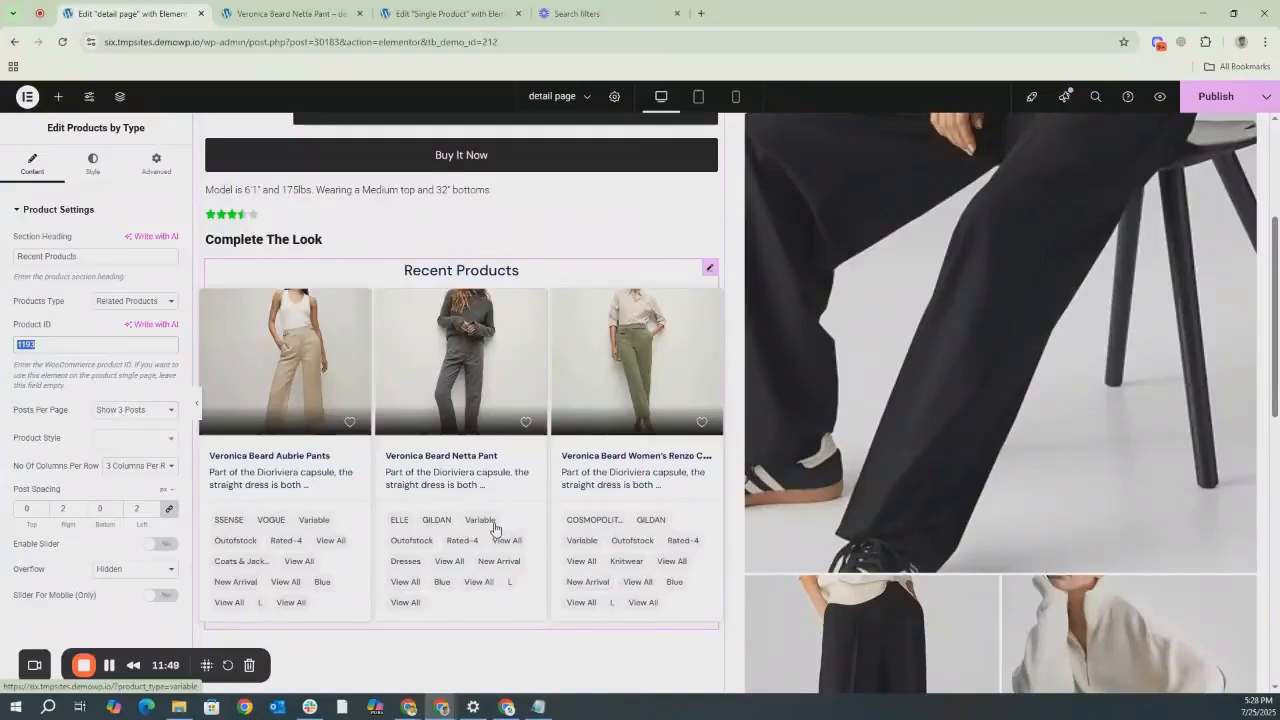
pyautogui.click(115, 437)
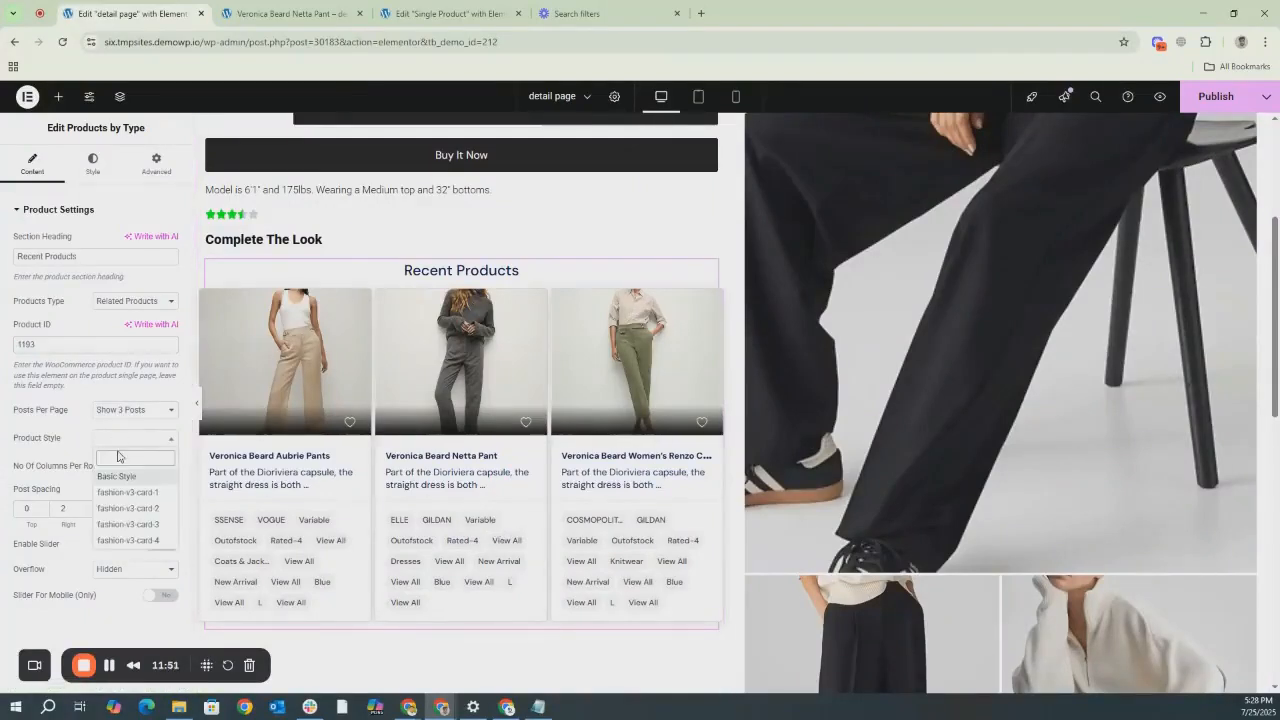
pyautogui.click(127, 540)
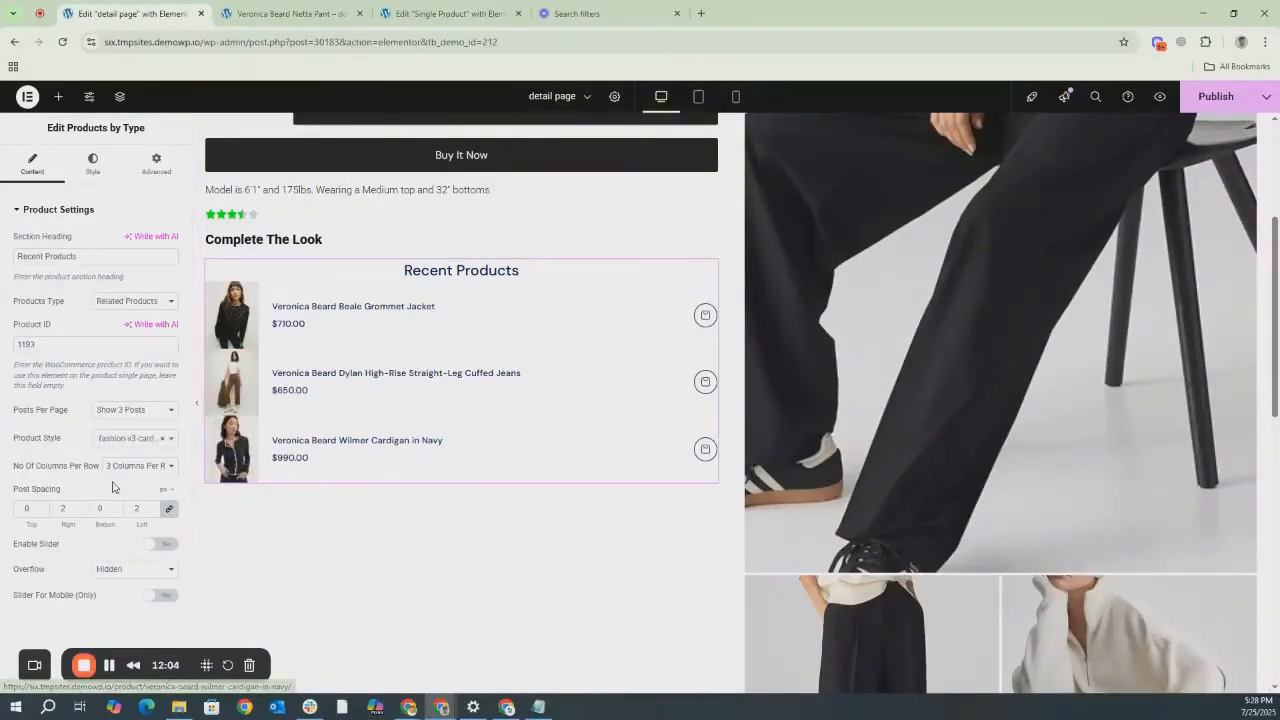
# Enable the slider for the Products by Type widget, leaving the mobile-only slider off.
pyautogui.click(166, 546)
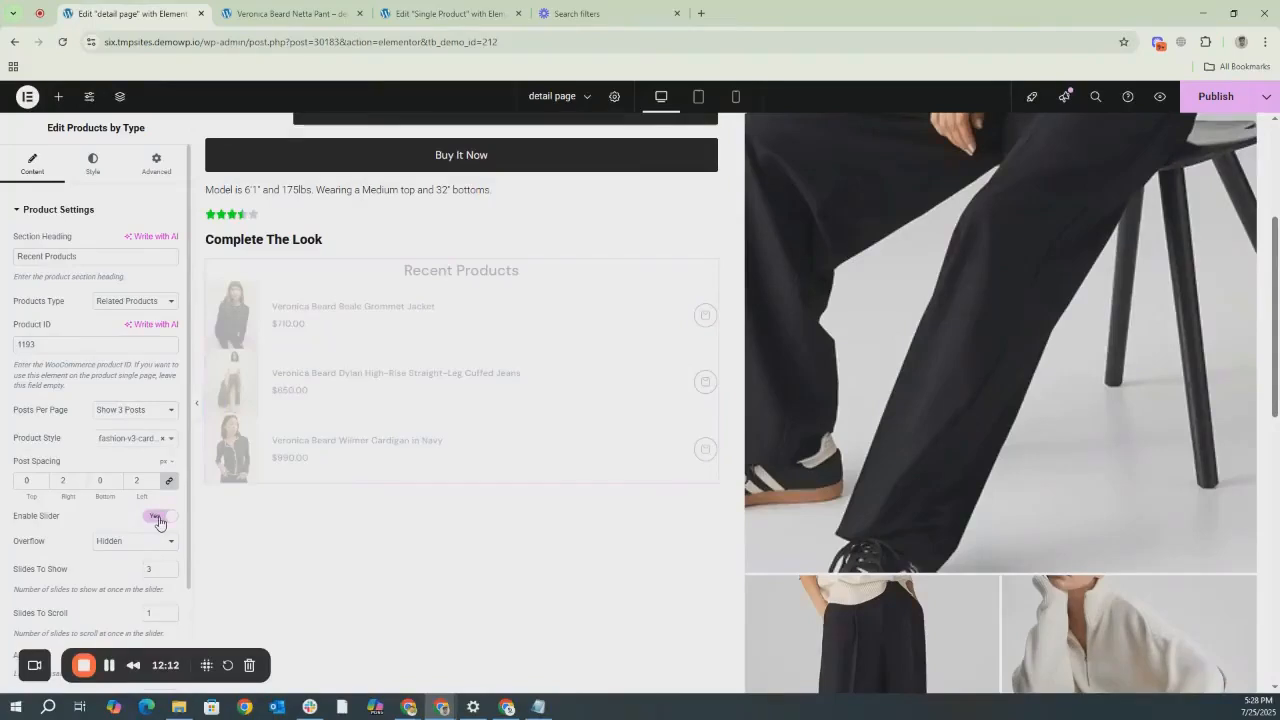
pyautogui.click(159, 518)
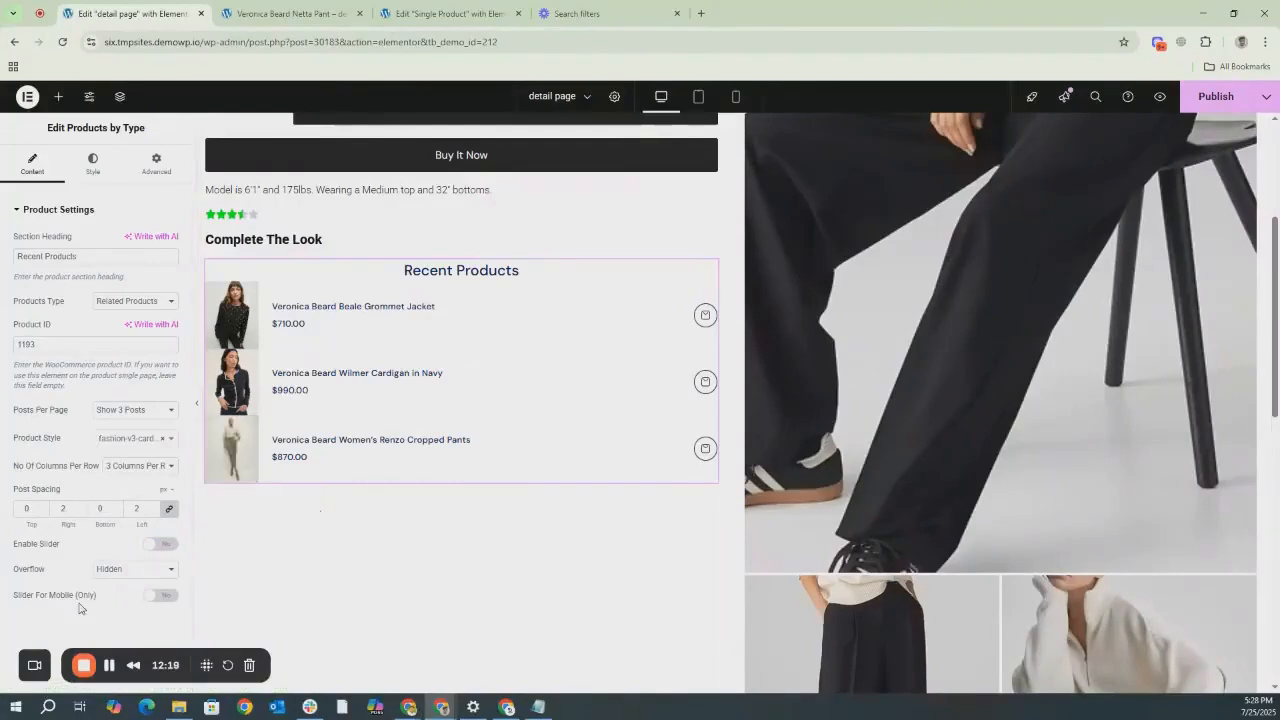
pyautogui.moveTo(40, 601); pyautogui.dragTo(109, 603)
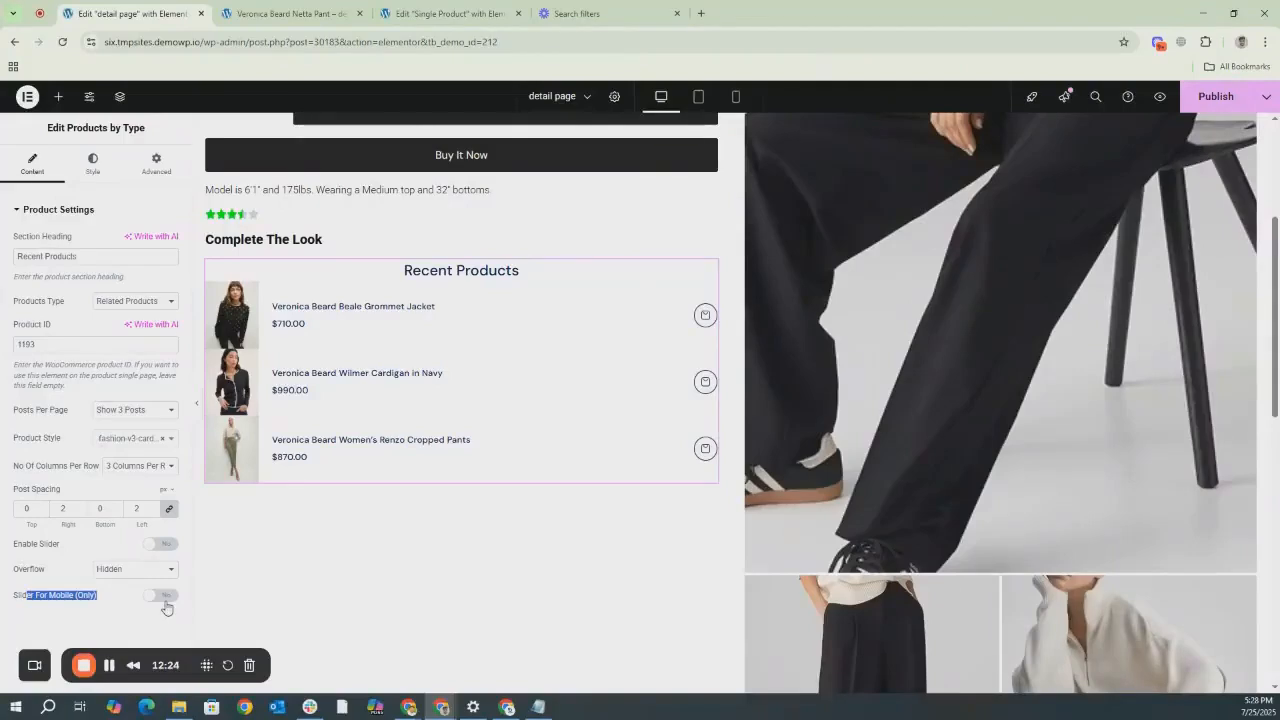
pyautogui.click(163, 546)
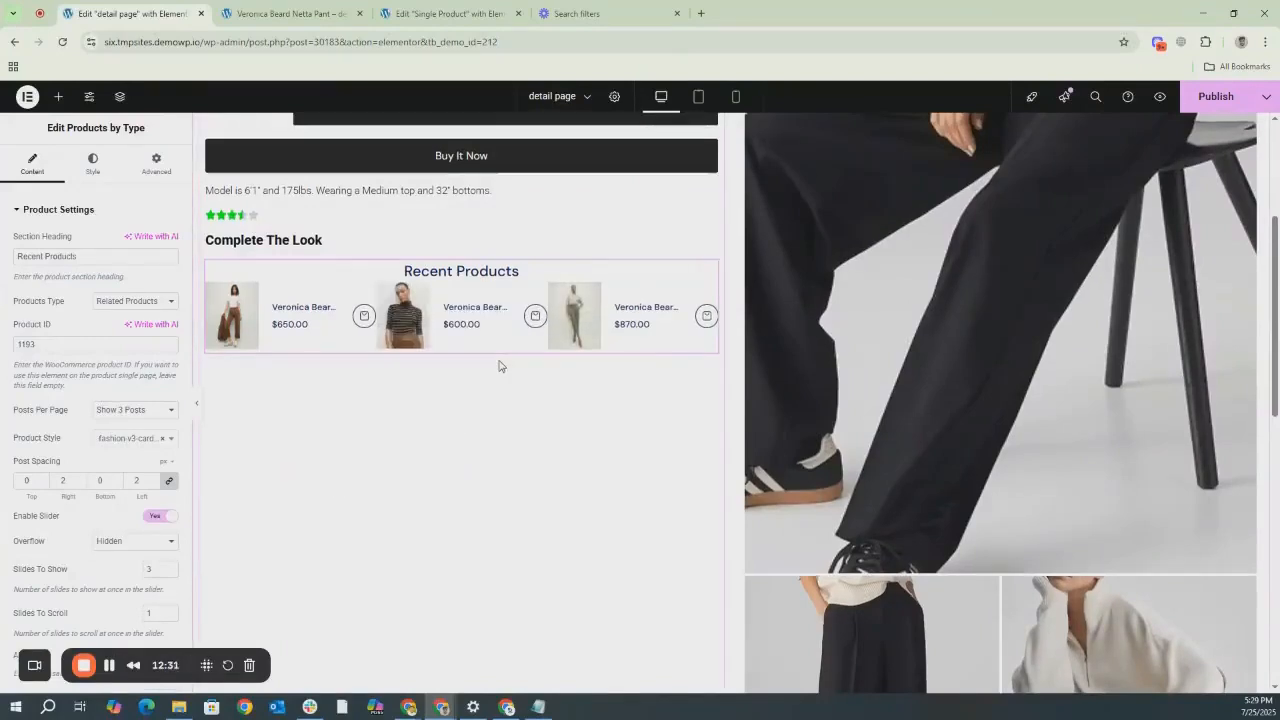
# Narrow the product details column to about a quarter of the page width, widening the gallery column beside it.
pyautogui.scroll(3, 500, 360)
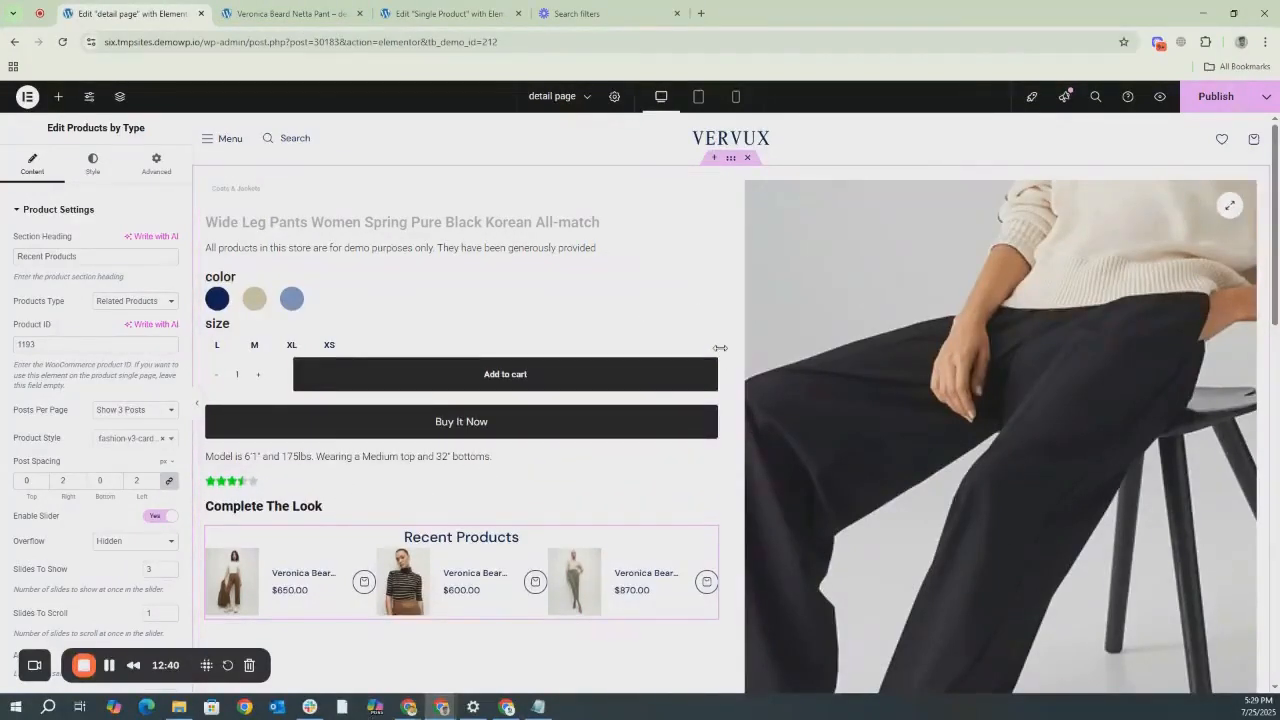
pyautogui.moveTo(722, 347); pyautogui.dragTo(481, 356)
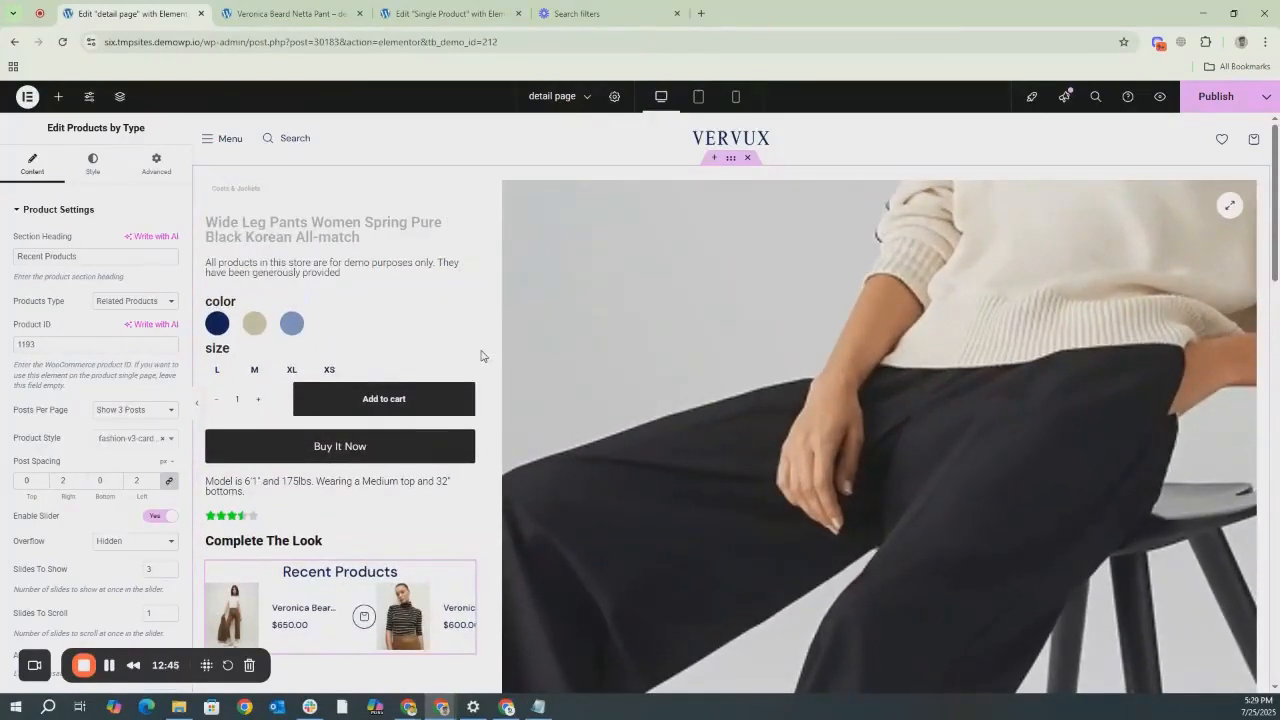
pyautogui.scroll(-5, 481, 356)
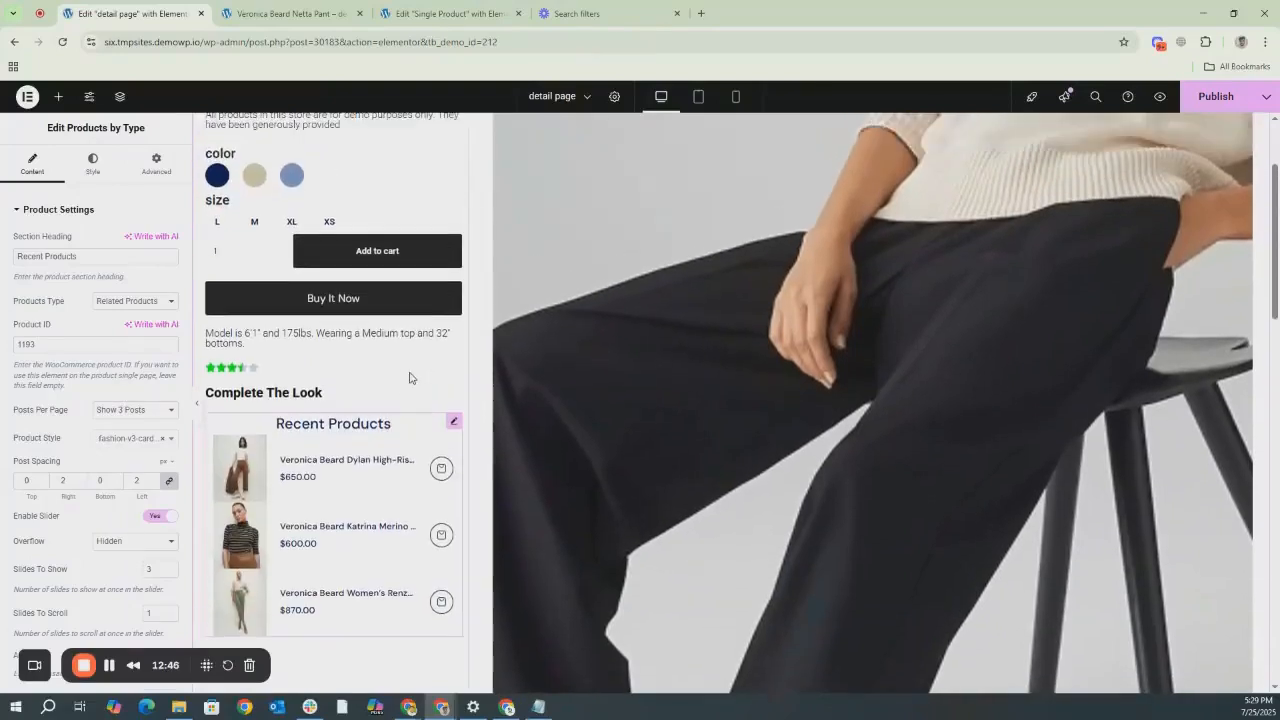
pyautogui.scroll(-10, 409, 378)
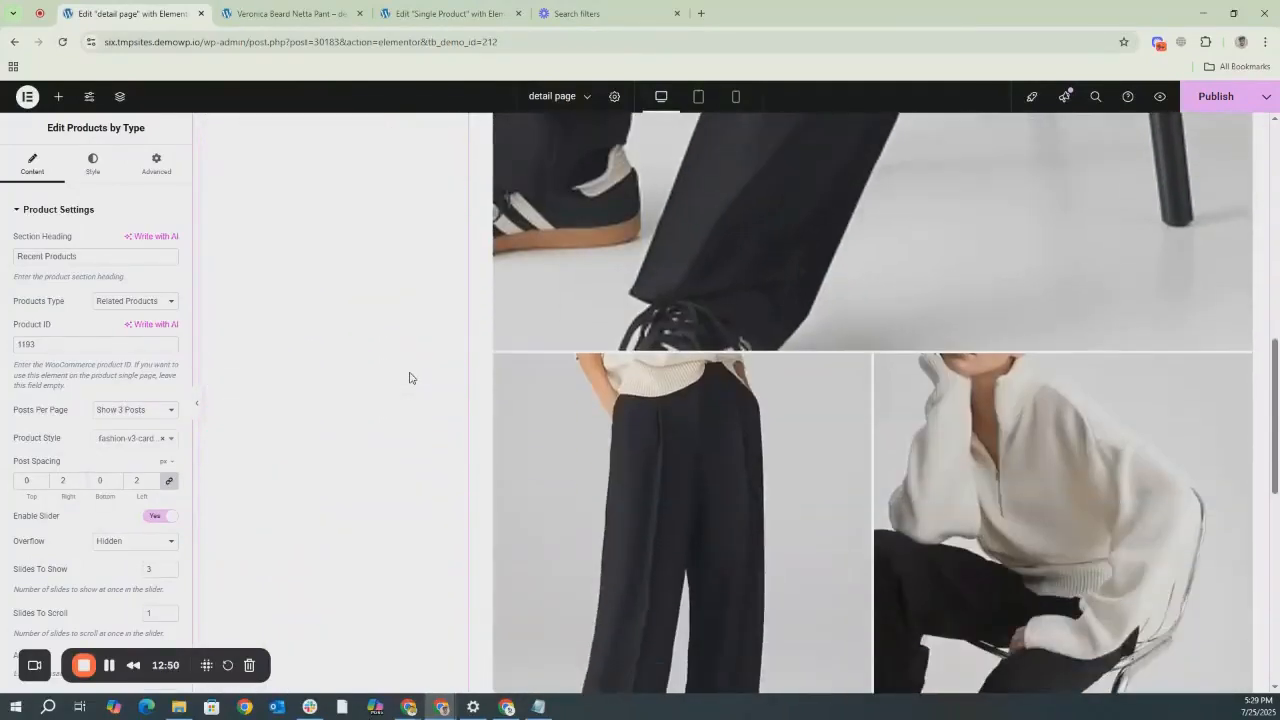
pyautogui.scroll(10, 420, 375)
pyautogui.scroll(5, 640, 378)
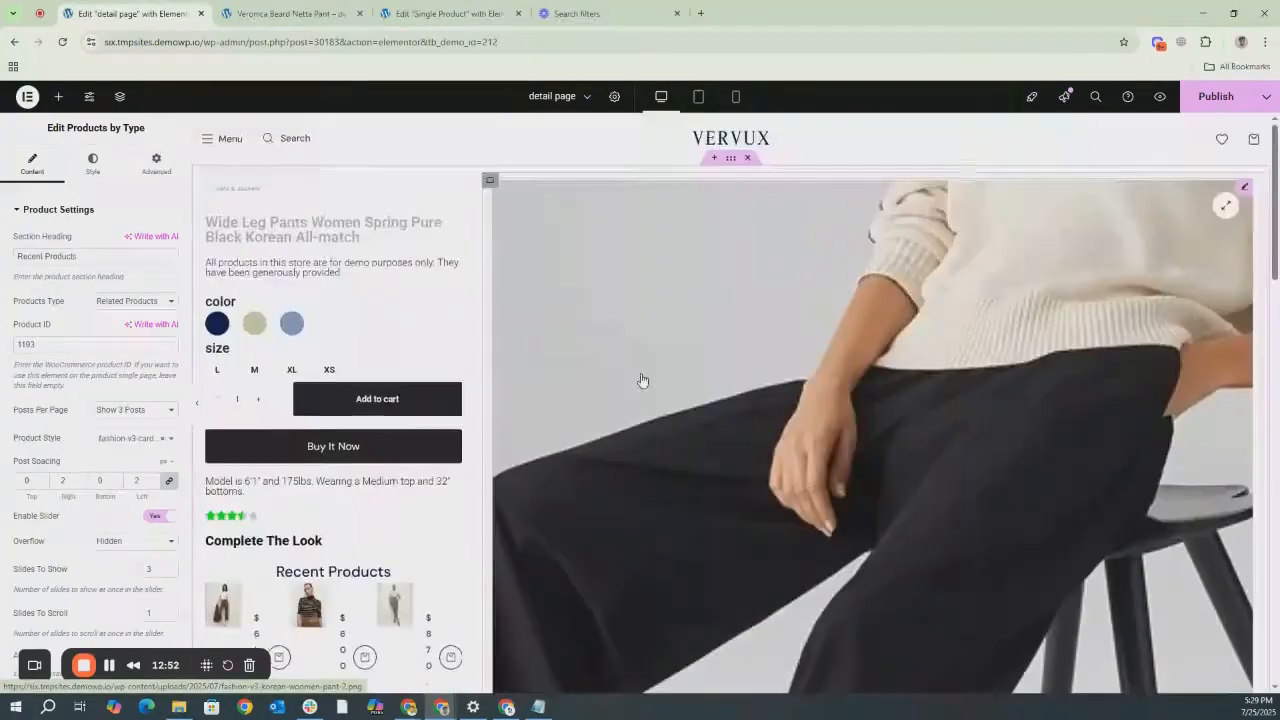
# Set the Product Gallery to show 2 images in a row and publish the template.
pyautogui.click(648, 374)
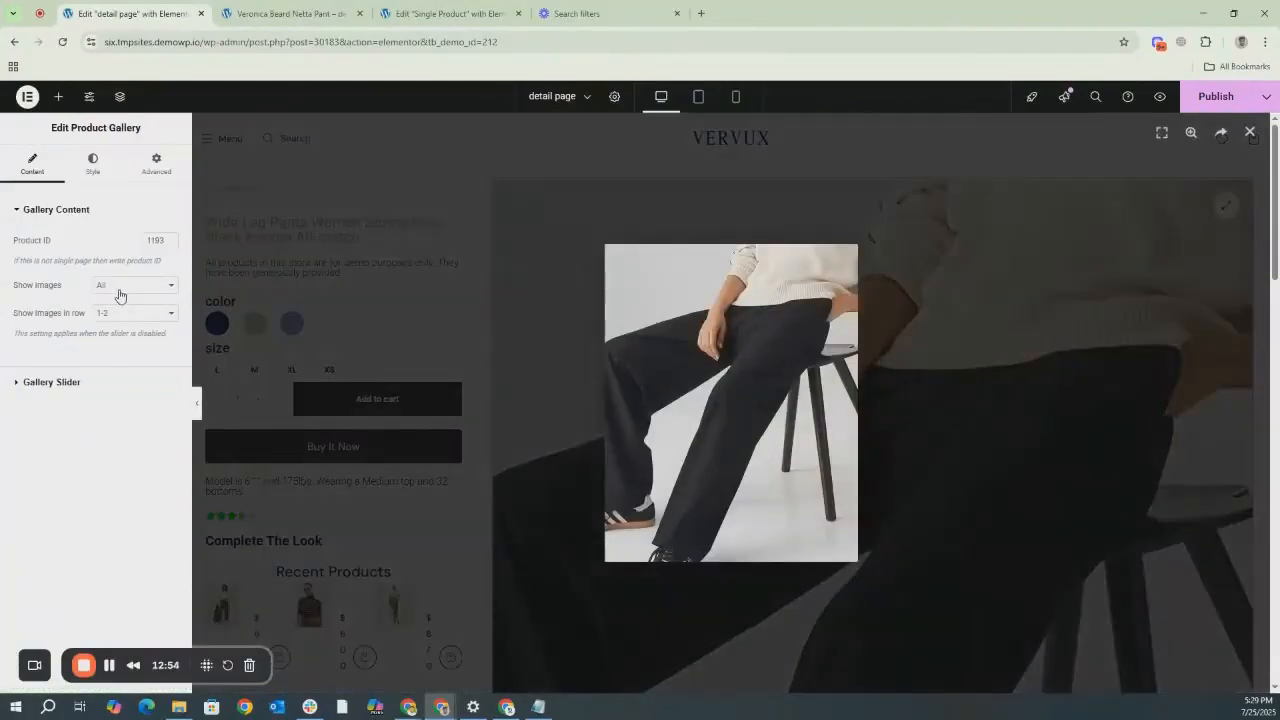
pyautogui.click(115, 313)
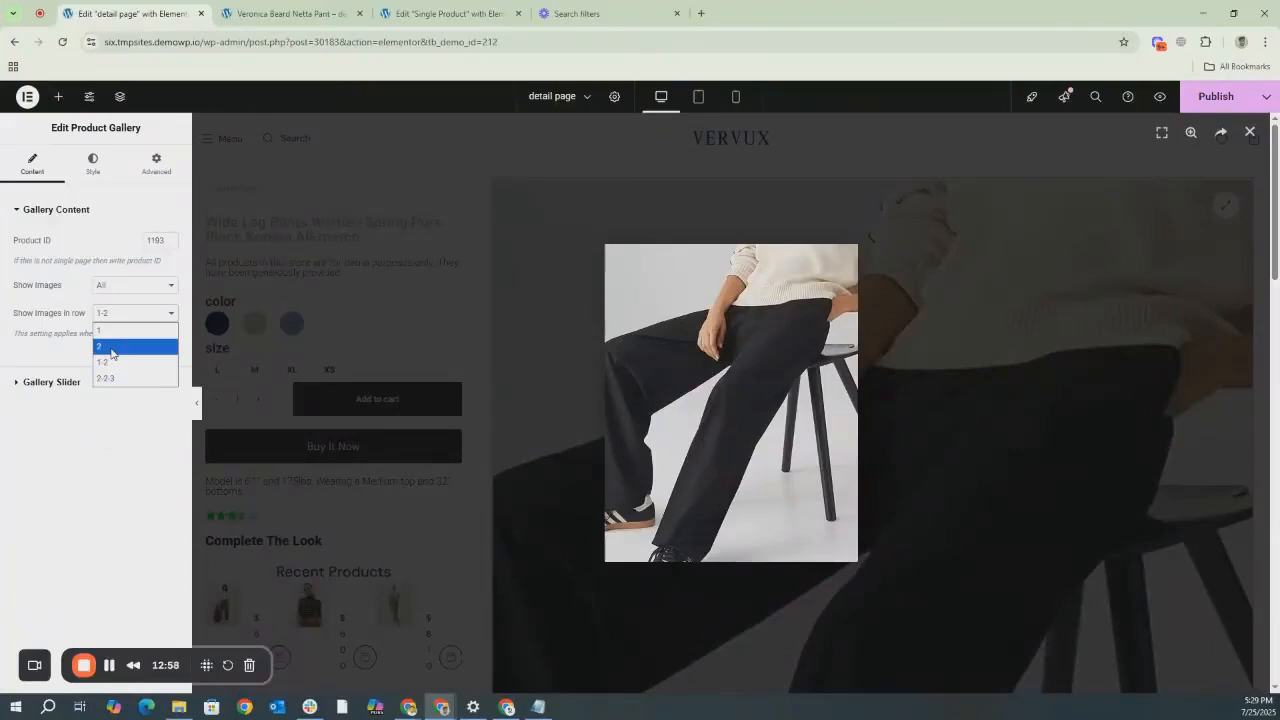
pyautogui.click(112, 347)
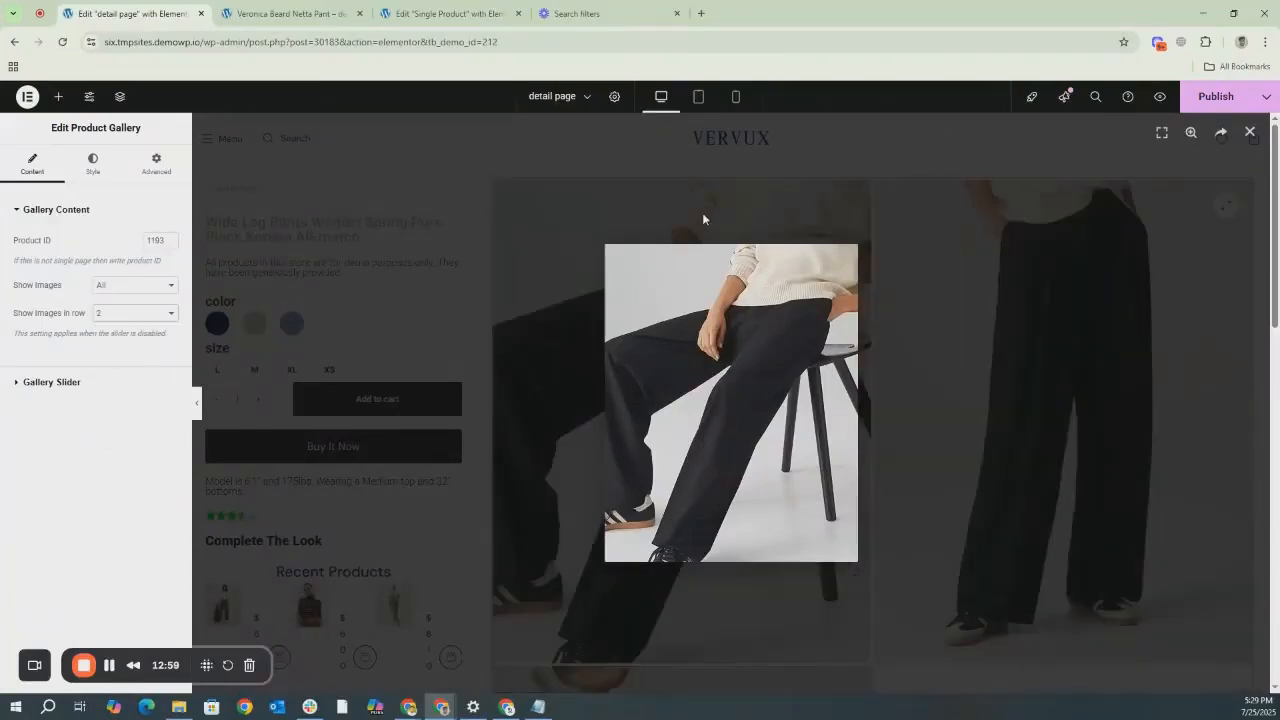
pyautogui.click(696, 204)
pyautogui.scroll(-3, 656, 428)
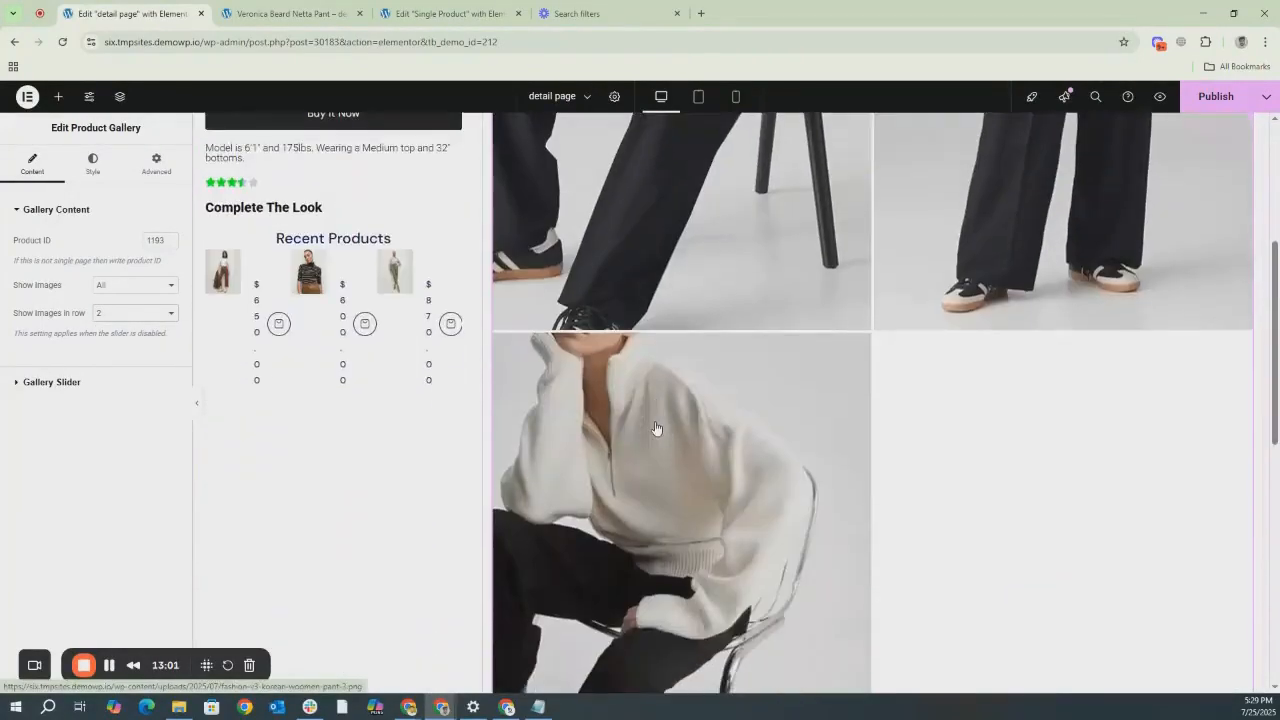
pyautogui.scroll(1, 656, 428)
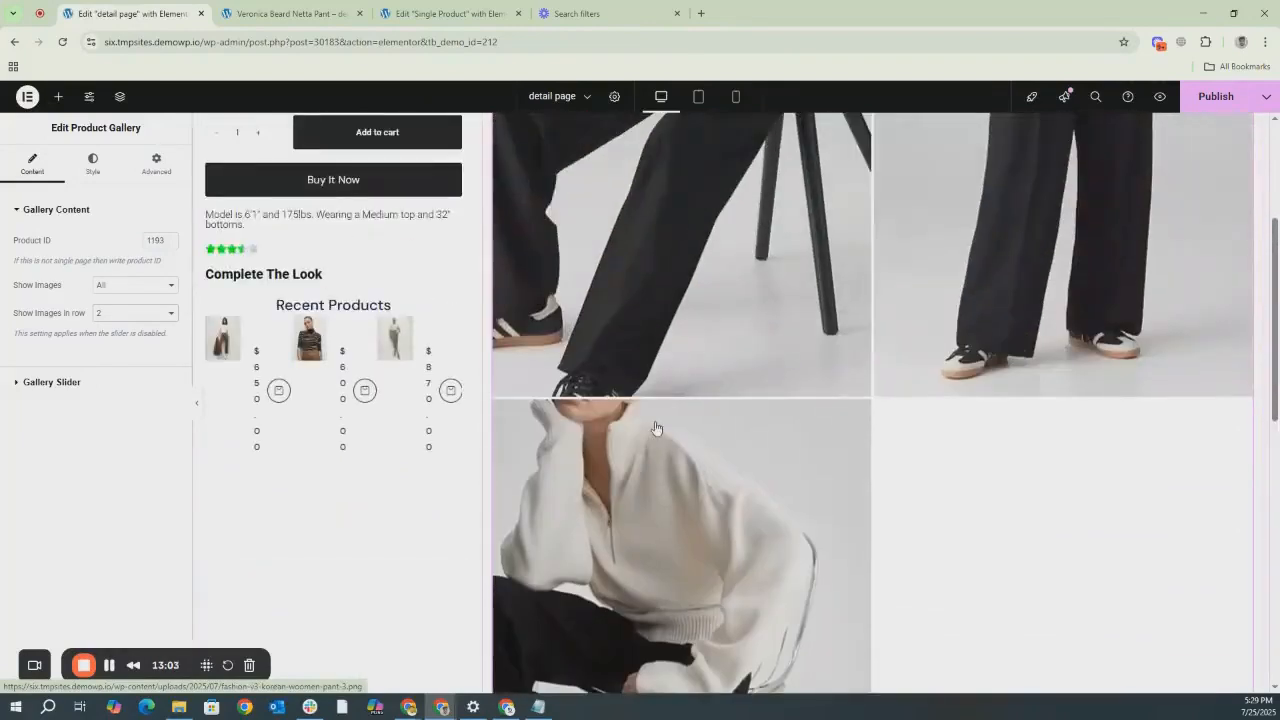
pyautogui.click(1218, 100)
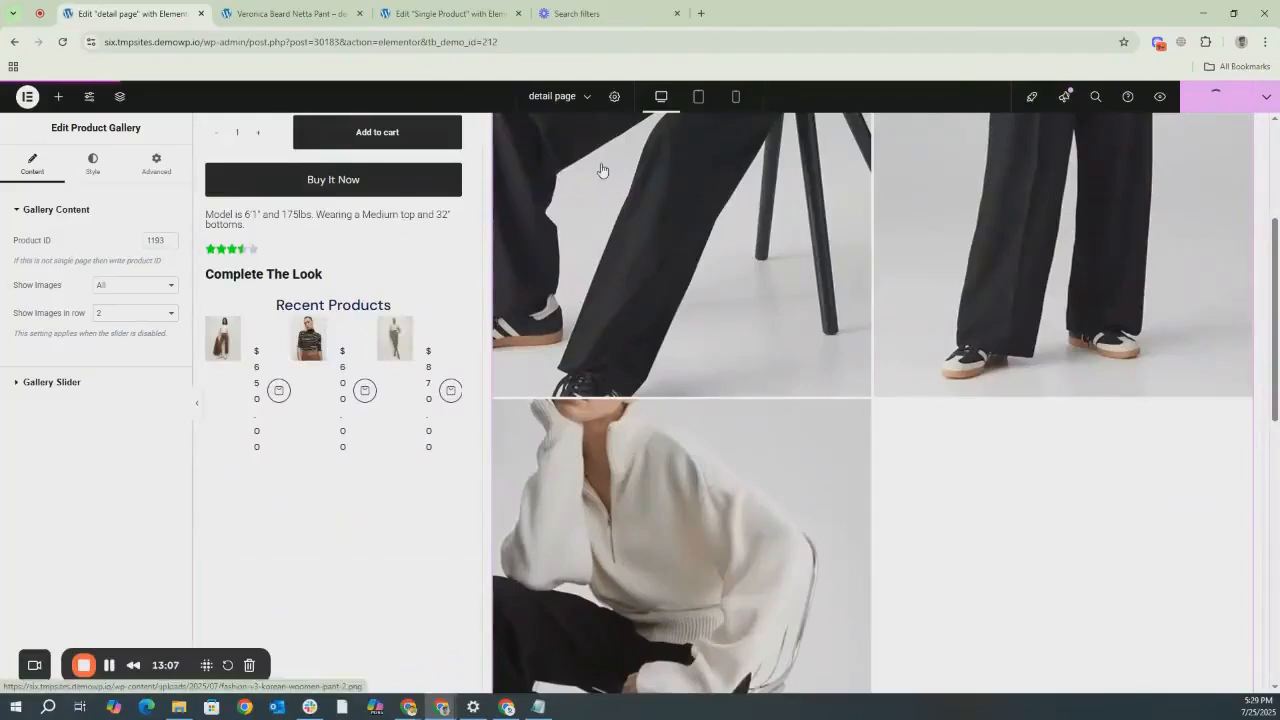
# Load the site's home page in the product preview tab and open the Veronica Beard Aubrie Pants product.
pyautogui.click(290, 14)
pyautogui.scroll(1, 375, 200)
pyautogui.moveTo(204, 42); pyautogui.dragTo(370, 44)
pyautogui.press('BackSpace')
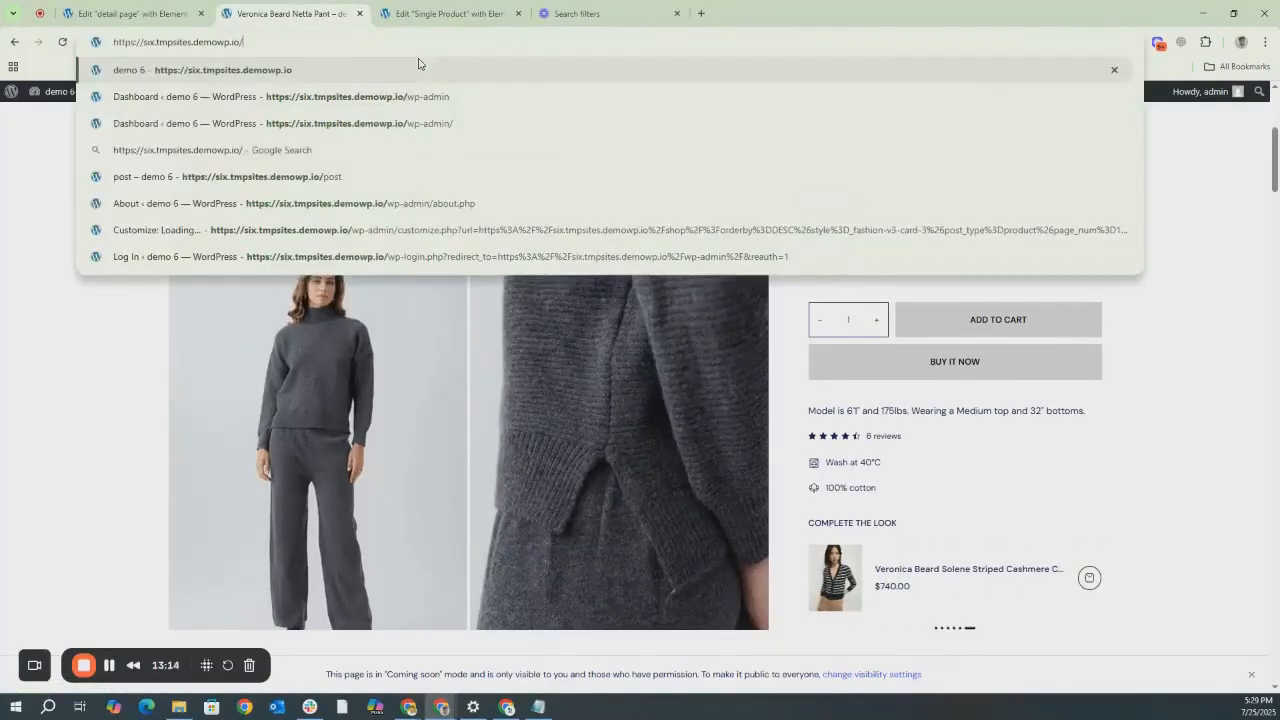
pyautogui.press('Return')
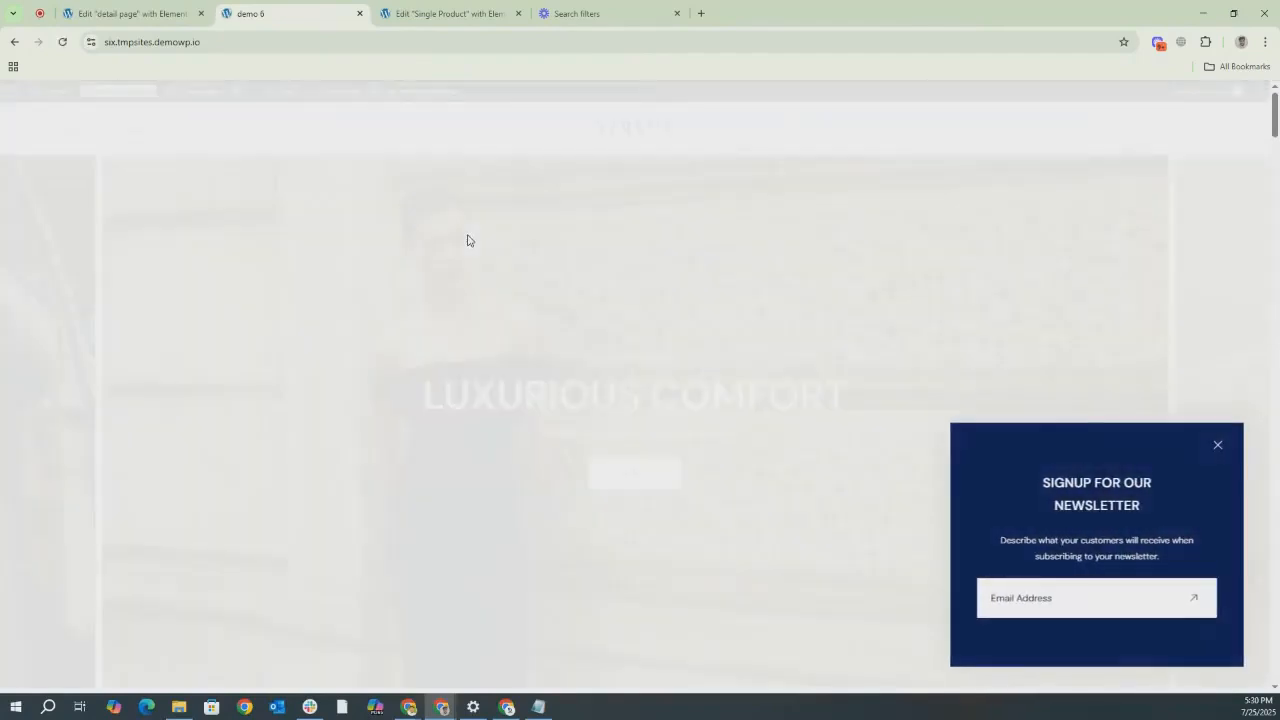
pyautogui.scroll(-15, 467, 234)
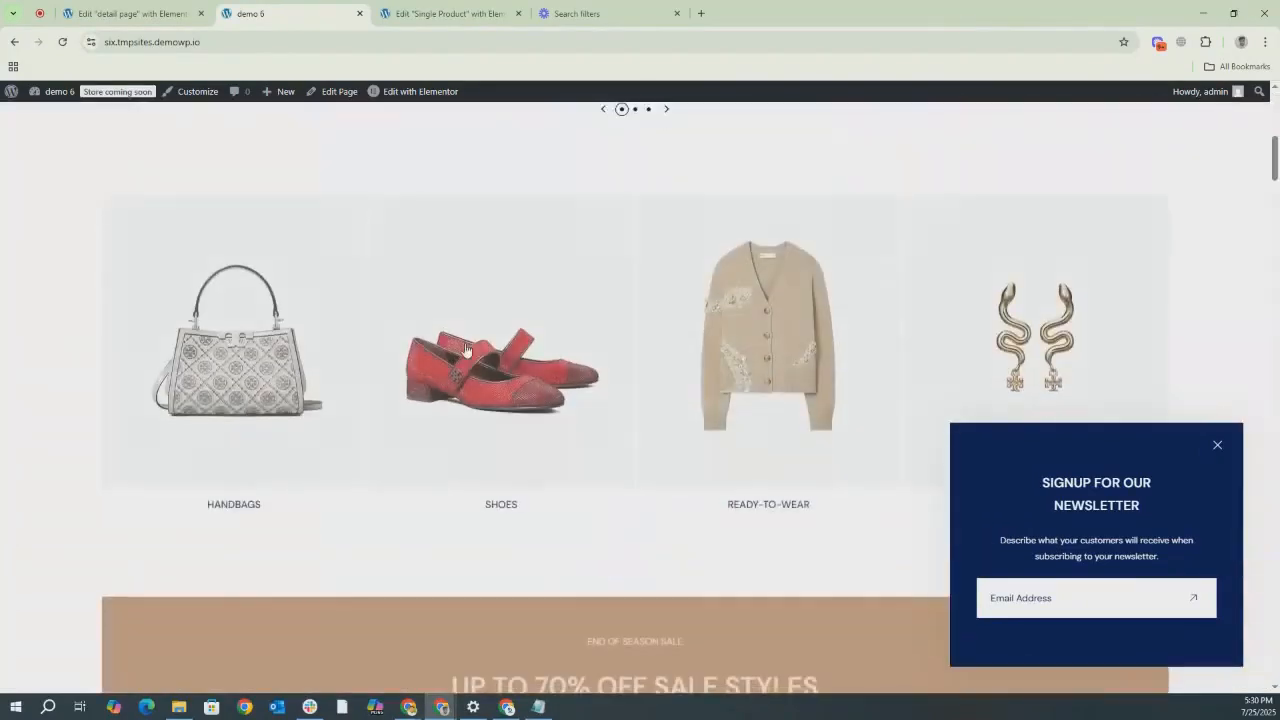
pyautogui.scroll(2, 700, 320)
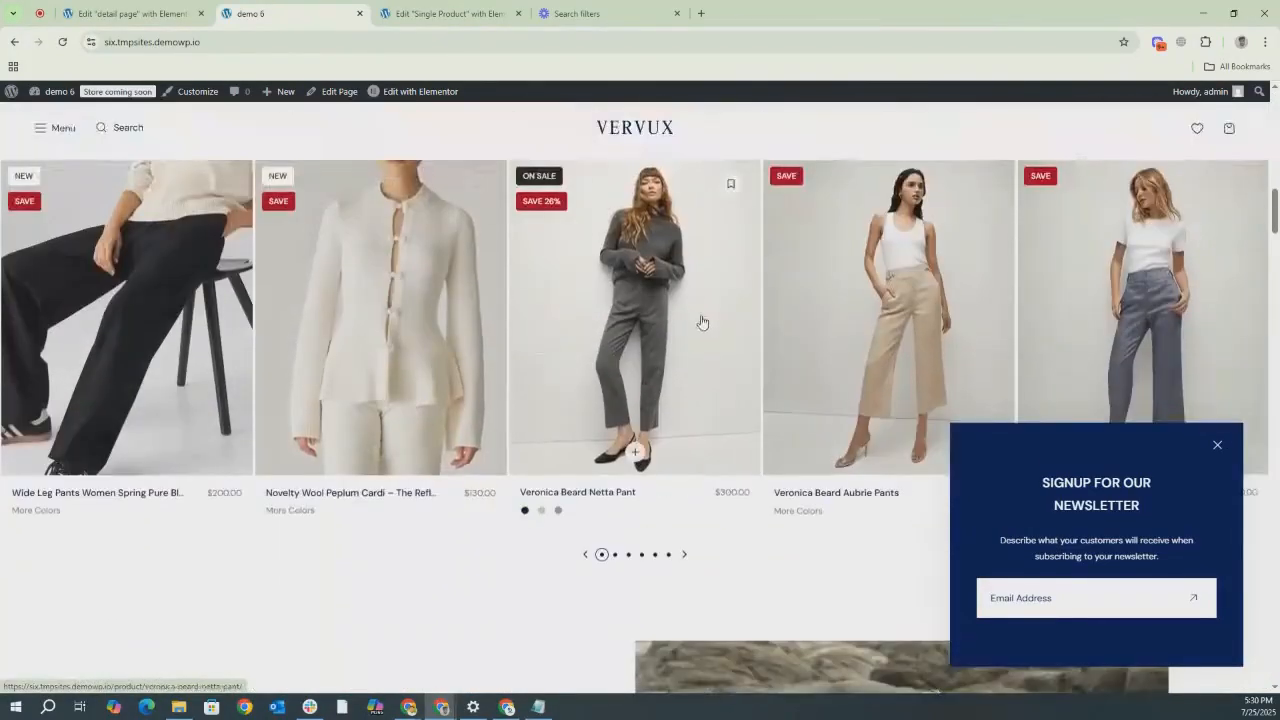
pyautogui.click(885, 292)
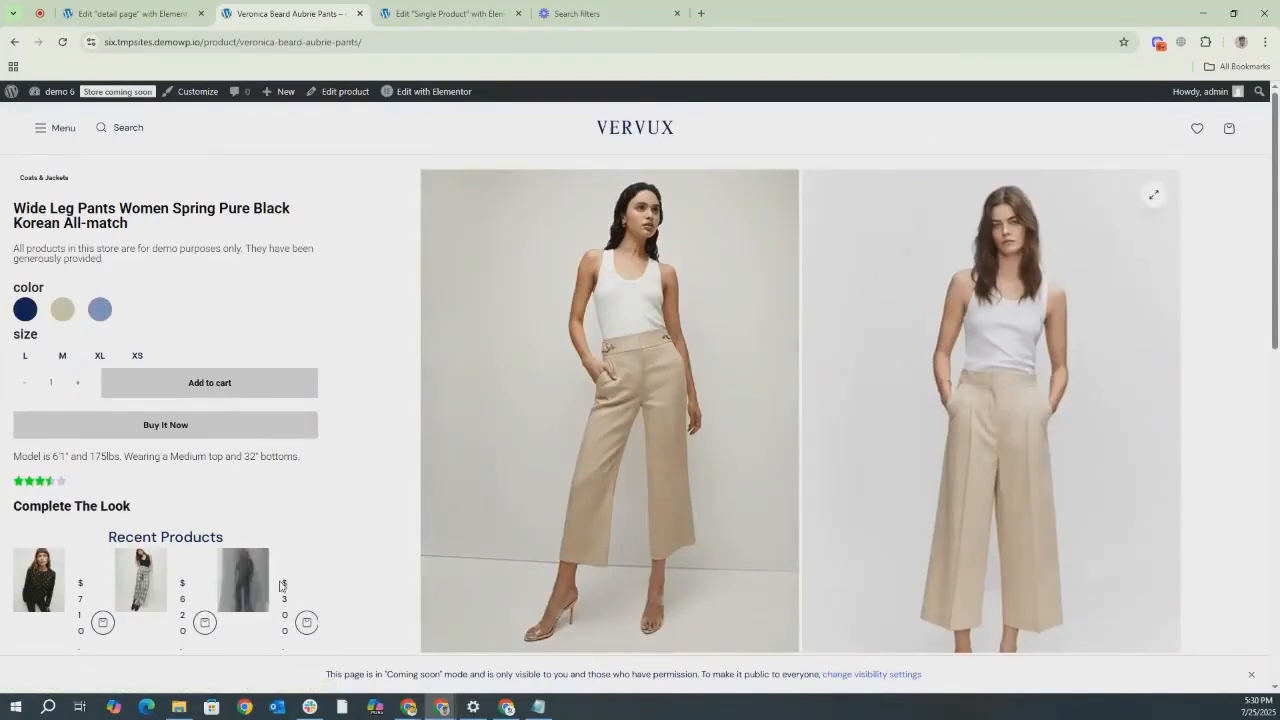
# Compare the related products slider on the live Aubrie Pants page with the one in the Single Product template.
pyautogui.scroll(-2, 208, 449)
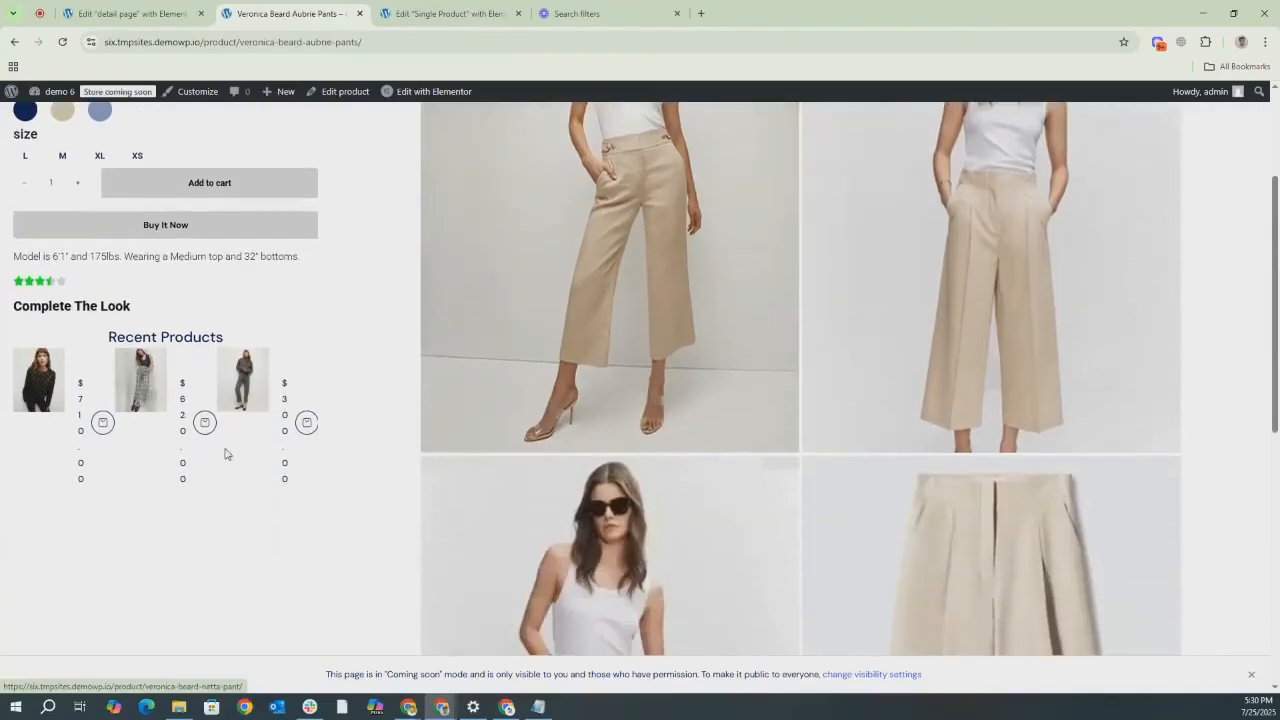
pyautogui.scroll(1, 300, 465)
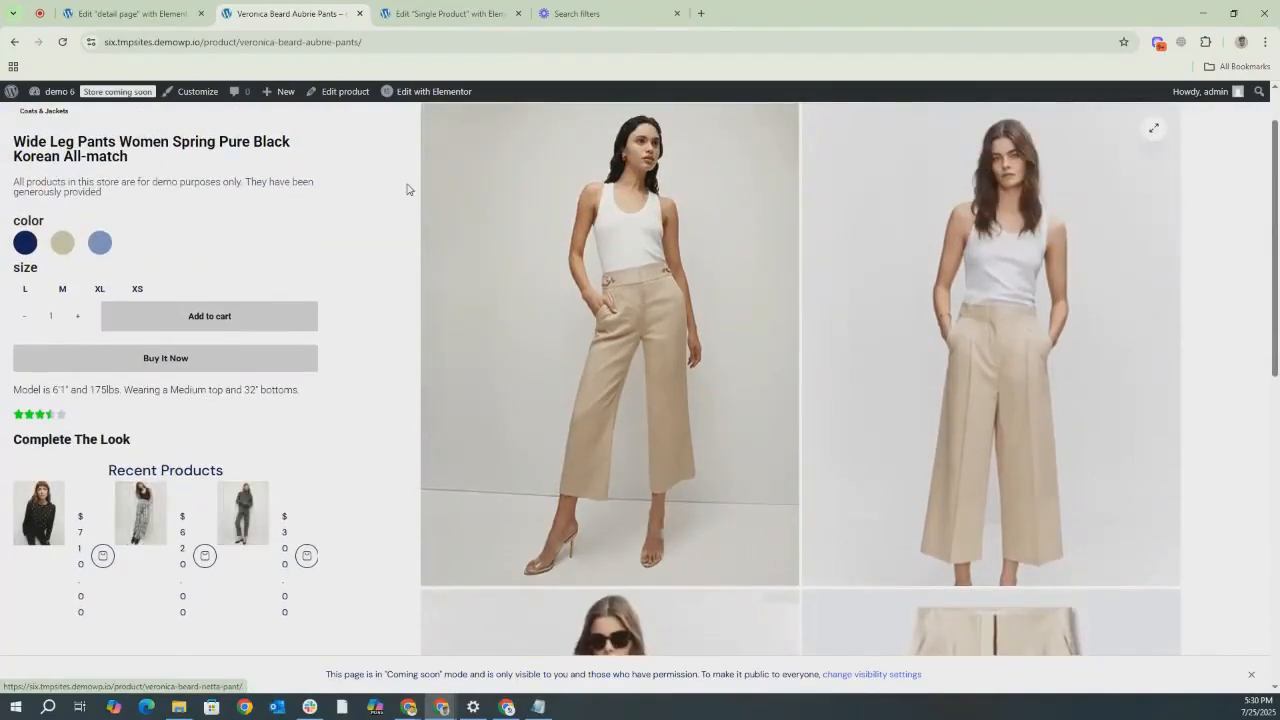
pyautogui.click(447, 13)
pyautogui.scroll(-7, 335, 403)
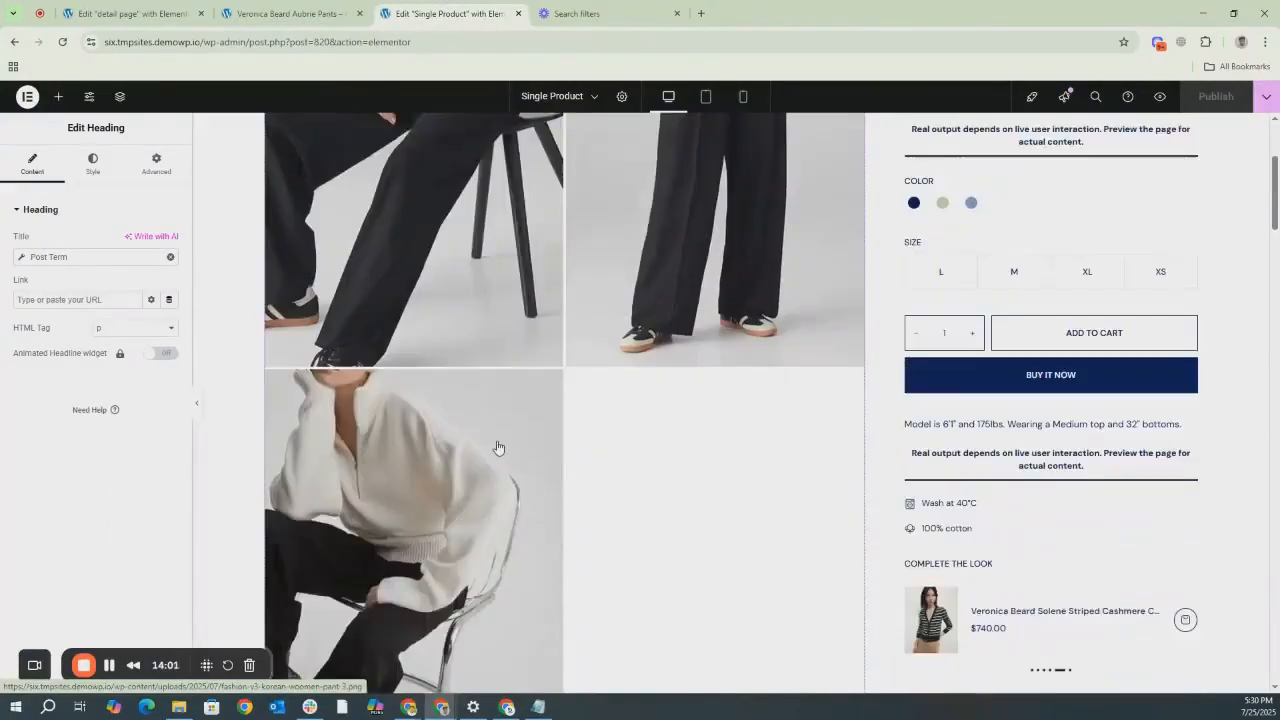
pyautogui.scroll(3, 494, 449)
# In the detail page template, set the Products by Type slider's slides to show to 1.
pyautogui.click(145, 14)
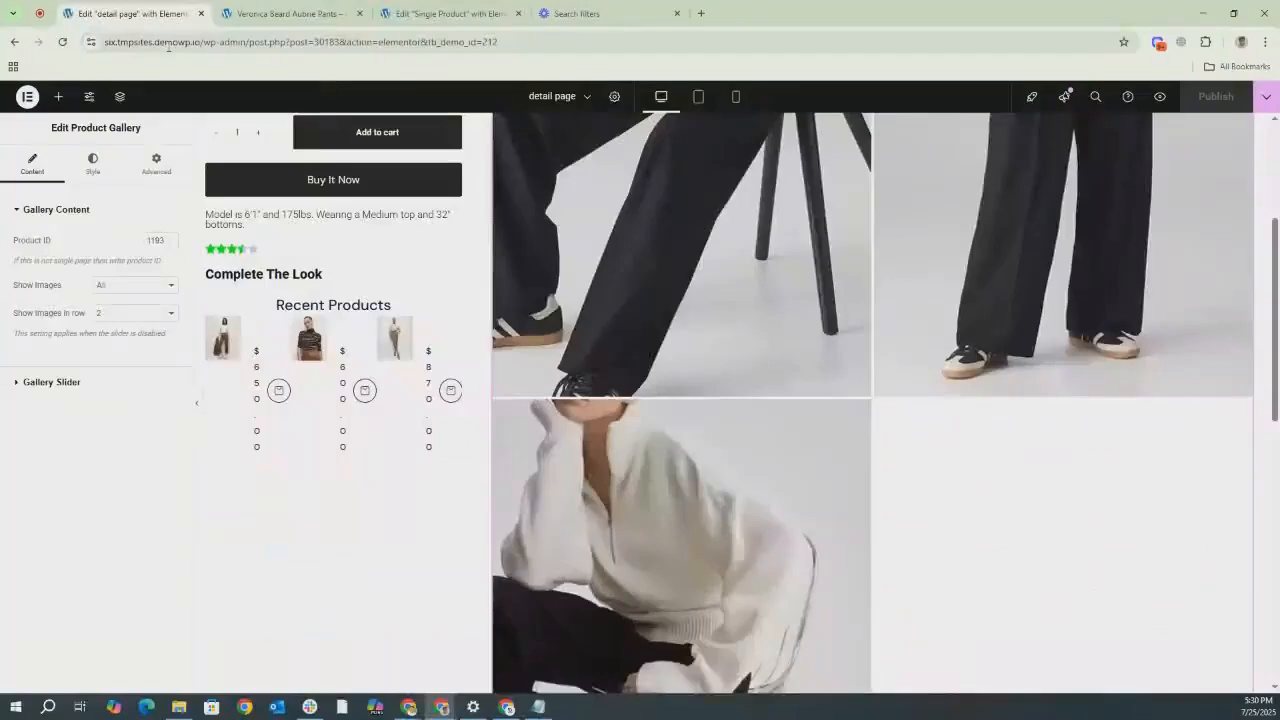
pyautogui.click(284, 392)
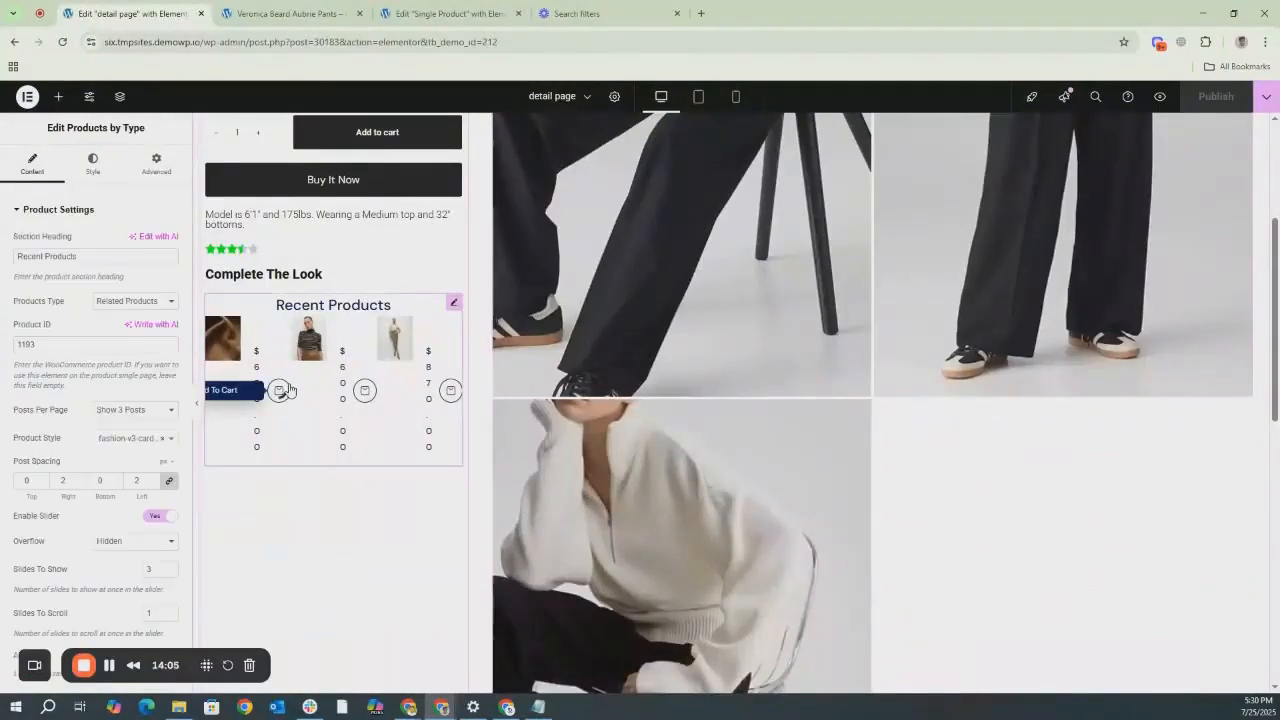
pyautogui.scroll(-2, 149, 509)
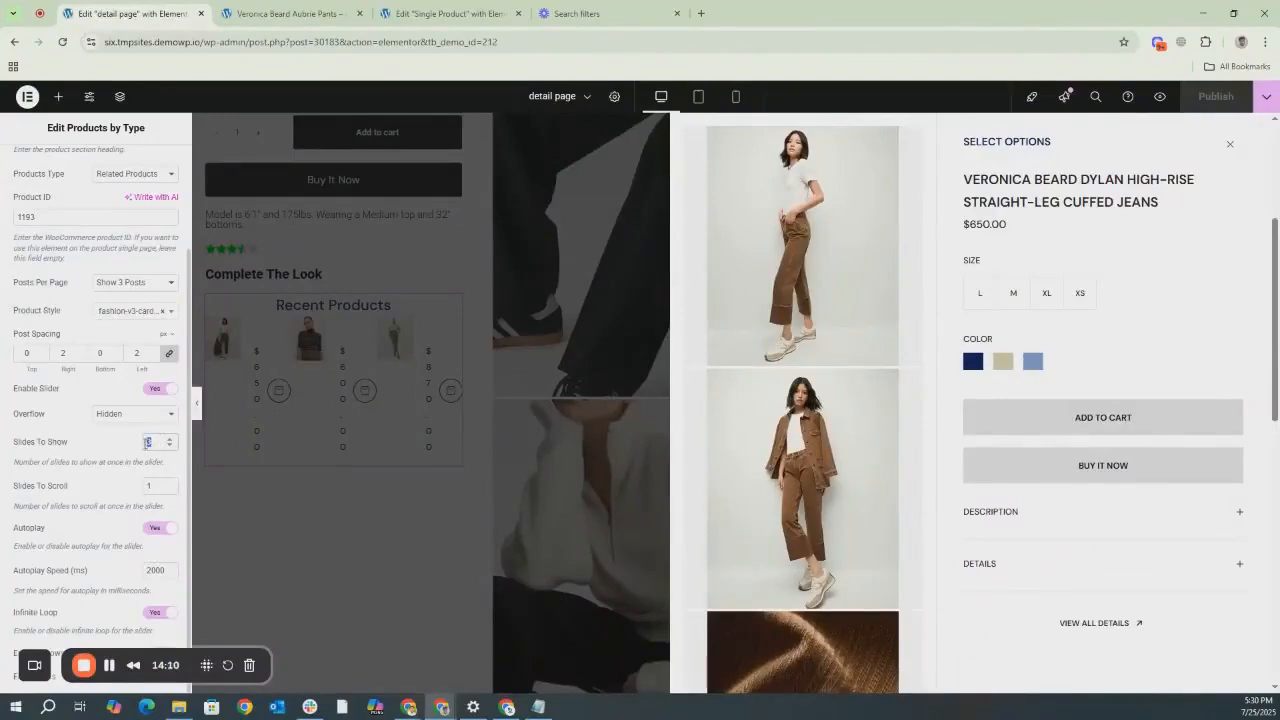
pyautogui.write('1')
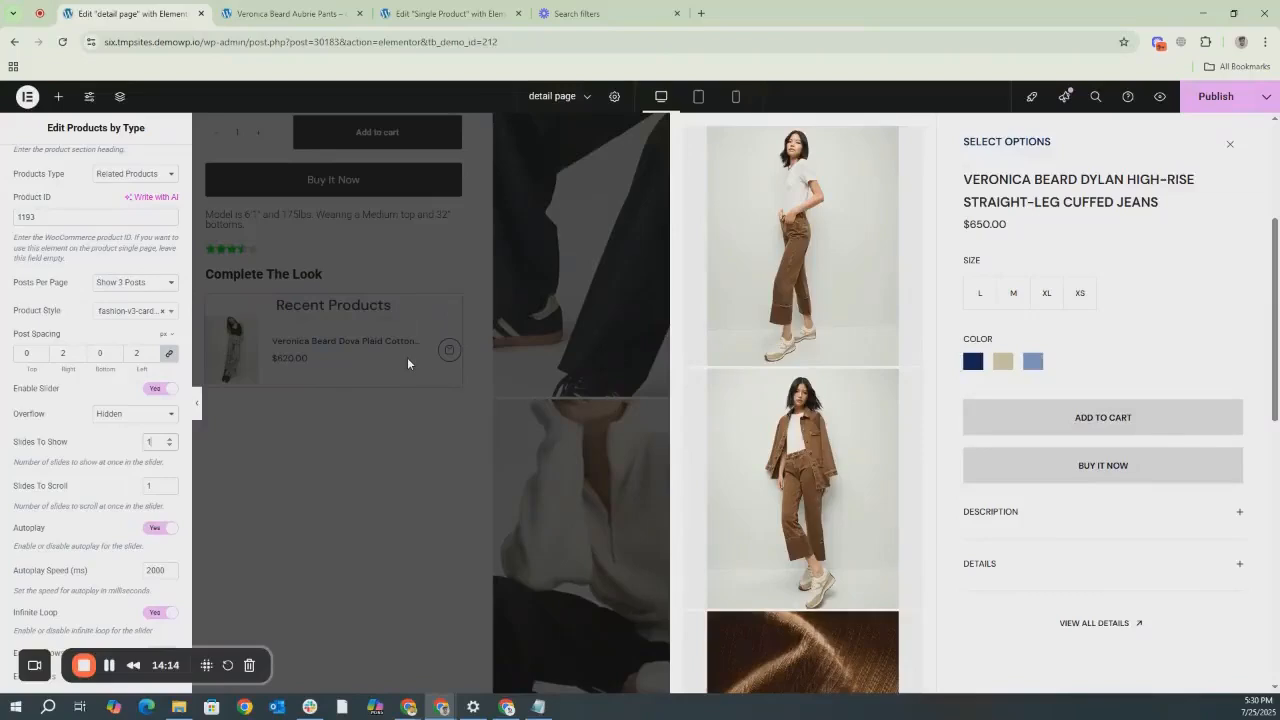
# Publish the detail page template and reload the live Aubrie Pants page to check the related products slider.
pyautogui.click(1217, 100)
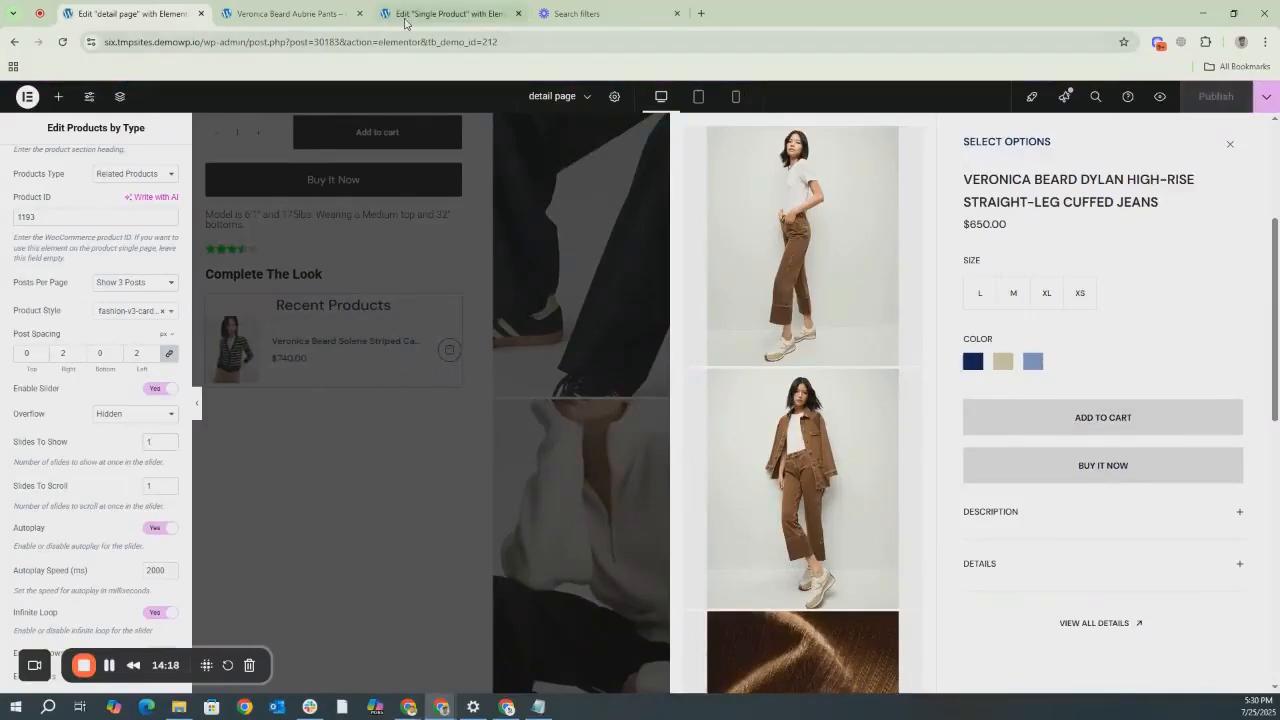
pyautogui.click(273, 12)
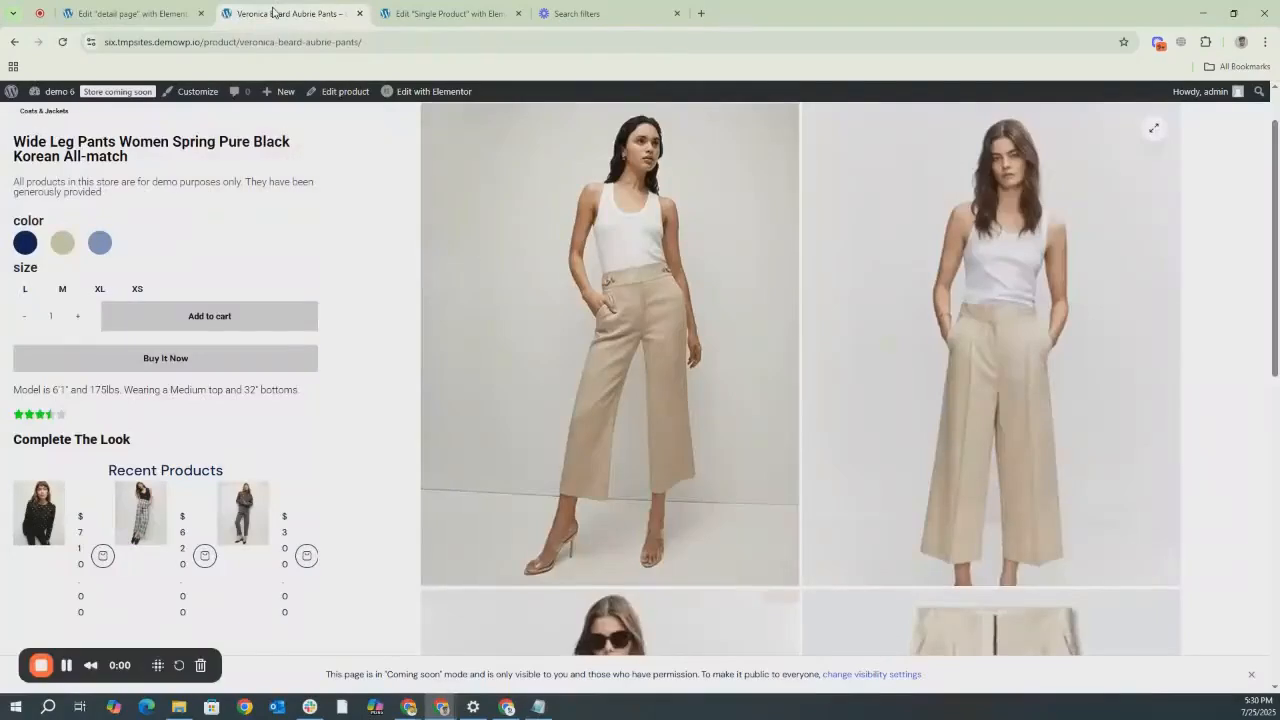
pyautogui.click(65, 45)
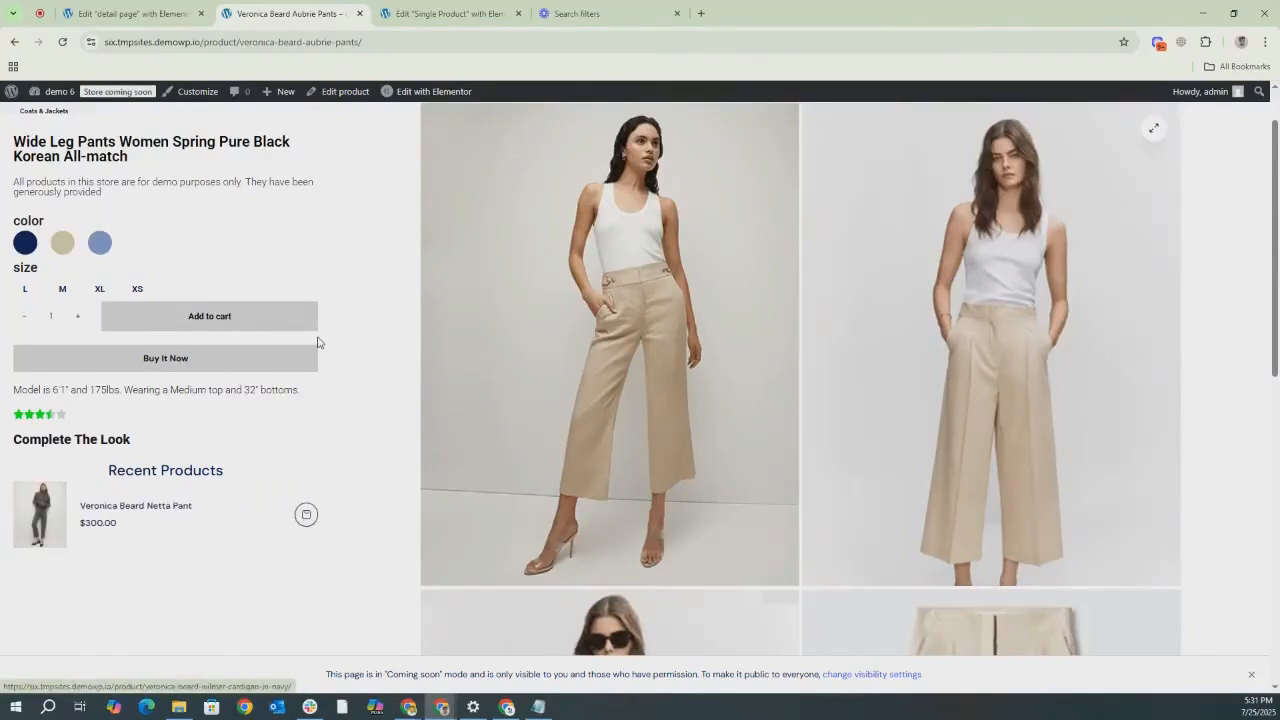
# In the detail page template, narrow the product details column to about 15% of the width.
pyautogui.scroll(1, 320, 345)
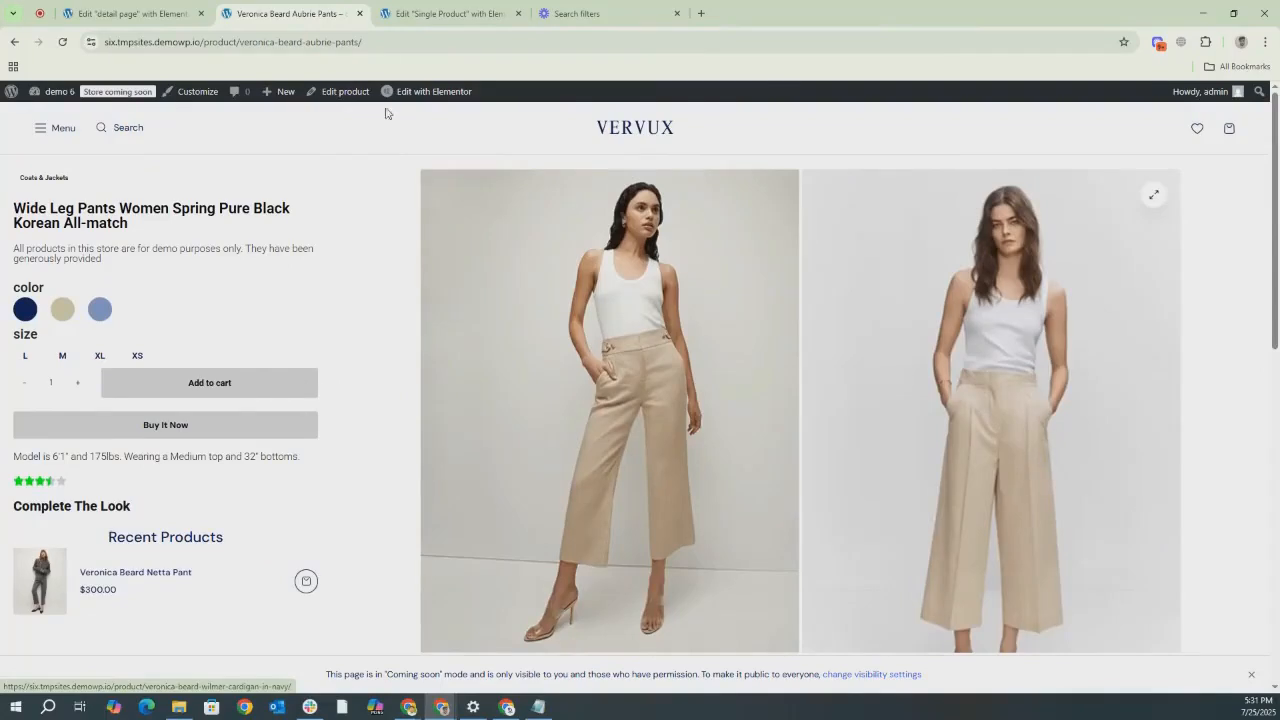
pyautogui.click(178, 13)
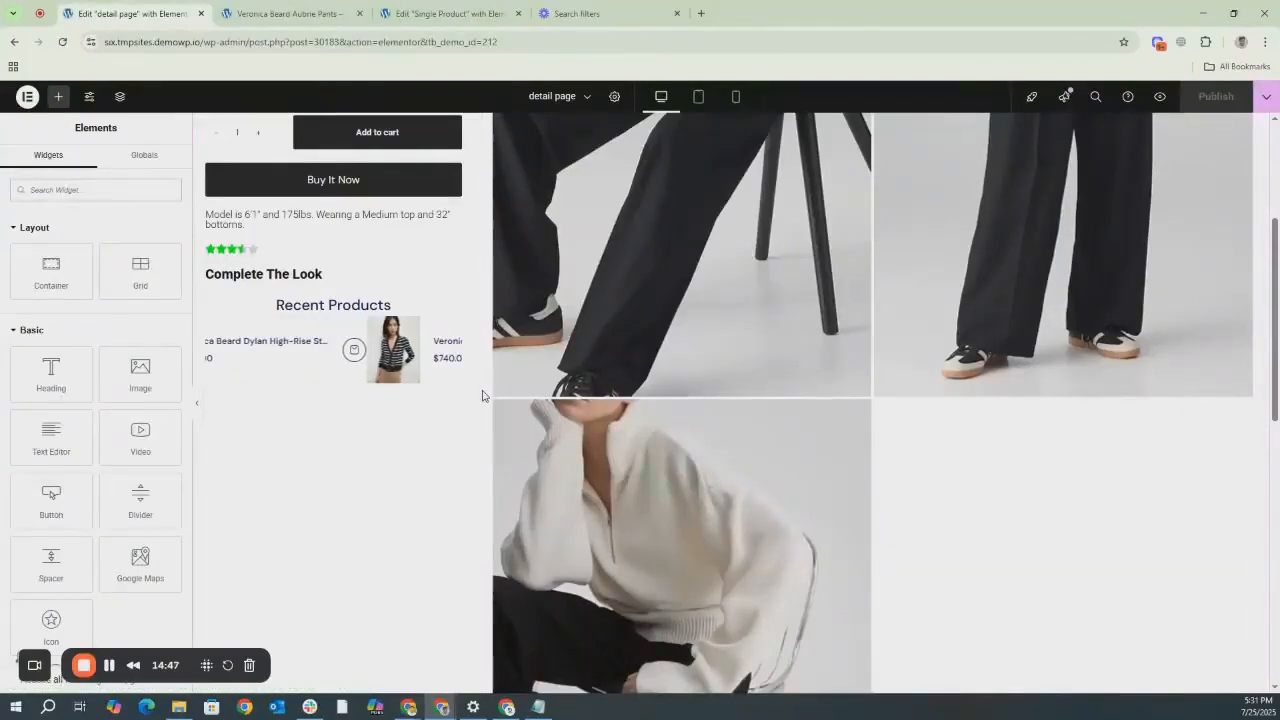
pyautogui.scroll(1, 473, 366)
pyautogui.scroll(3, 473, 366)
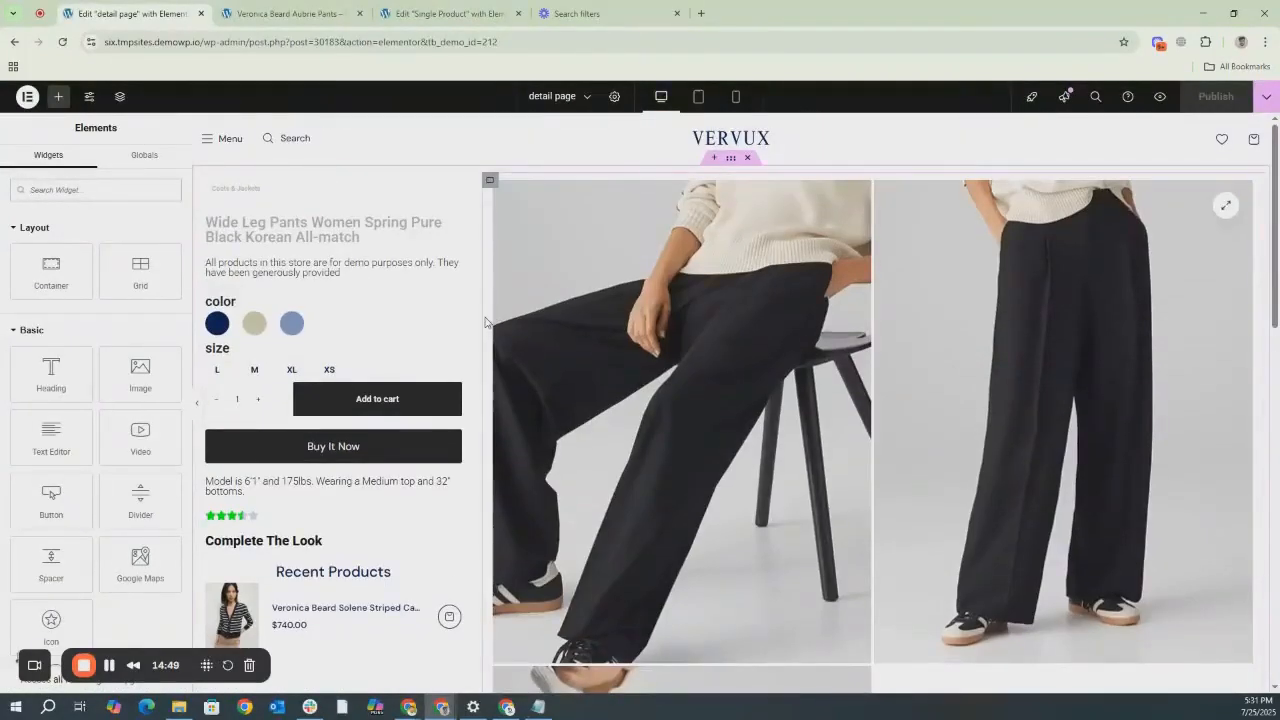
pyautogui.scroll(-3, 336, 256)
pyautogui.scroll(3, 336, 256)
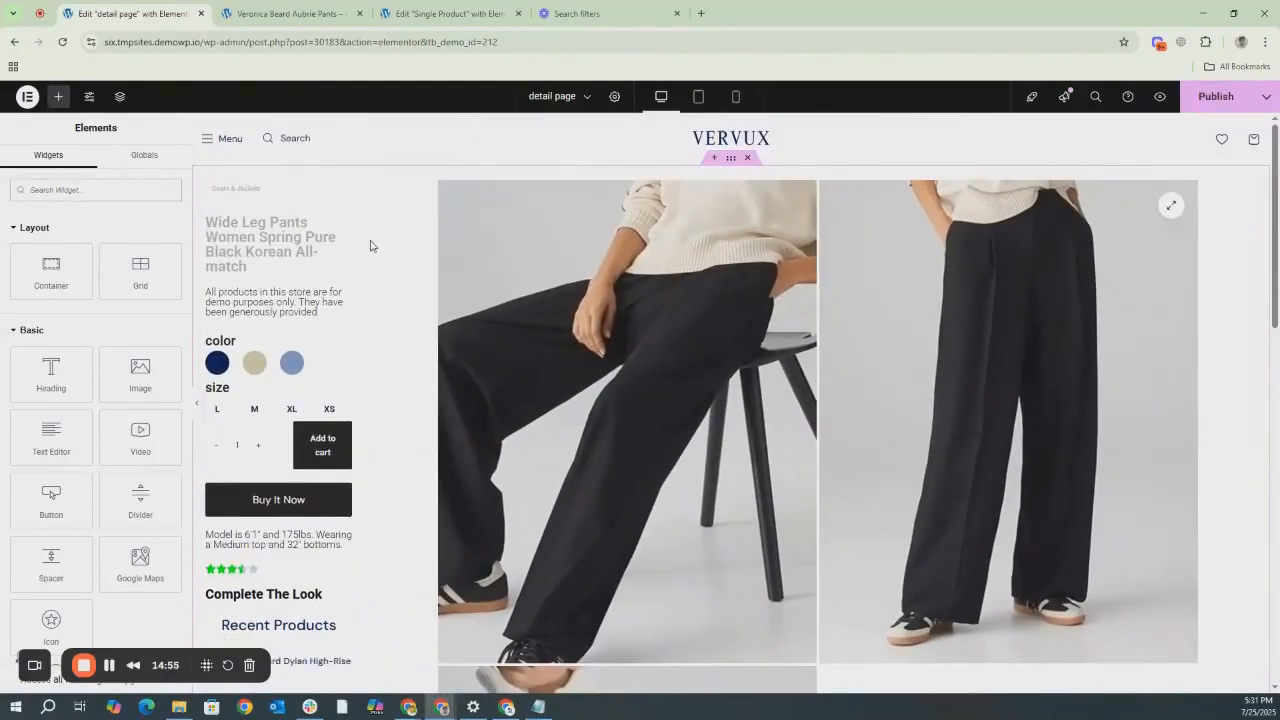
pyautogui.scroll(-2, 383, 356)
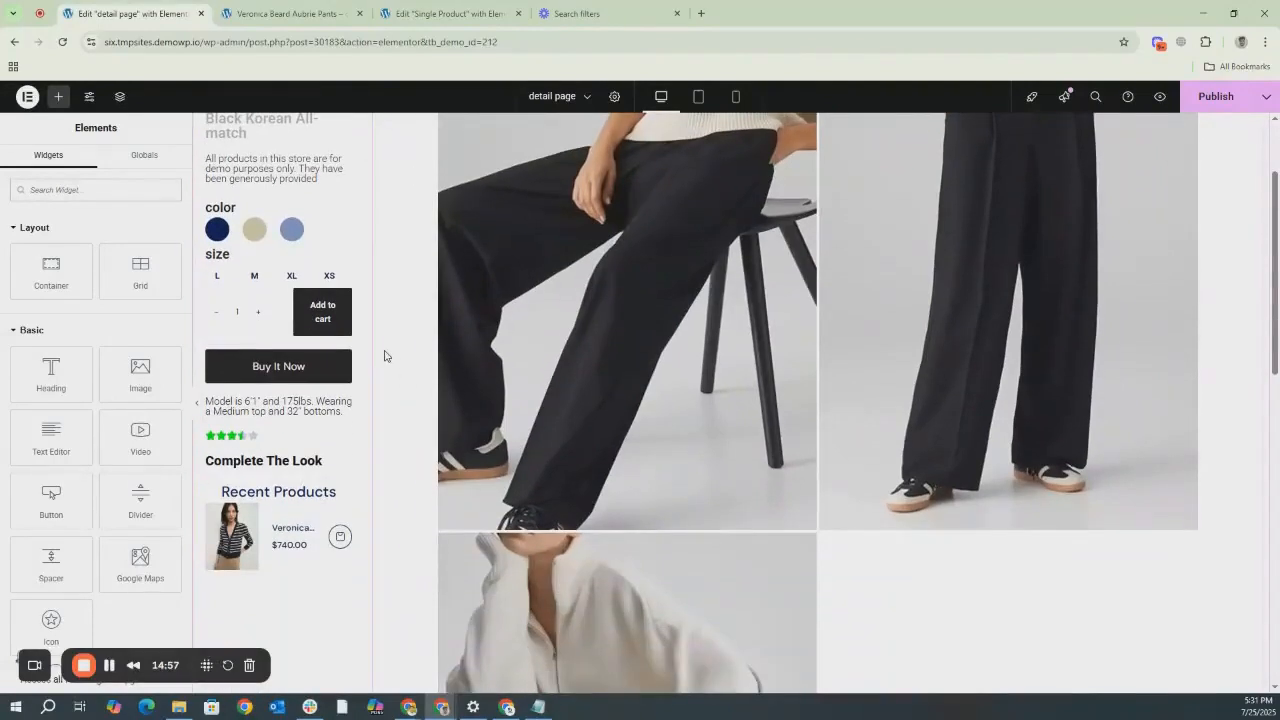
# Publish the detail page template and reload the live Aubrie Pants page to check the narrower details column.
pyautogui.click(278, 13)
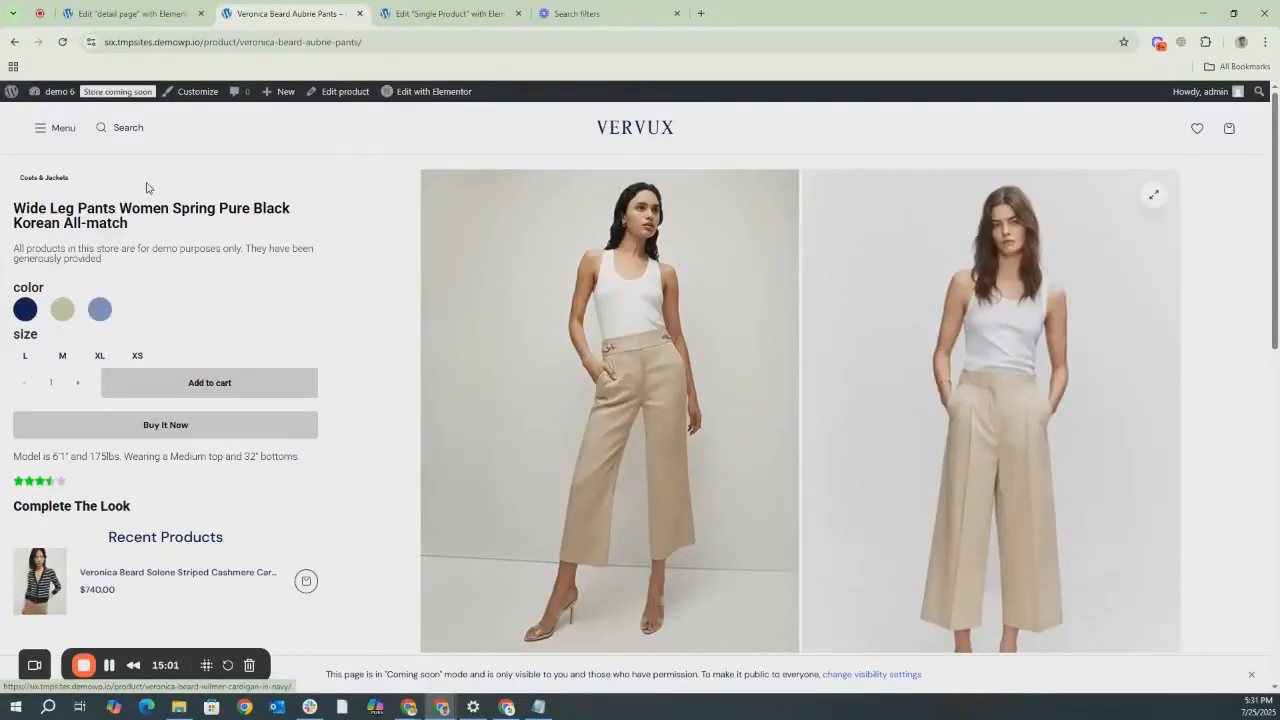
pyautogui.click(62, 44)
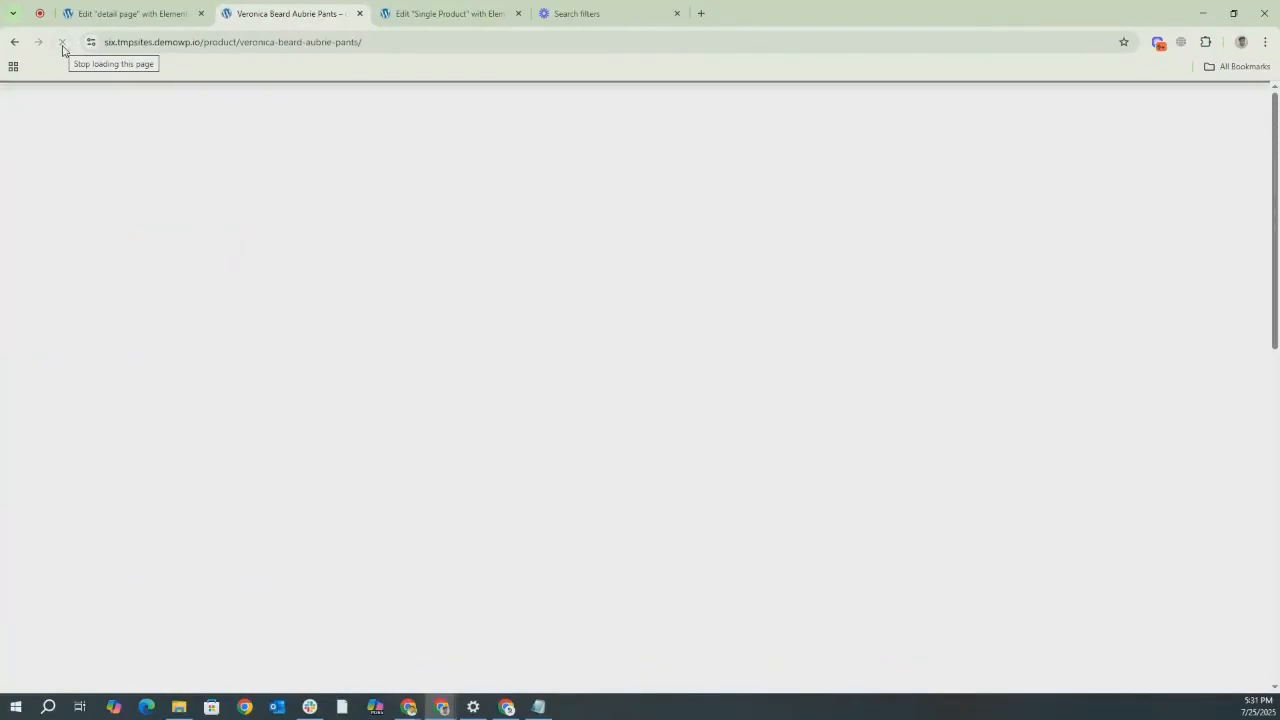
pyautogui.scroll(-2, 317, 246)
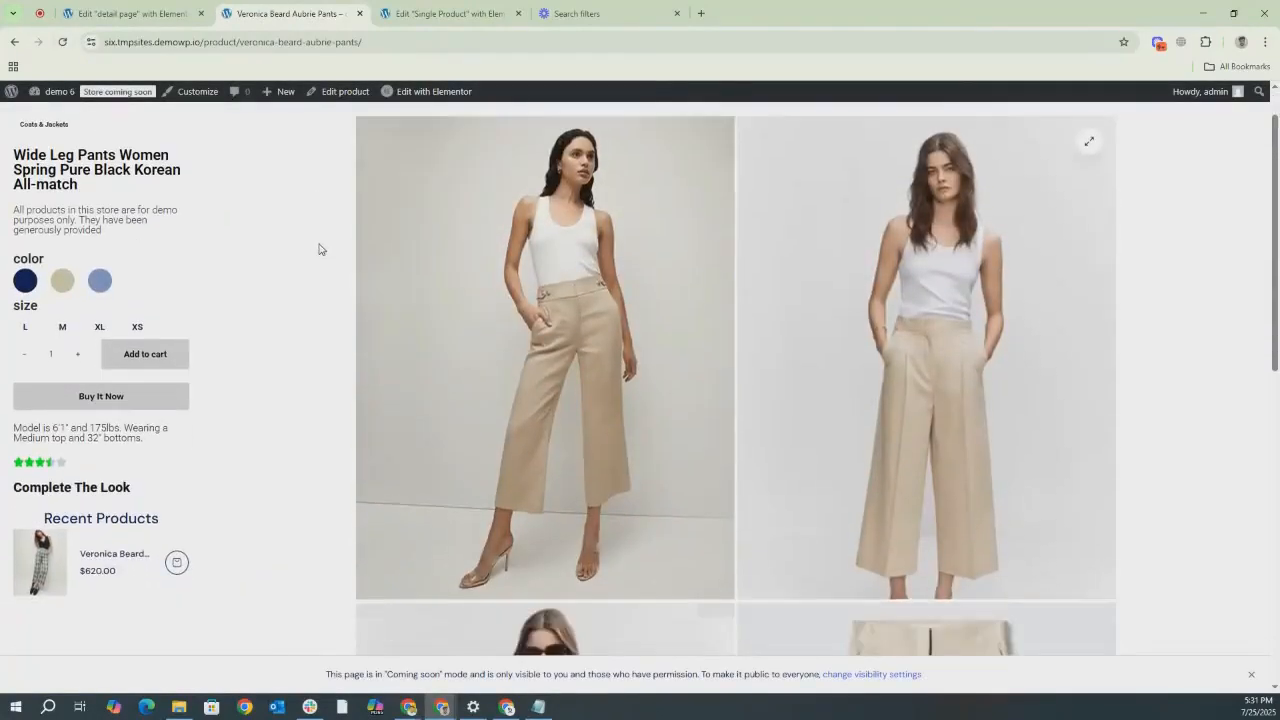
pyautogui.scroll(3, 212, 358)
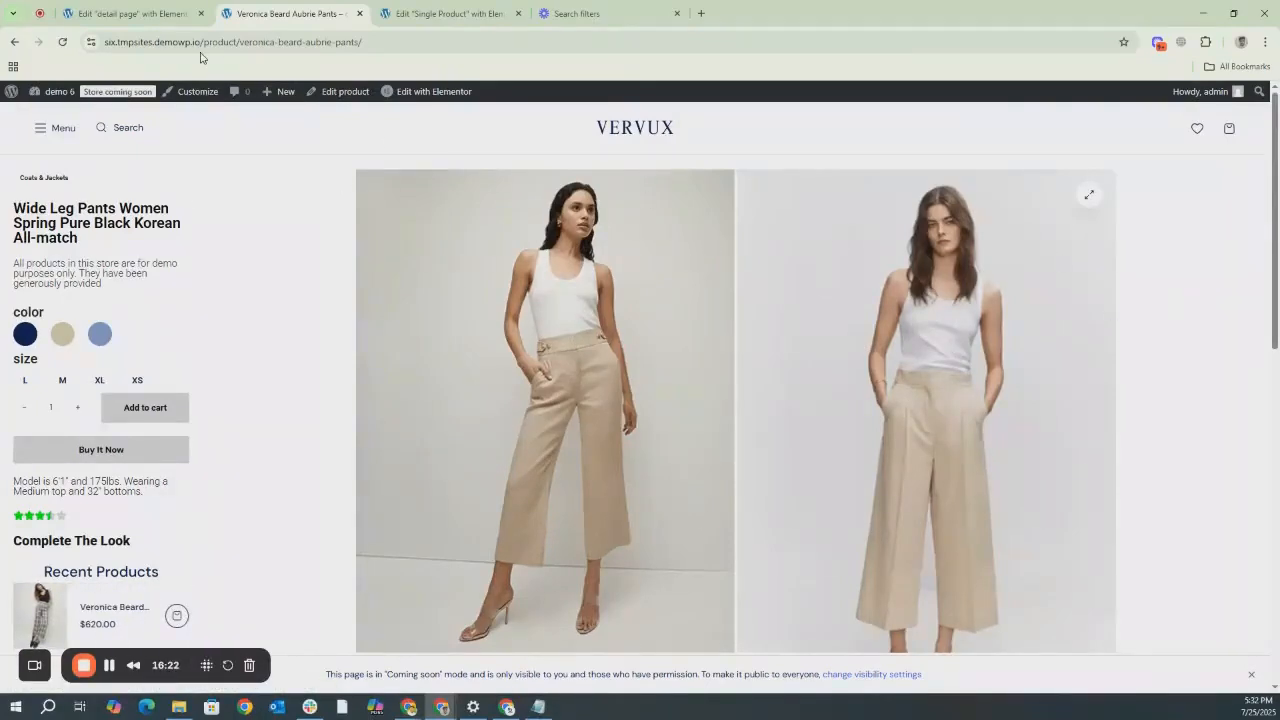
# In the detail page template, set the product details container's content width to Boxed and publish the template.
pyautogui.click(130, 14)
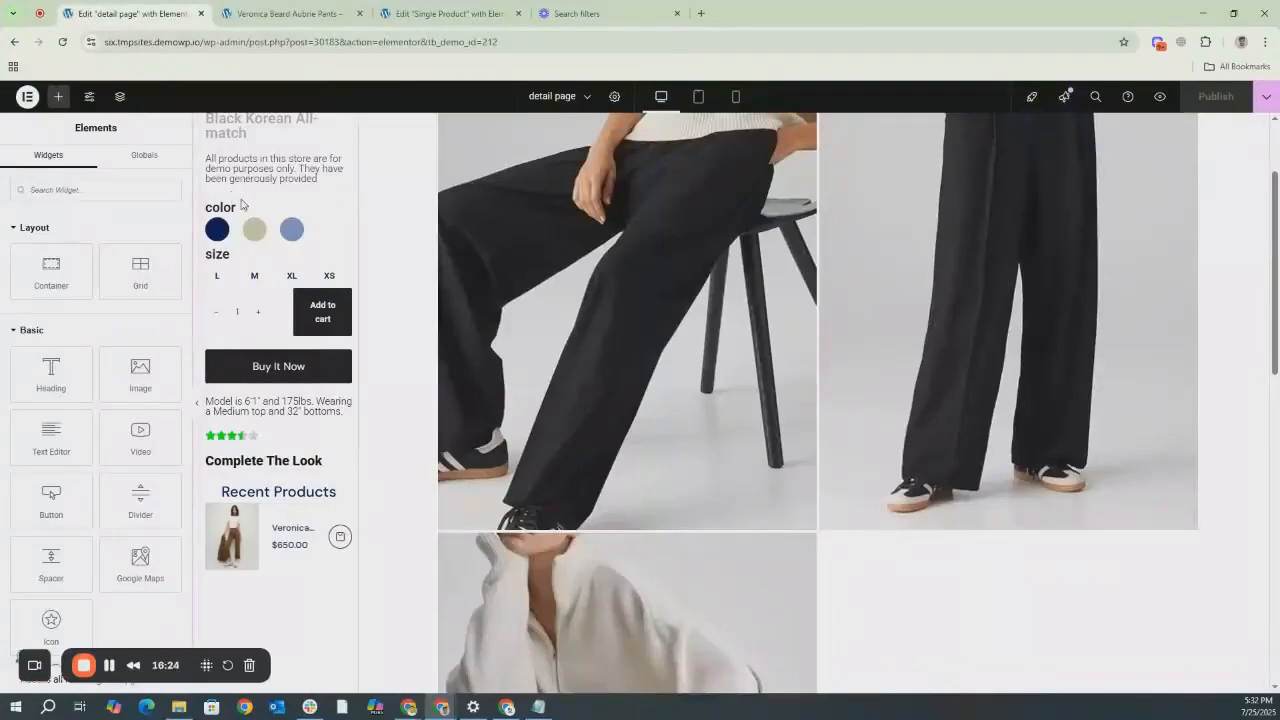
pyautogui.scroll(2, 265, 220)
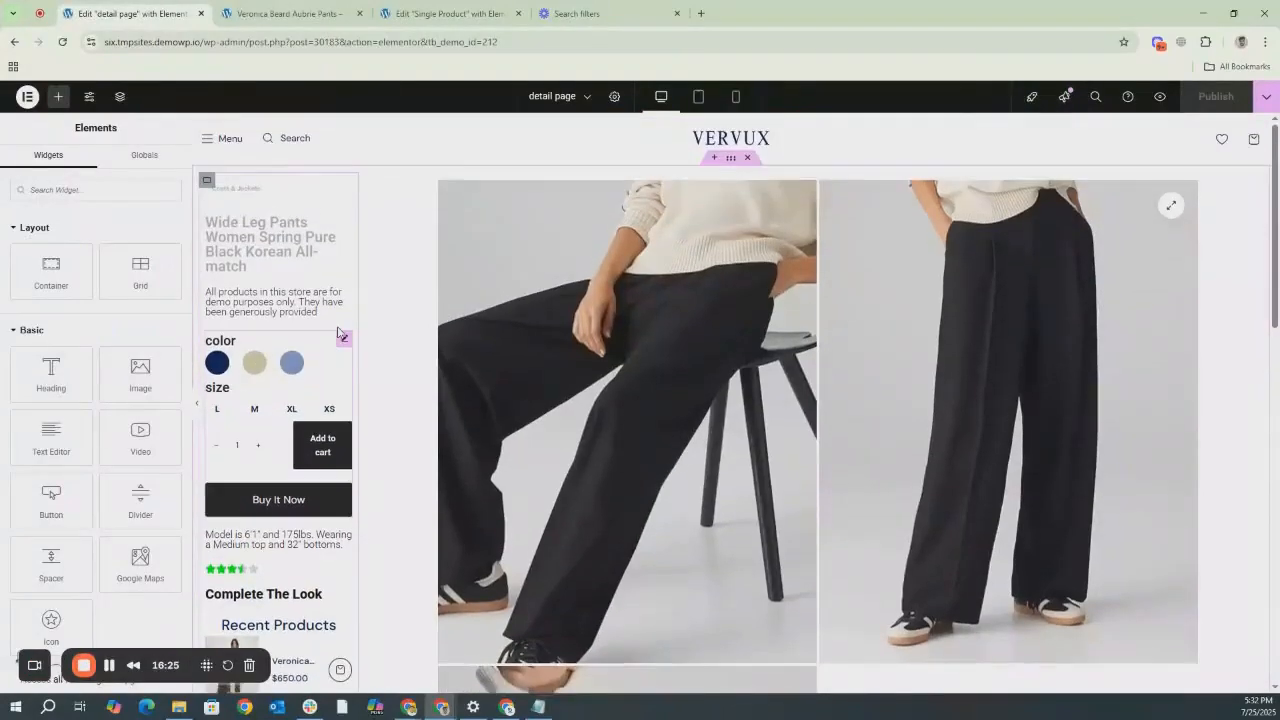
pyautogui.click(206, 182)
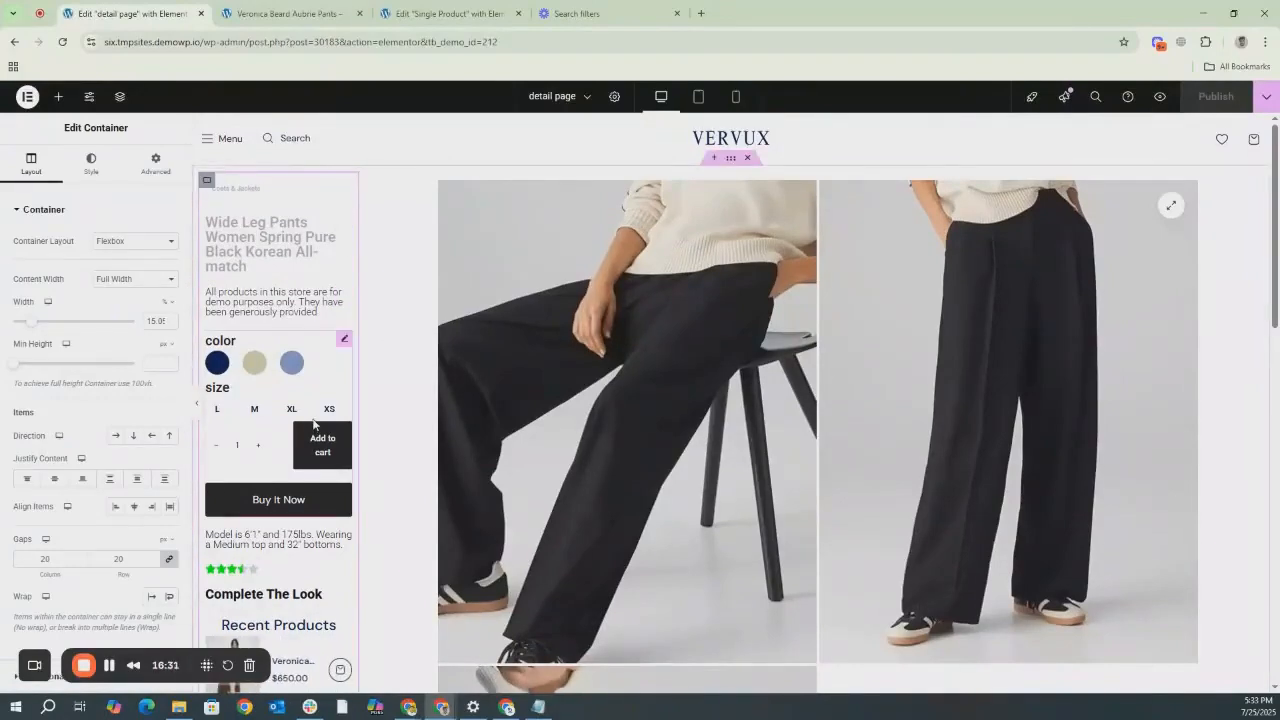
pyautogui.click(160, 279)
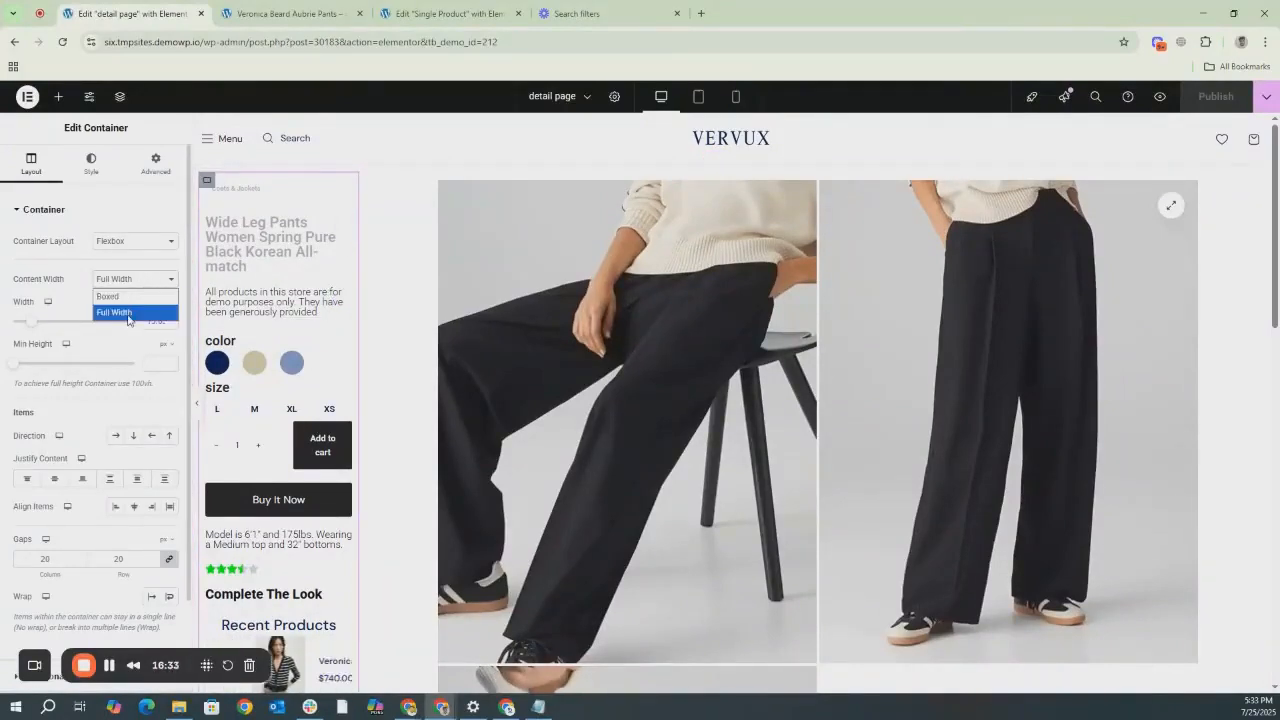
pyautogui.click(110, 296)
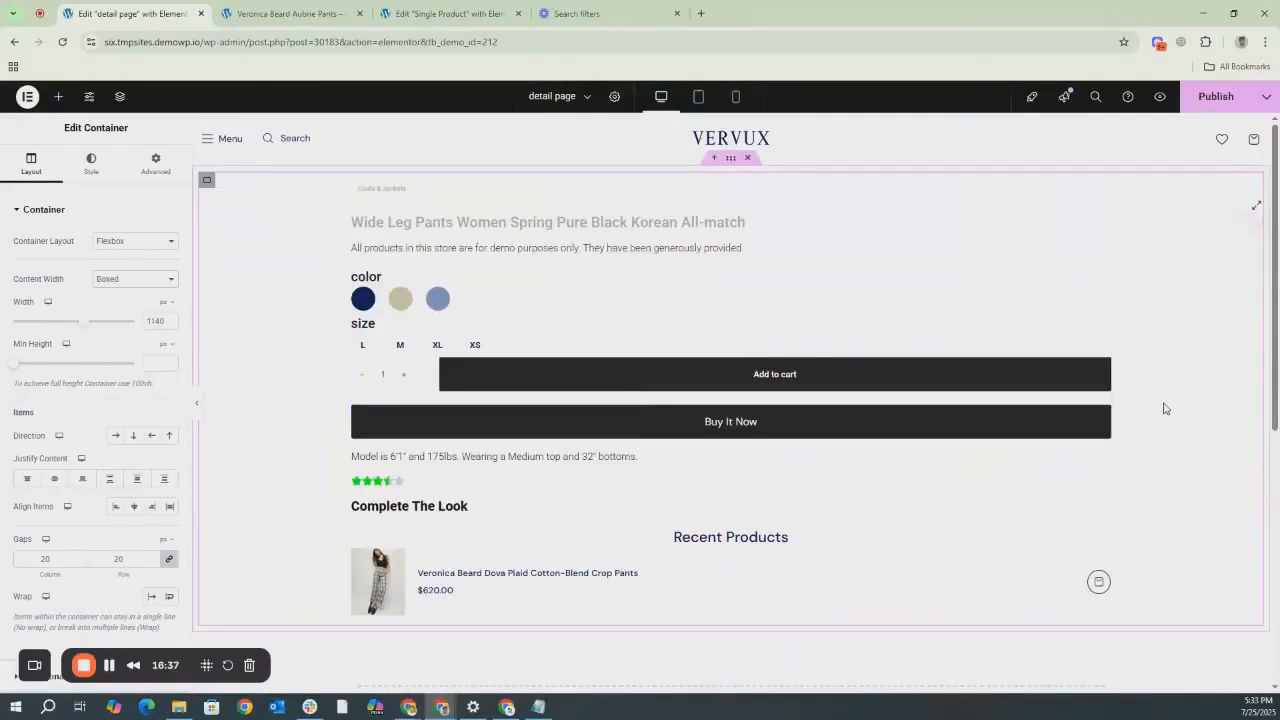
pyautogui.click(1208, 94)
pyautogui.scroll(-3, 707, 418)
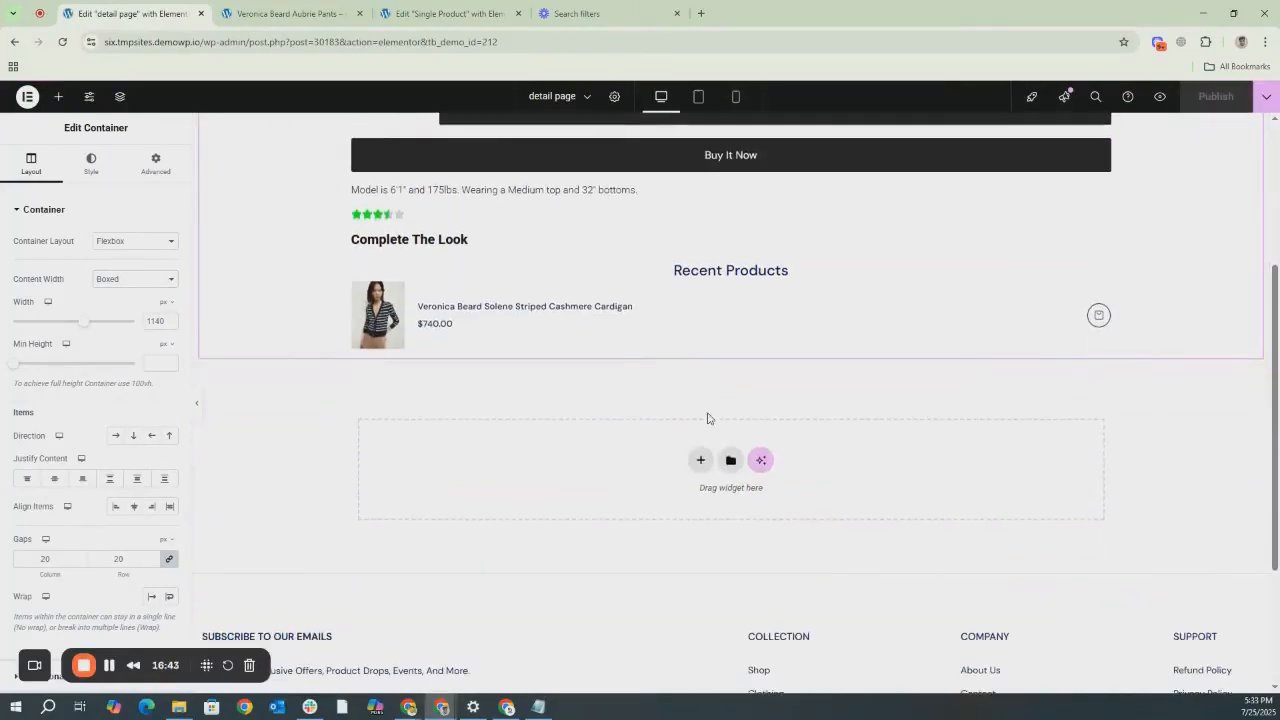
pyautogui.scroll(3, 707, 418)
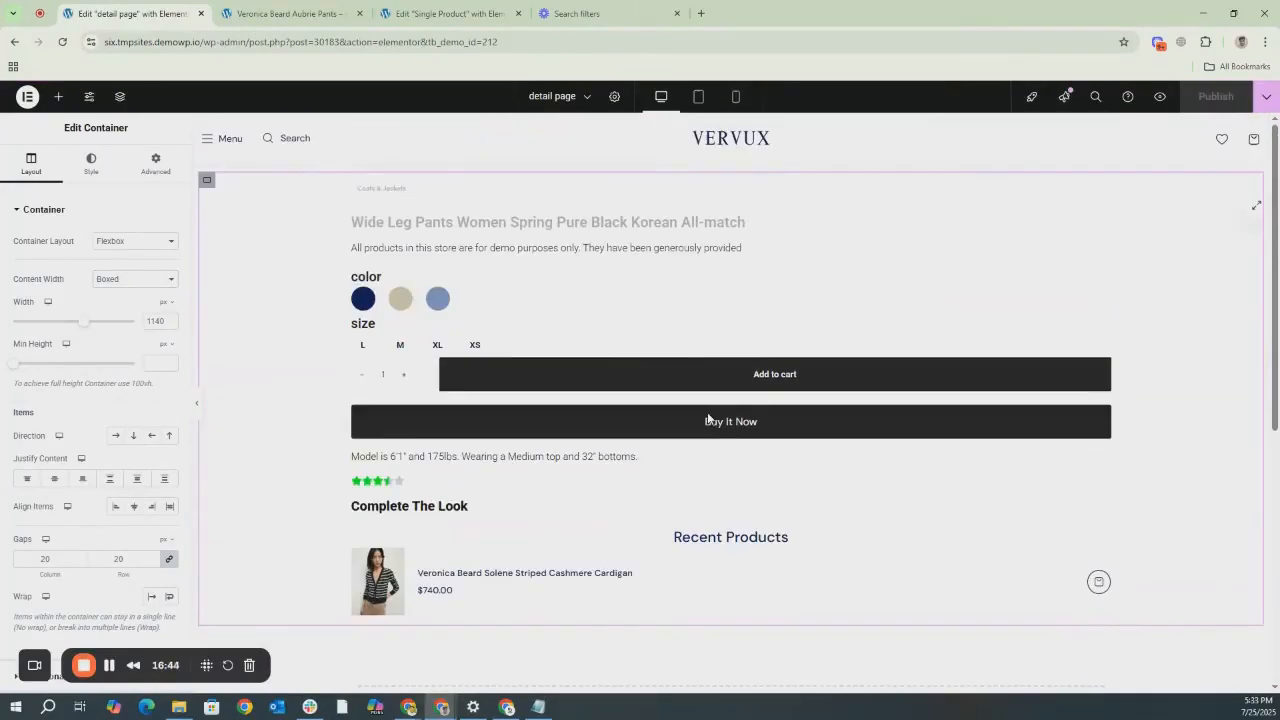
# Check the boxed layout on the live Aubrie Pants page, opening and closing the enlarged gallery view.
pyautogui.click(272, 16)
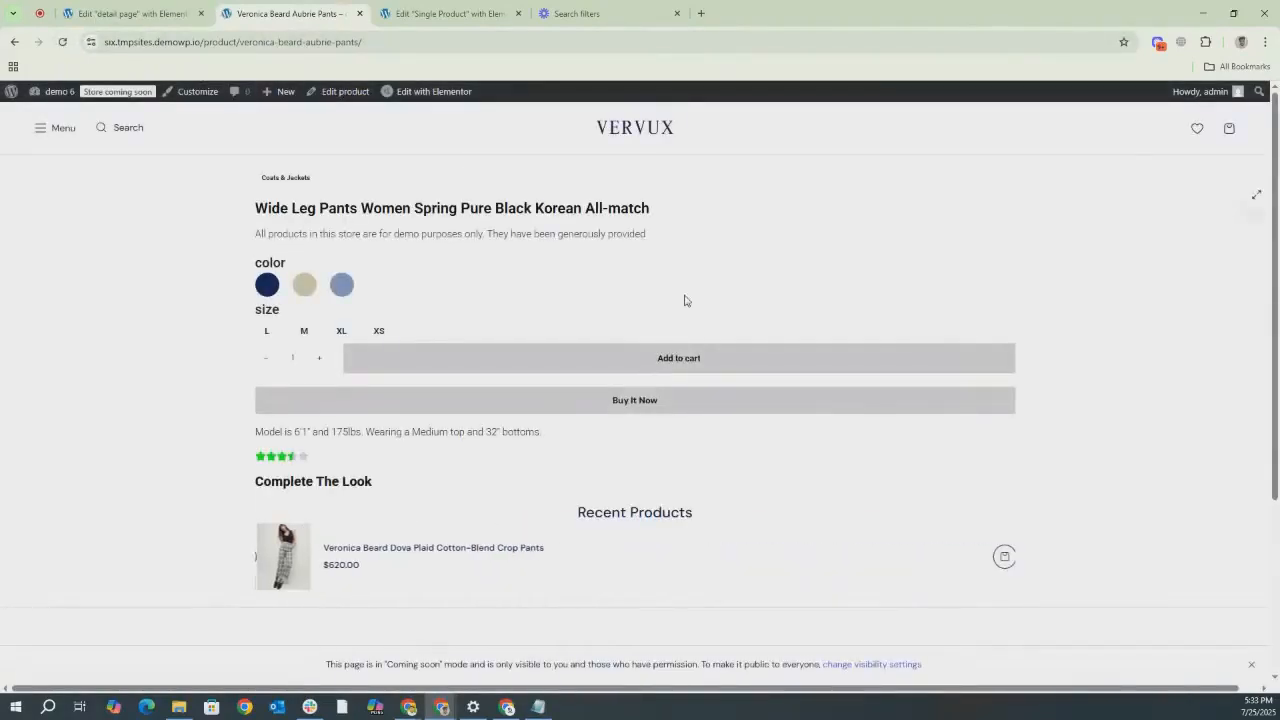
pyautogui.click(1259, 198)
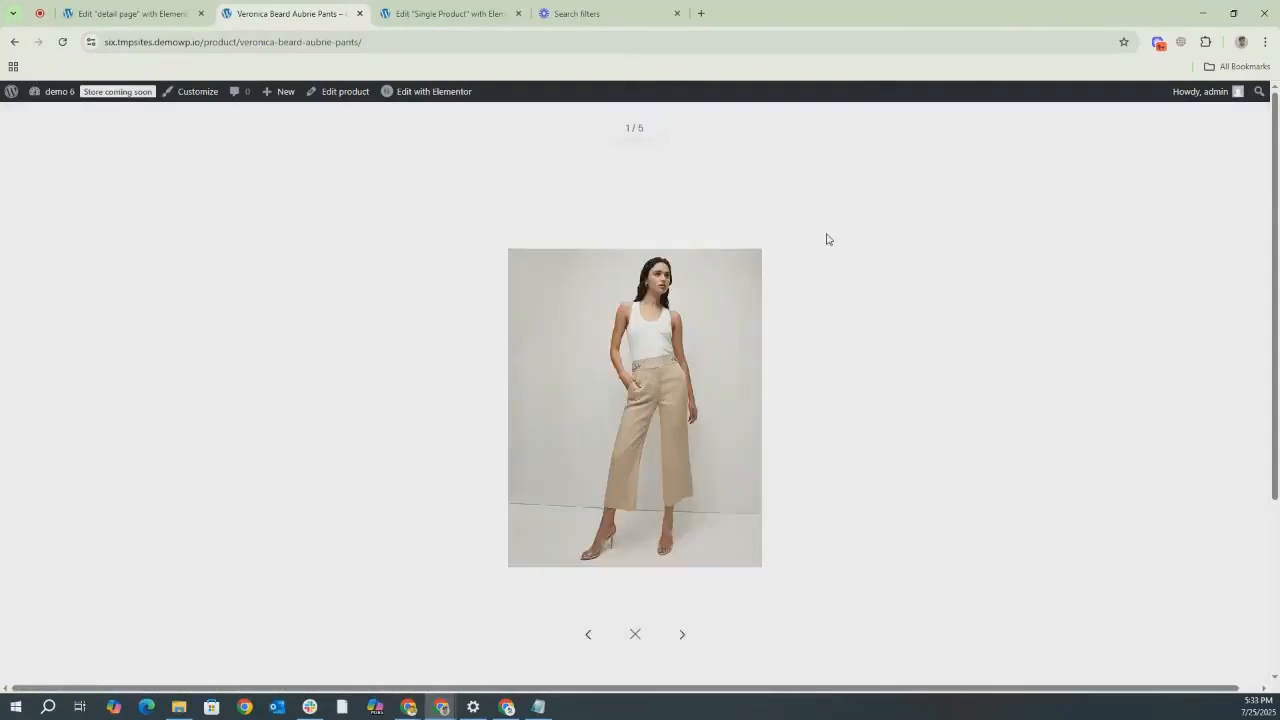
pyautogui.click(635, 636)
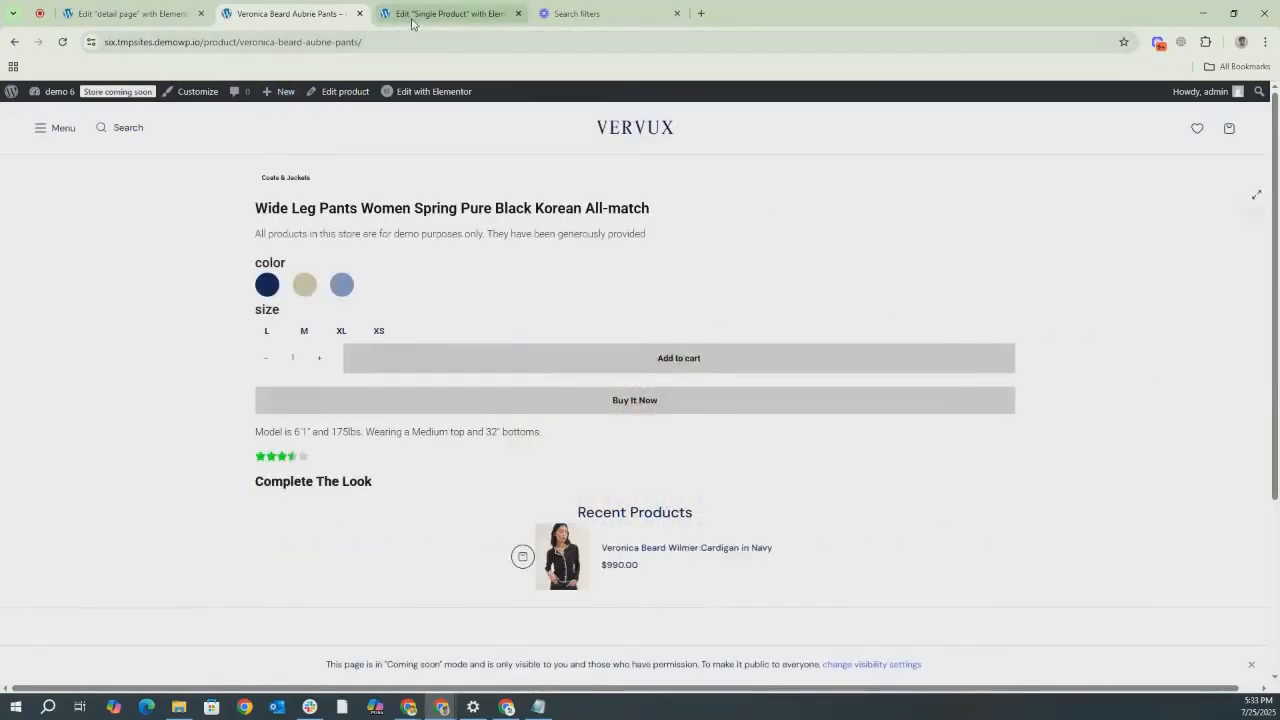
# Back in the detail page template, set the product details container's content width to Full Width.
pyautogui.click(165, 14)
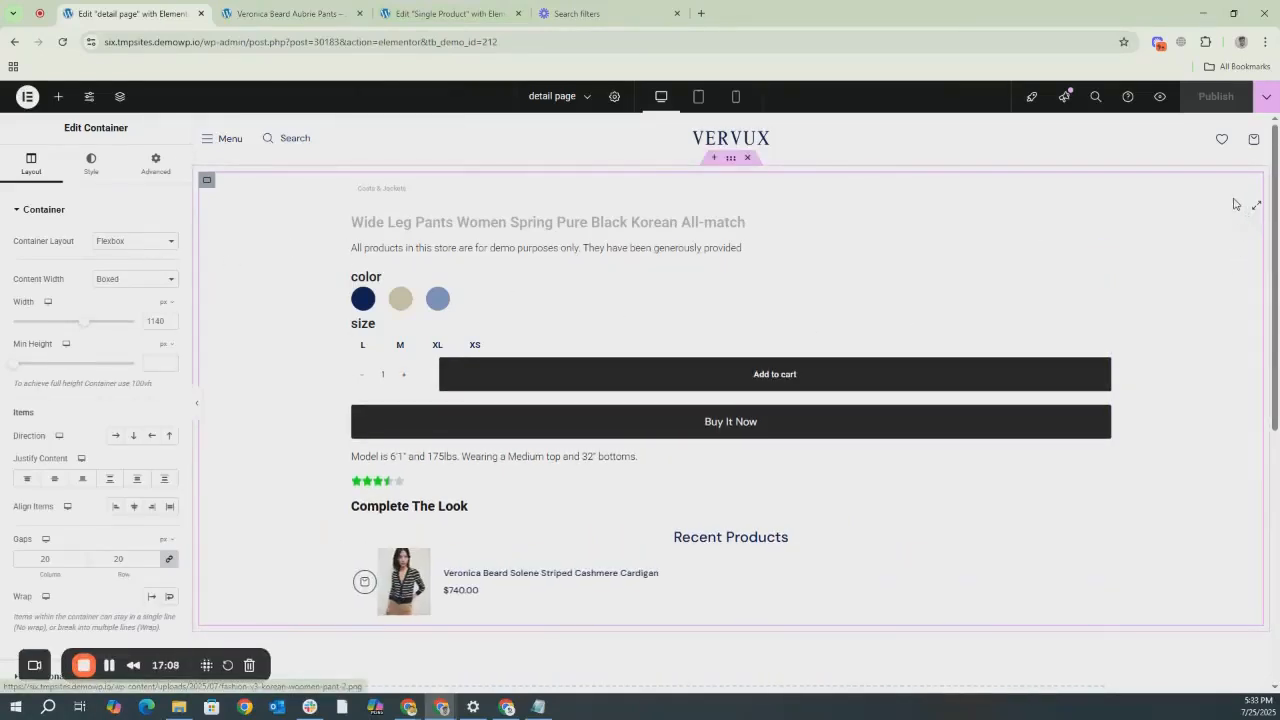
pyautogui.click(130, 279)
pyautogui.click(112, 308)
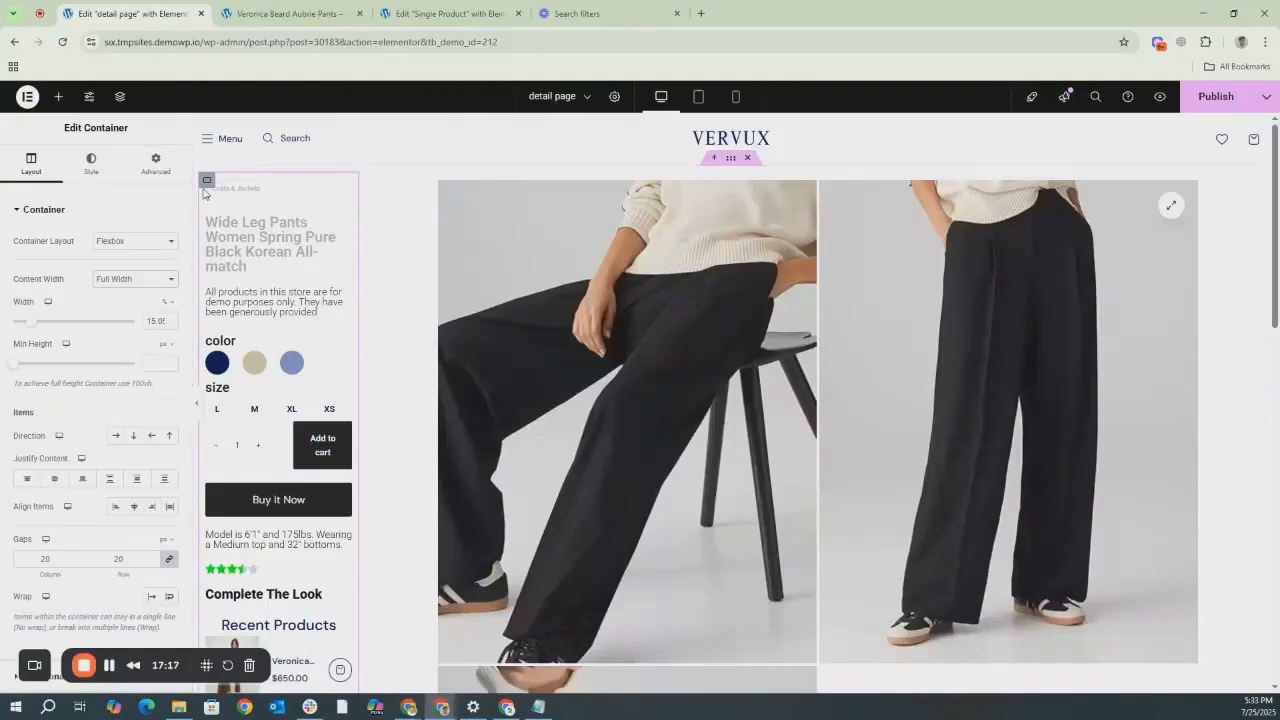
# Unlink the product details container's margins and set only its left margin to 83 px.
pyautogui.click(155, 166)
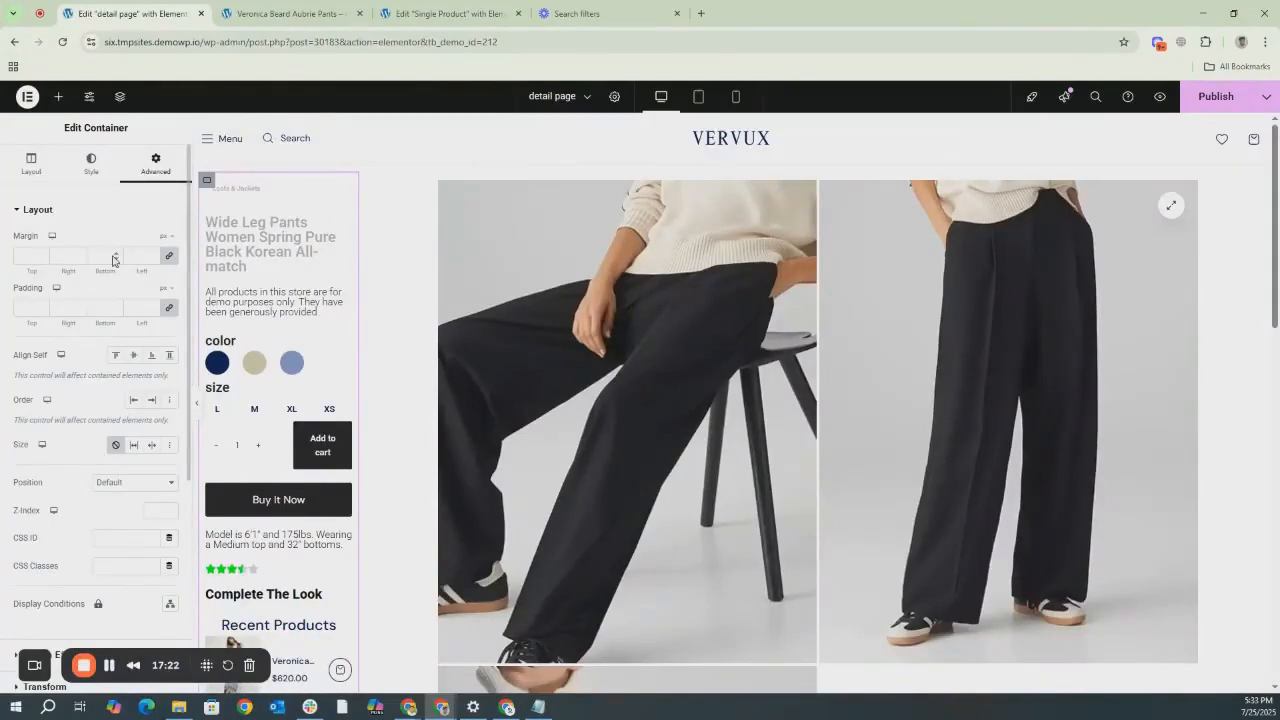
pyautogui.click(169, 257)
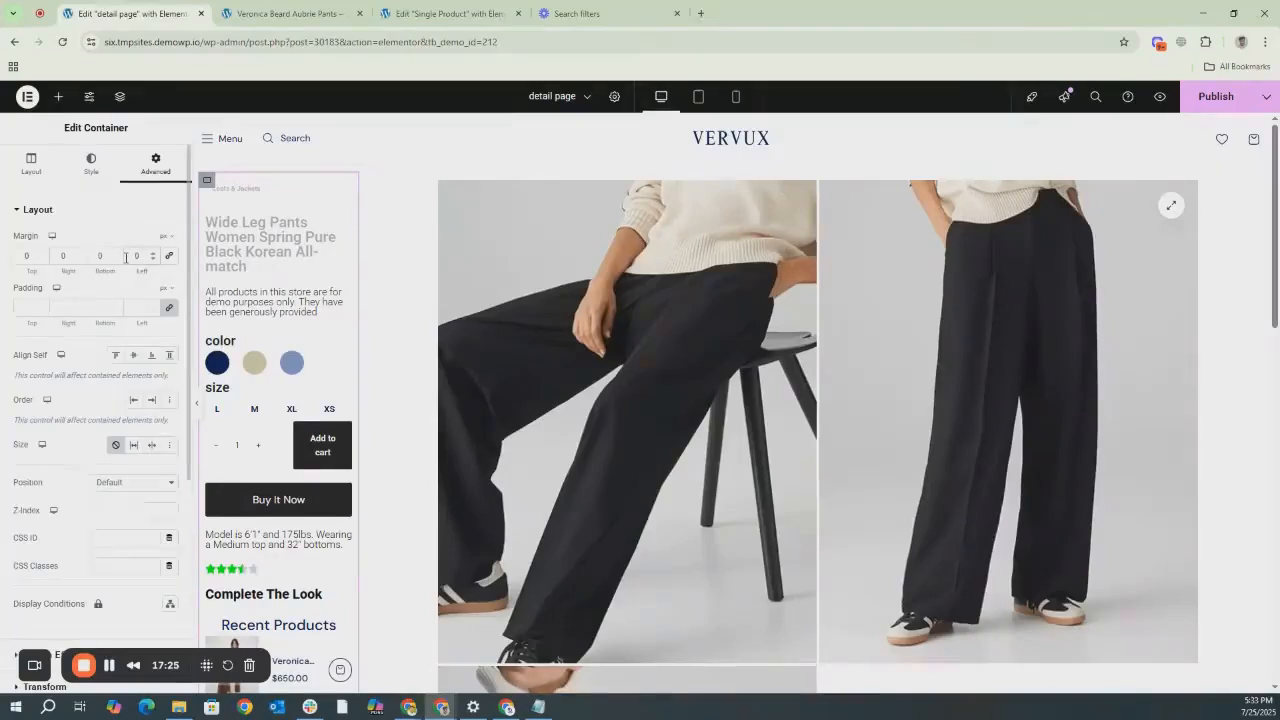
pyautogui.write('50')
pyautogui.press('Up')
pyautogui.press('Up')
pyautogui.press('Up')
pyautogui.press('Up')
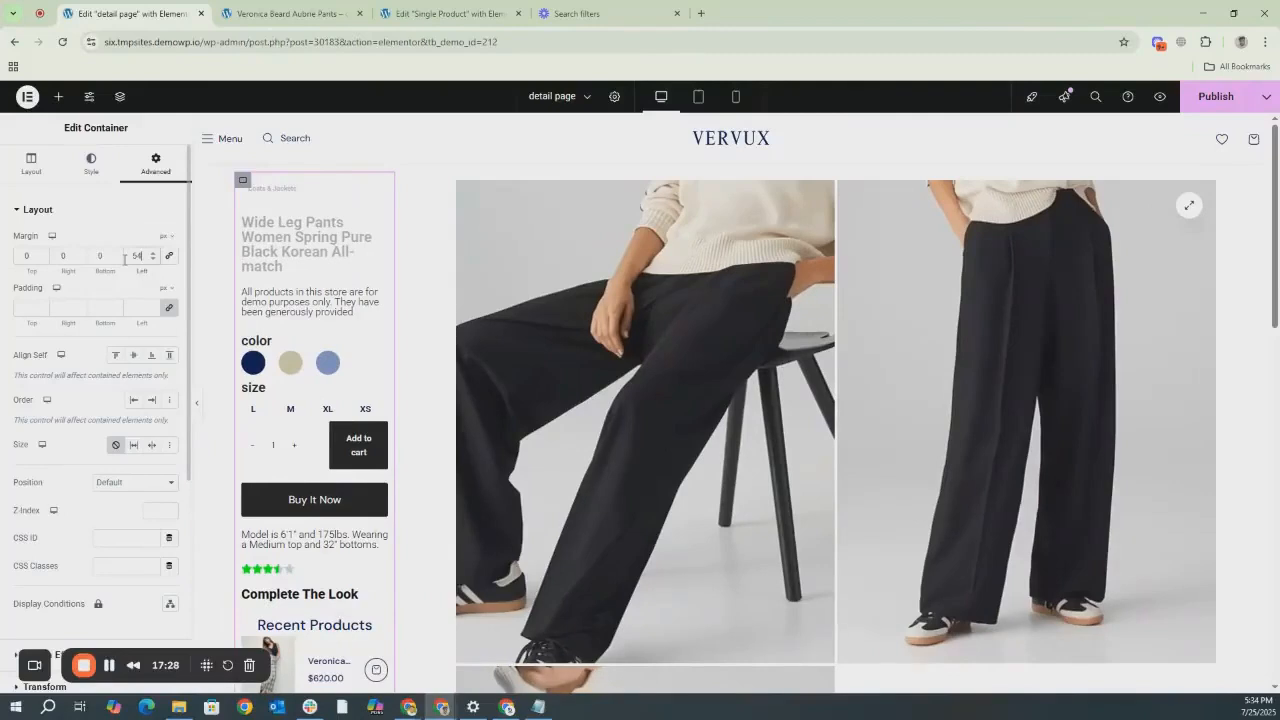
pyautogui.press('Up')
pyautogui.press('Up')
pyautogui.press('Up')
pyautogui.press('Up')
pyautogui.press('Up')
pyautogui.press('Up')
pyautogui.press('Up')
pyautogui.press('Up')
pyautogui.press('Up')
pyautogui.press('Up')
pyautogui.press('Up')
pyautogui.press('Up')
pyautogui.press('Up')
pyautogui.press('Up')
pyautogui.press('Up')
pyautogui.press('Up')
pyautogui.press('Up')
pyautogui.press('Up')
pyautogui.press('Up')
pyautogui.press('Up')
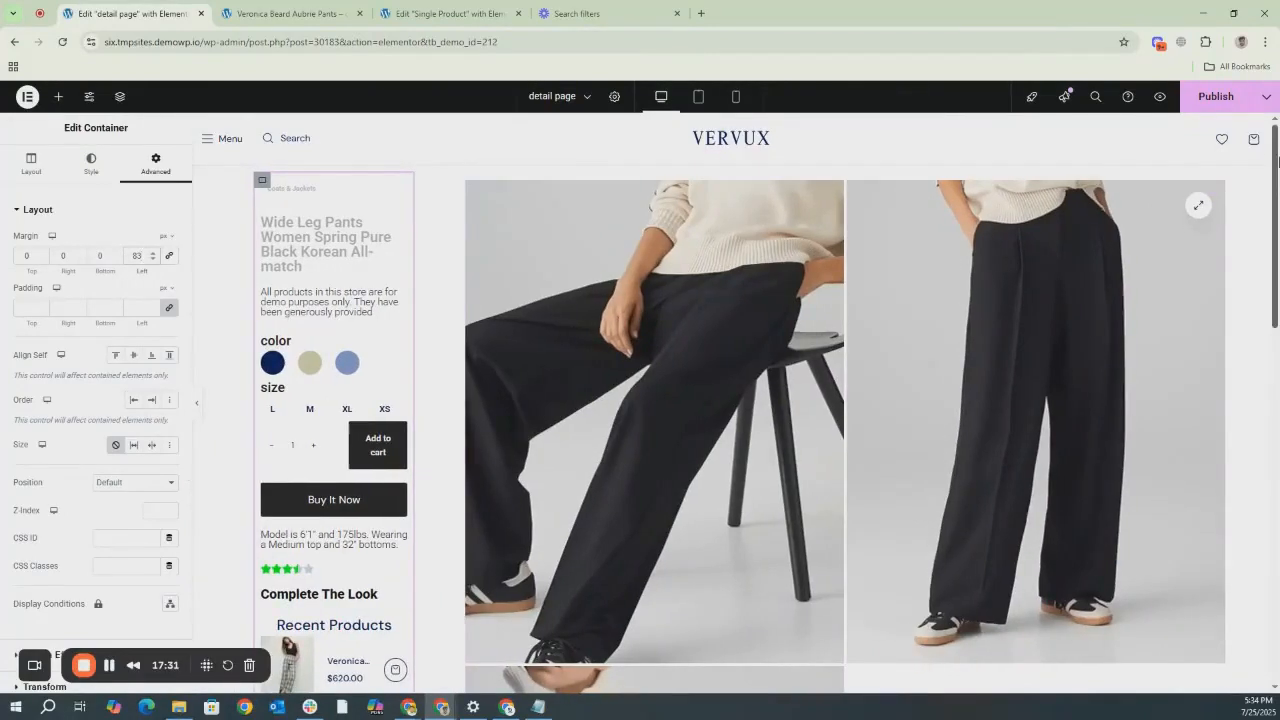
# Publish the detail page template and review the details column and gallery layout on the live Aubrie Pants page.
pyautogui.click(1216, 98)
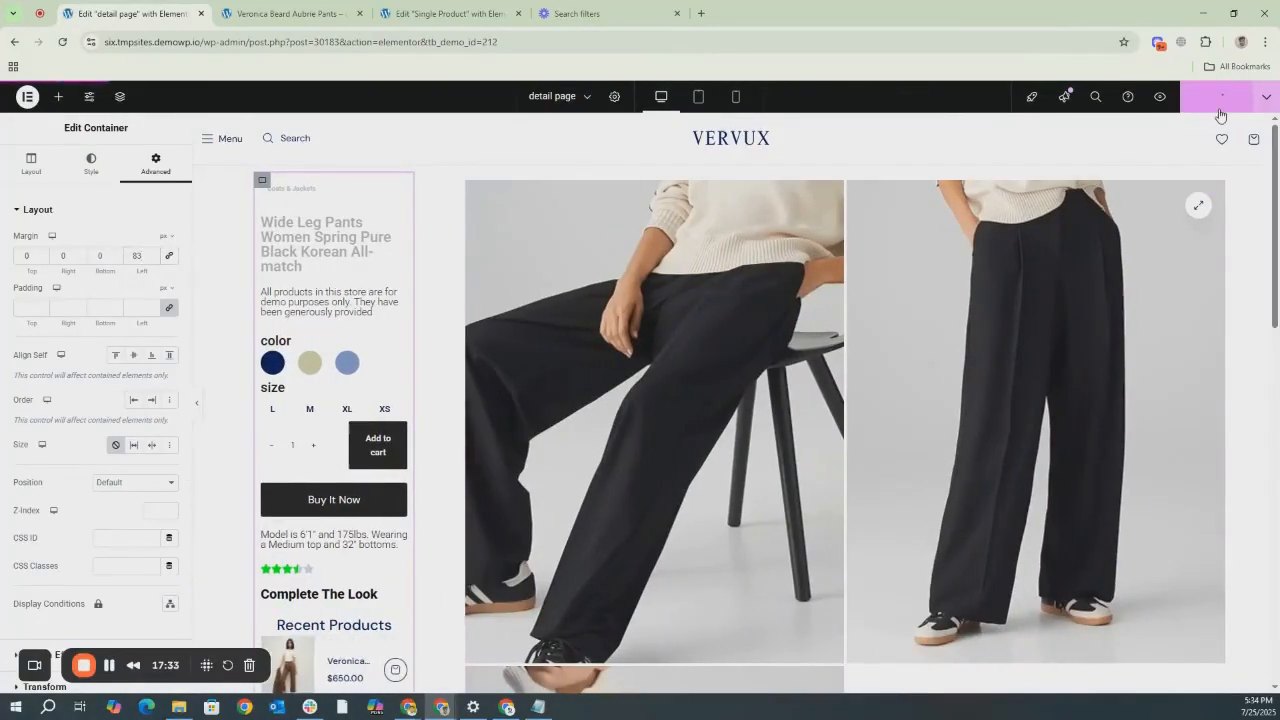
pyautogui.click(296, 5)
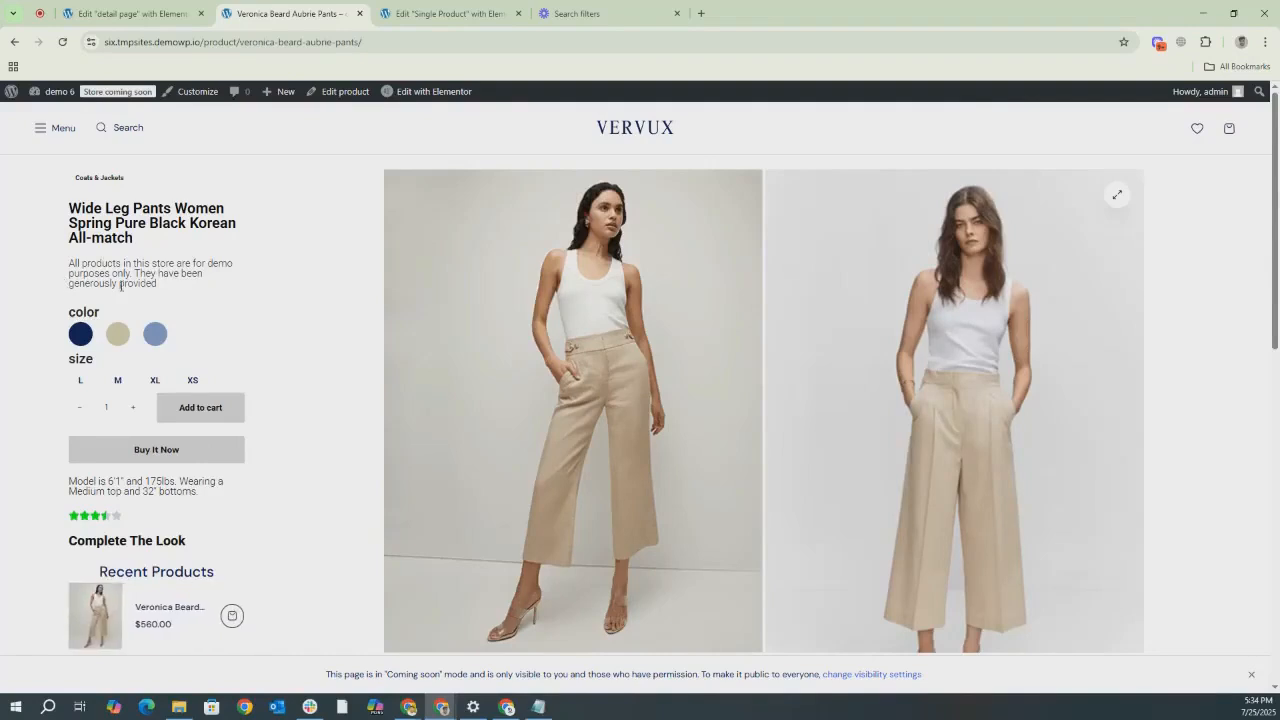
pyautogui.scroll(-3, 446, 343)
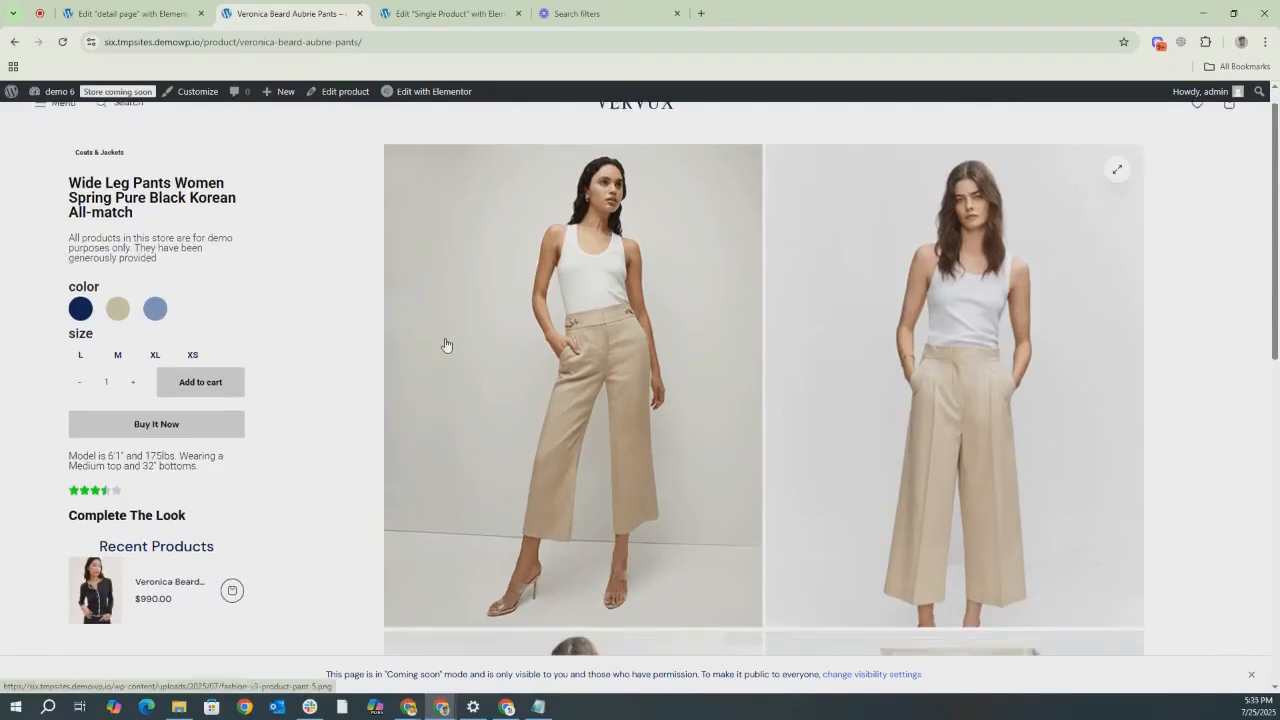
pyautogui.scroll(3, 448, 353)
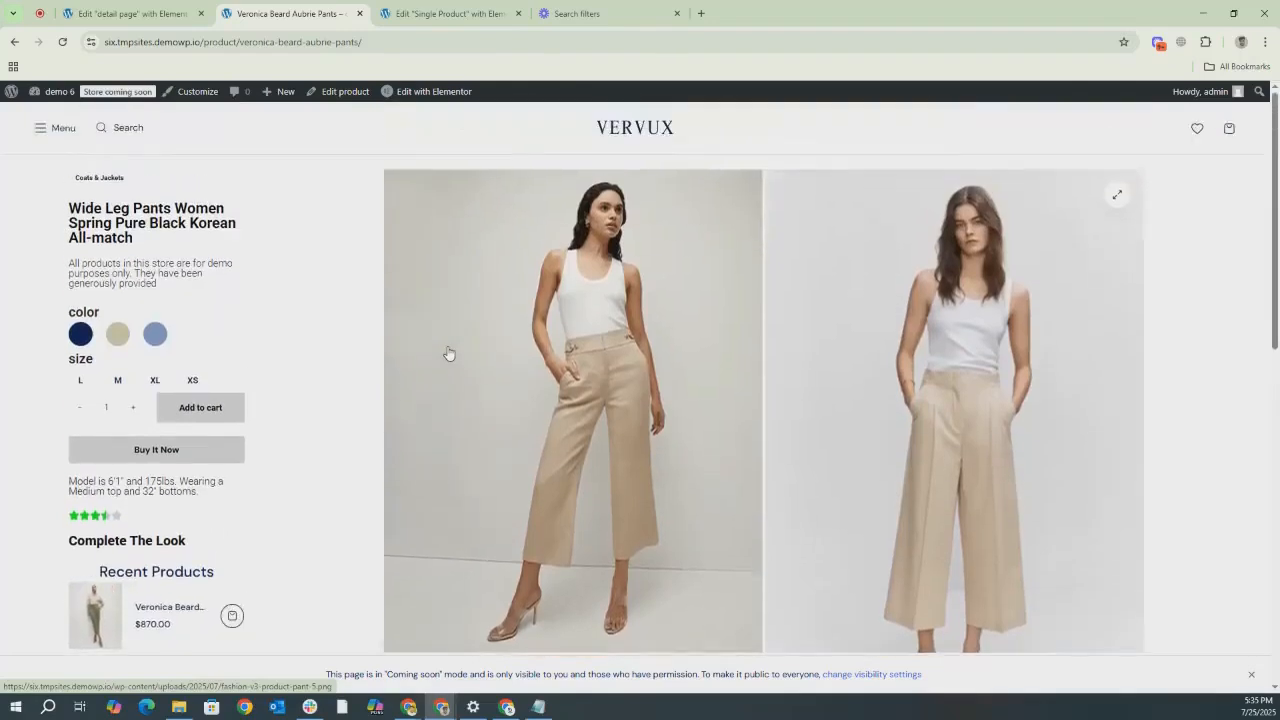
pyautogui.scroll(-5, 449, 350)
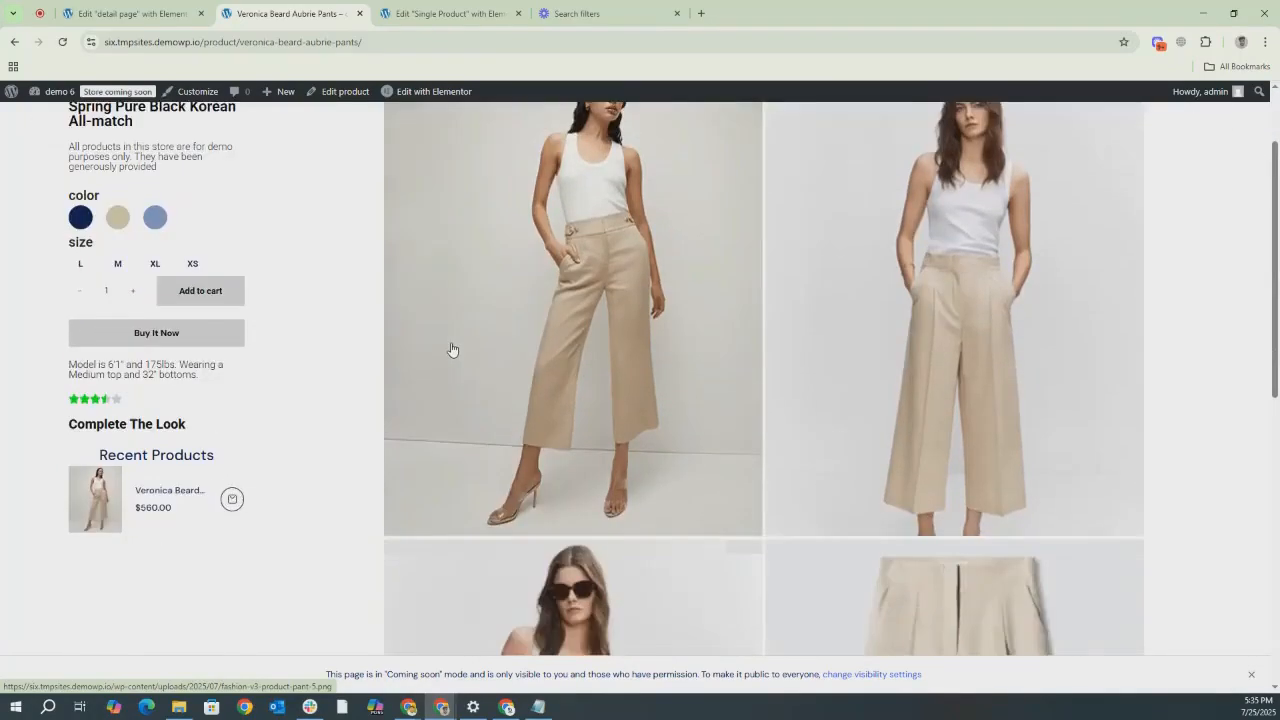
pyautogui.scroll(3, 449, 350)
pyautogui.scroll(3, 460, 417)
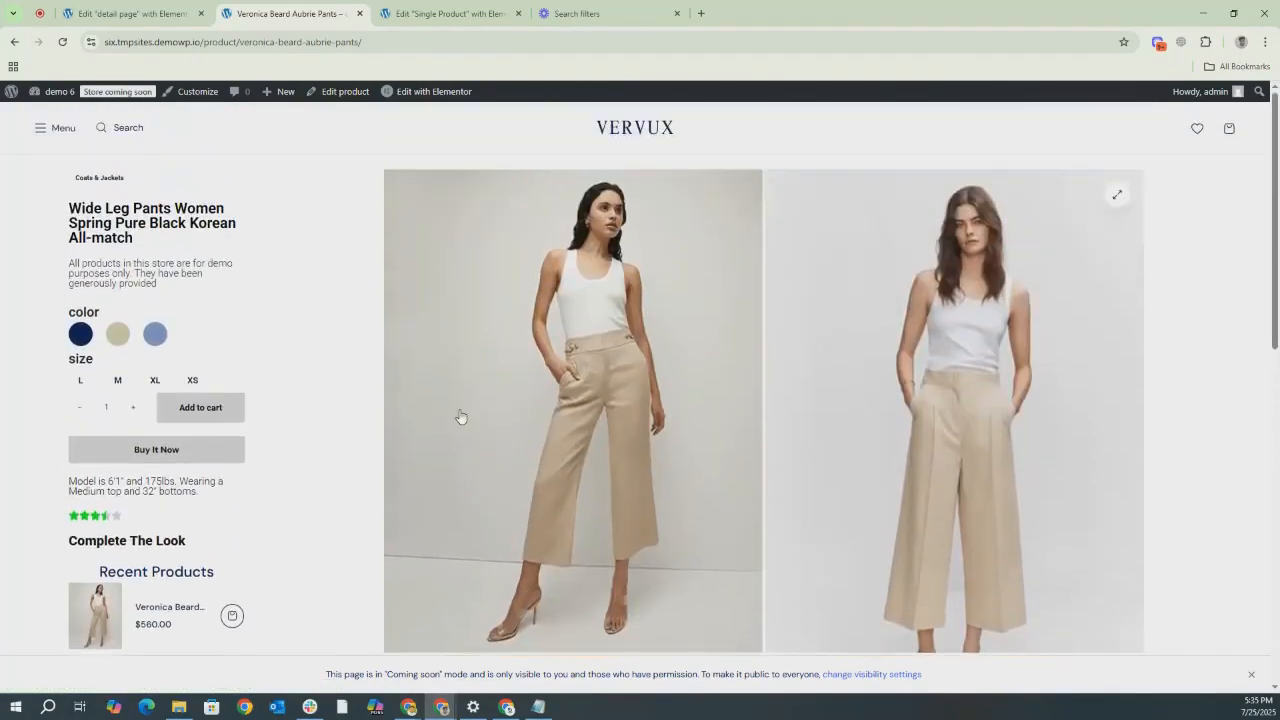
pyautogui.scroll(-5, 654, 357)
pyautogui.scroll(-3, 698, 501)
pyautogui.scroll(5, 698, 501)
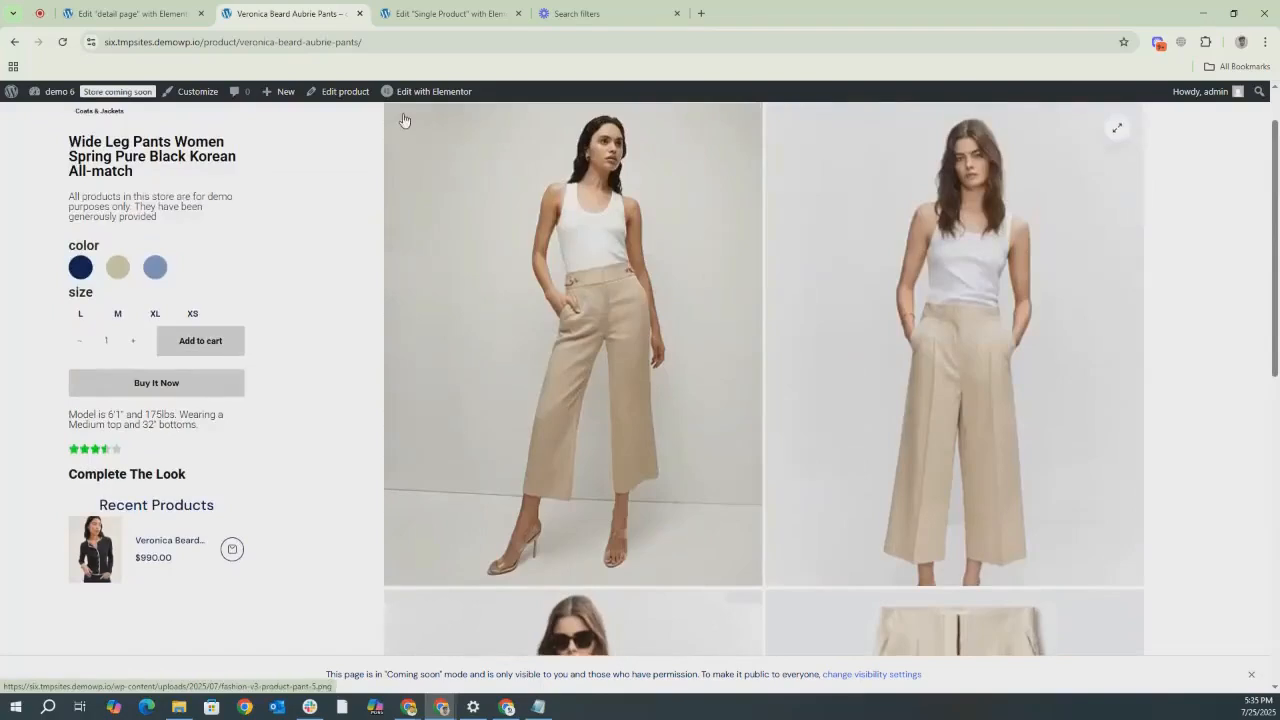
# In the detail page template, select the Product Gallery and turn on its slider.
pyautogui.click(130, 13)
pyautogui.click(701, 356)
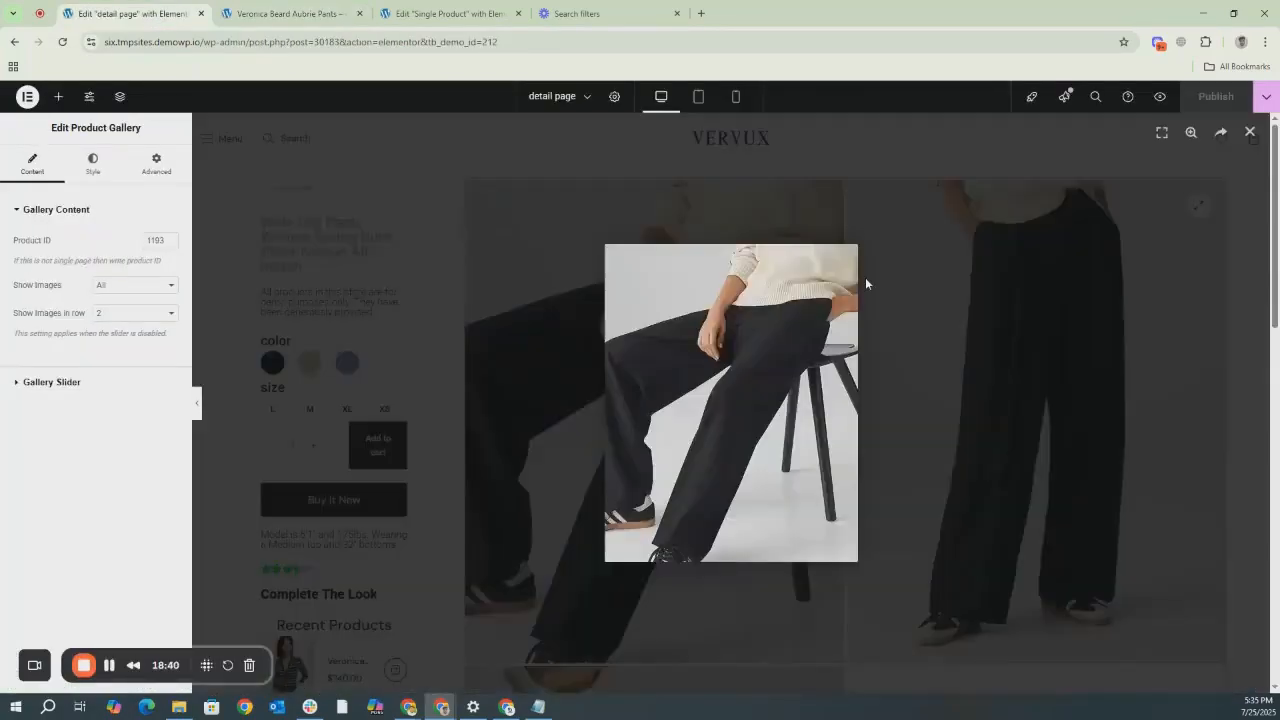
pyautogui.click(866, 277)
pyautogui.click(127, 289)
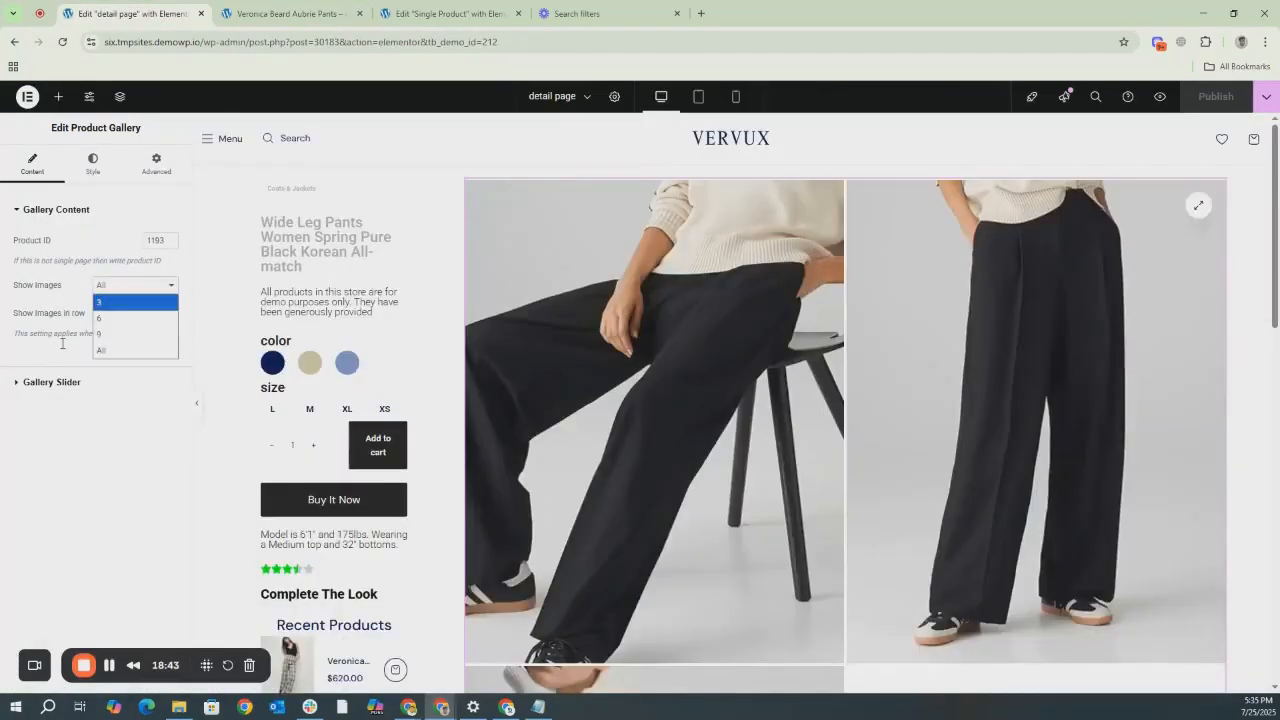
pyautogui.click(52, 384)
pyautogui.click(164, 272)
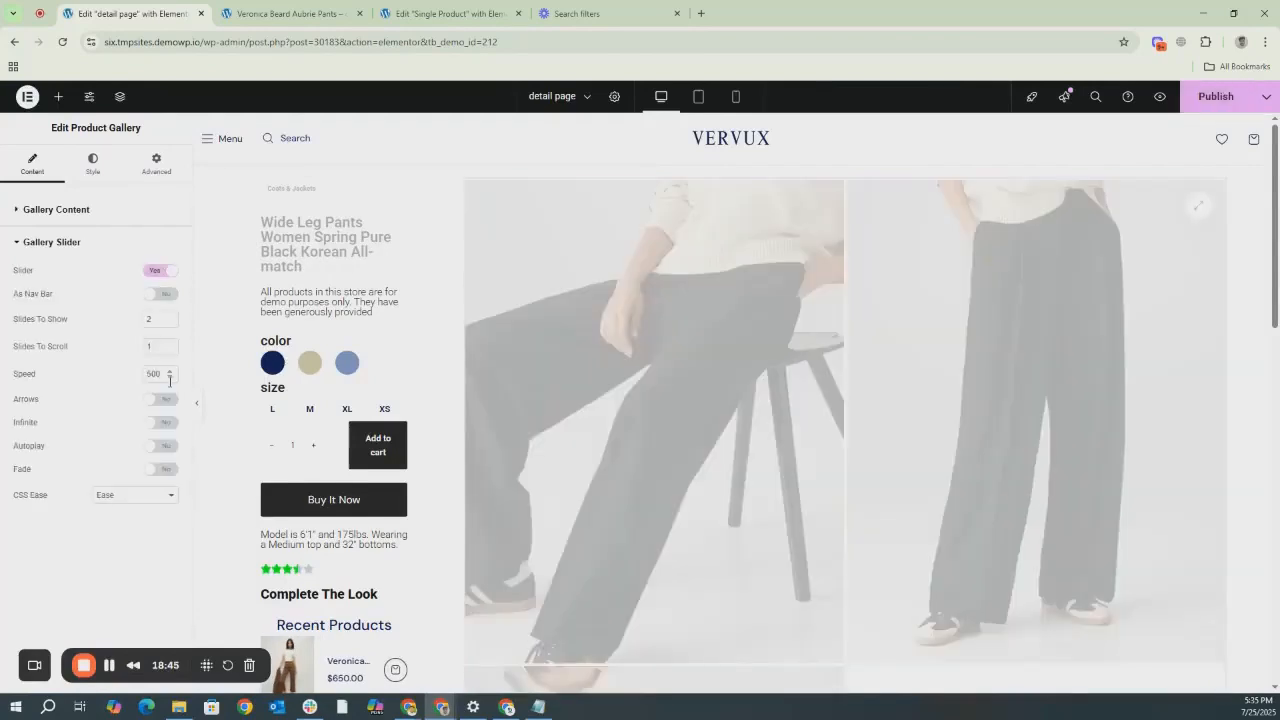
# Publish the detail page template and check the slider gallery's two-image layout on the live Aubrie Pants page.
pyautogui.click(1215, 96)
pyautogui.click(288, 16)
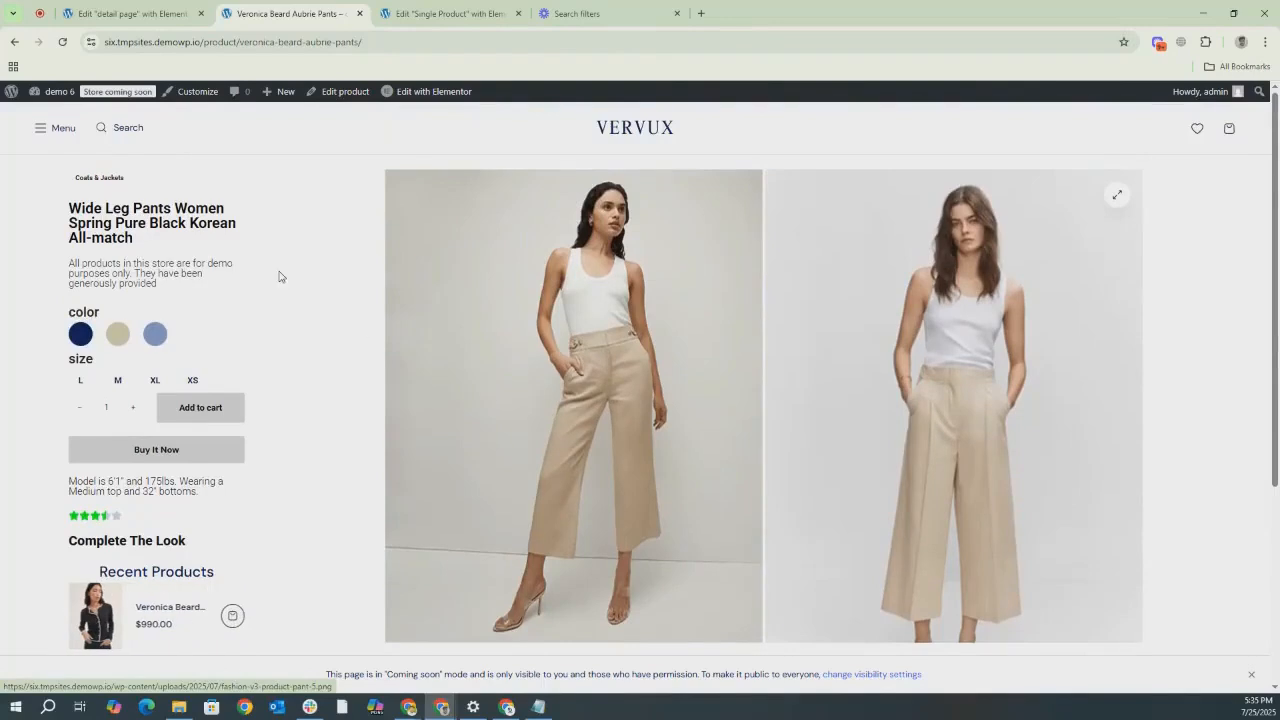
pyautogui.scroll(-1, 831, 323)
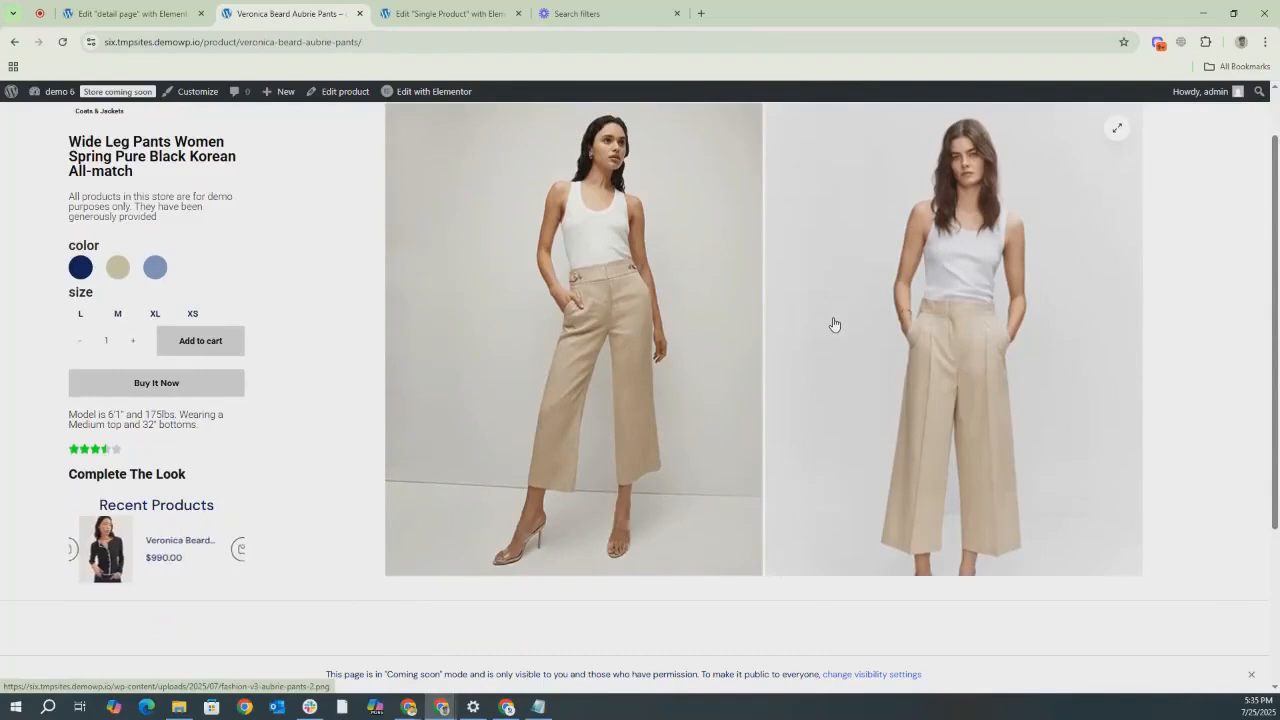
pyautogui.scroll(1, 834, 323)
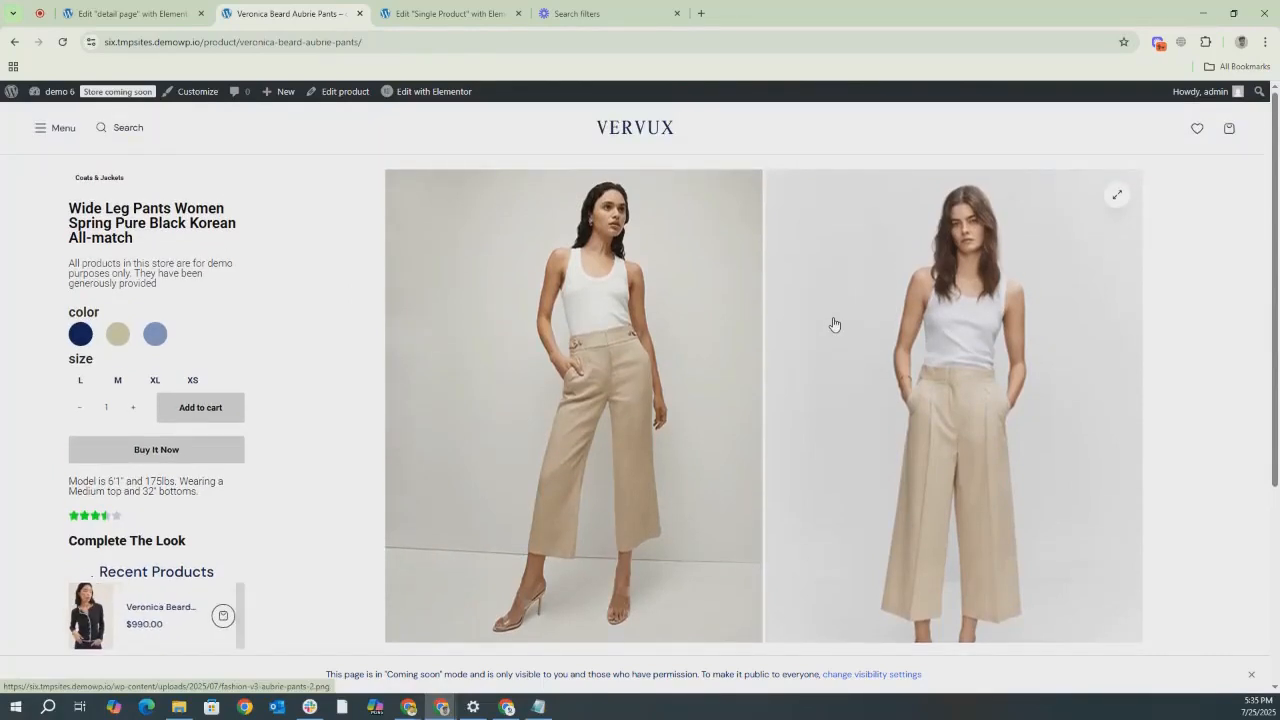
pyautogui.scroll(-1, 833, 323)
pyautogui.scroll(1, 387, 395)
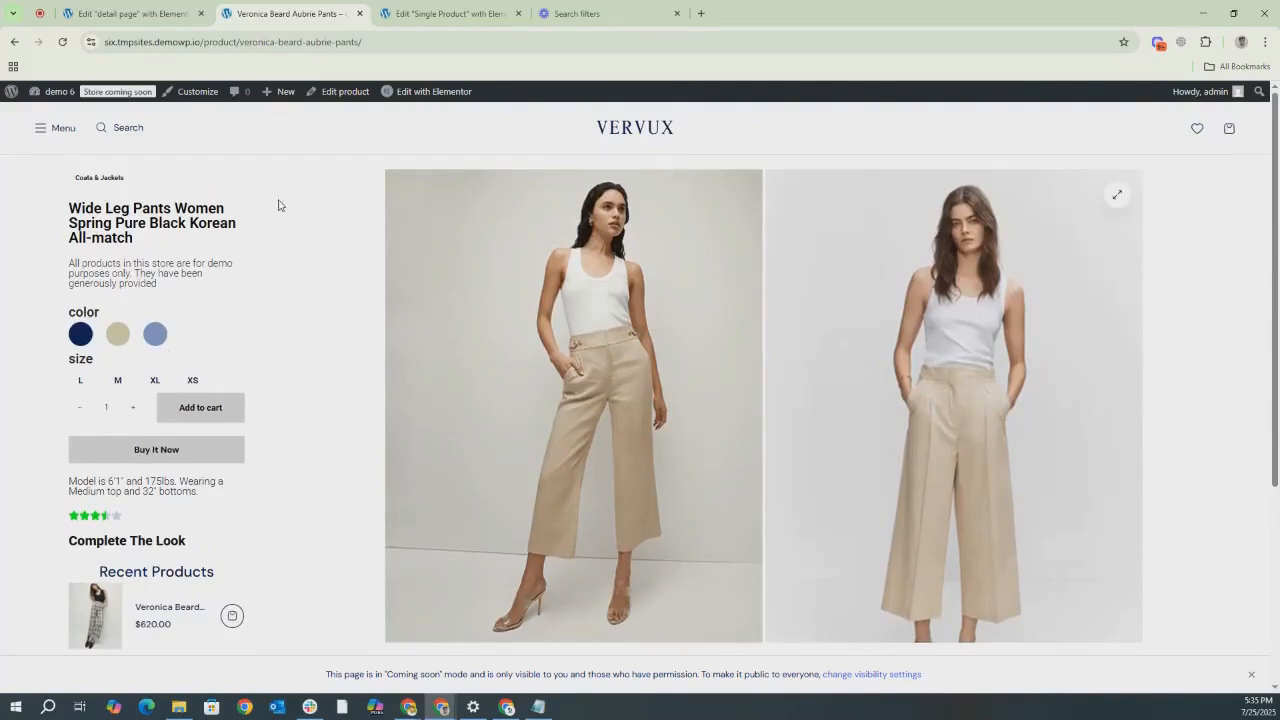
# Back in the detail page template, set the category heading's text color to a dark grey.
pyautogui.click(150, 14)
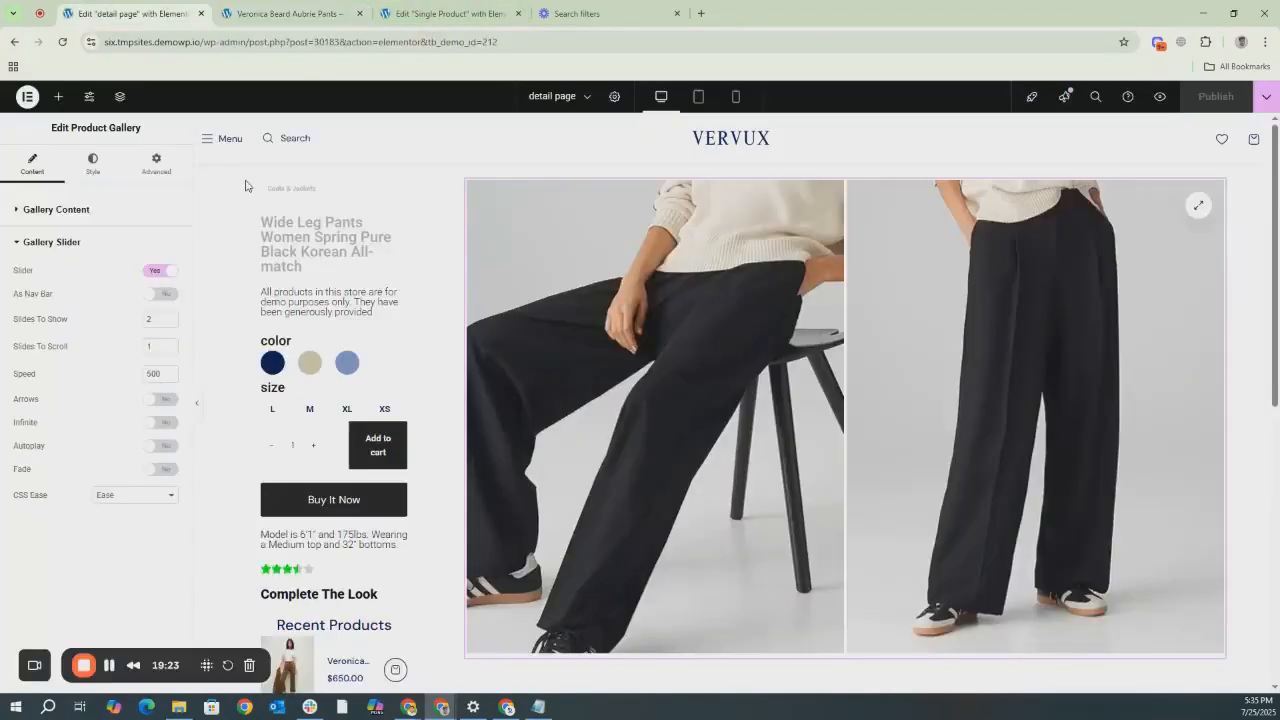
pyautogui.click(301, 194)
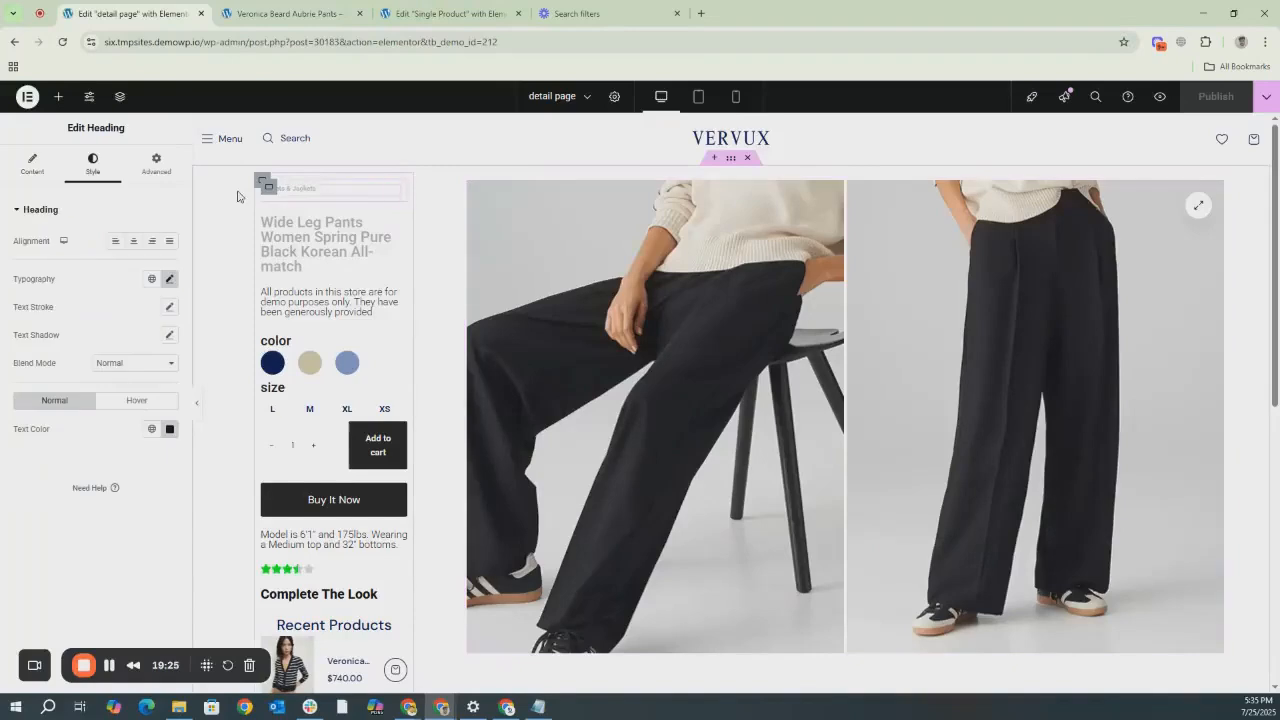
pyautogui.click(170, 429)
pyautogui.click(108, 543)
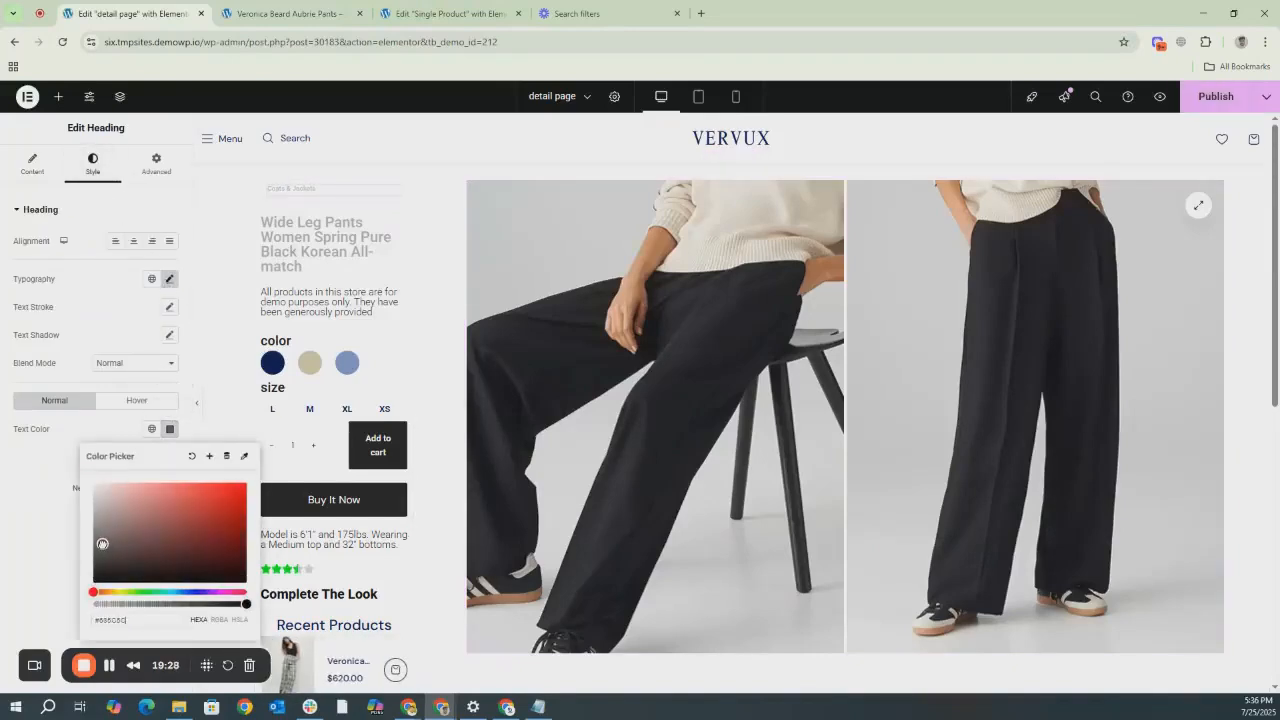
pyautogui.click(110, 552)
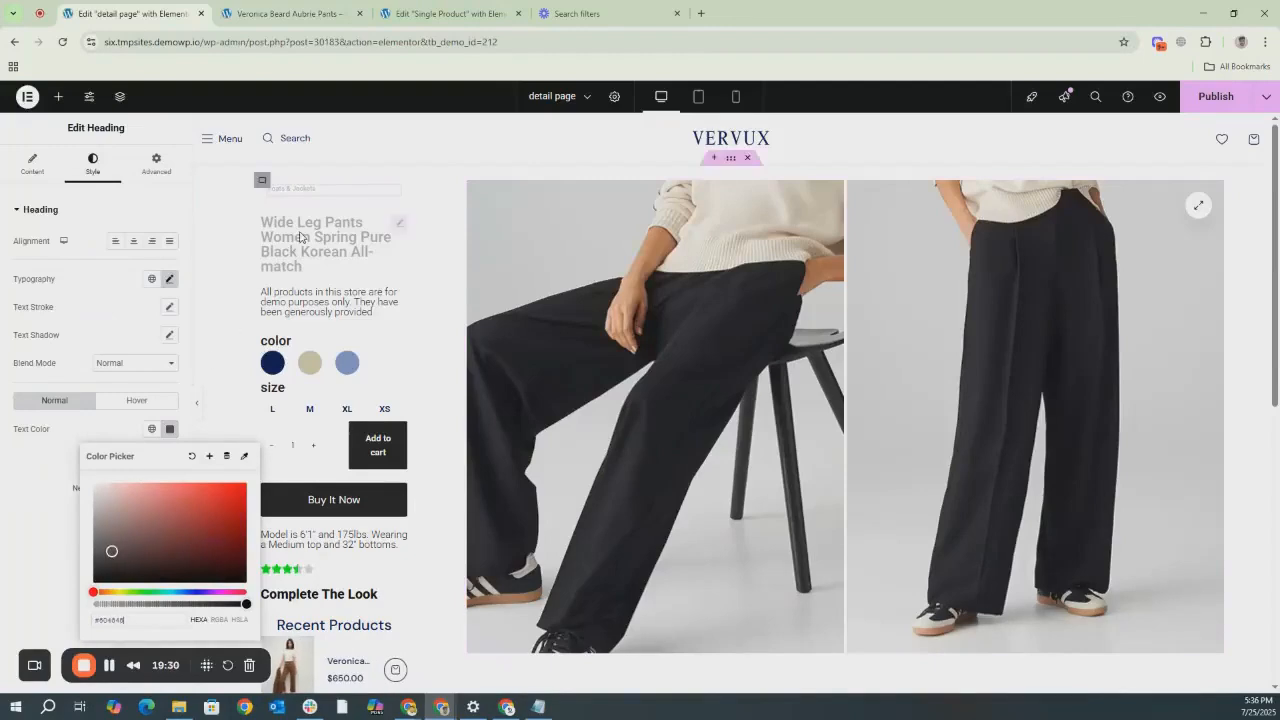
# Select the product title heading and set its text color to a dark brownish grey, #523F3F.
pyautogui.click(181, 435)
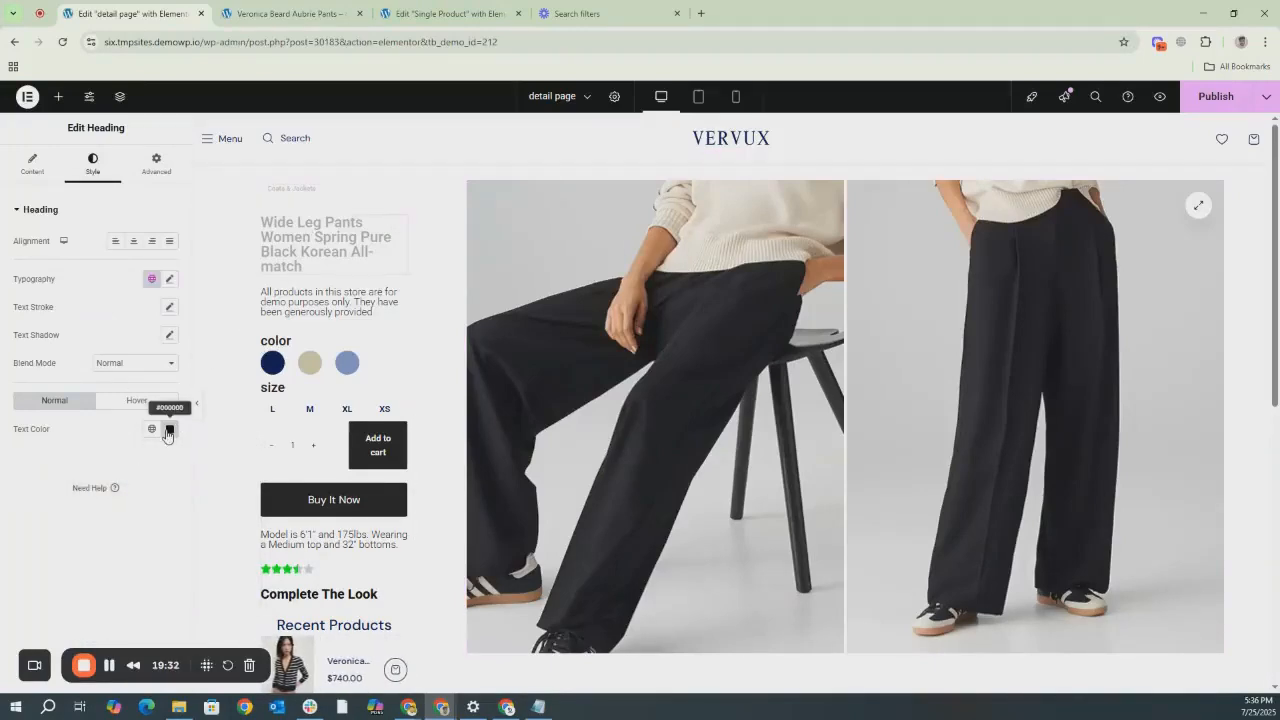
pyautogui.click(170, 429)
pyautogui.click(125, 550)
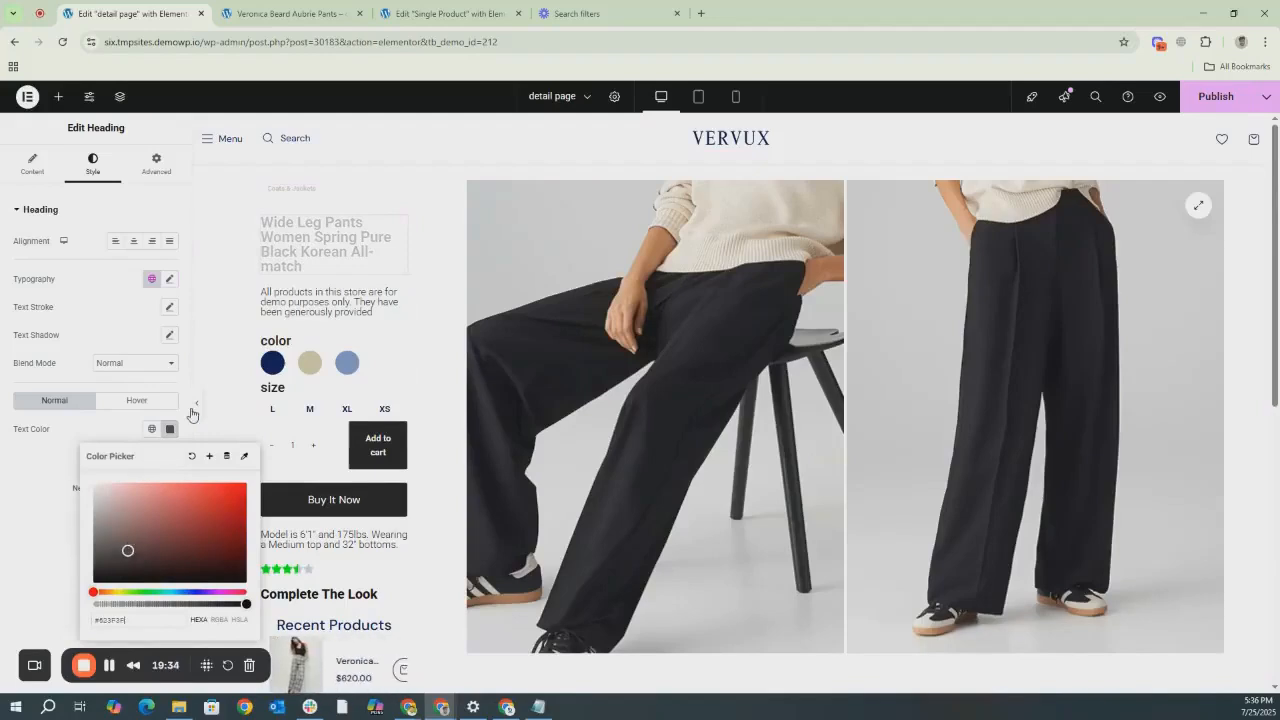
# Publish the template with the new heading colors, reload the live Aubrie Pants page and review its details column and gallery.
pyautogui.click(1200, 105)
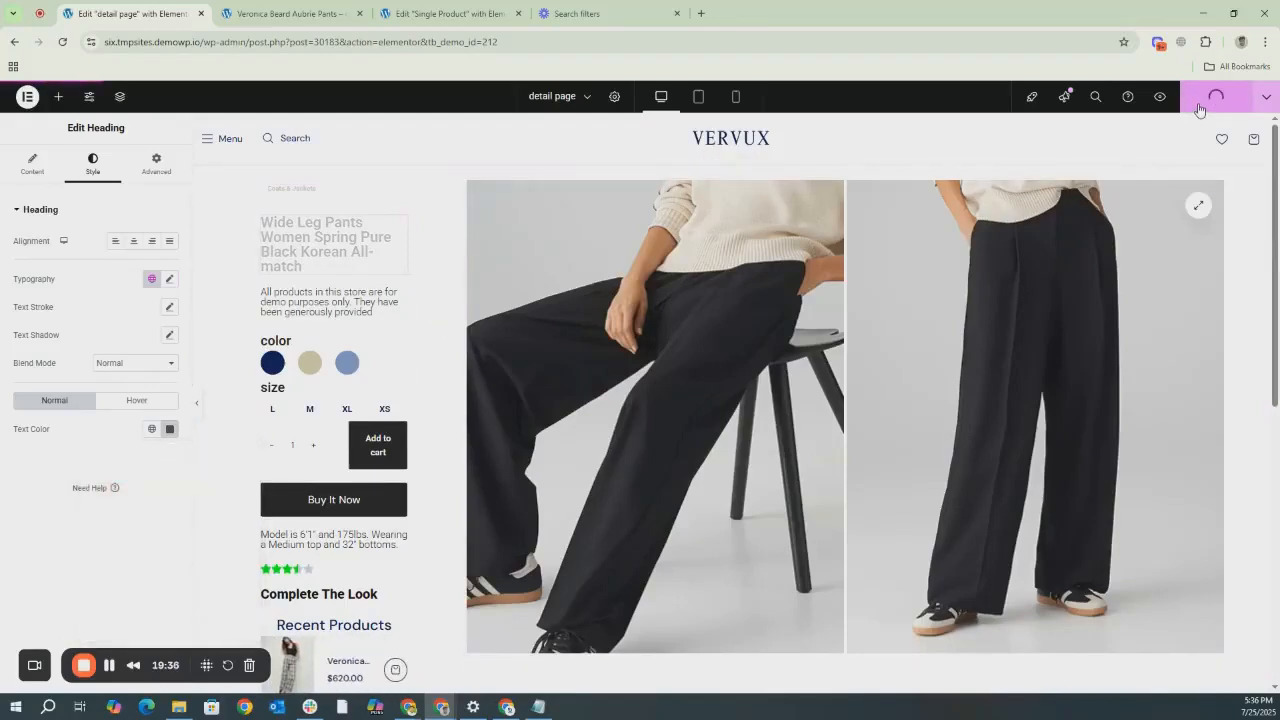
pyautogui.click(241, 6)
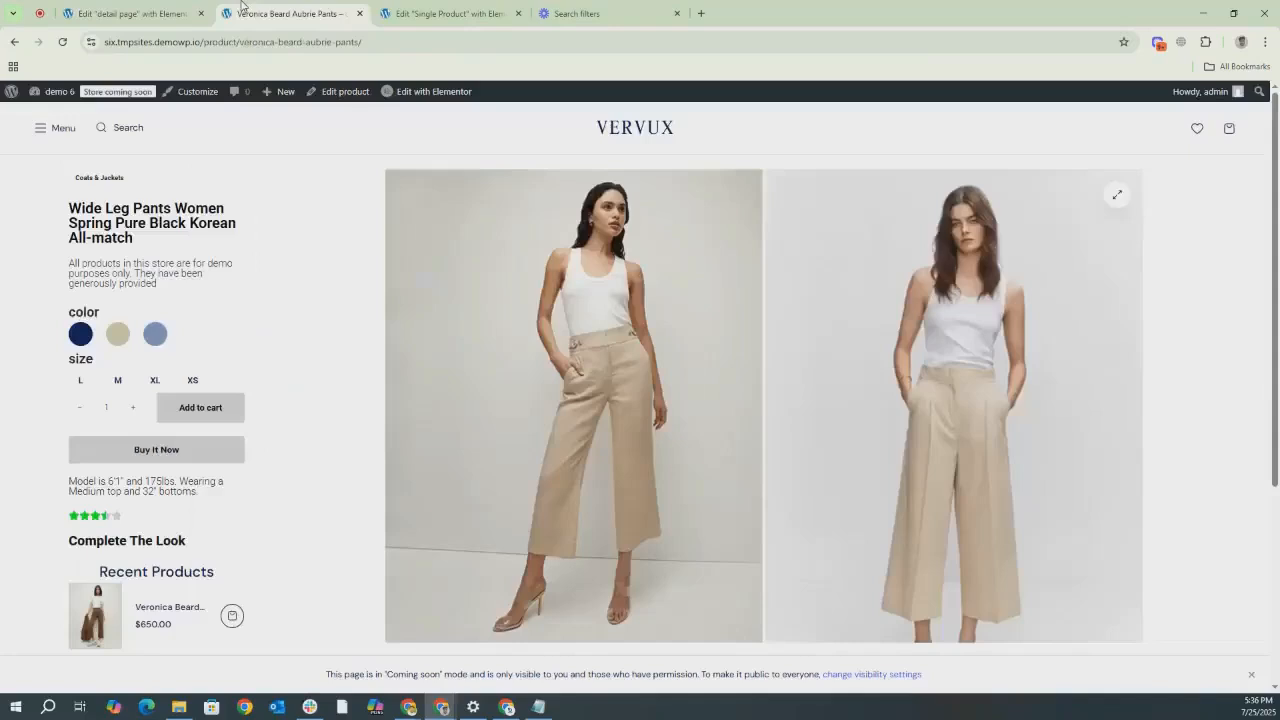
pyautogui.click(62, 44)
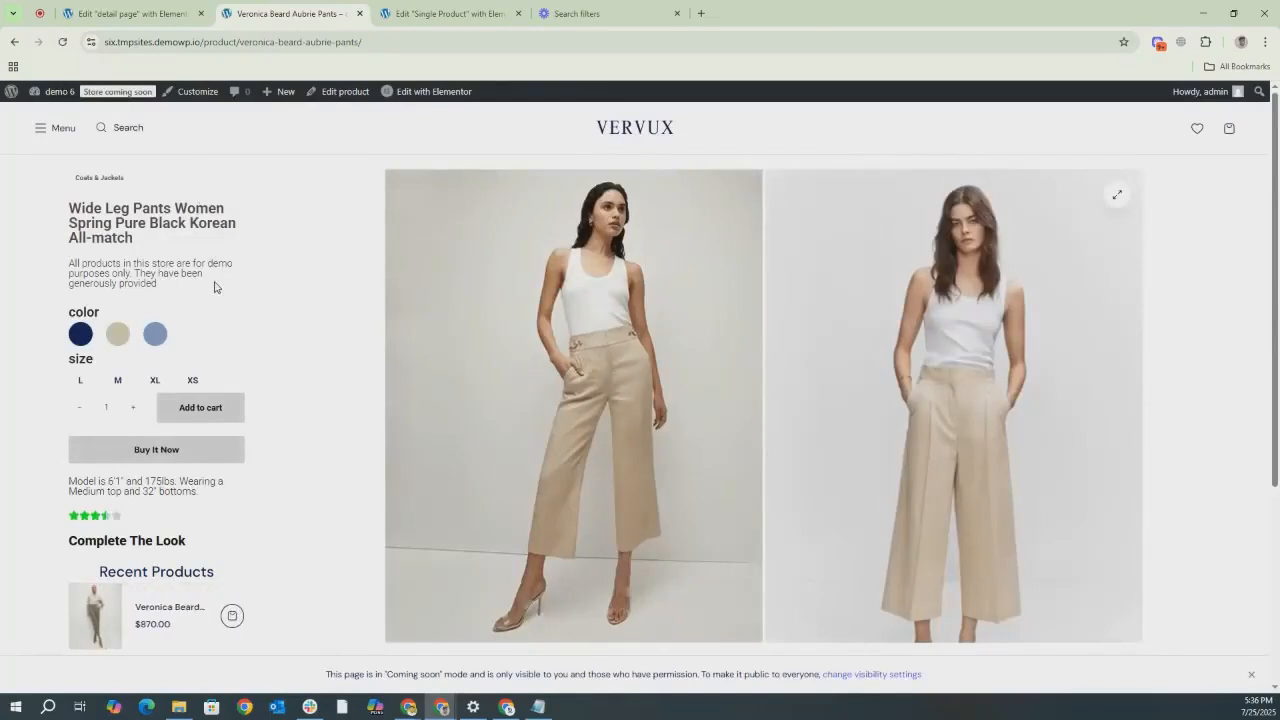
pyautogui.scroll(-1, 603, 281)
pyautogui.scroll(1, 626, 282)
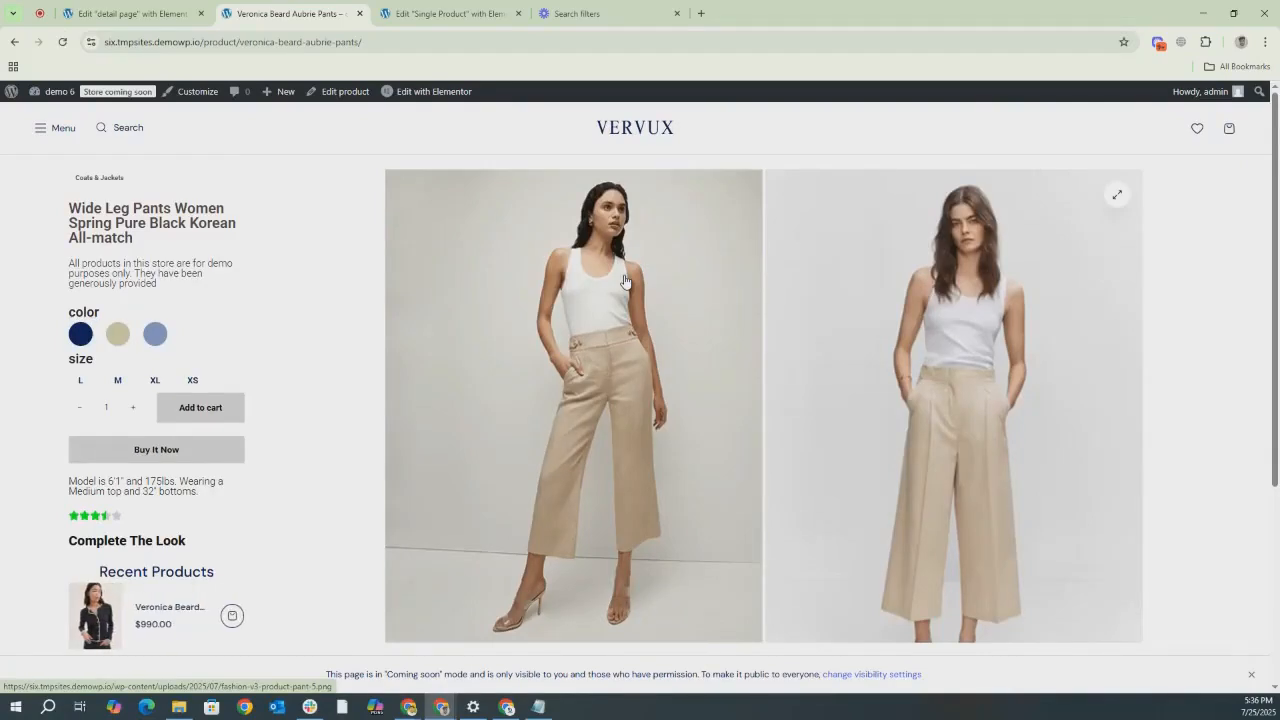
pyautogui.scroll(-2, 625, 281)
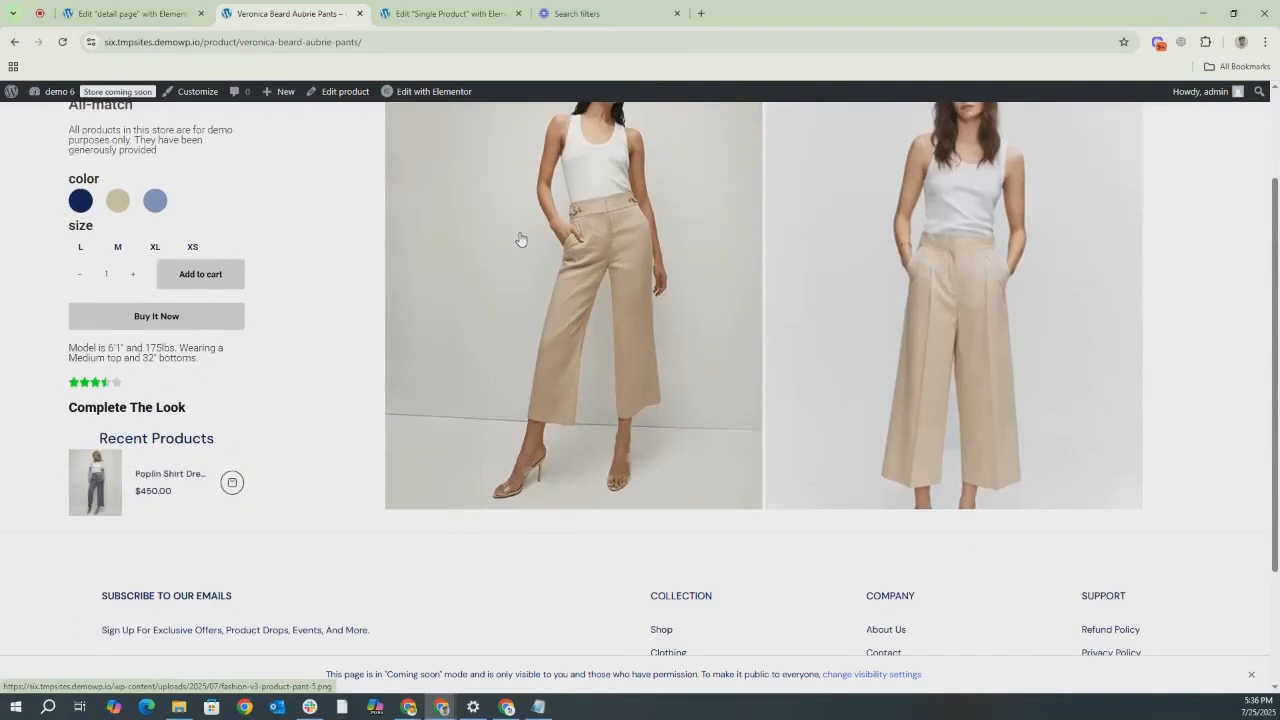
pyautogui.scroll(1, 520, 239)
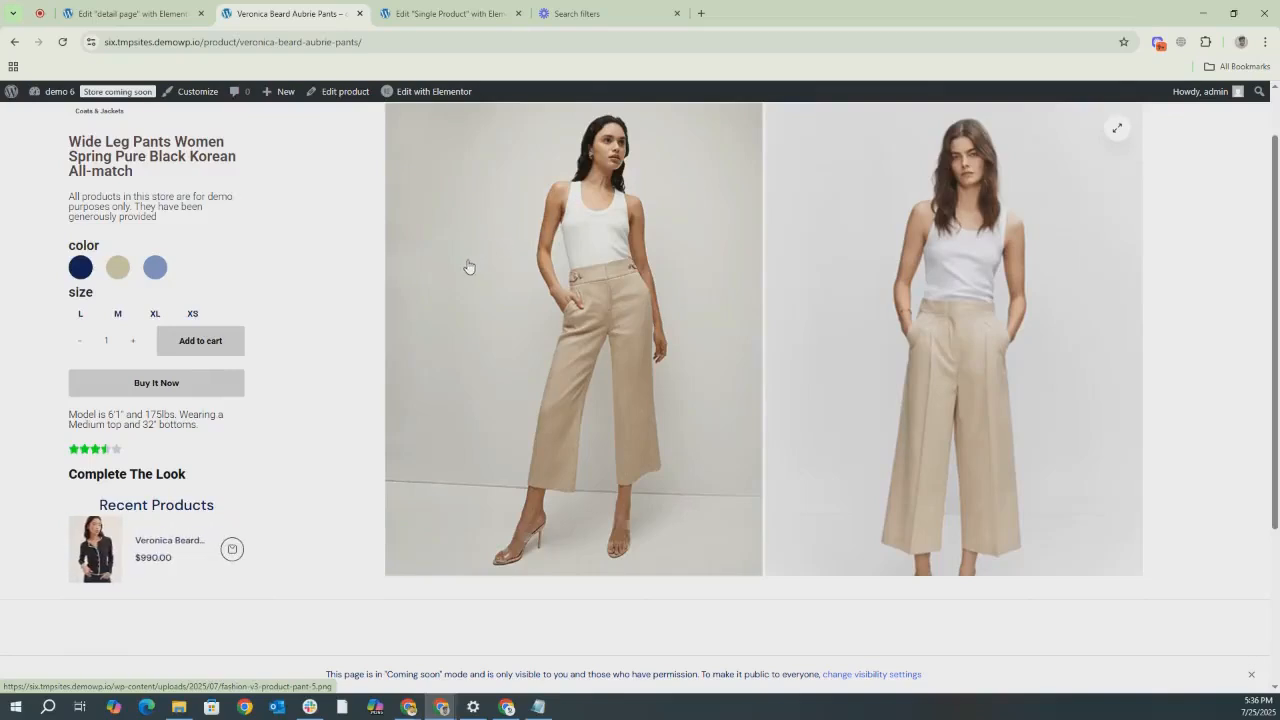
pyautogui.scroll(1, 467, 291)
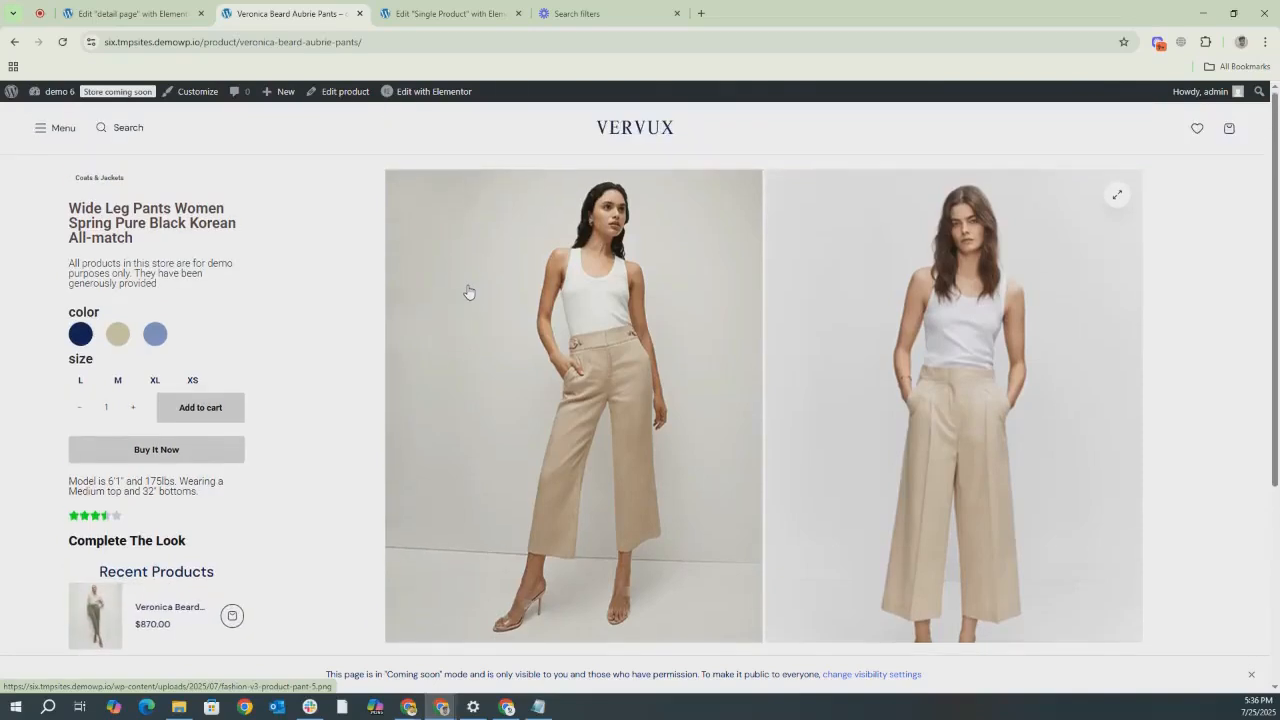
pyautogui.scroll(-1, 467, 291)
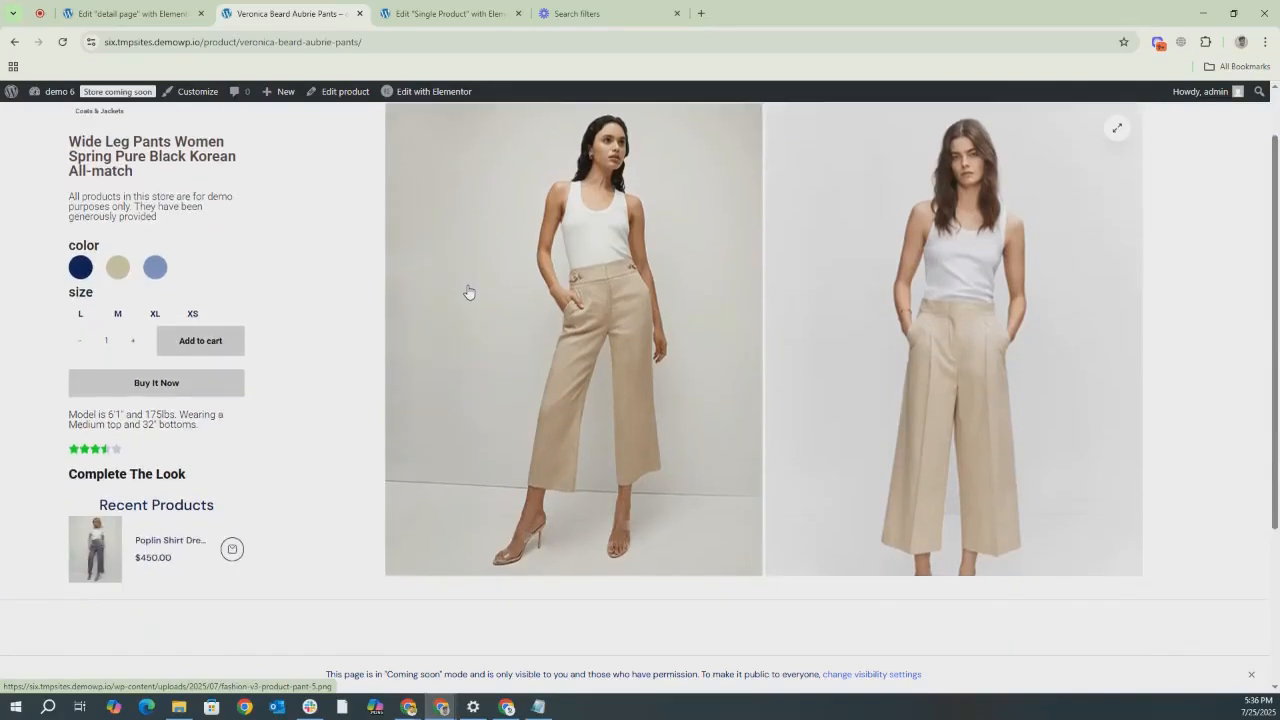